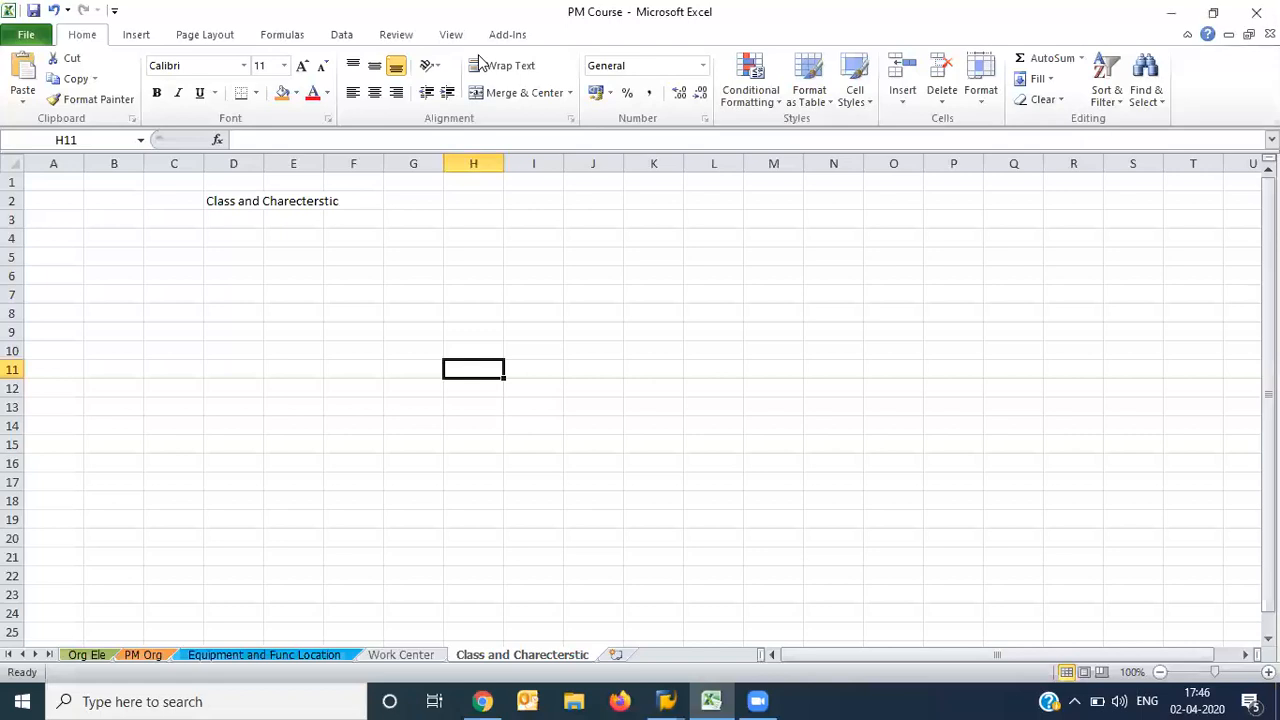
Switch to the SAP Easy Access session and open the hydraulic pump equipment record for changing with transaction IE02
left_click(666, 700)
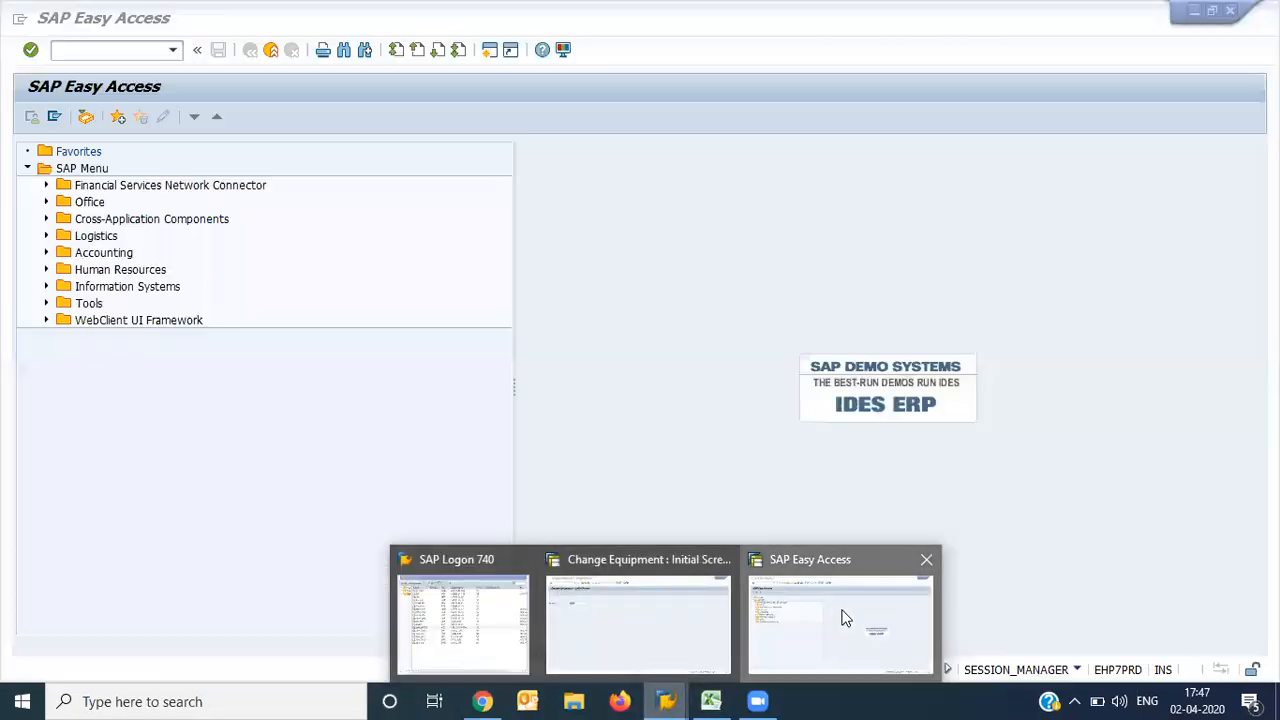
left_click(843, 614)
type("ie02")
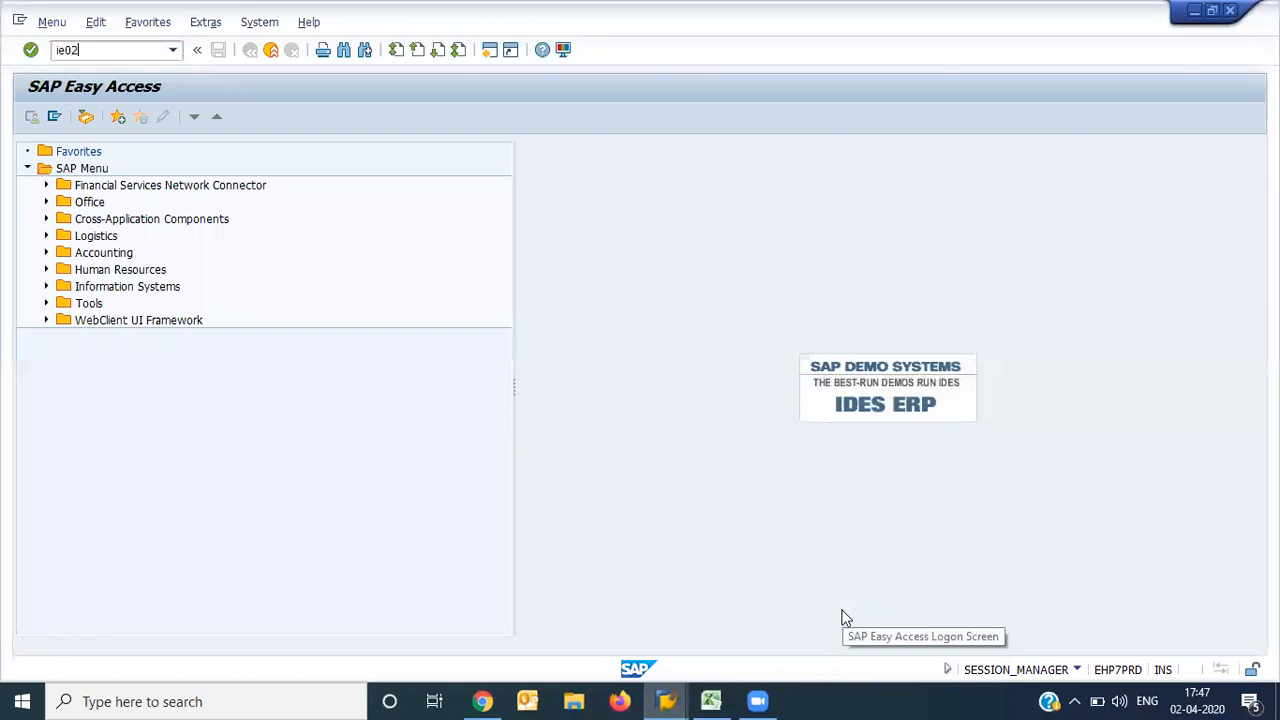
key("Return")
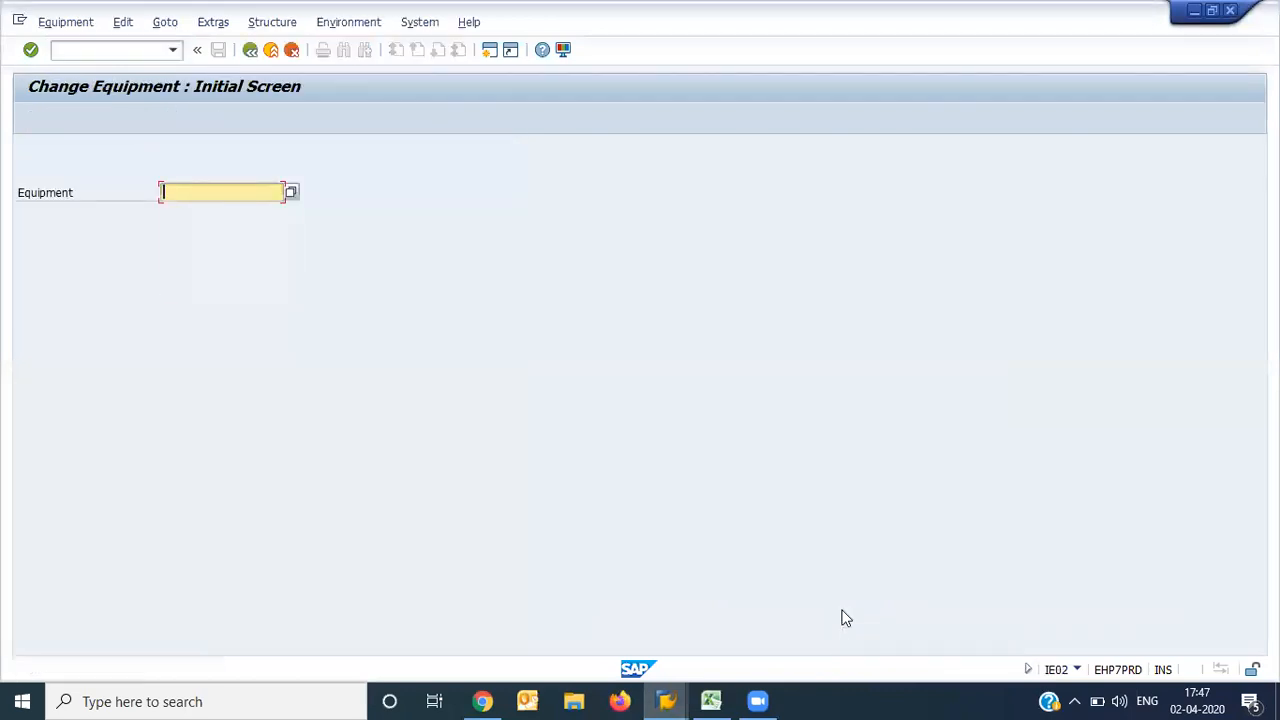
key("Down")
key("Down")
key("Return")
key("Return")
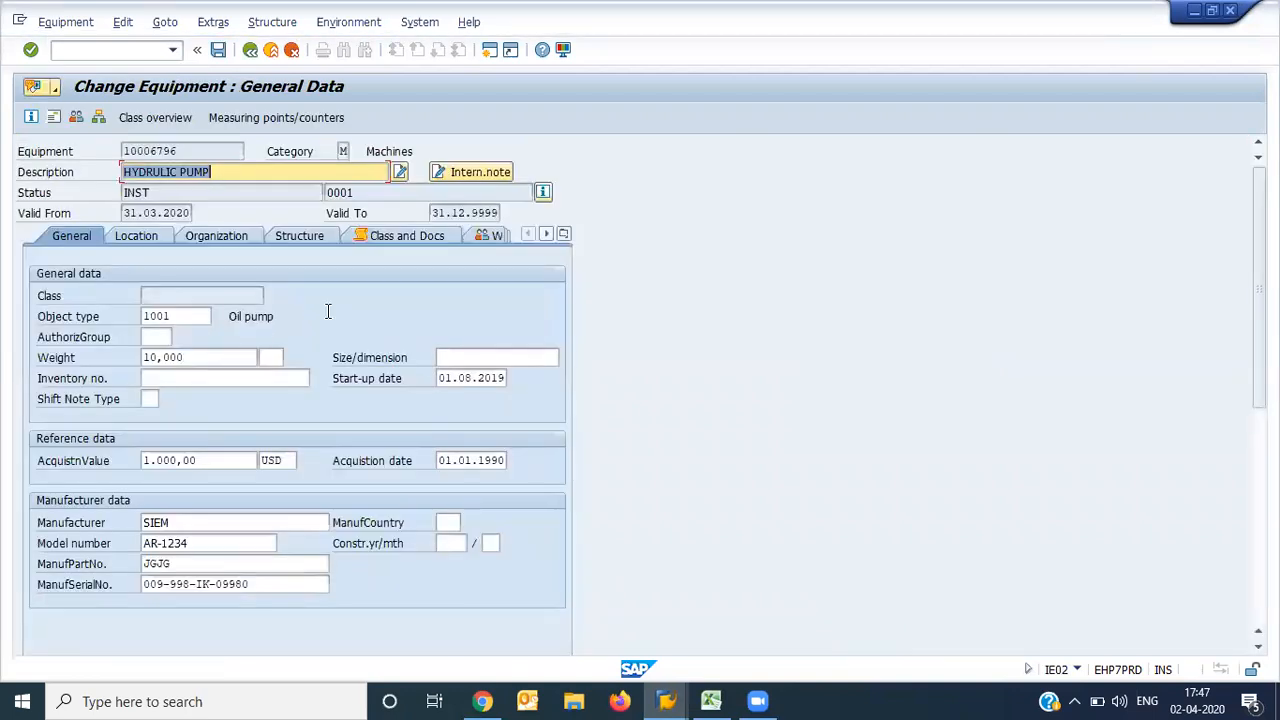
Examine the hydraulic pump's description, manufacturer and model number, then leave the record and return to SAP Easy Access
left_click(228, 173)
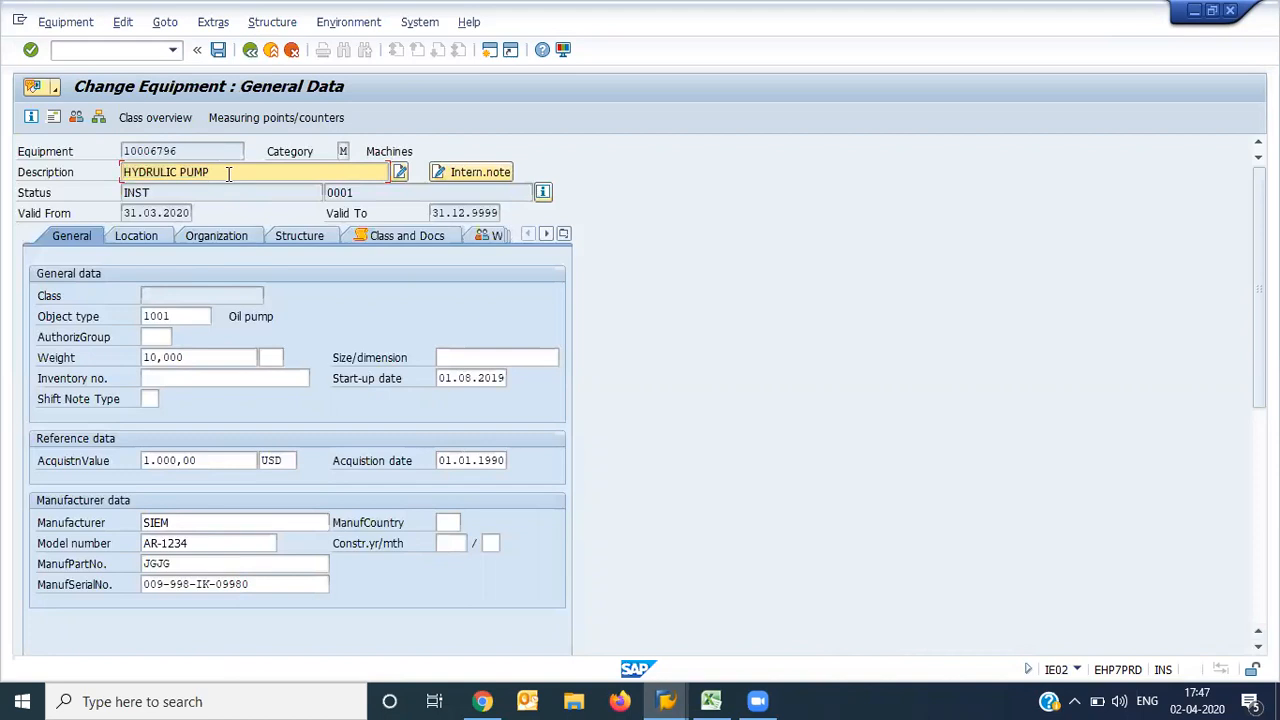
left_click(210, 526)
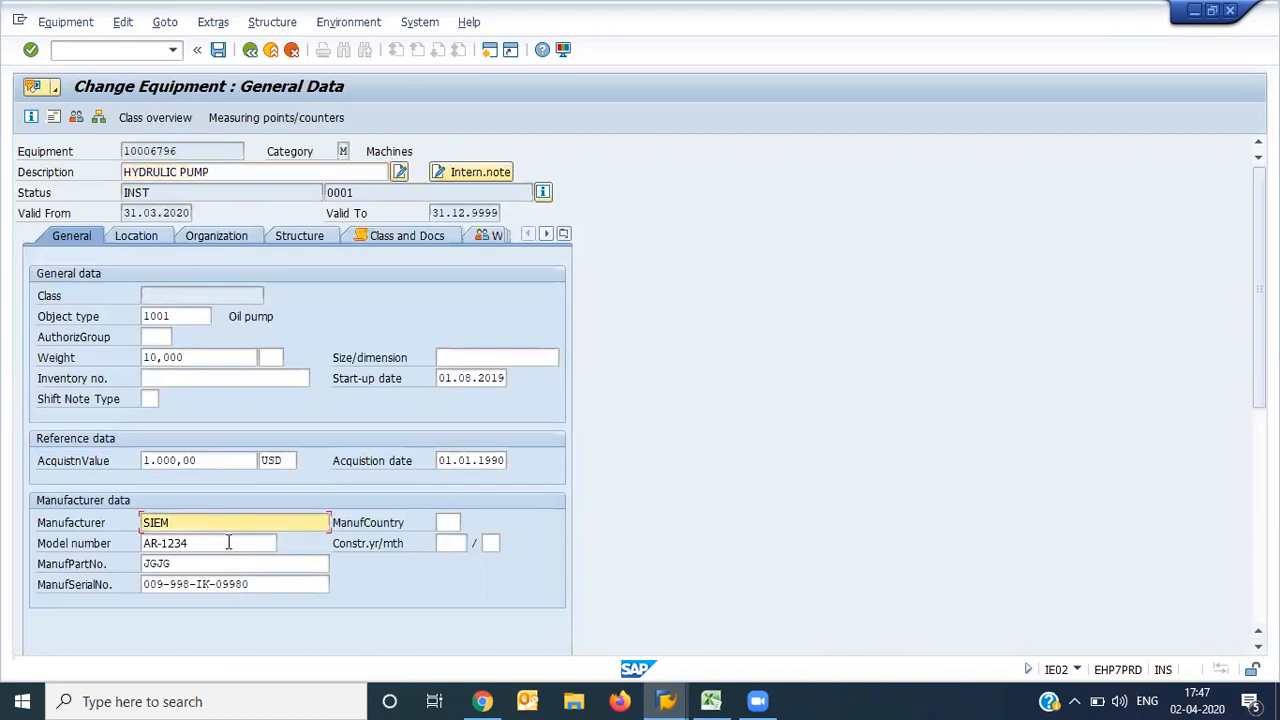
left_click(228, 542)
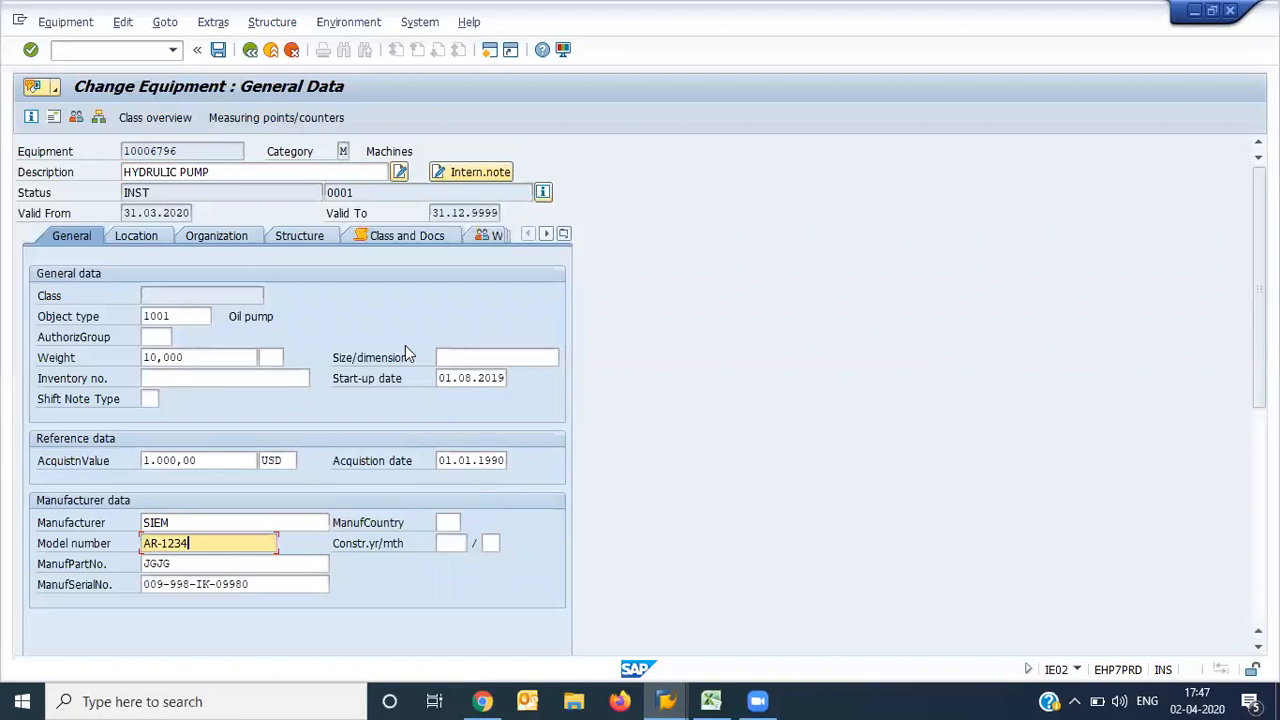
left_click(218, 50)
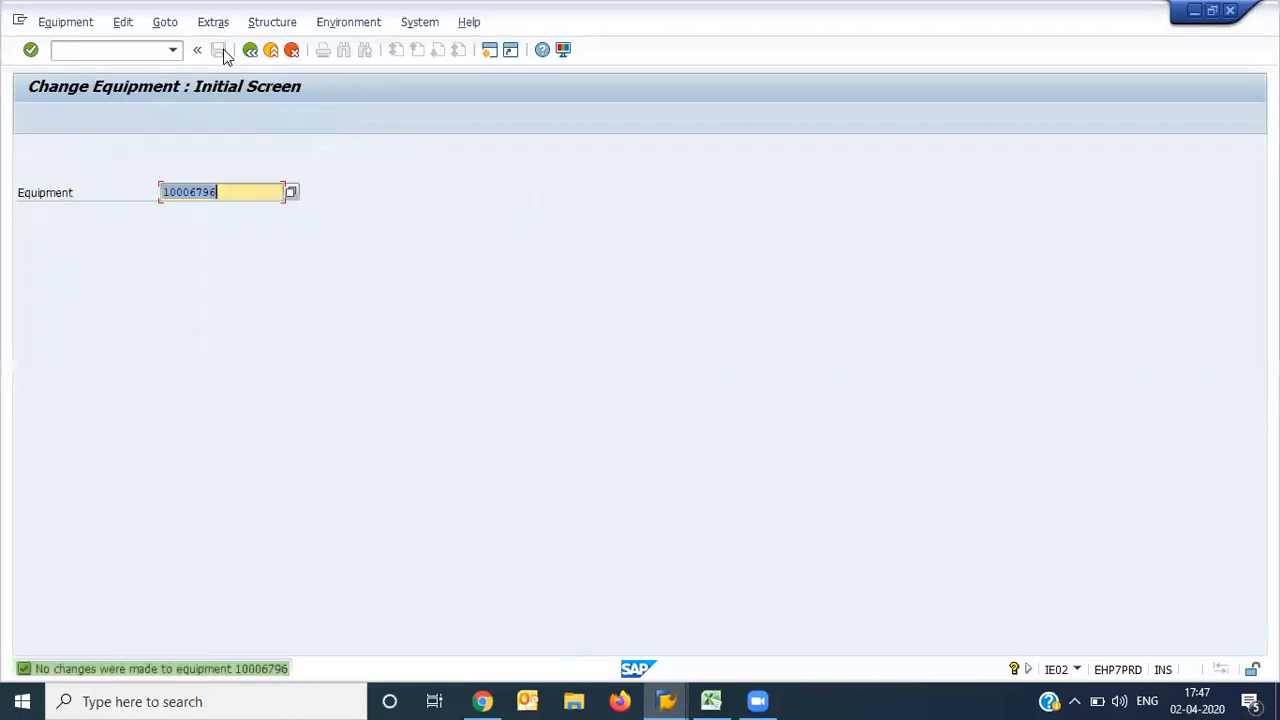
key("F3")
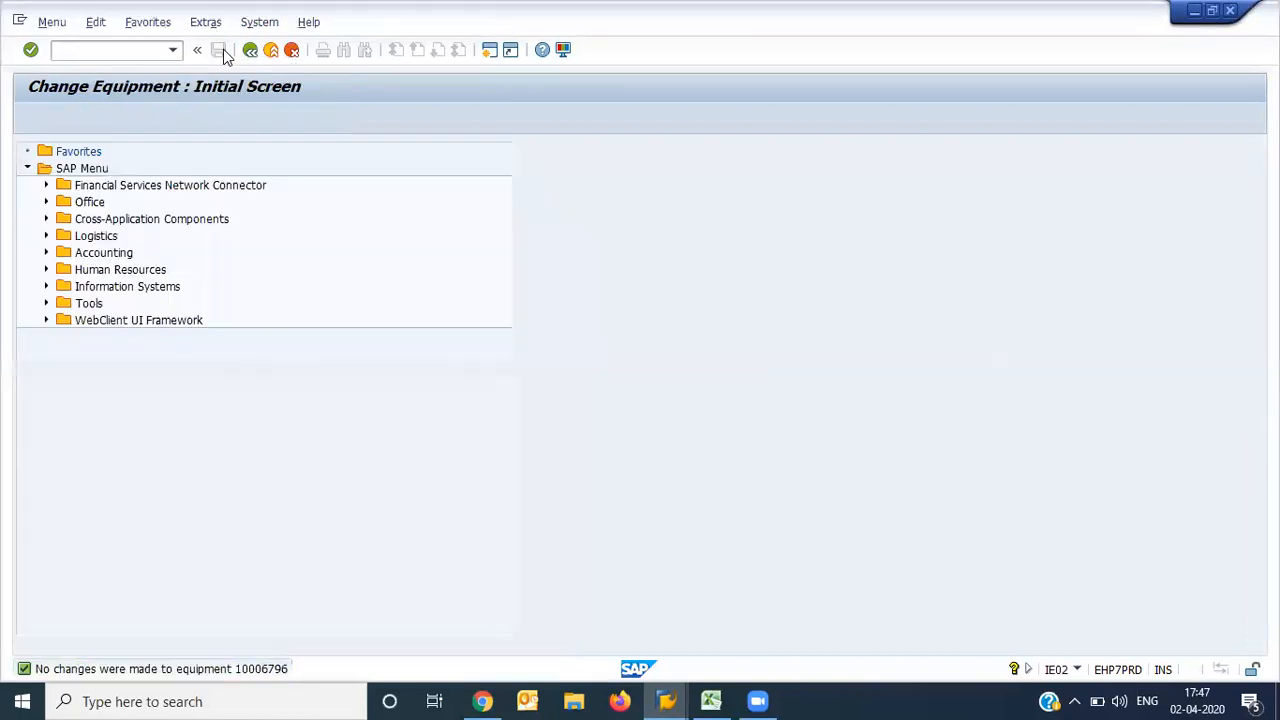
Start a new equipment of category M with transaction IE01 and describe it as "ELECTRICAL Motor"
type("ie01")
key("Return")
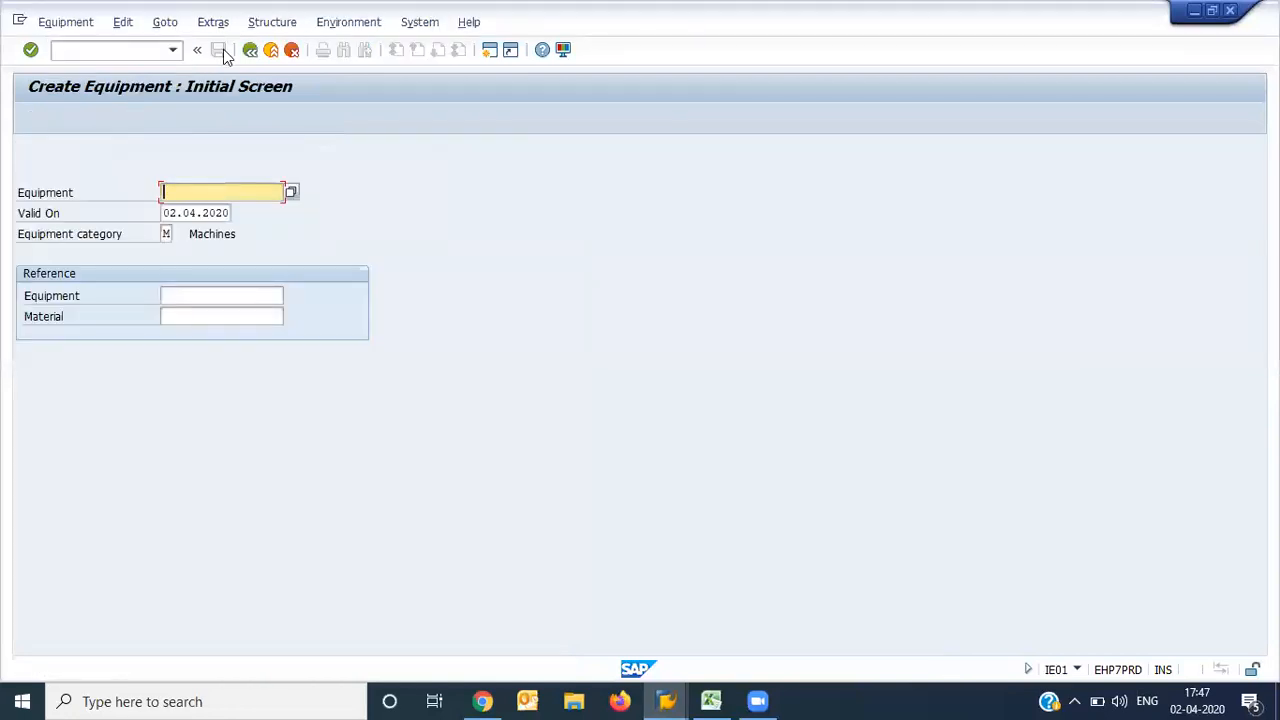
key("Return")
type("E")
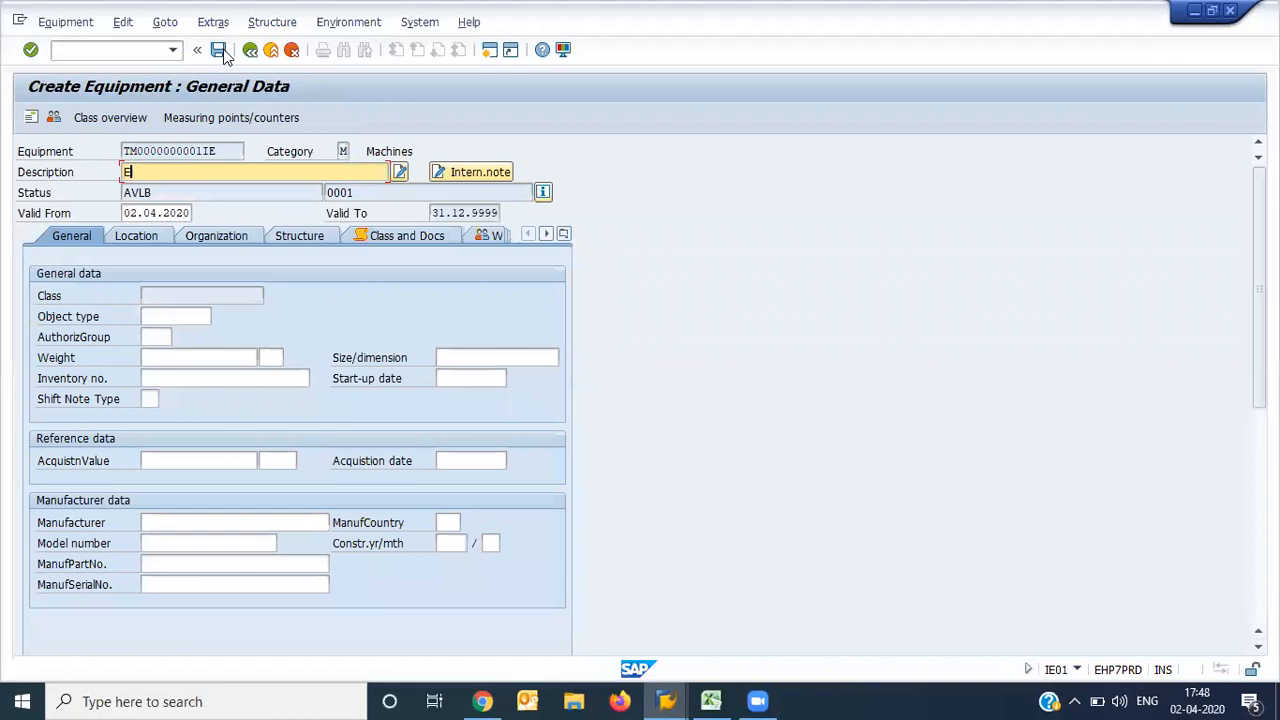
type("LECTRICAL Motor")
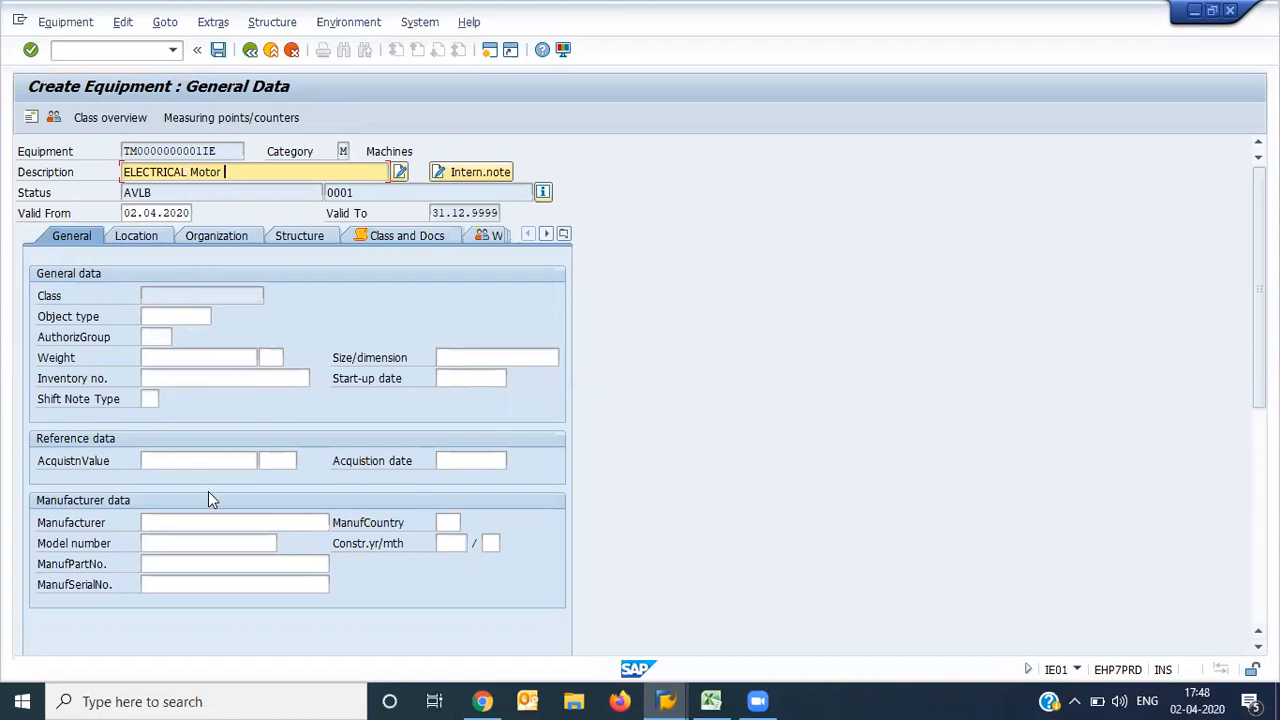
Set the electrical motor's manufacturer to Siemens and its model number to ABC-9090
left_click(225, 522)
type("Siemens")
key("Tab")
type("ABC-9090")
key("Return")
scroll(225, 523, "down", 3)
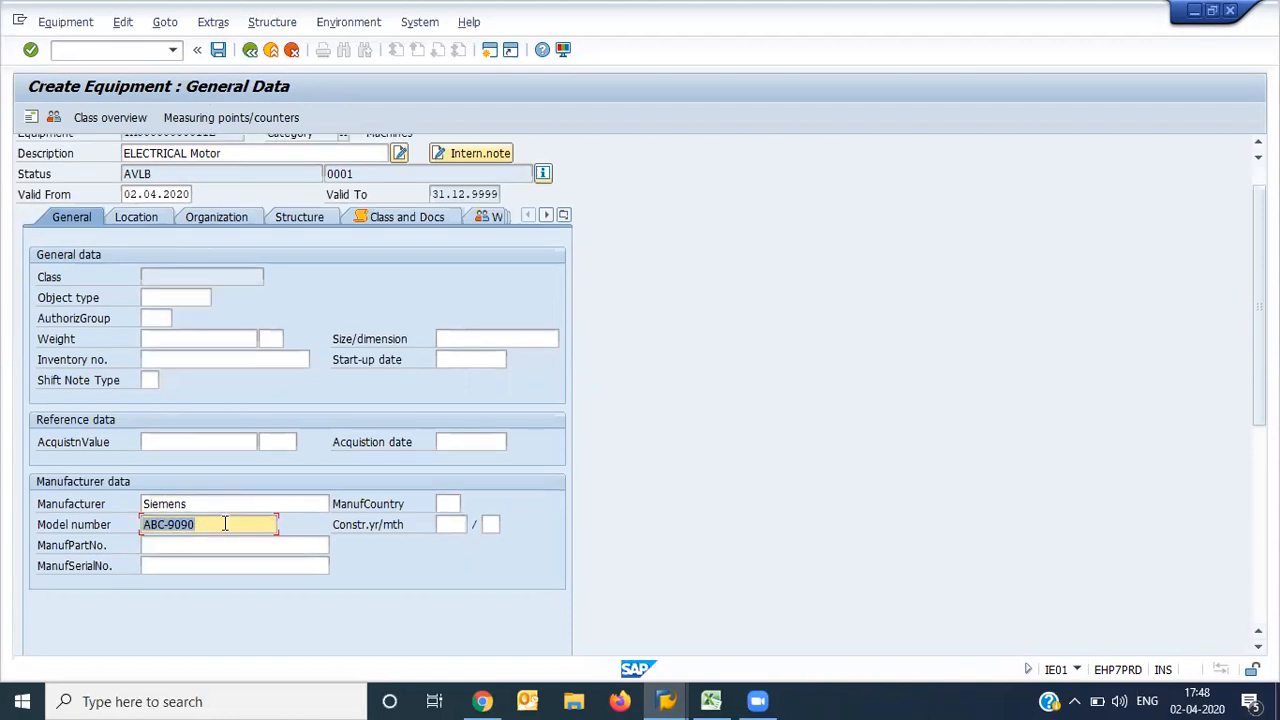
scroll(278, 438, "up", 3)
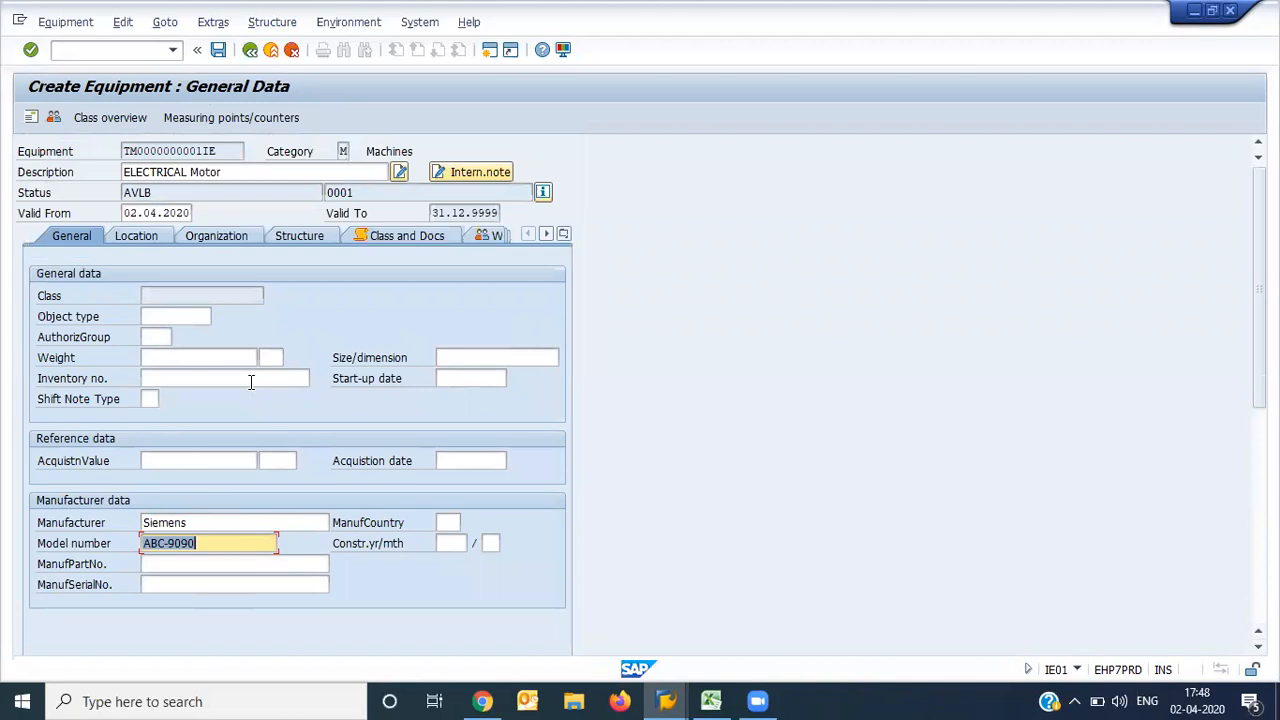
Assign maintenance plant PM01 in the electrical motor's location data
left_click(137, 237)
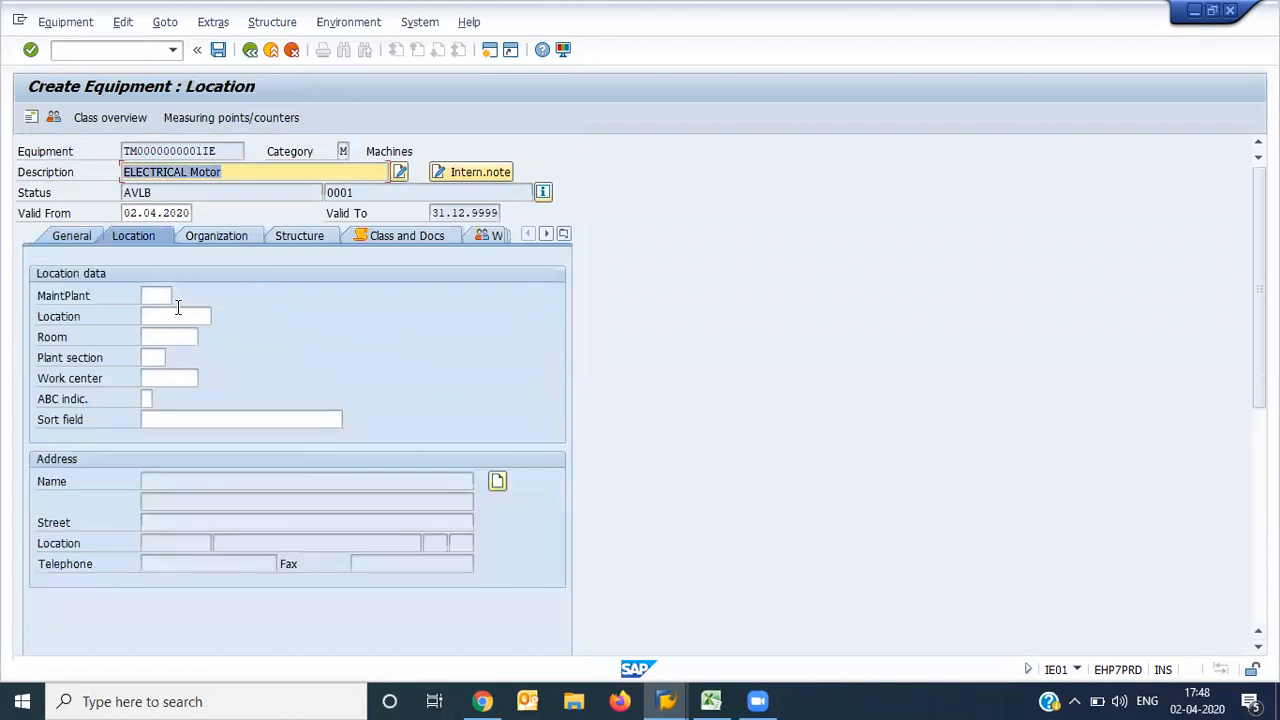
left_click(160, 296)
key("Down")
key("Return")
key("Tab")
key("Tab")
key("Tab")
key("Tab")
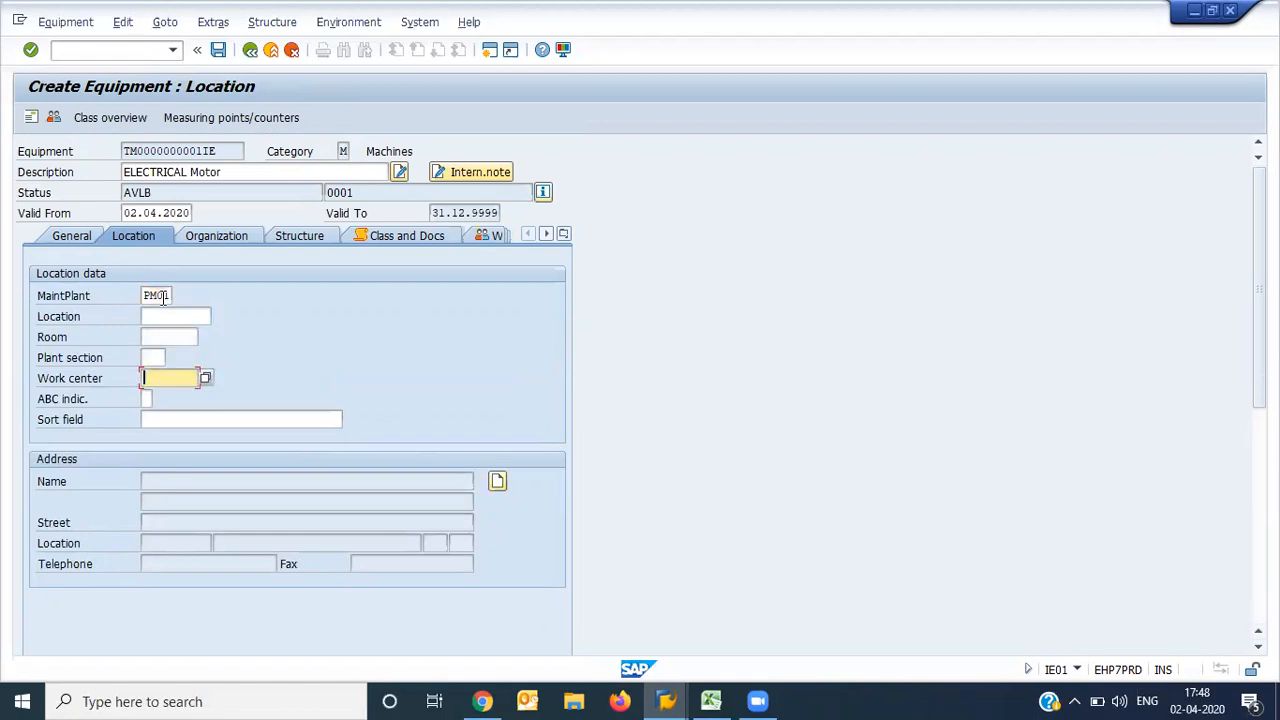
key("Return")
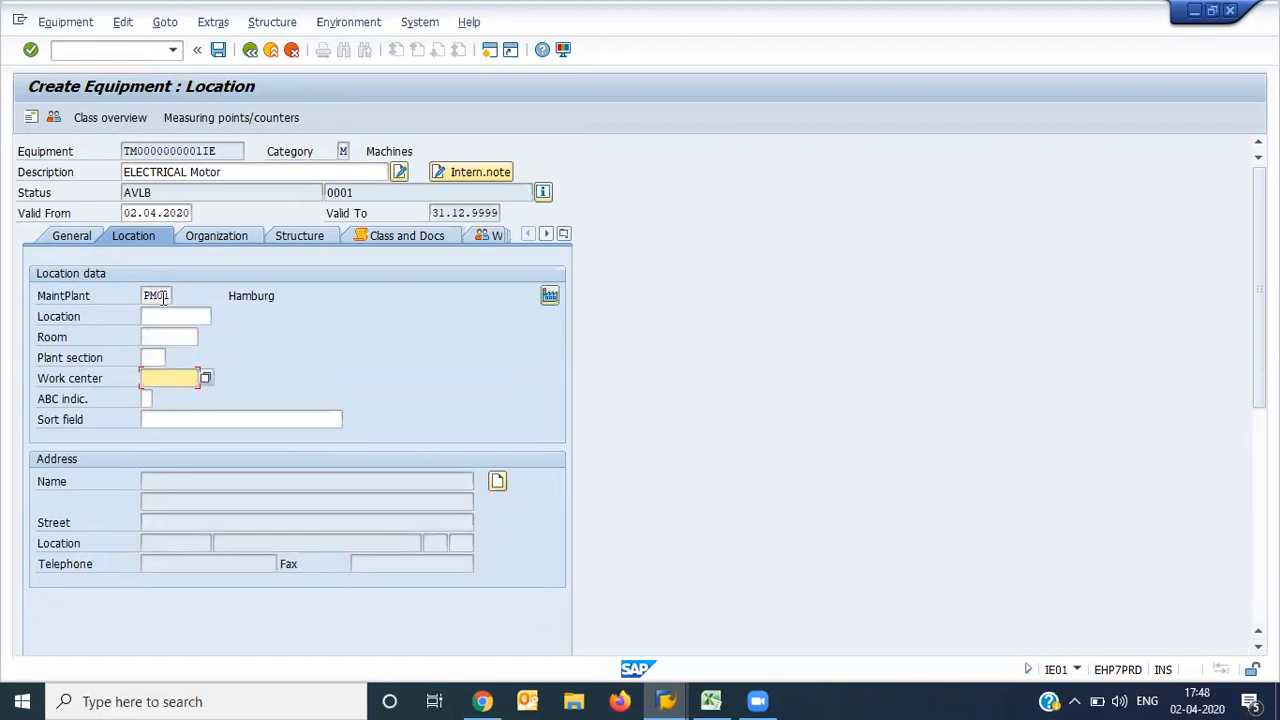
Check the electrical motor's organization and structure data and save the new equipment
left_click(244, 233)
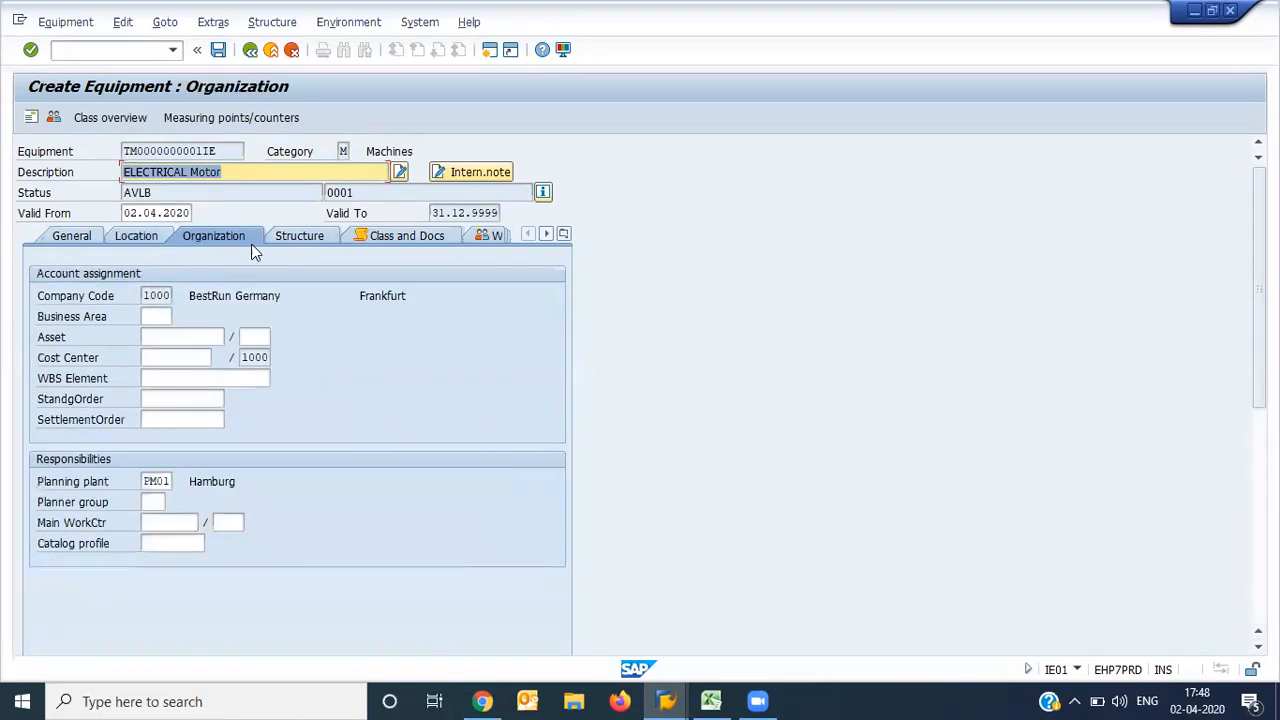
left_click(302, 242)
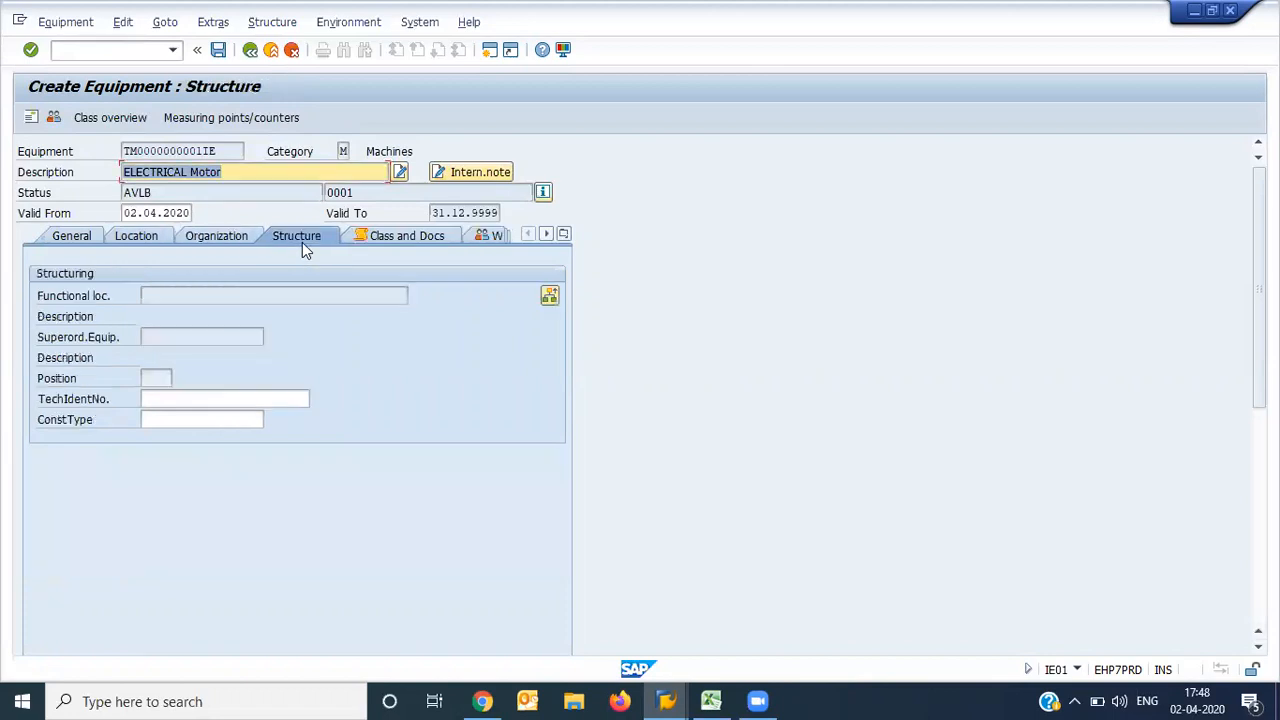
left_click(219, 50)
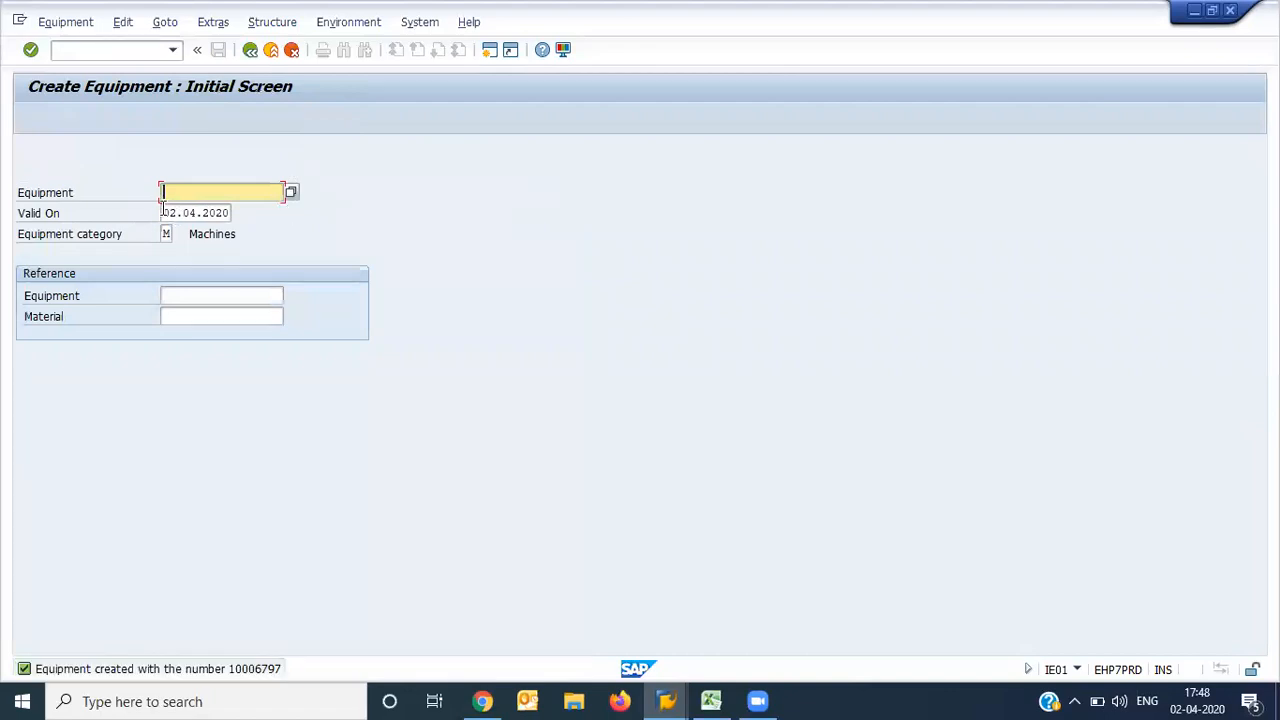
Open the change screen for the new equipment and copy its equipment number into cell C5 of the PM Course workbook in Excel
left_click(66, 22)
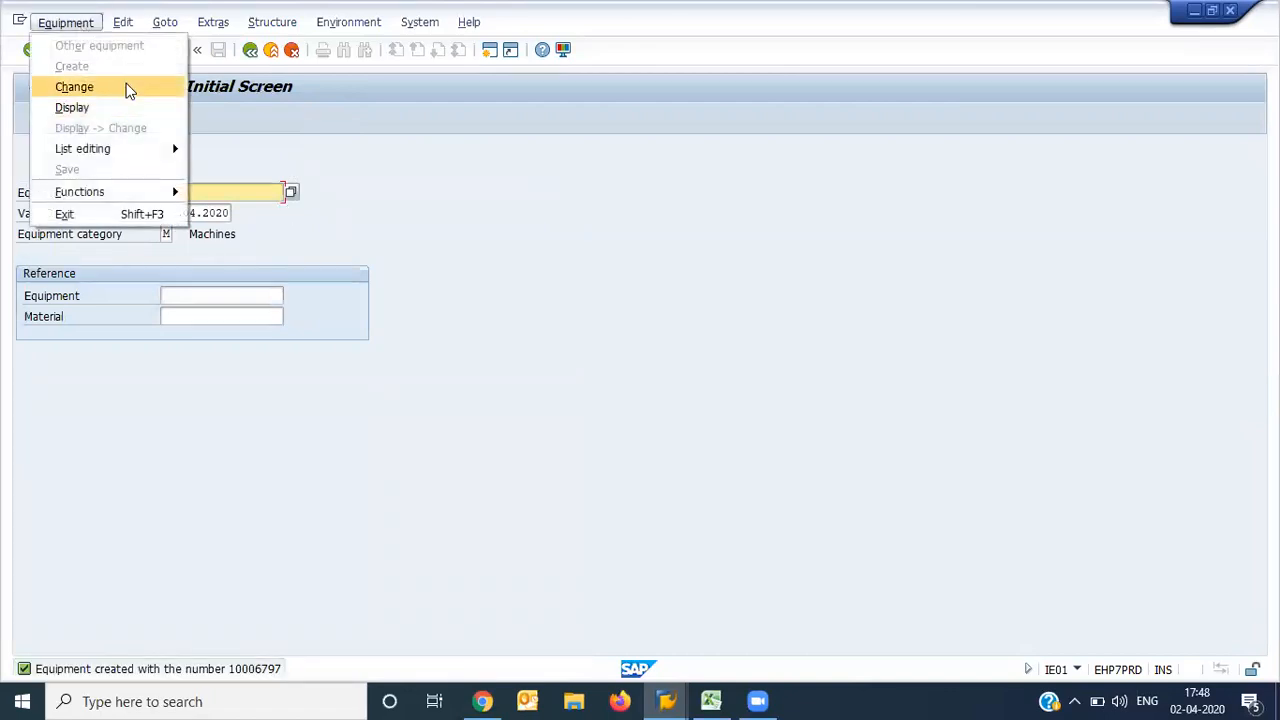
left_click(127, 88)
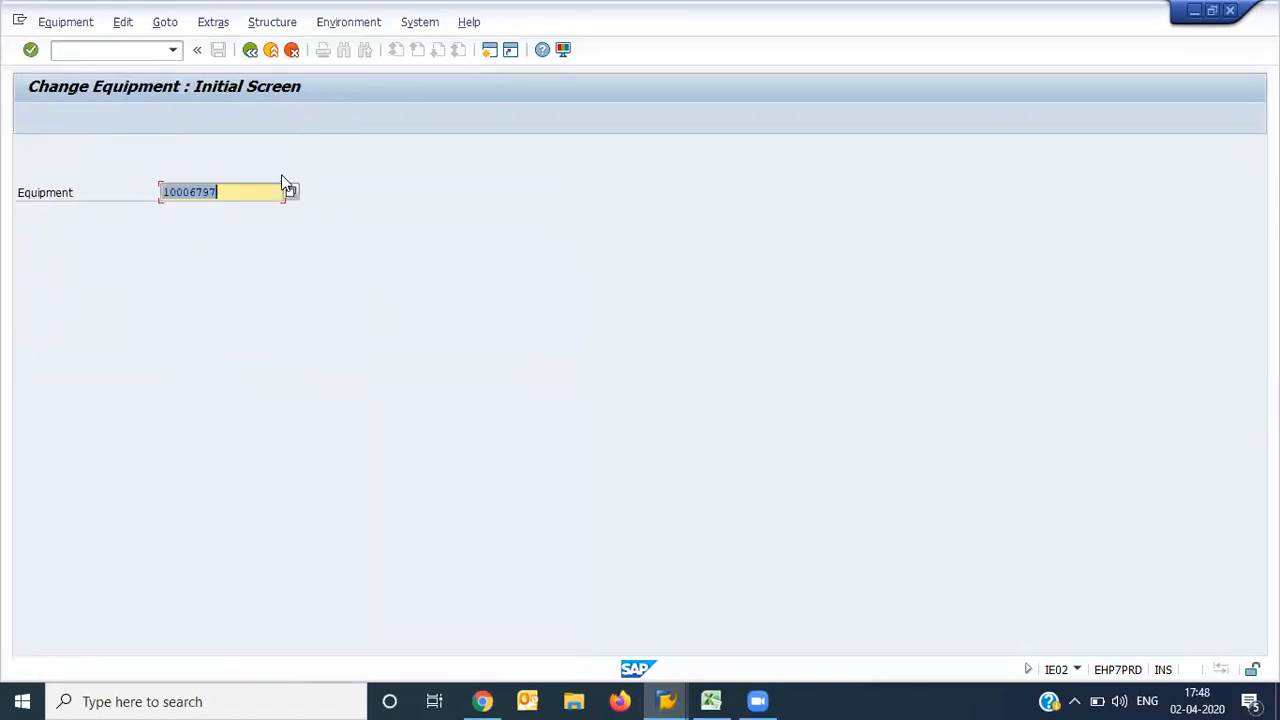
key("ctrl+c")
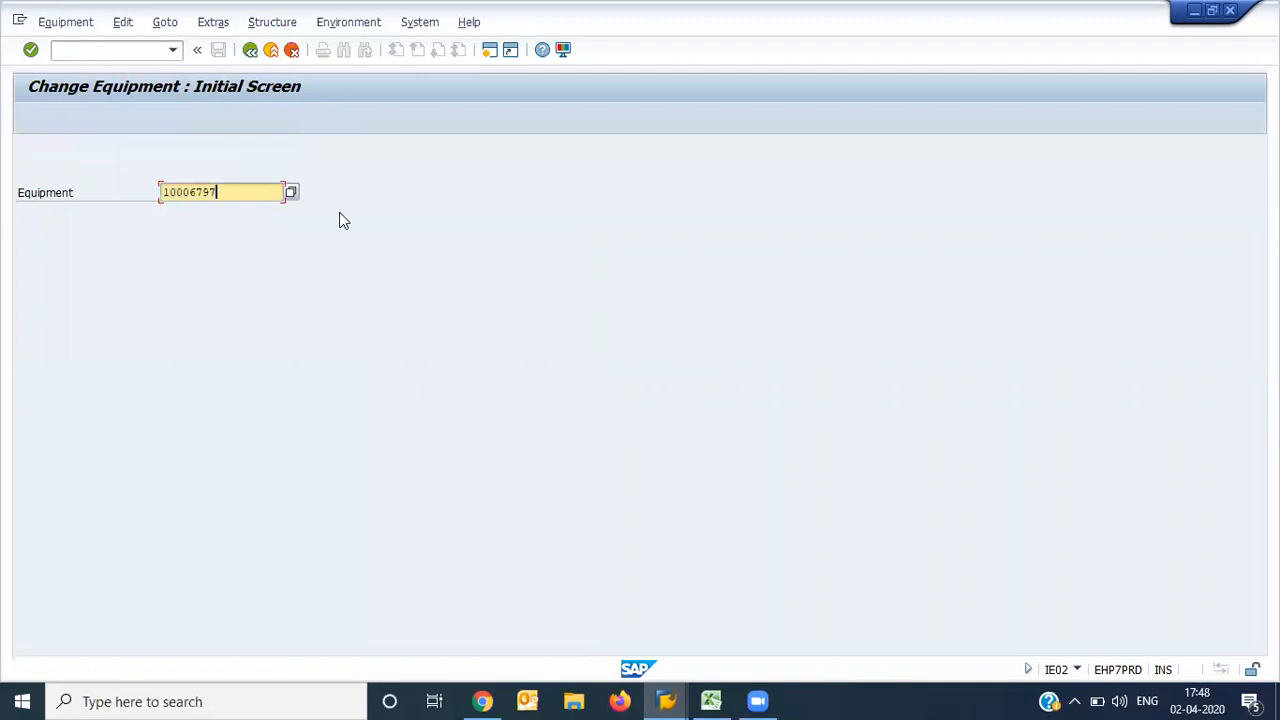
left_click(710, 700)
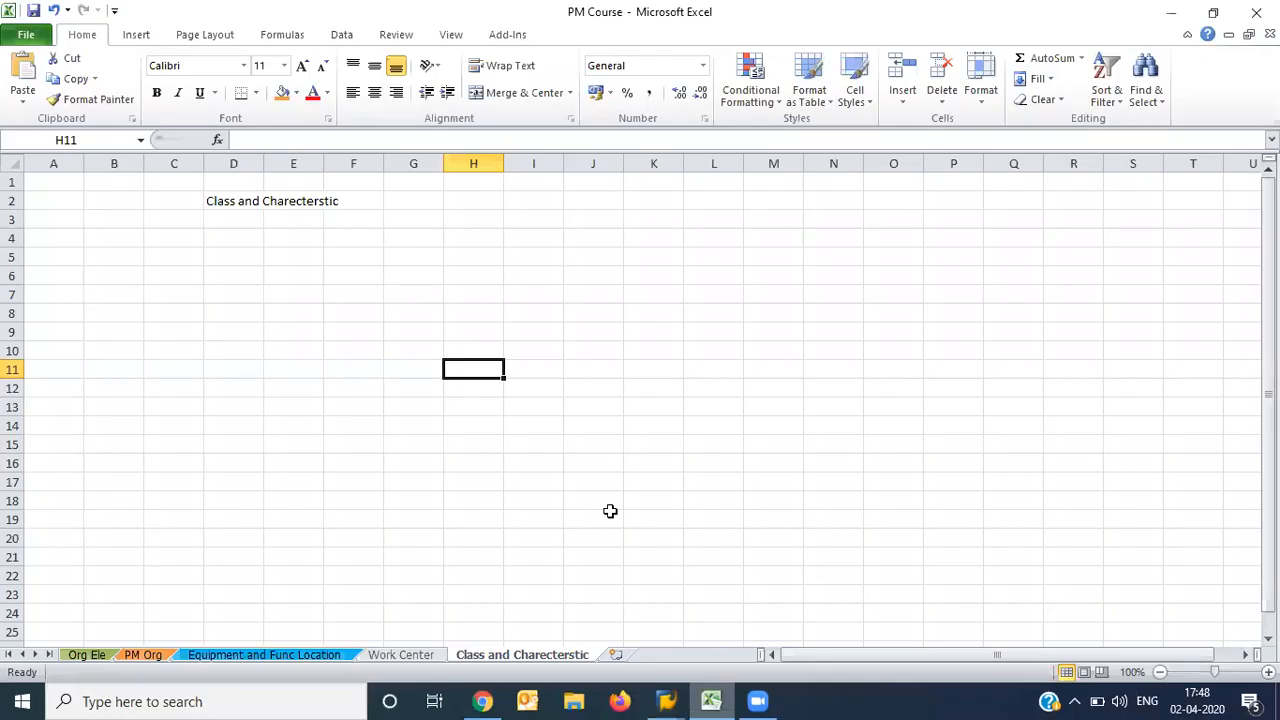
left_click(198, 263)
key("ctrl+v")
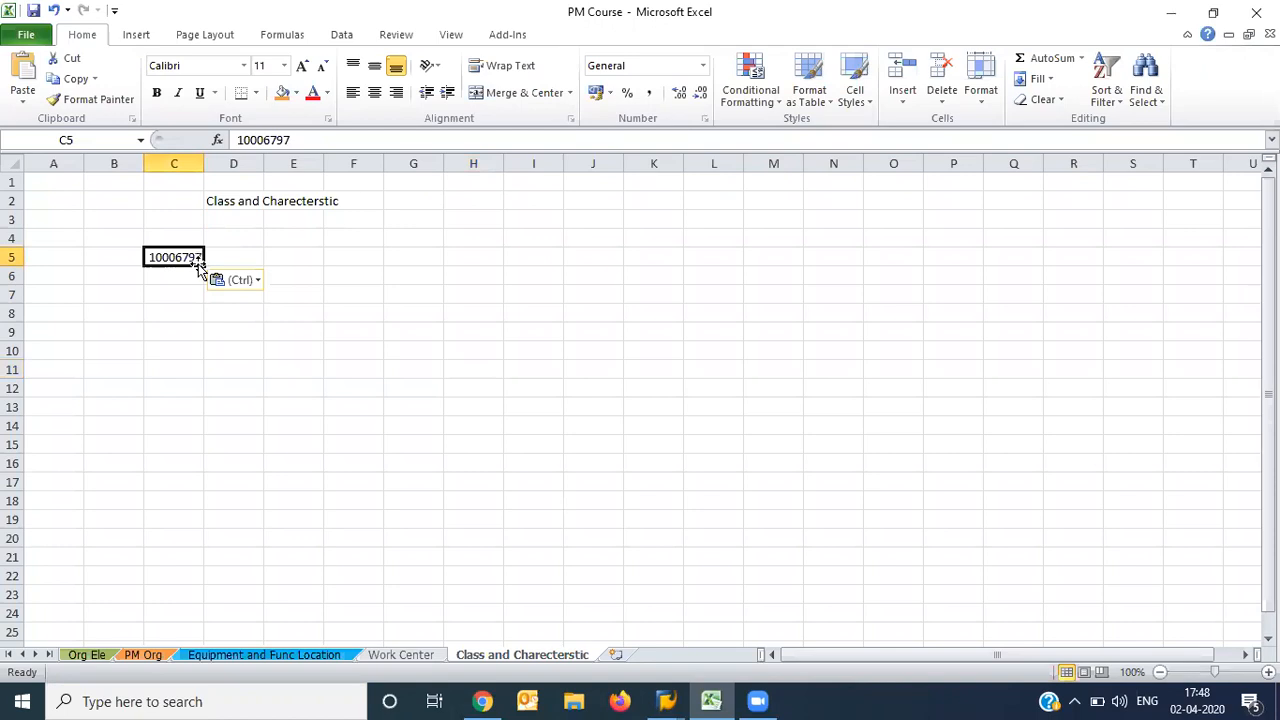
List the first motor characteristics by entering "Type of motor" in C9 and "number of phase" in C10
left_click(311, 340)
left_click(174, 329)
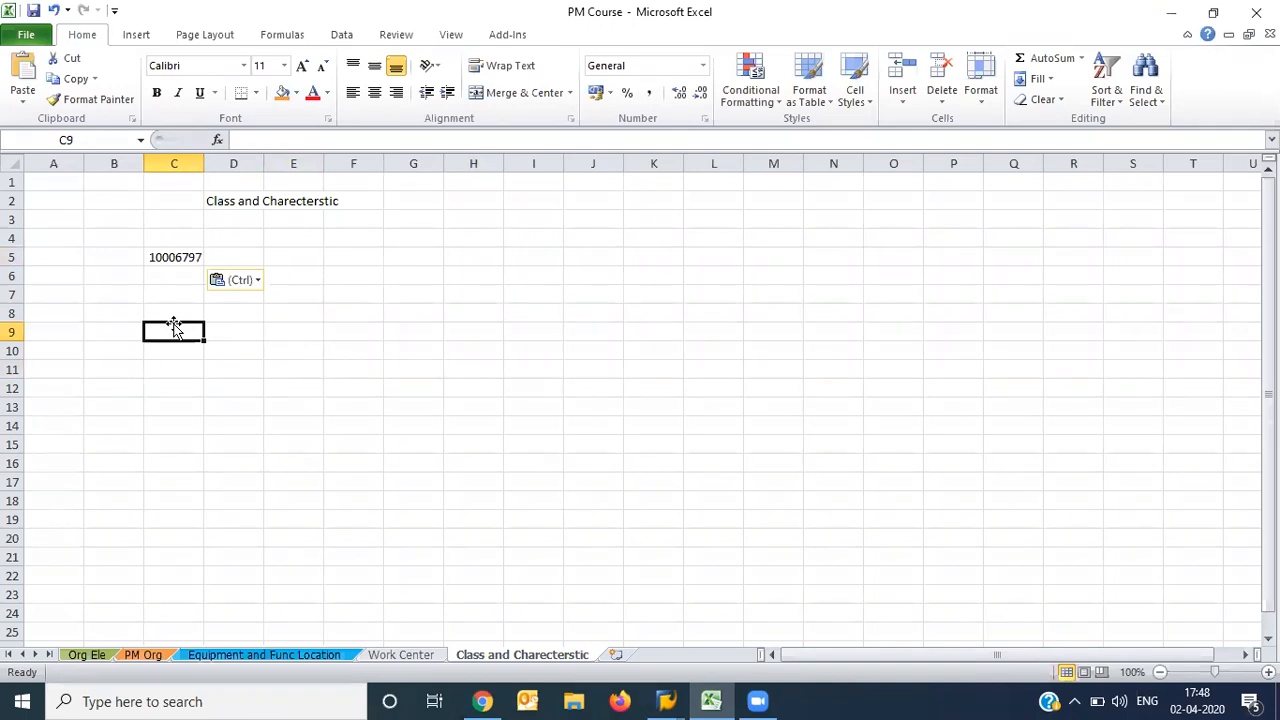
type("Typ")
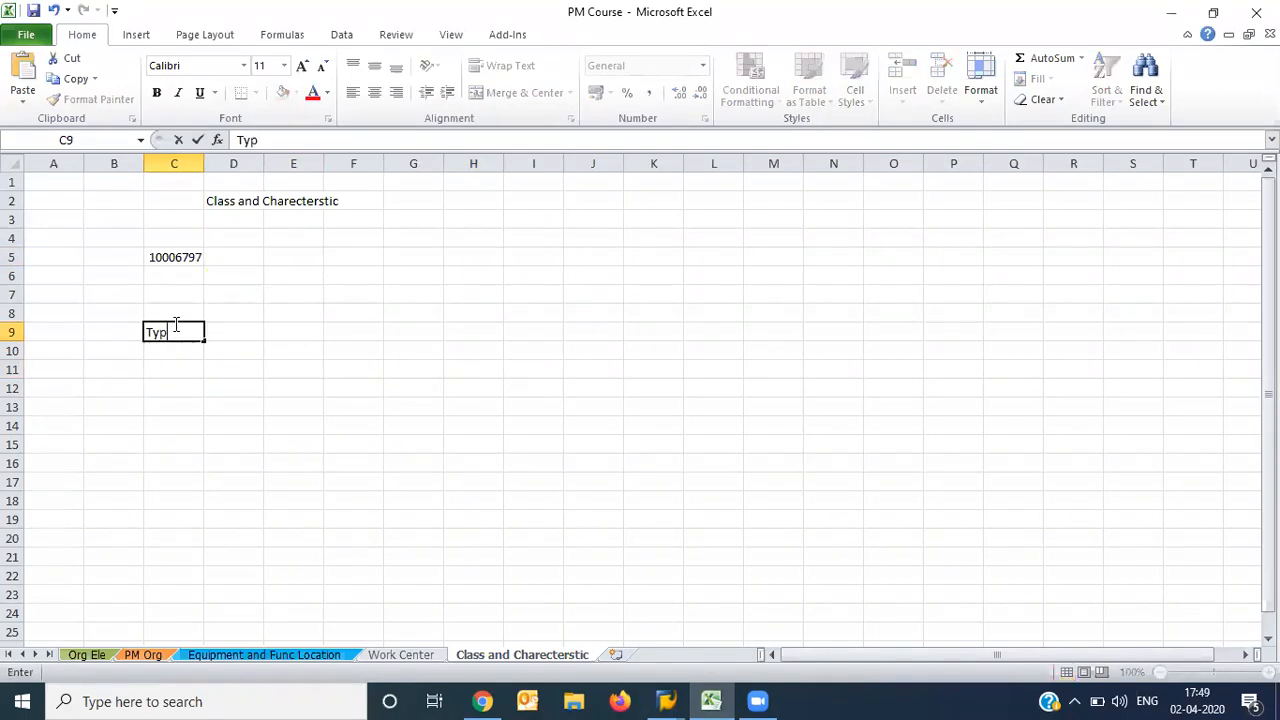
key("BackSpace")
type("s")
key("BackSpace")
type("pe of motor")
key("Return")
type("numb")
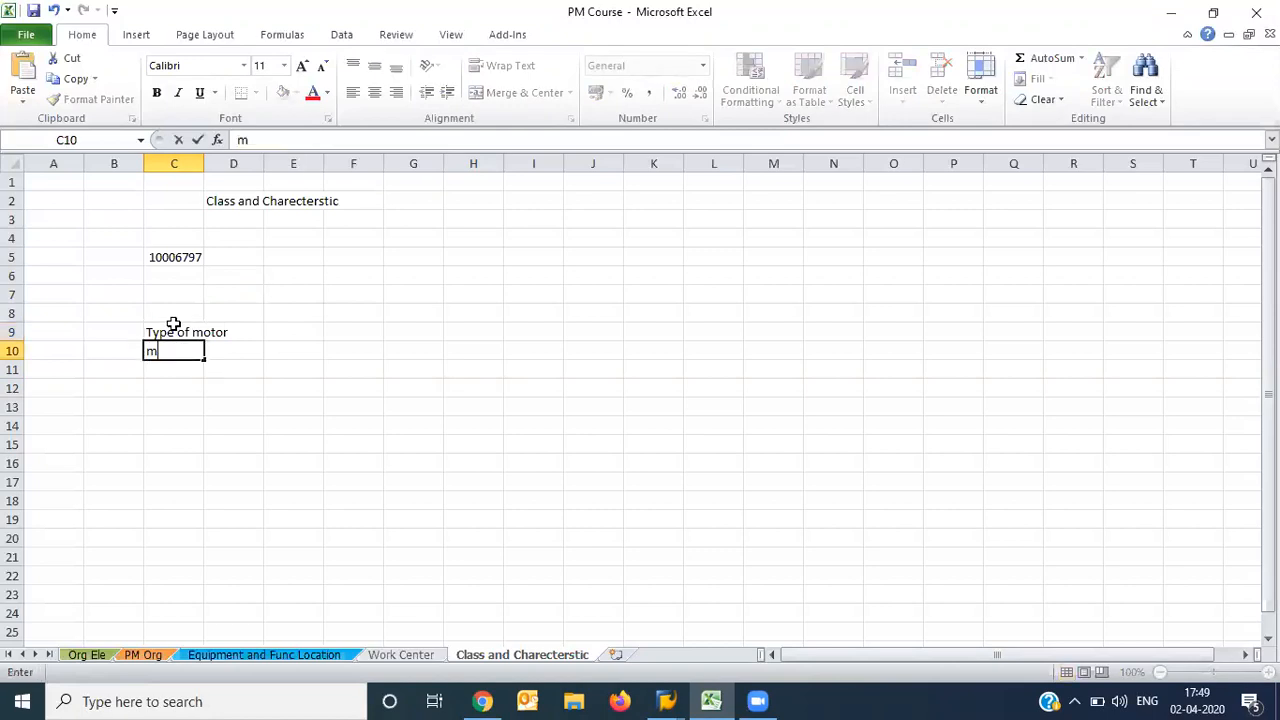
type("er of phase")
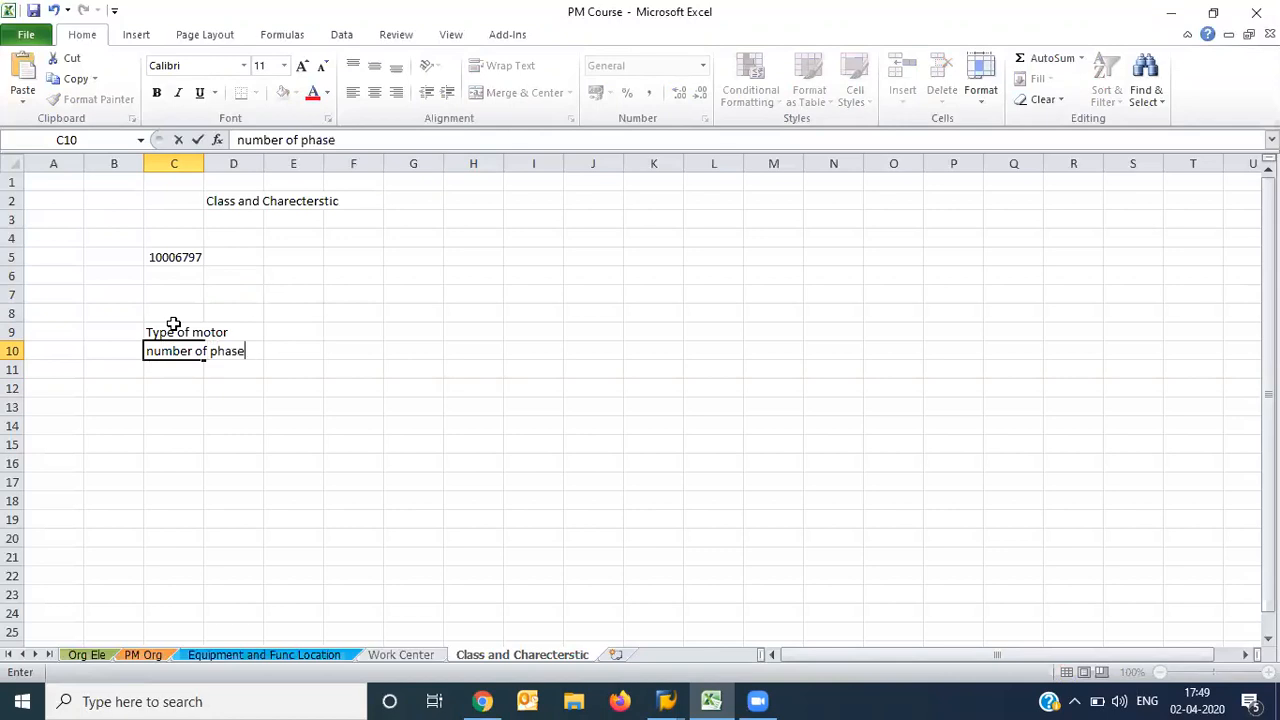
key("Return")
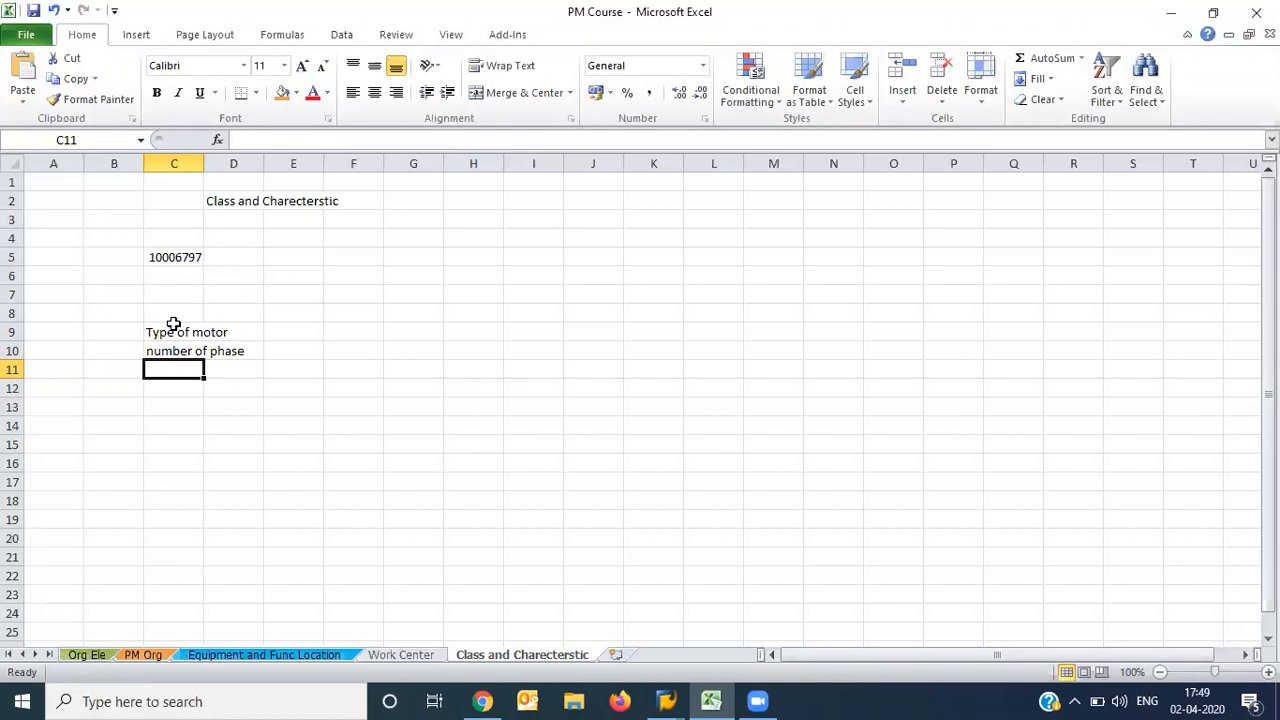
Add the characteristics "Rated Voltage" in C11 and "Rated Power" in C12
type("Rated")
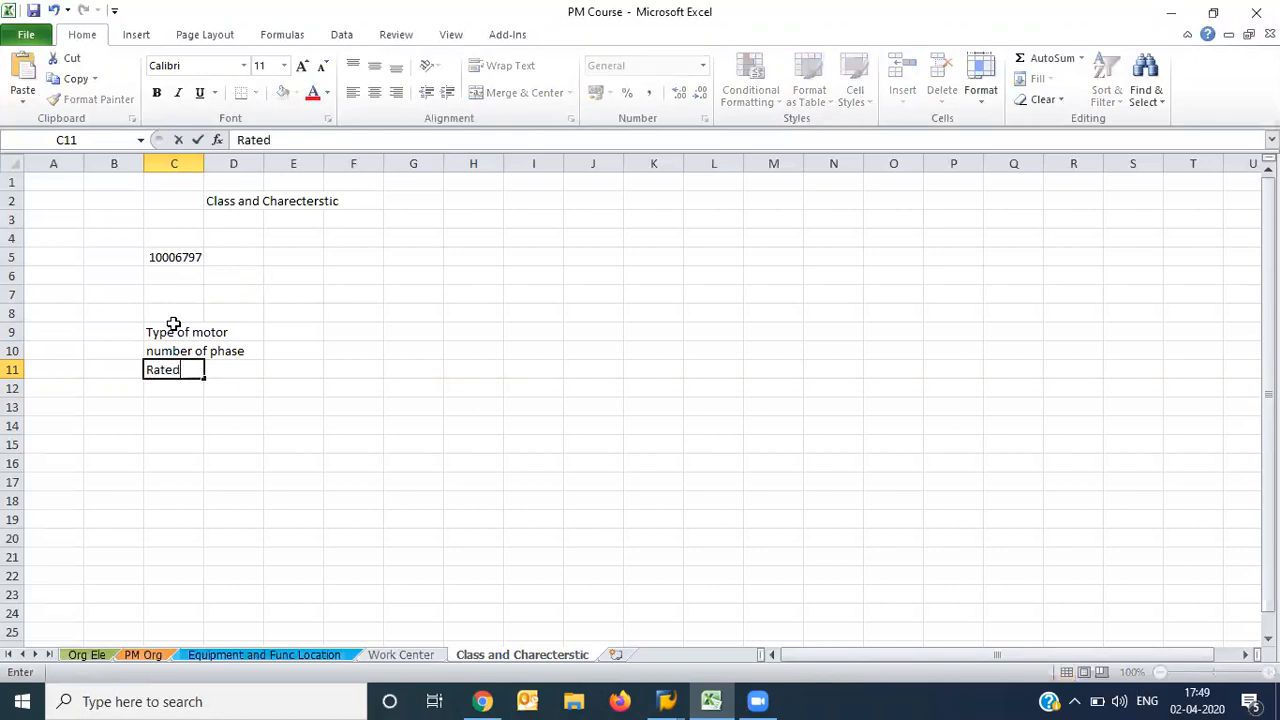
type(" Voltage")
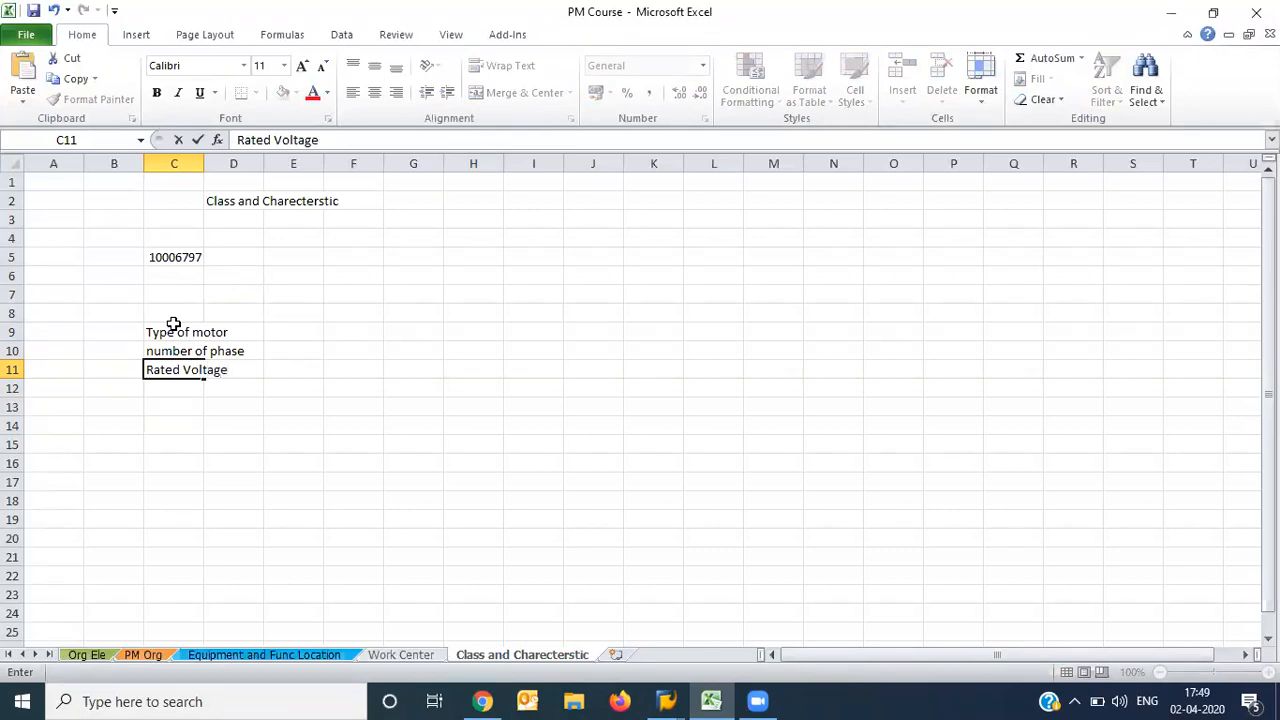
key("Return")
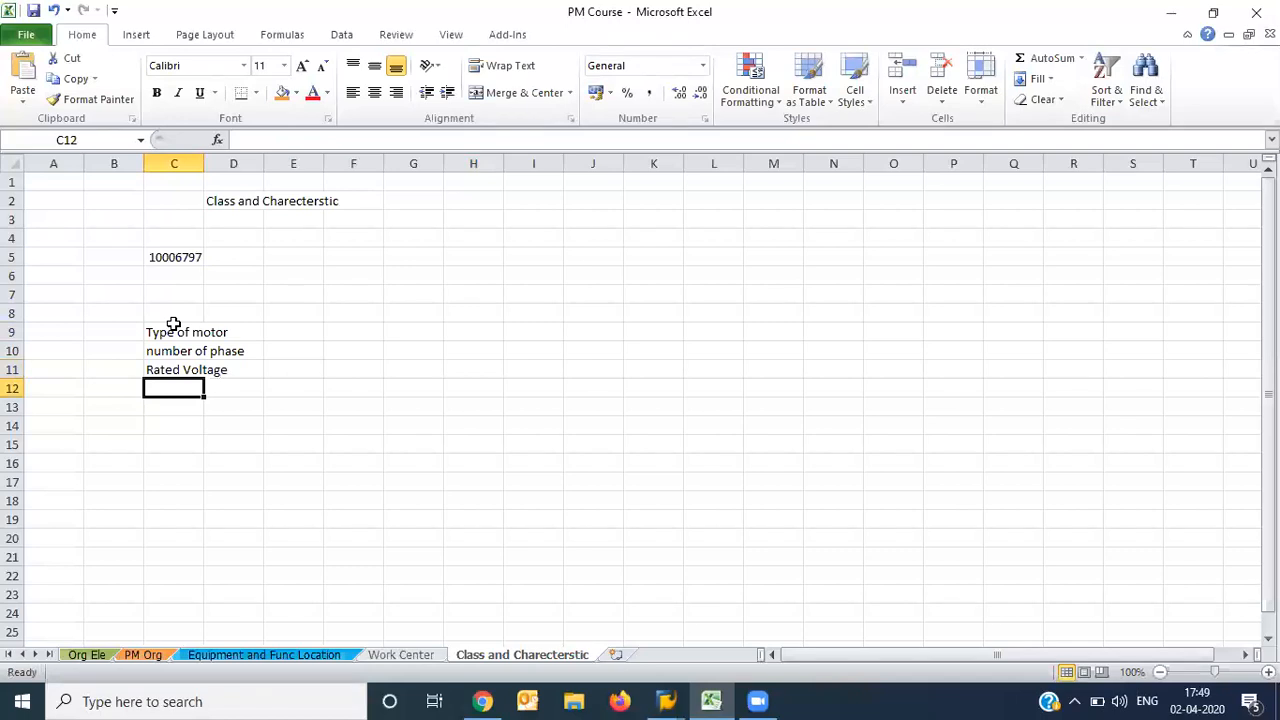
type("Rater")
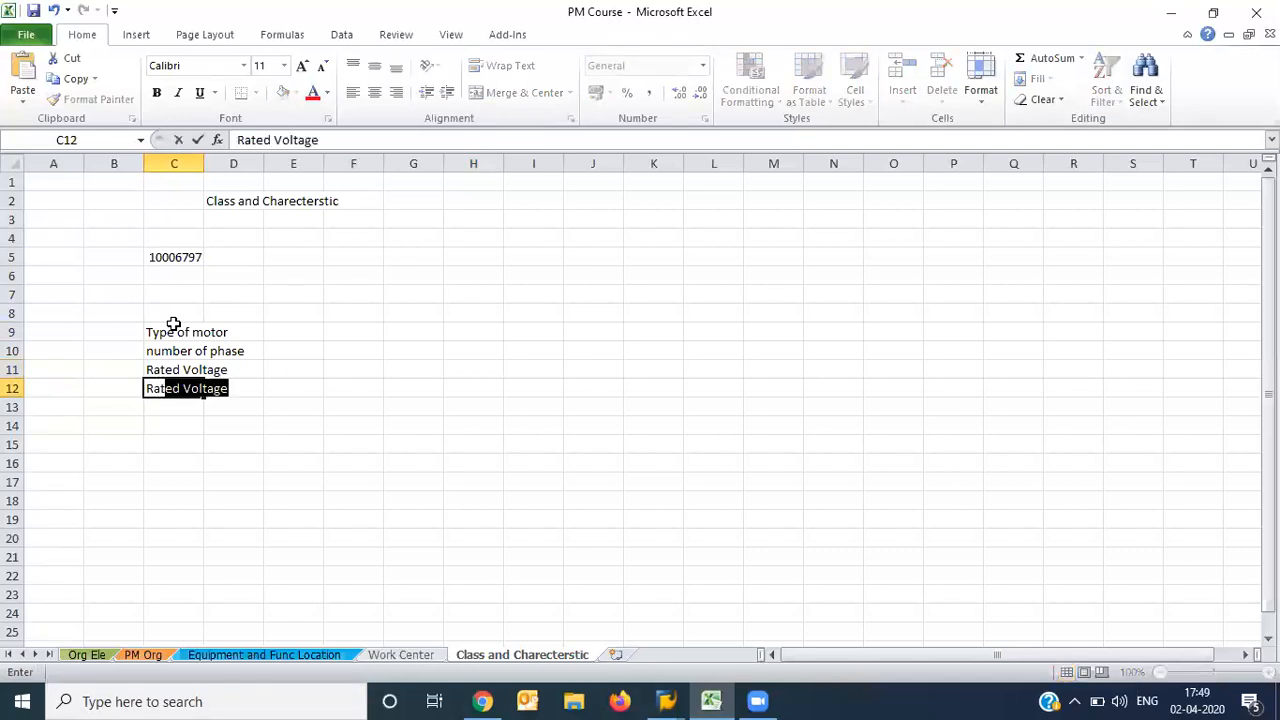
key("BackSpace")
type("d Power")
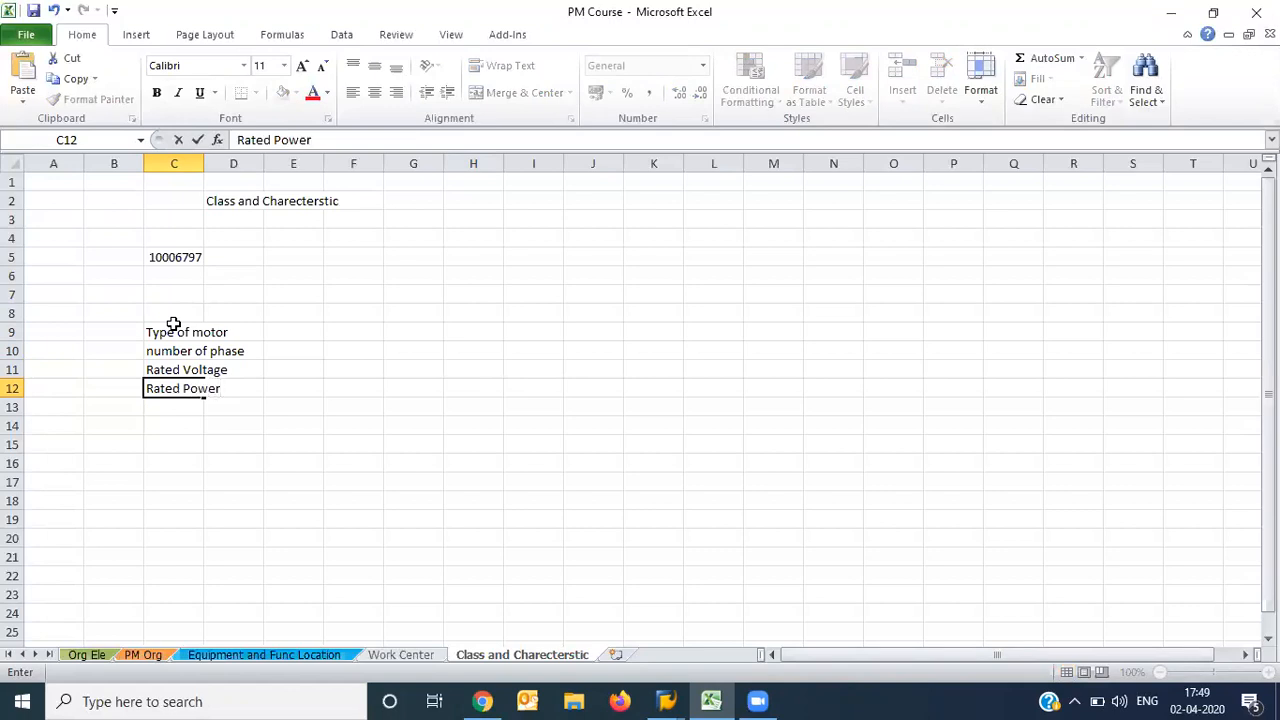
Add the characteristics "Freq" in C13 and "Frame Size" in C14
key("Return")
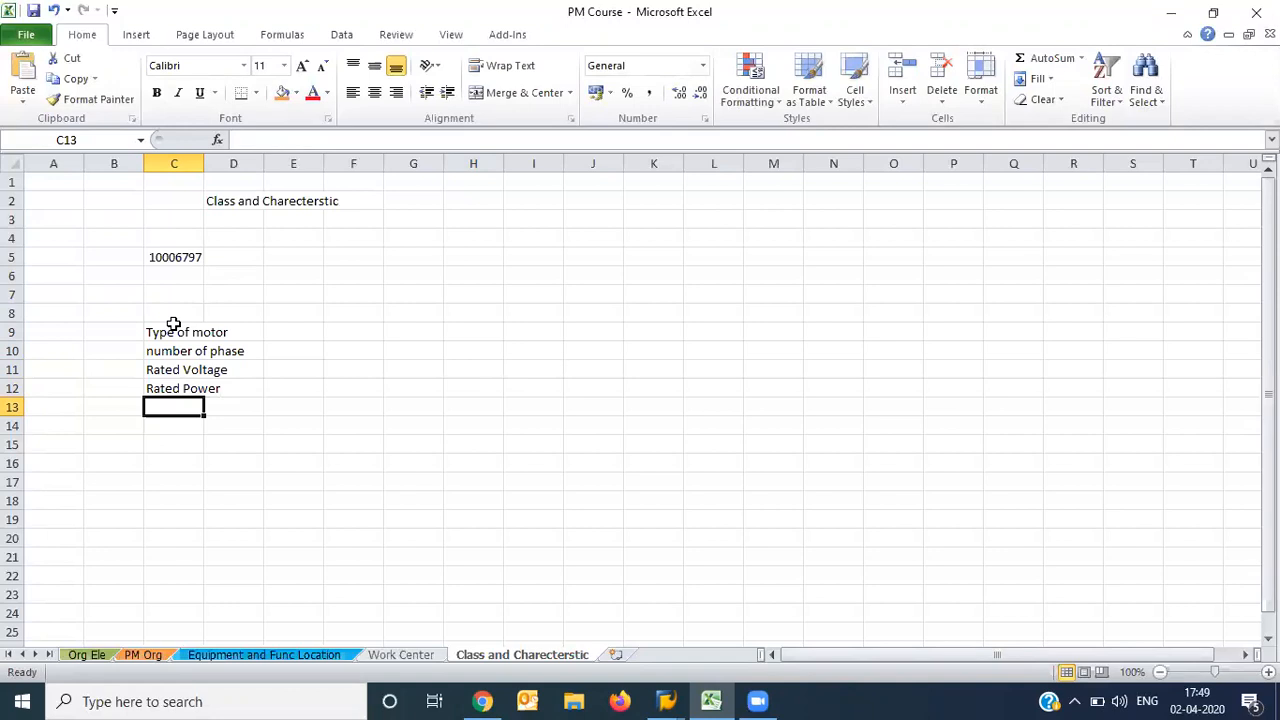
type("Fr")
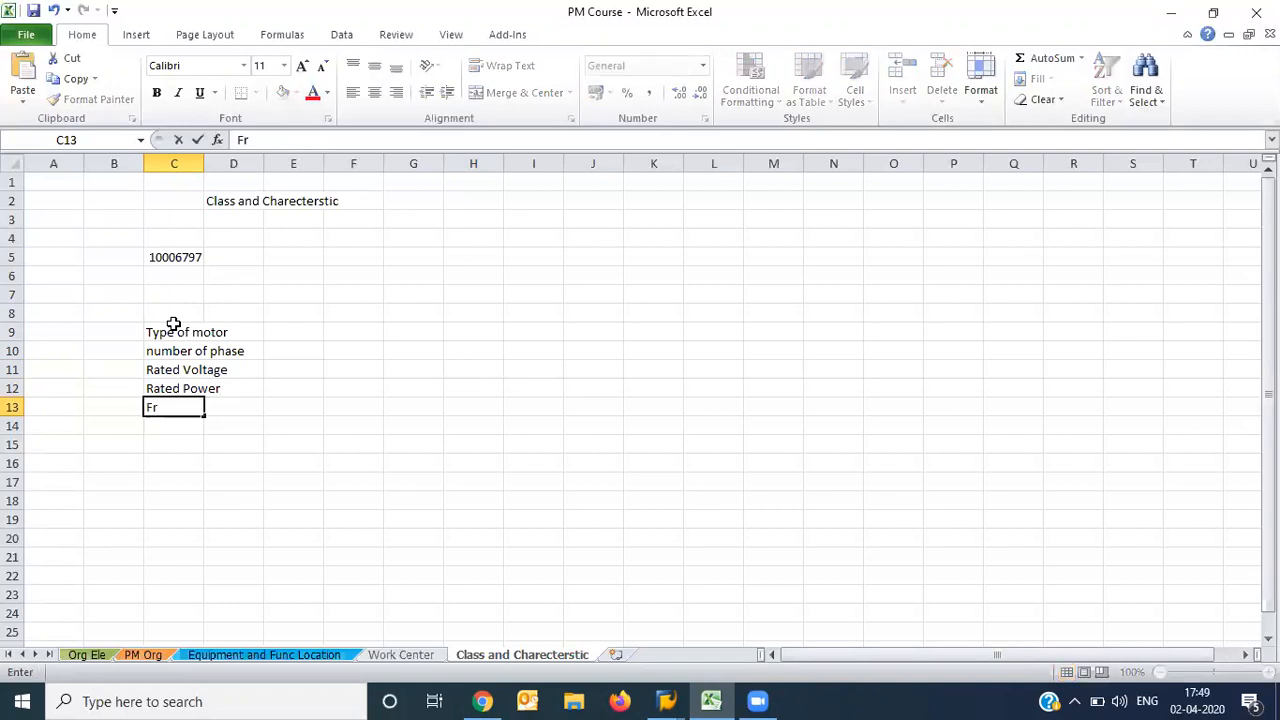
type("eq")
key("Return")
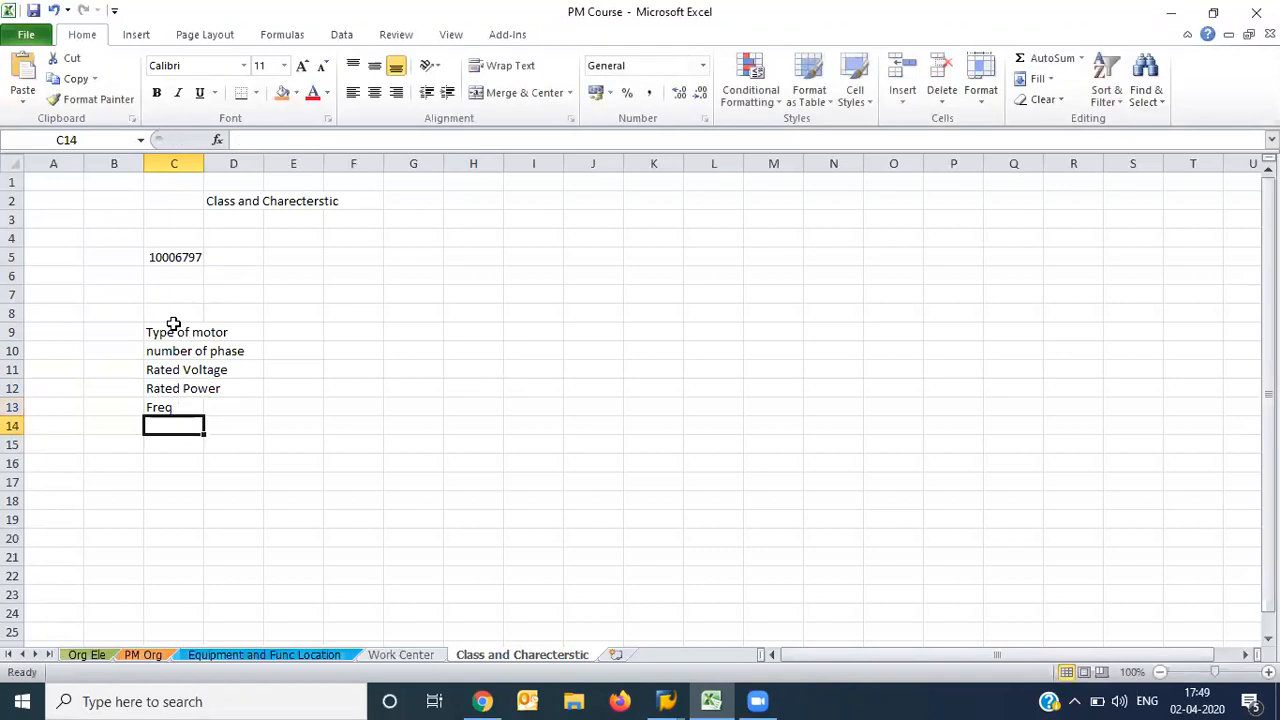
type("Fra")
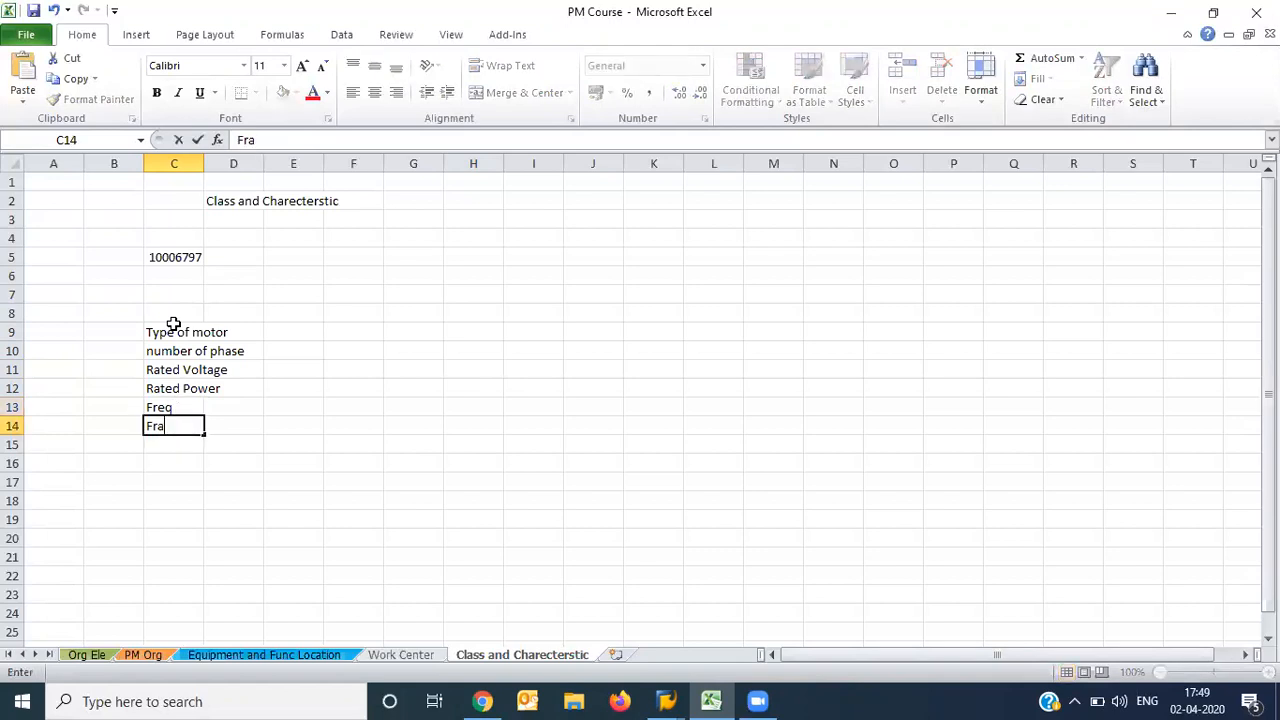
type("me Size")
key("Return")
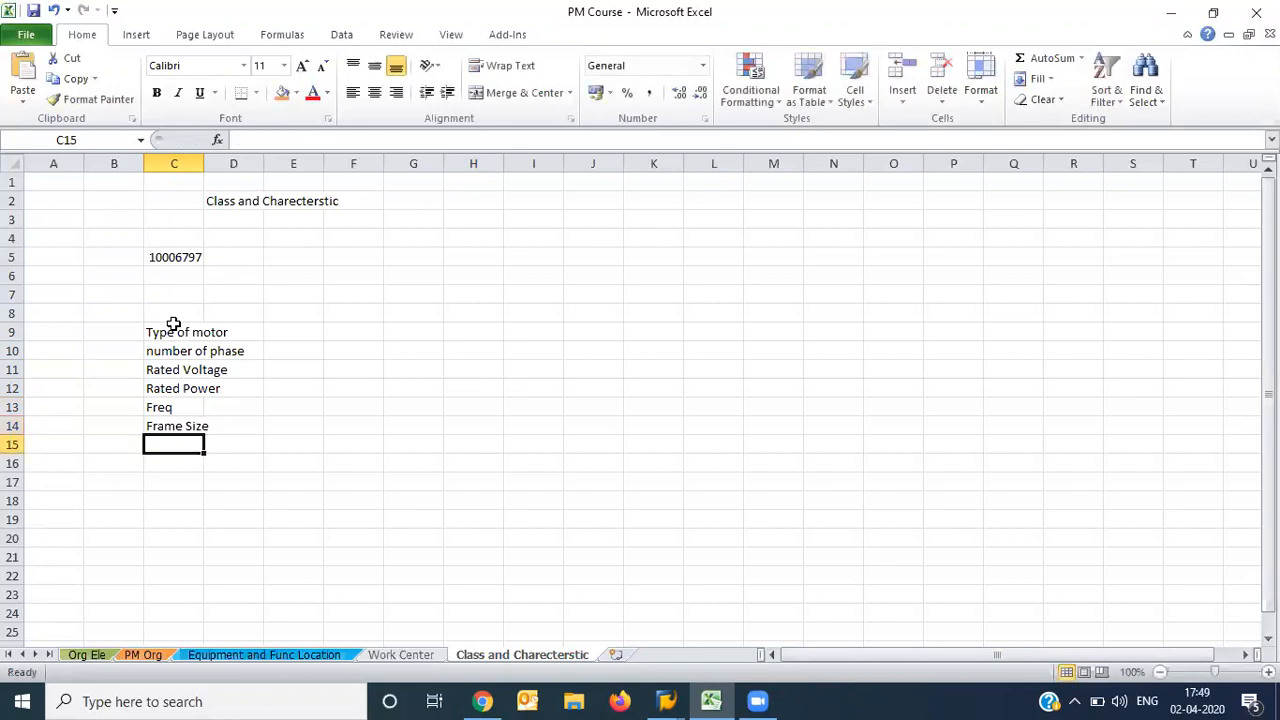
Add the characteristic "Rated Speed" in C15 and fit column C's width to its contents
type("te")
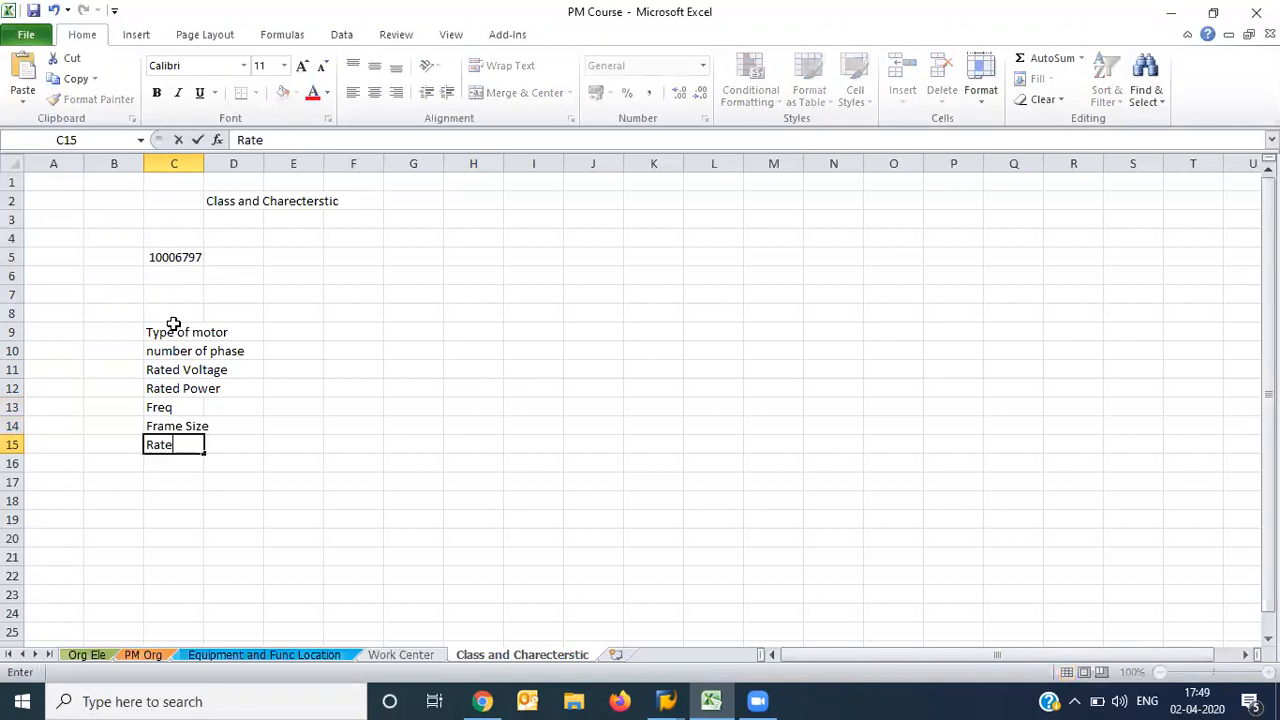
type("d Speed")
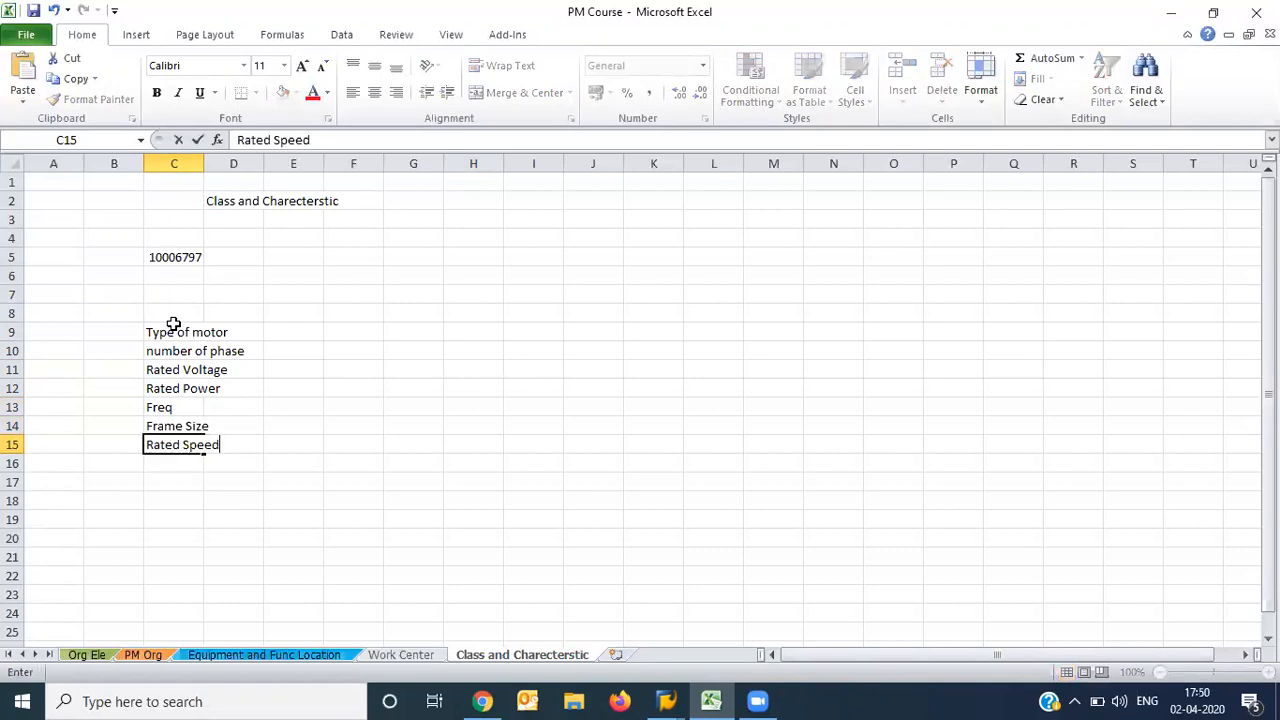
key("Return")
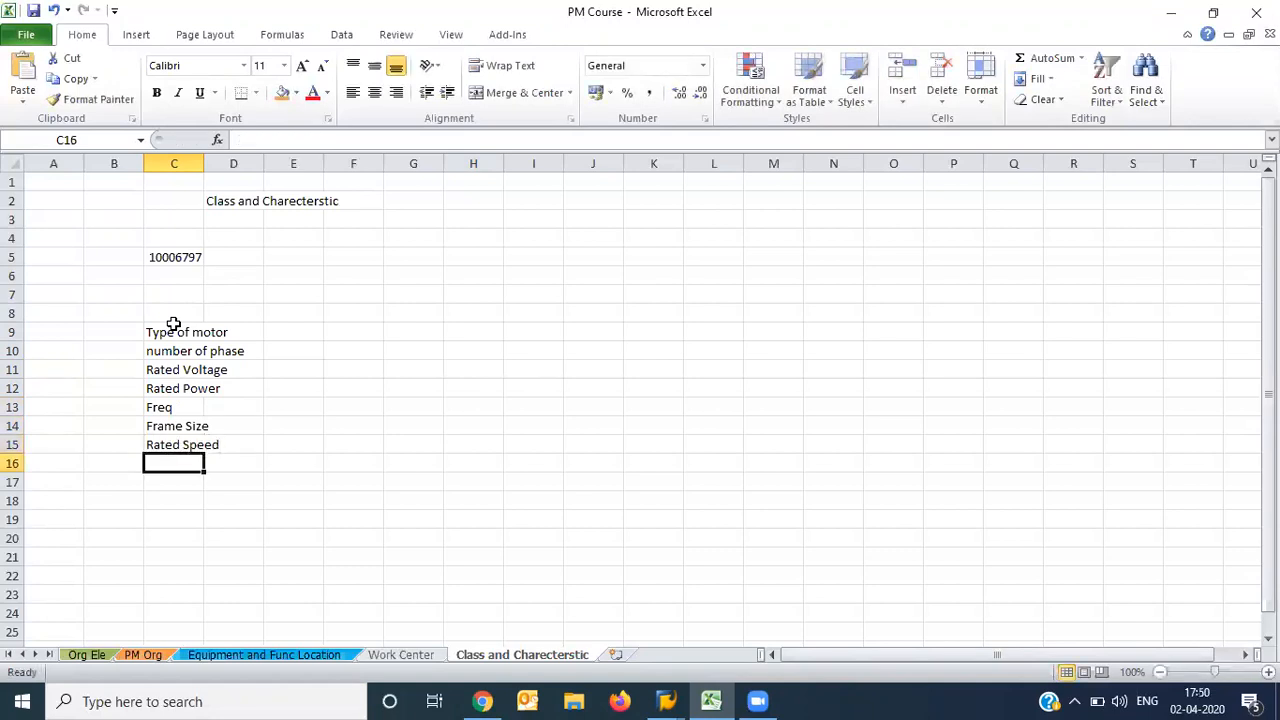
double_click(201, 157)
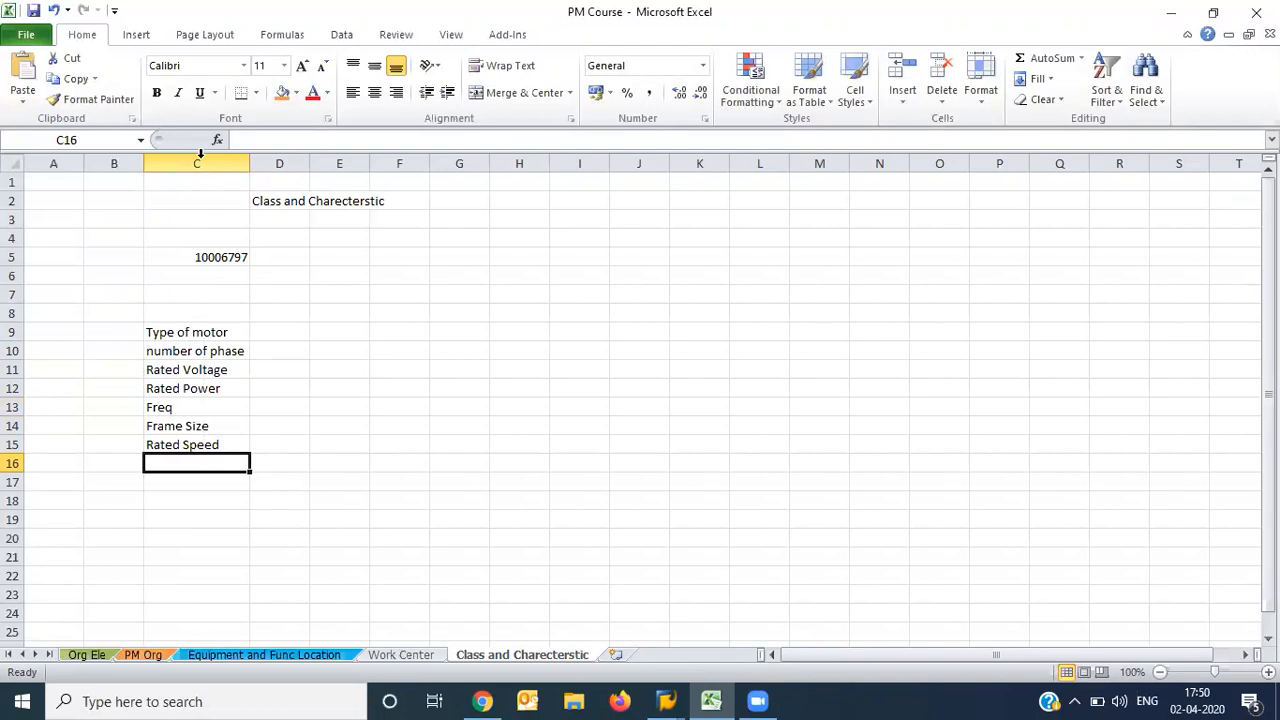
Switch to SAP, leave the equipment change screen and start class creation with transaction CL01
left_click(672, 700)
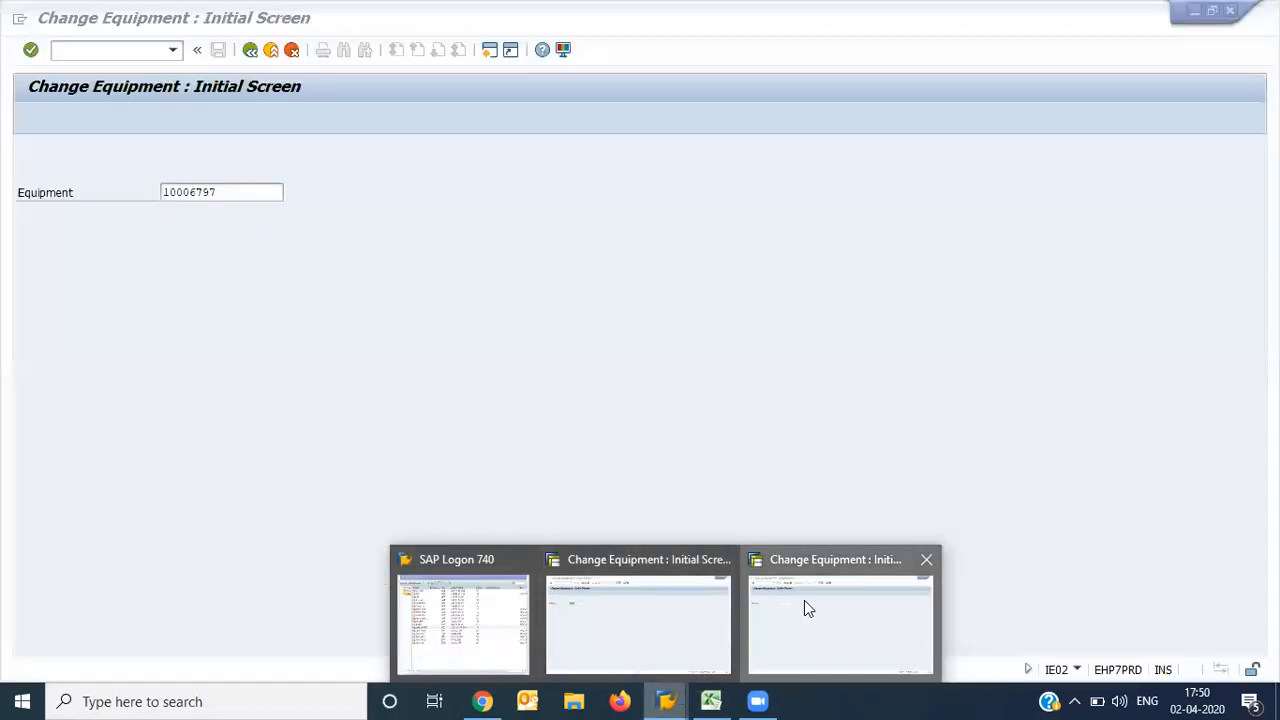
left_click(804, 602)
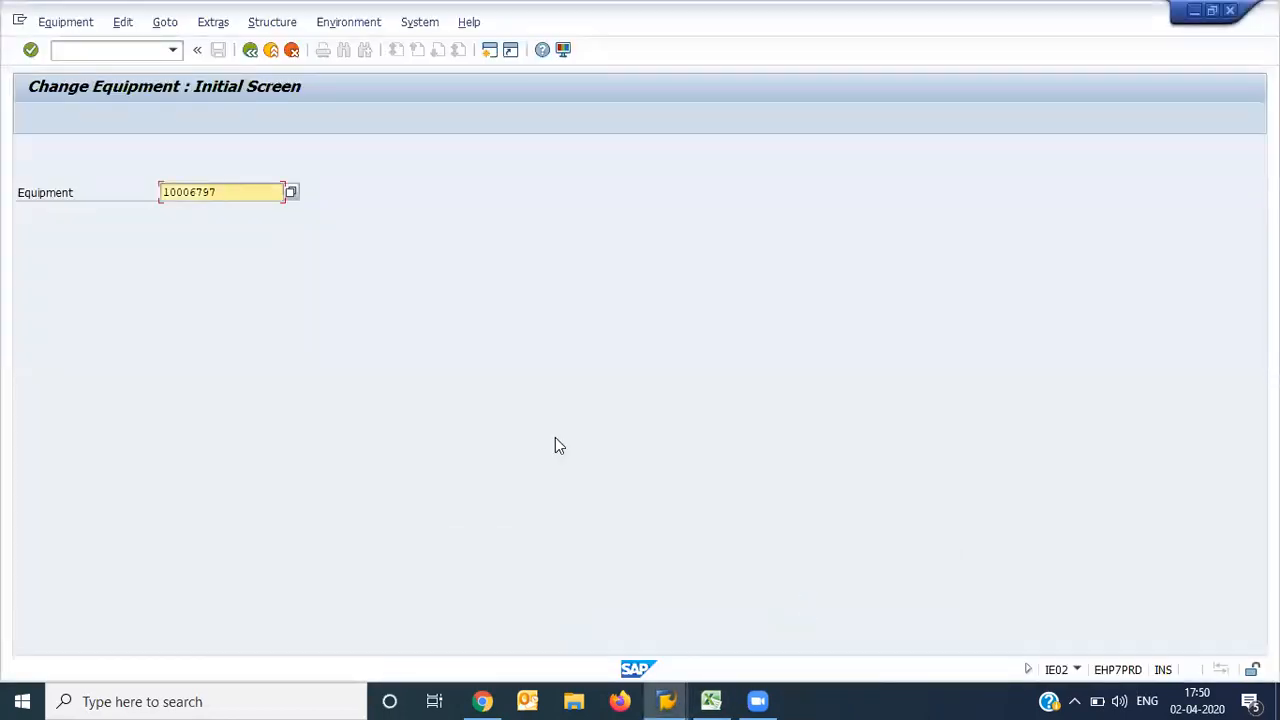
key("F3")
type("cl01")
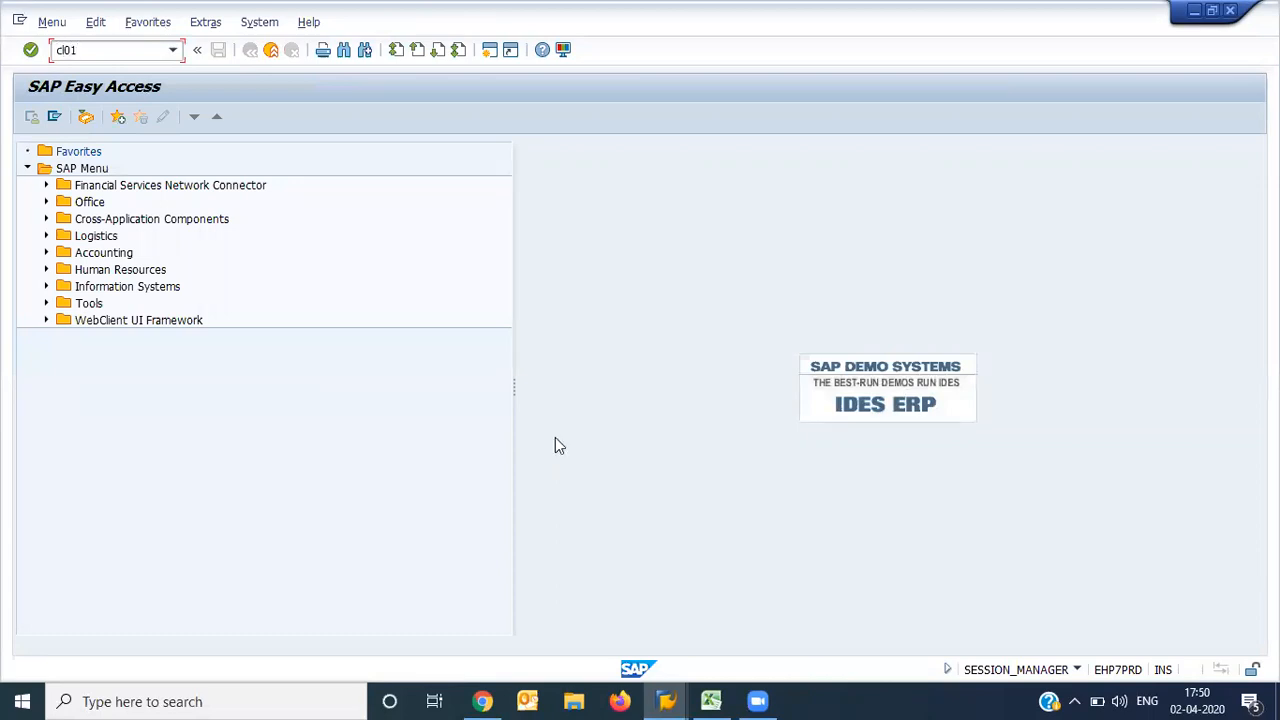
key("Return")
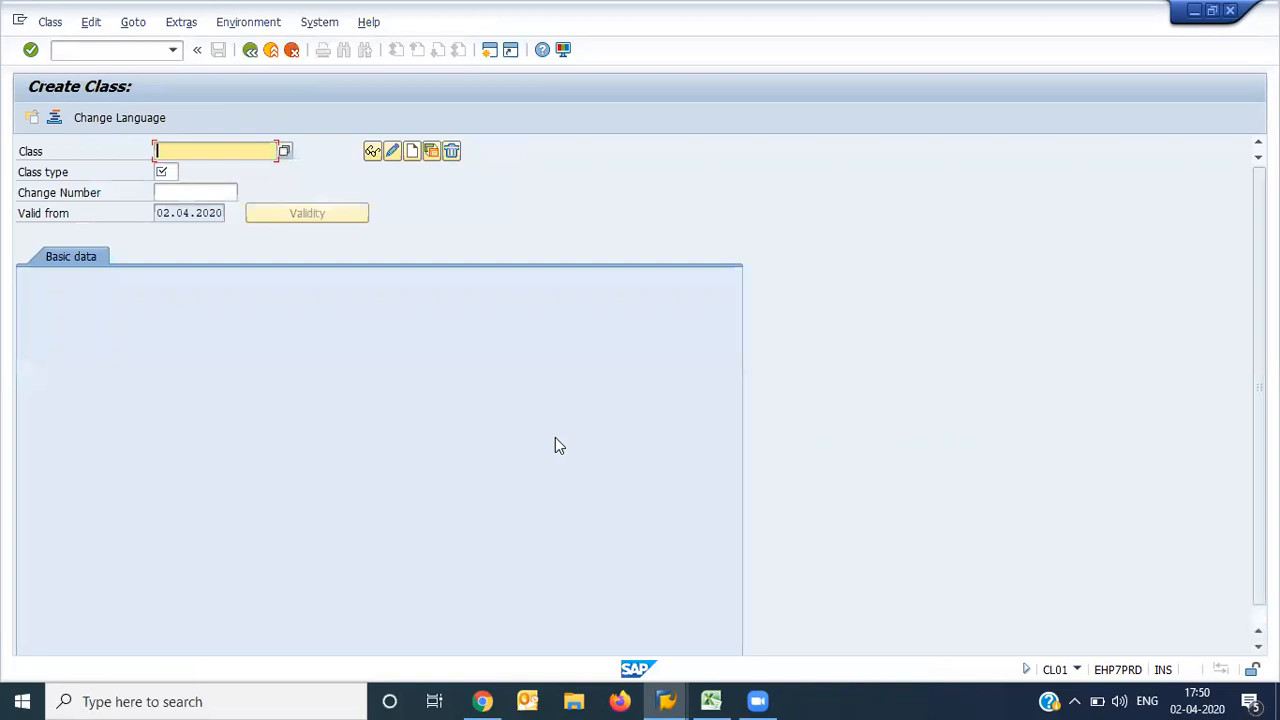
Enter Motor_Class as the class name and display the available class types
type("Motor_Class")
key("Tab")
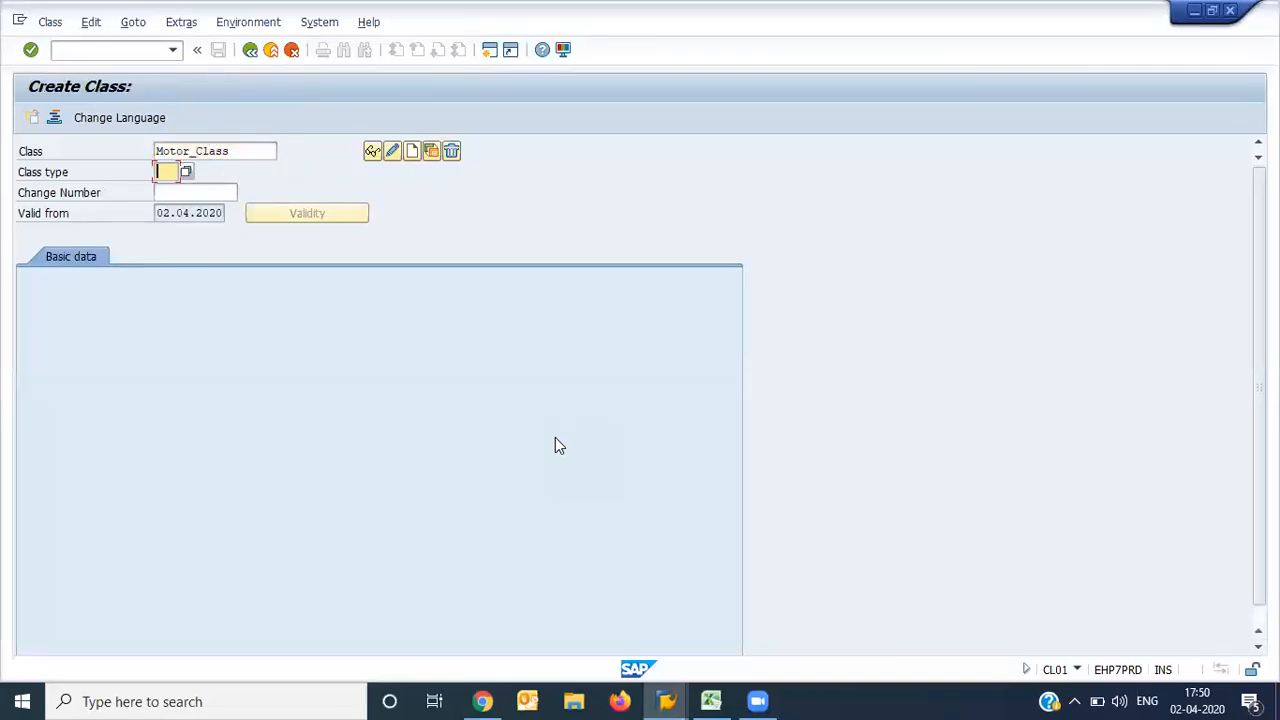
key("F4")
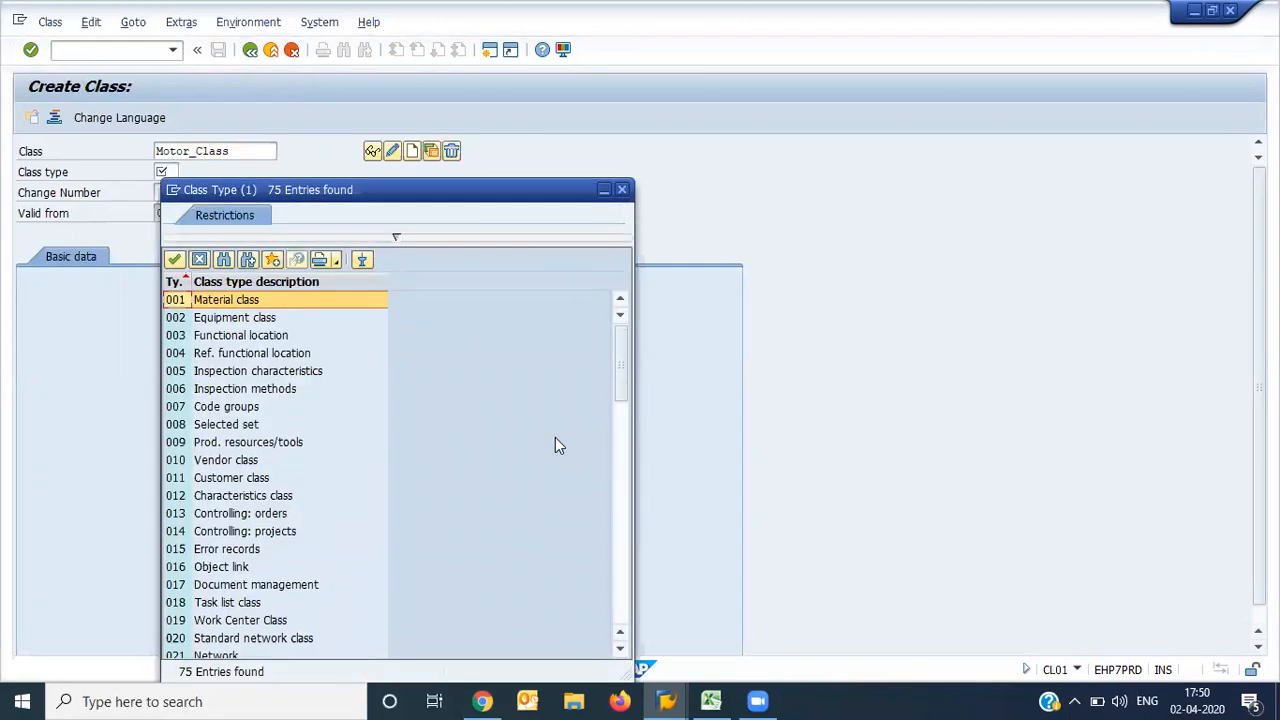
Look through the available class types and their descriptions, returning to the first entry
key("Down")
key("Down")
key("Down")
key("Down")
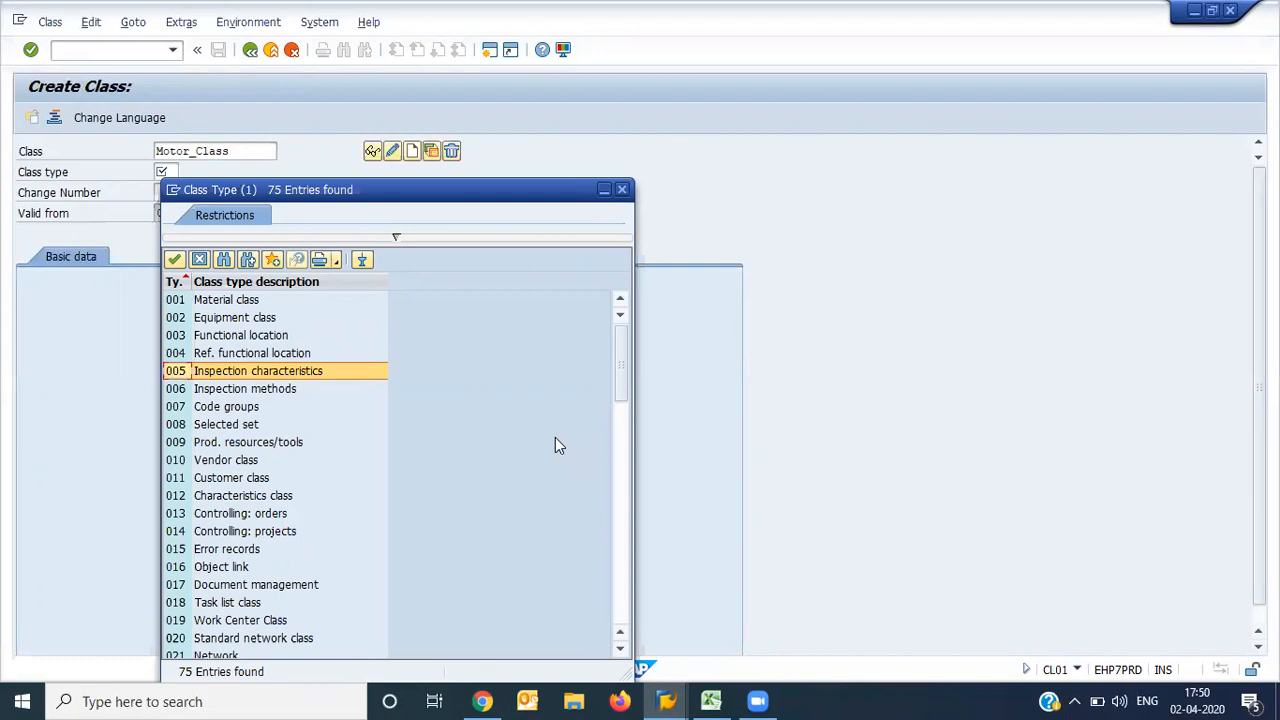
key("Down")
key("Down")
key("Down")
key("Down")
key("Down")
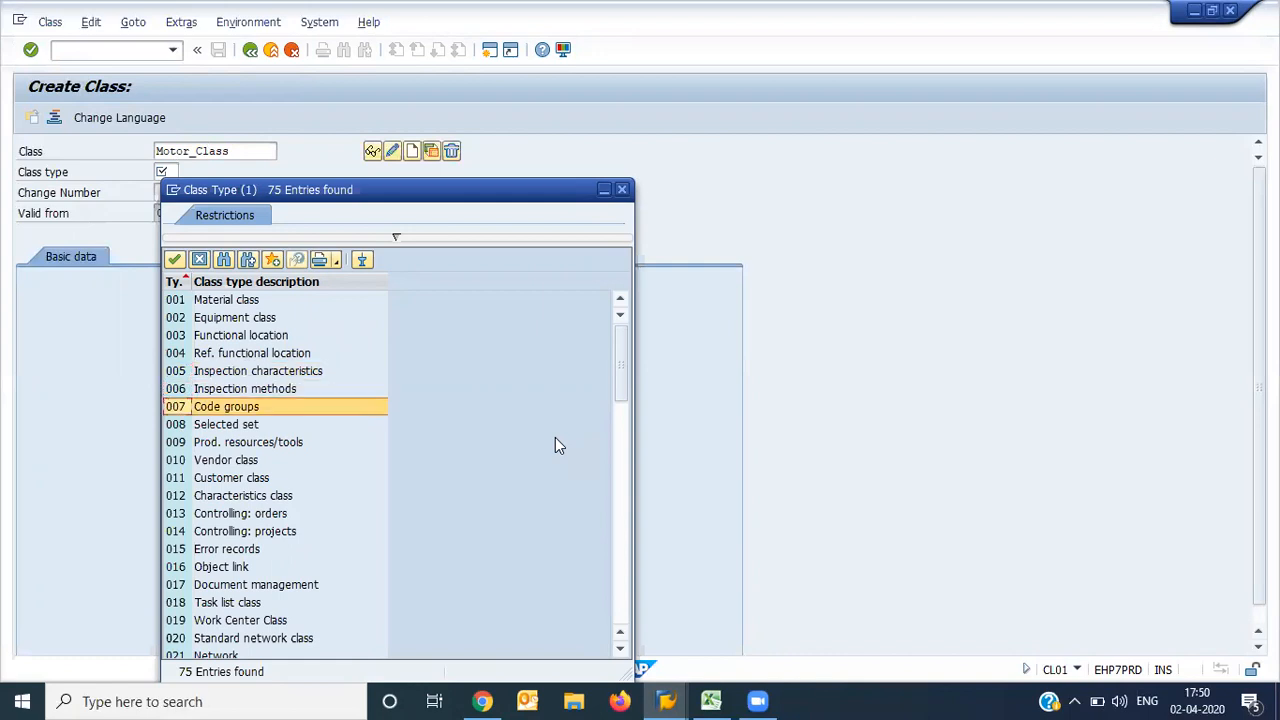
key("Down")
key("Down")
key("Down")
key("Down")
key("Down")
key("Down")
key("Down")
key("Down")
key("Down")
key("Down")
key("Down")
key("Down")
key("Down")
key("Down")
key("Down")
key("Down")
key("Down")
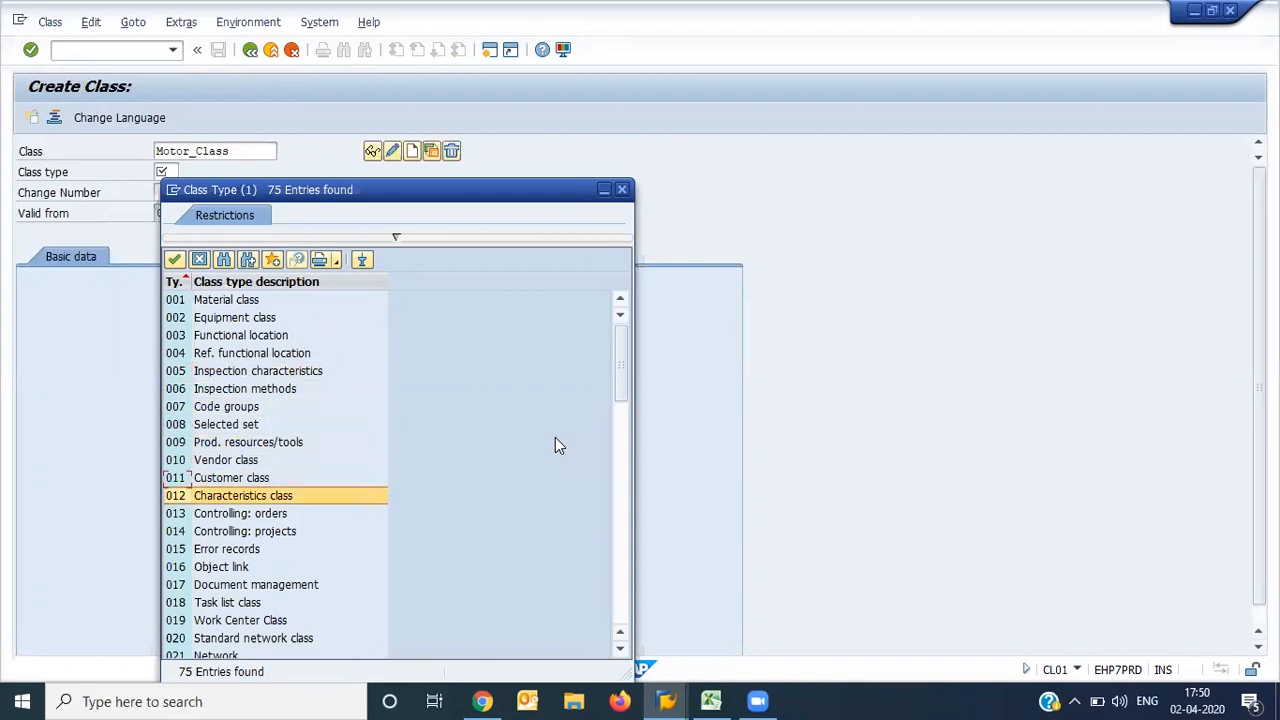
key("Down")
key("Down")
key("Down")
key("Down")
key("Down")
key("Down")
key("Down")
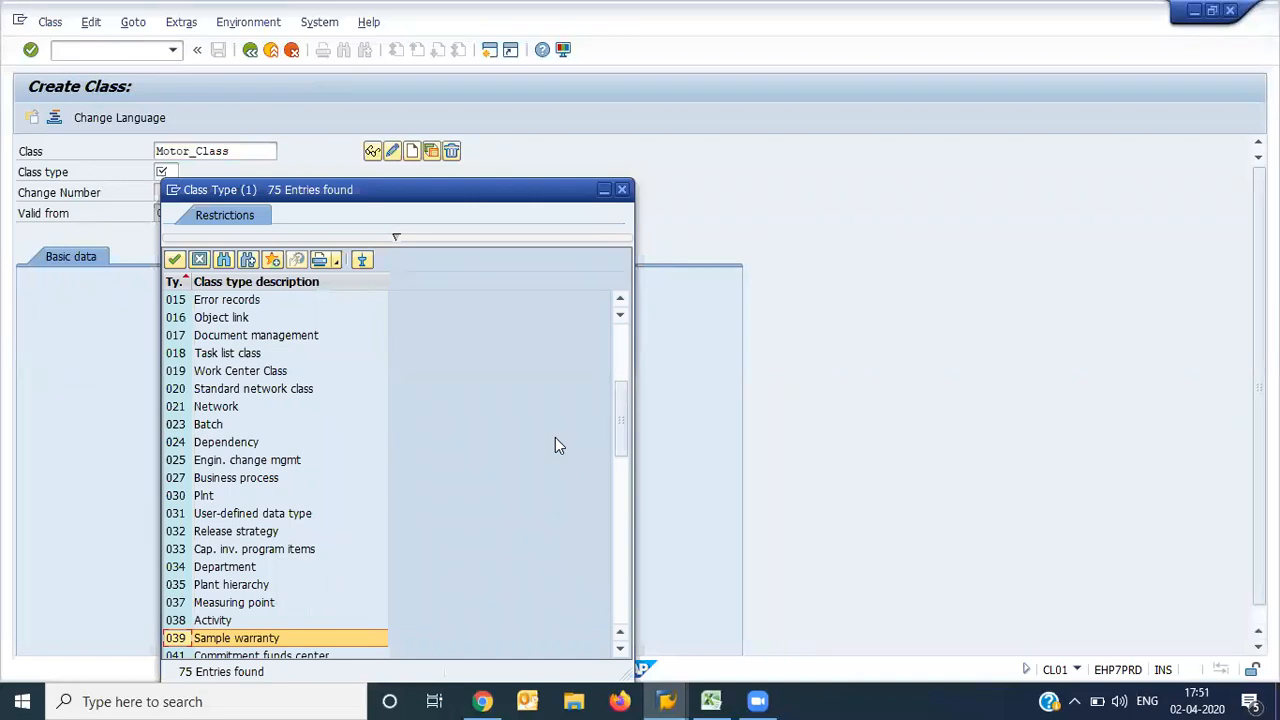
key("Up")
key("Up")
key("Up")
key("Up")
key("Up")
key("Up")
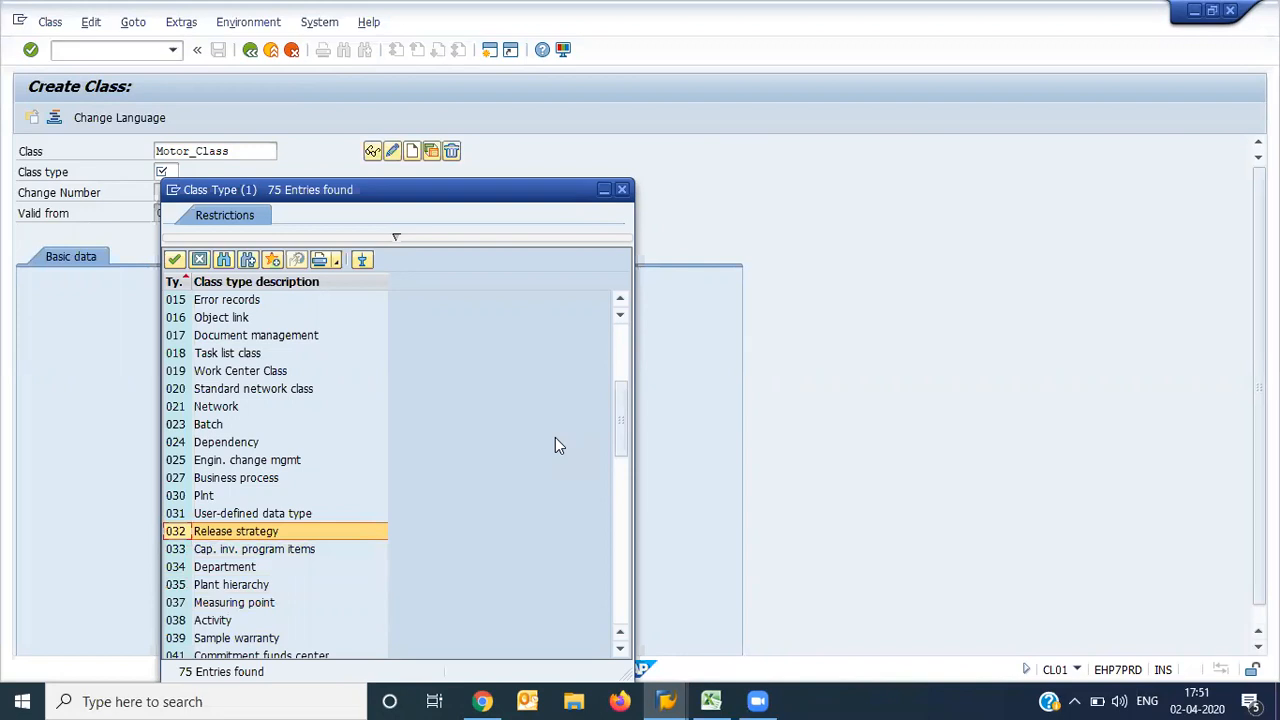
key("Up")
key("Up")
key("Up")
key("Up")
key("Up")
key("Up")
key("Up")
key("Up")
key("Up")
key("Up")
key("Up")
key("Up")
key("Up")
key("Up")
key("Up")
key("Up")
key("Up")
key("Up")
key("Up")
key("Up")
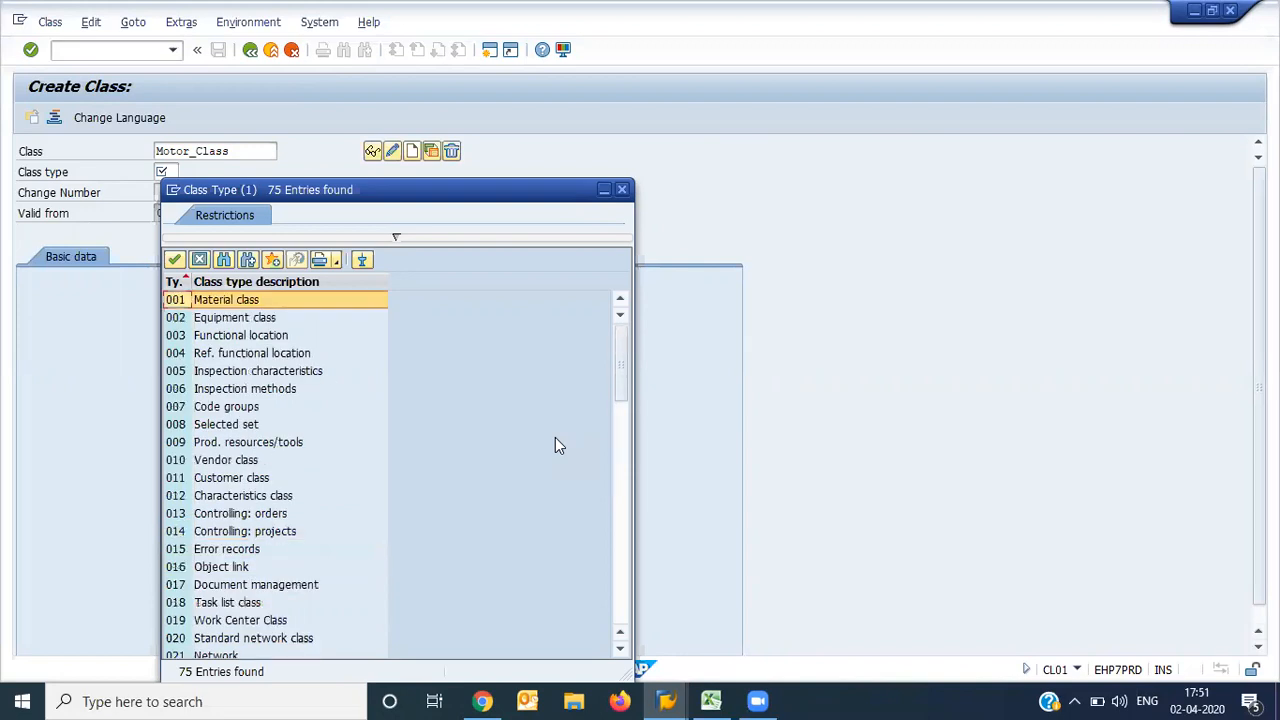
Choose class type 002 Equipment class and bring up the new class's basic data
key("Down")
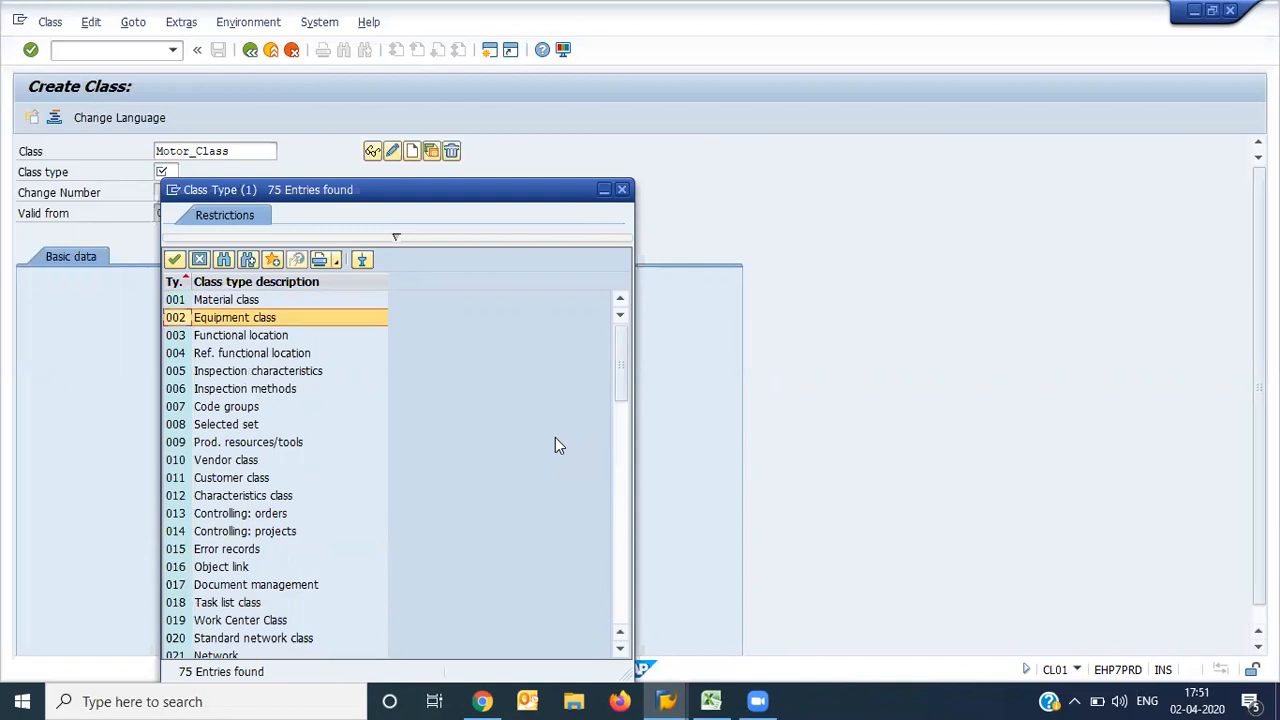
key("Return")
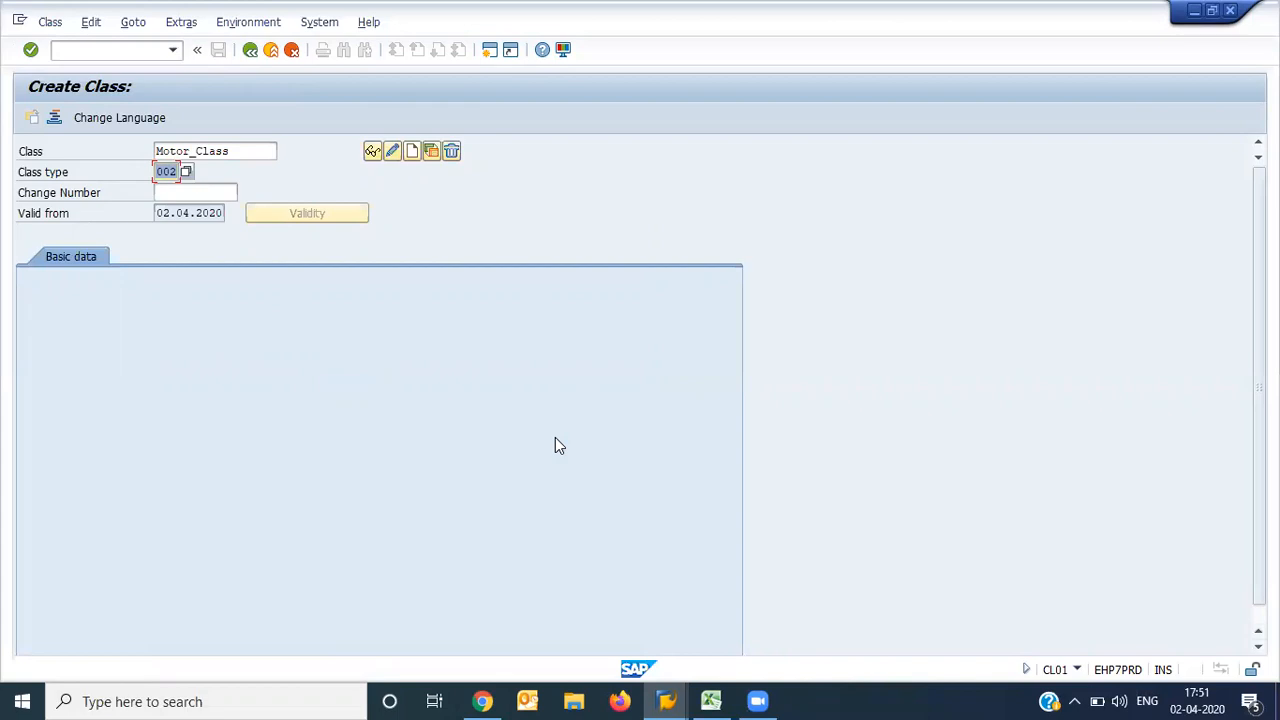
key("Return")
Enter the class description Motor_Specification and choose the status 1 Released
type("M")
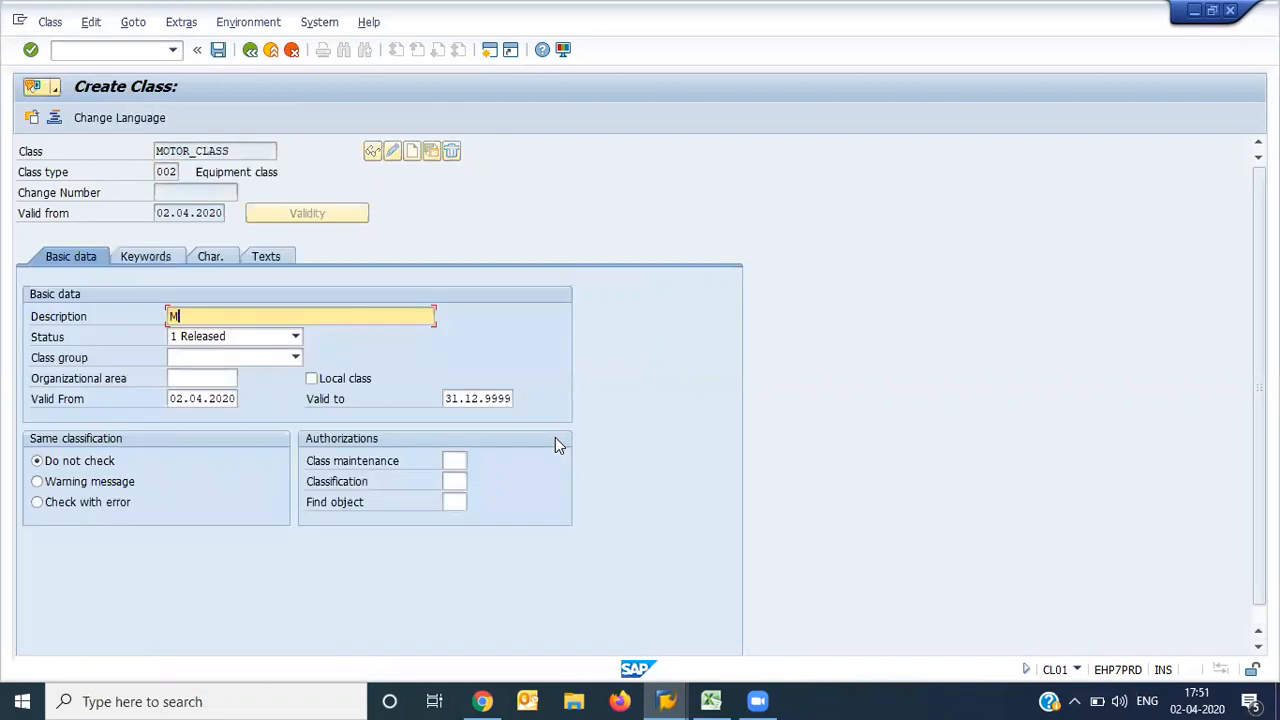
type("otor_Specification")
left_click(283, 343)
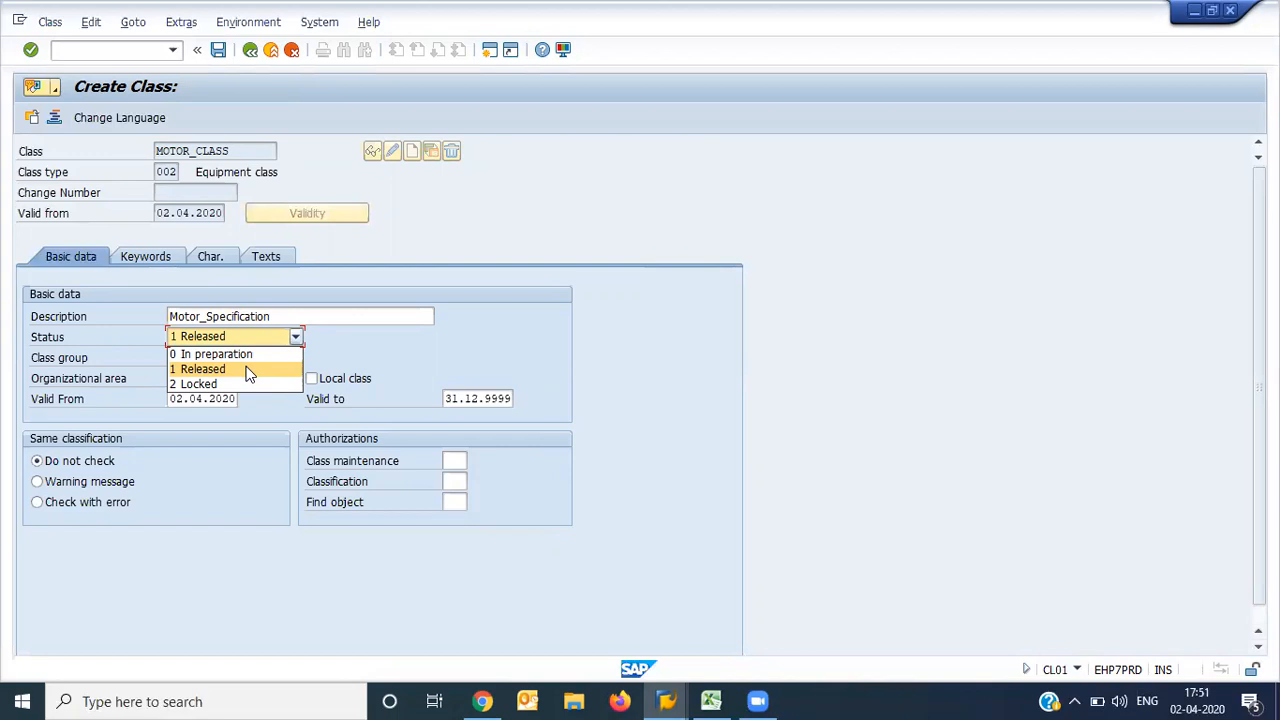
left_click(248, 370)
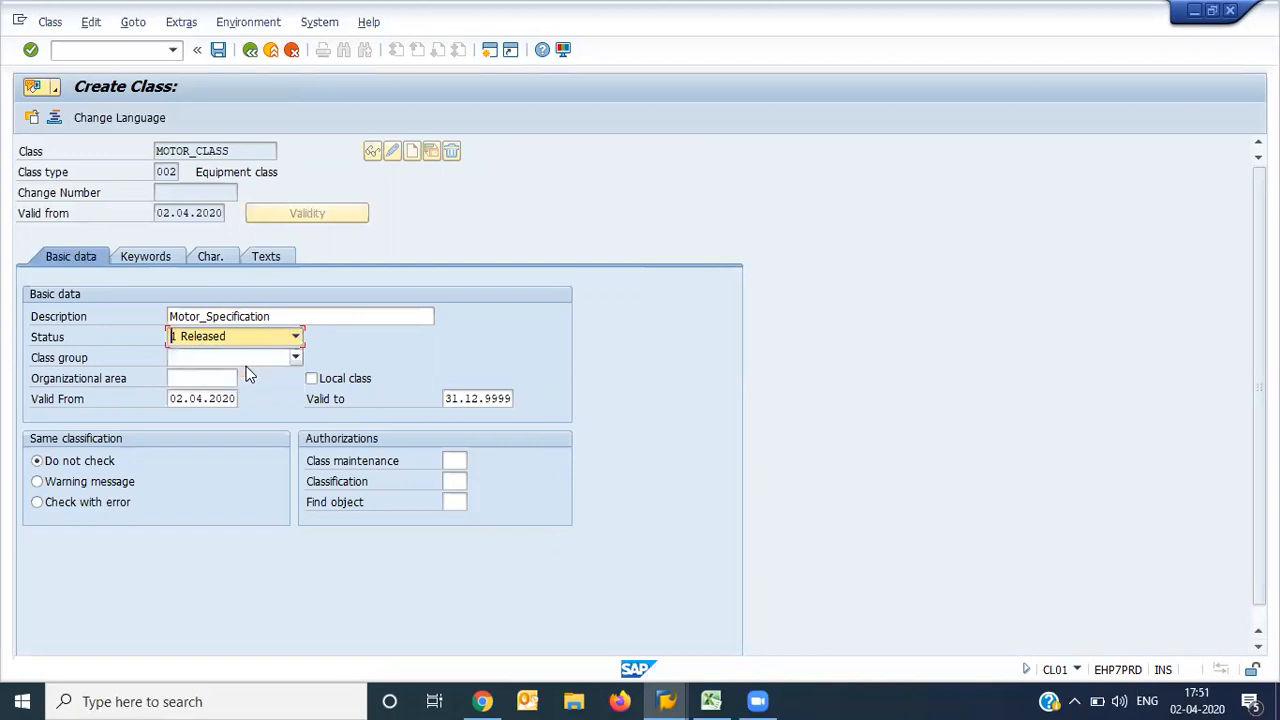
left_click(177, 400)
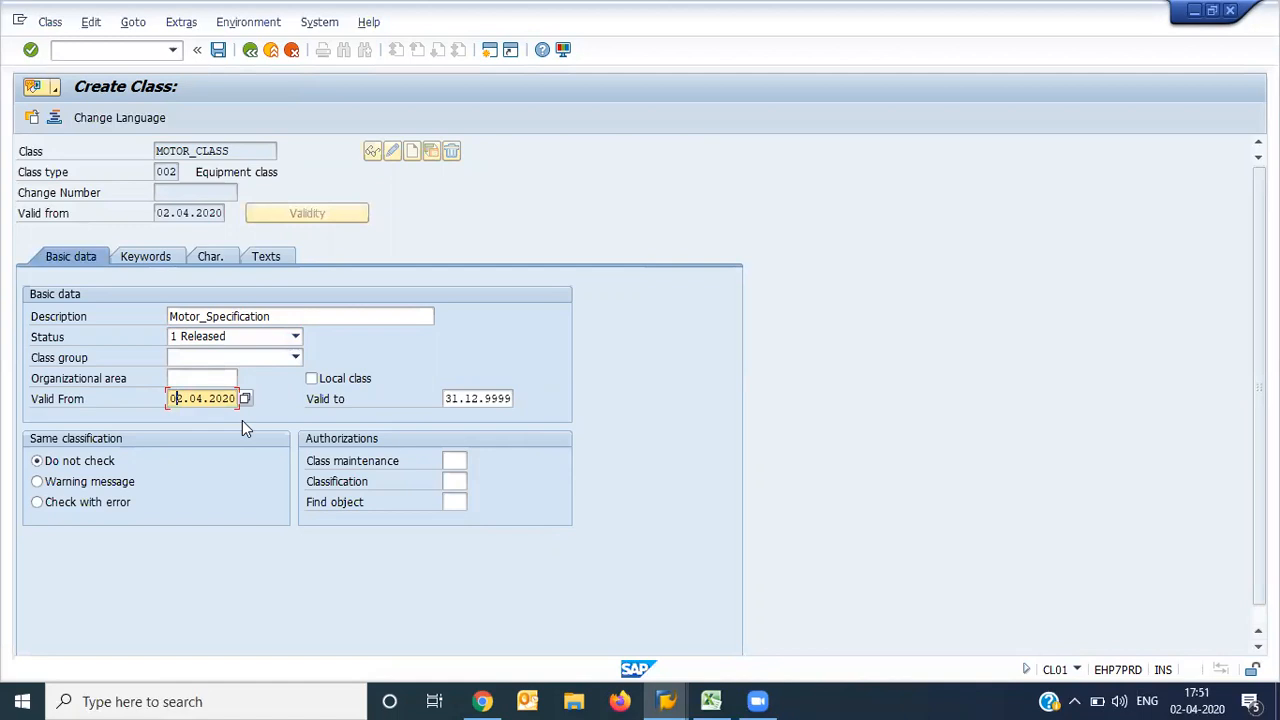
Add the keyword "Motor spec" to the motor class
left_click(148, 258)
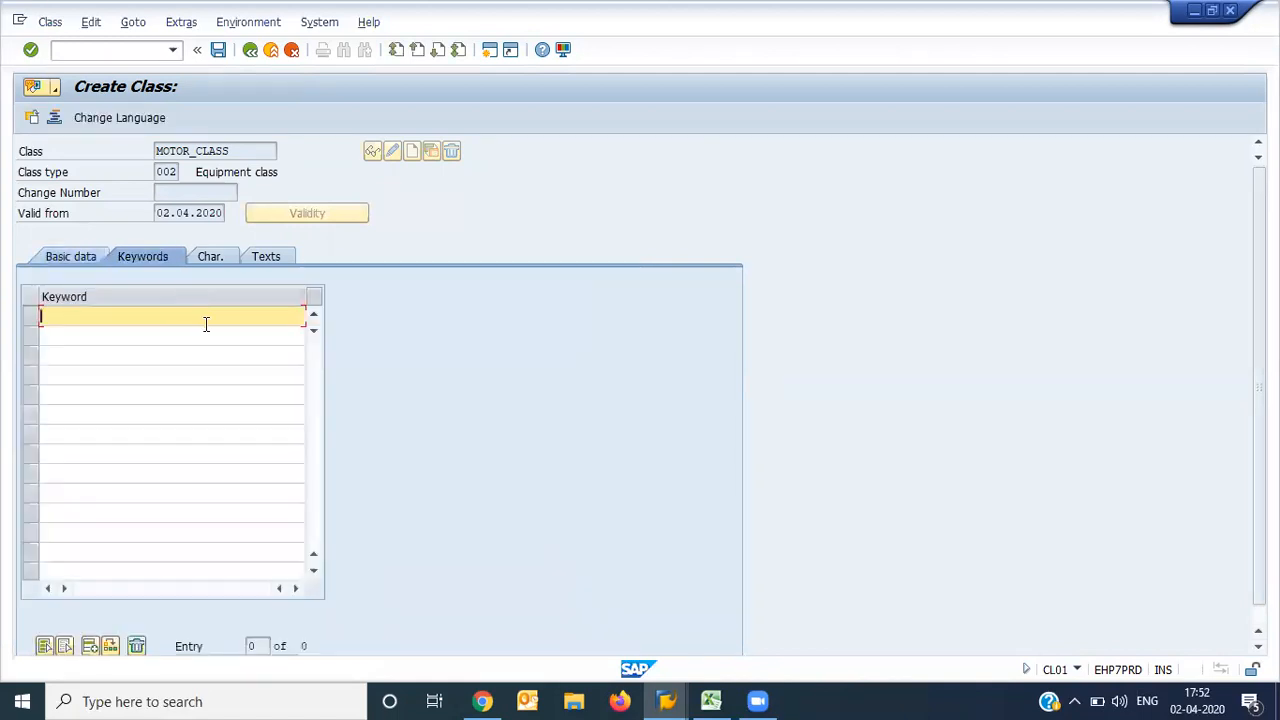
type("Motor spec")
key("Return")
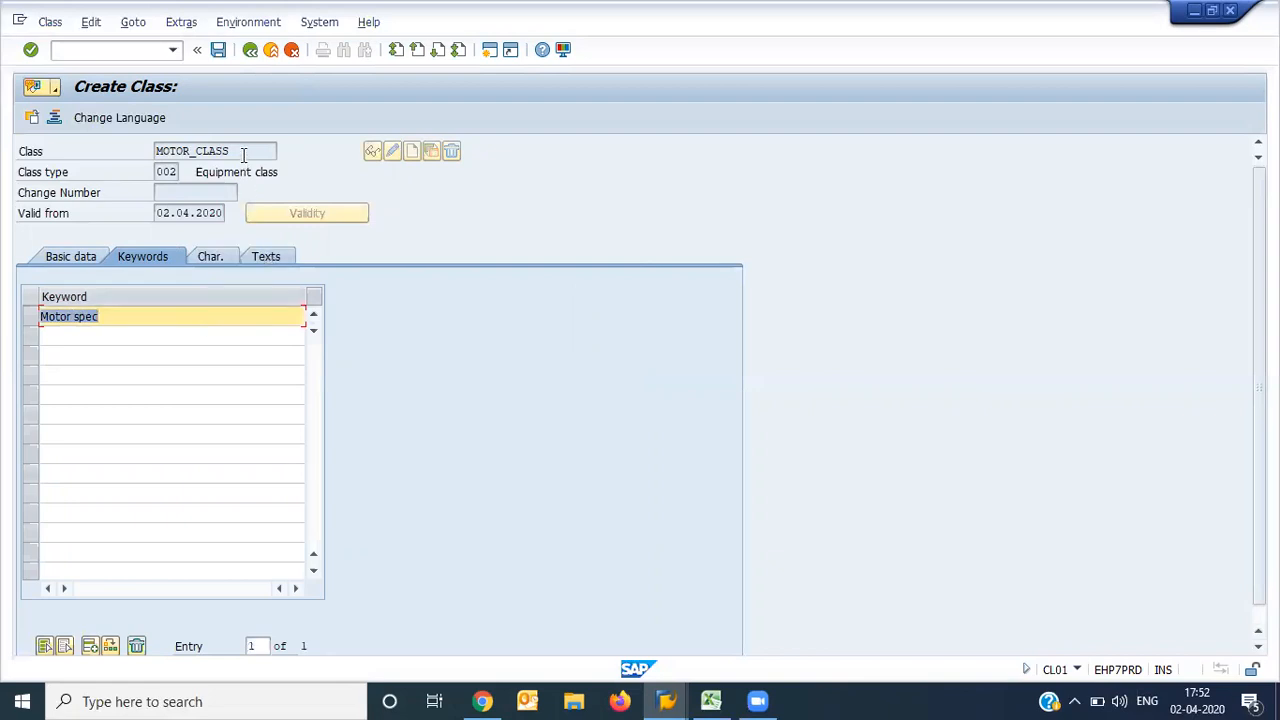
Copy the class name MOTOR_CLASS and save the new class
left_click_drag(243, 155, 75, 133)
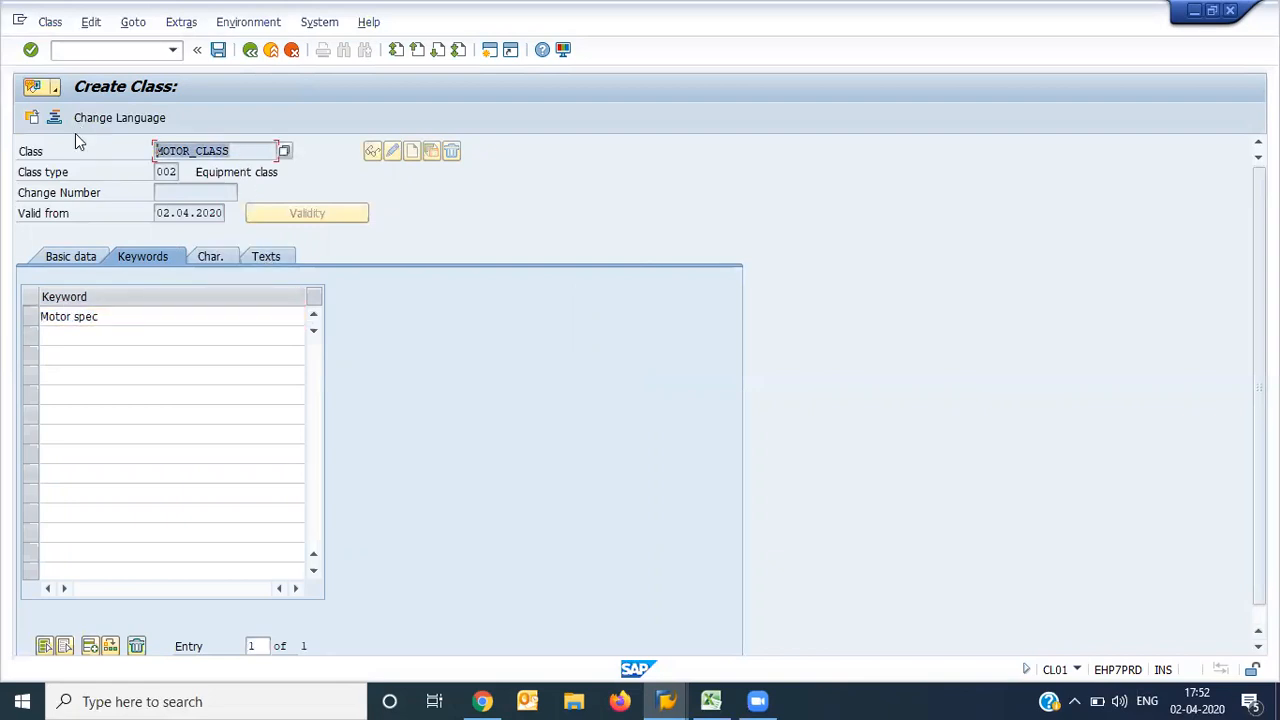
key("ctrl+c")
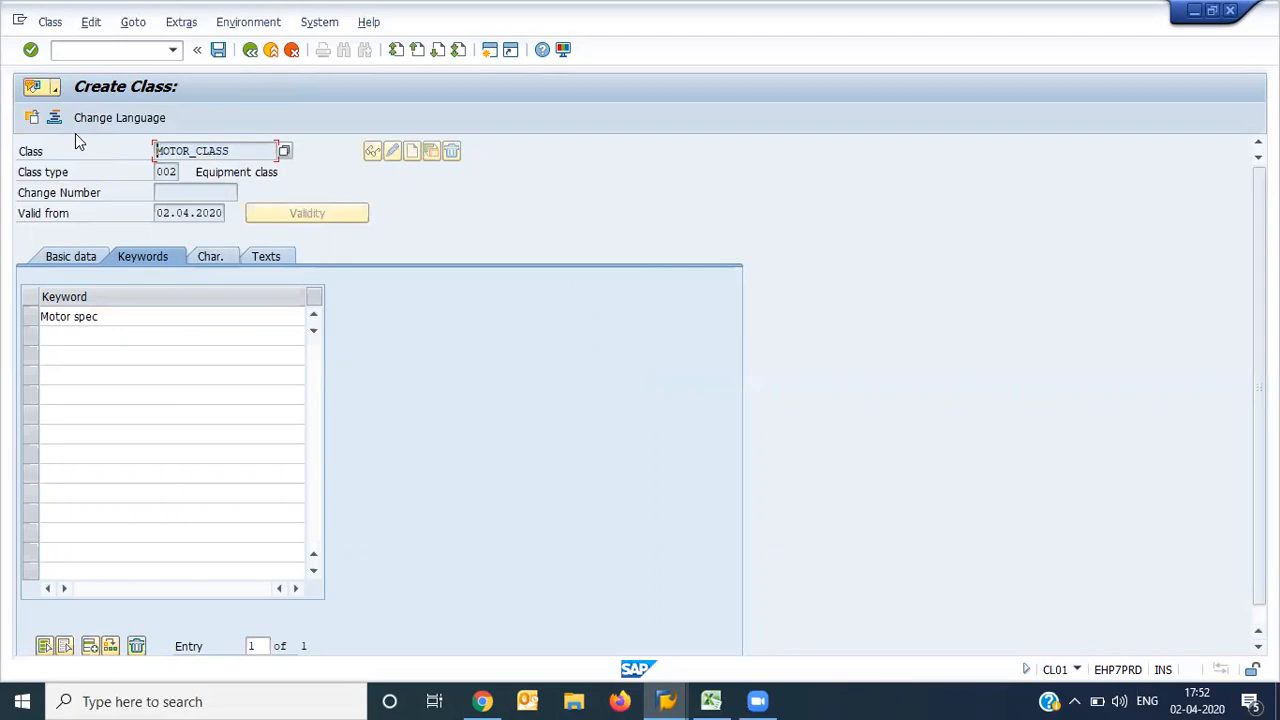
left_click(218, 50)
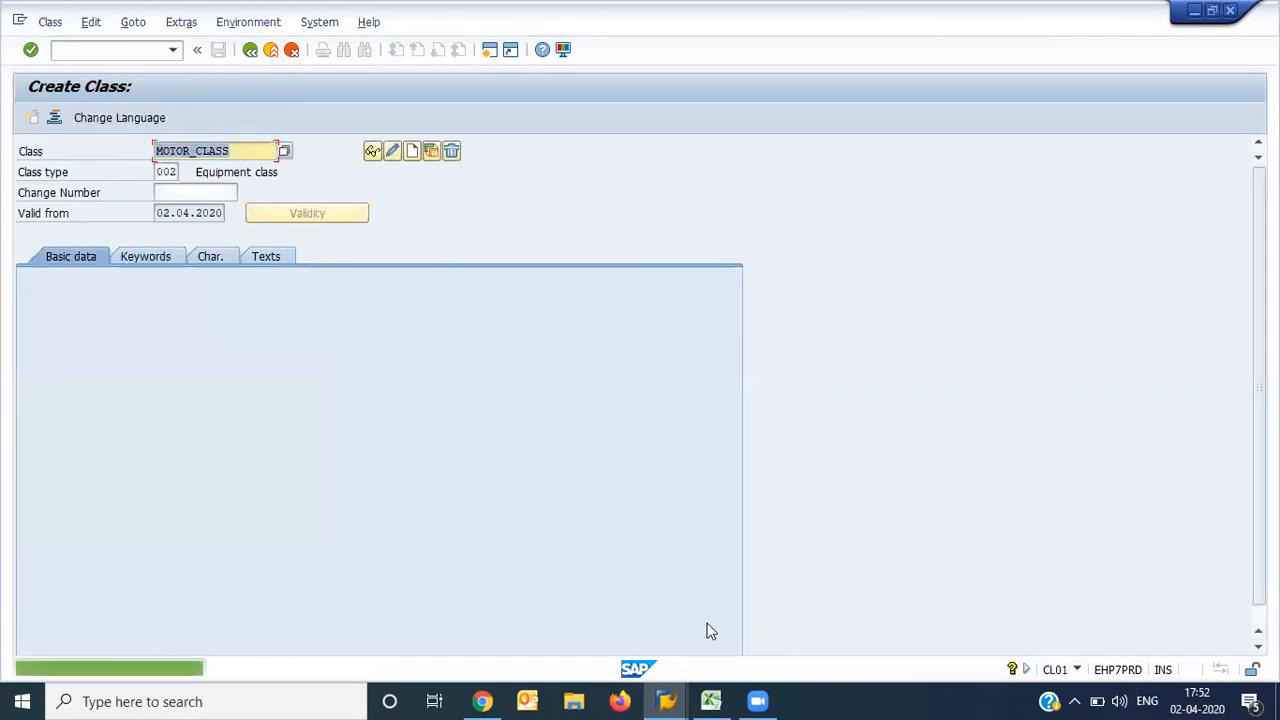
Switch to the Excel sheet, label cell G5 "Class ---" and paste the class name MOTOR_CLASS into H5
left_click(711, 701)
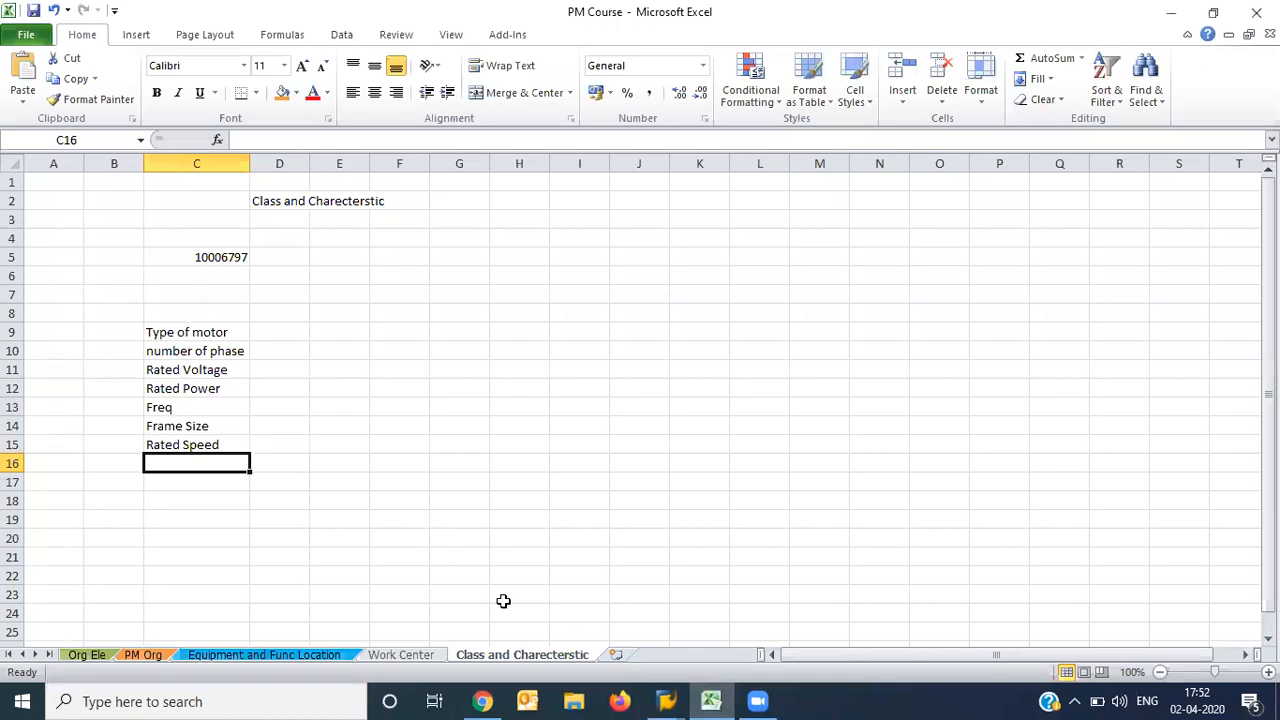
left_click(467, 254)
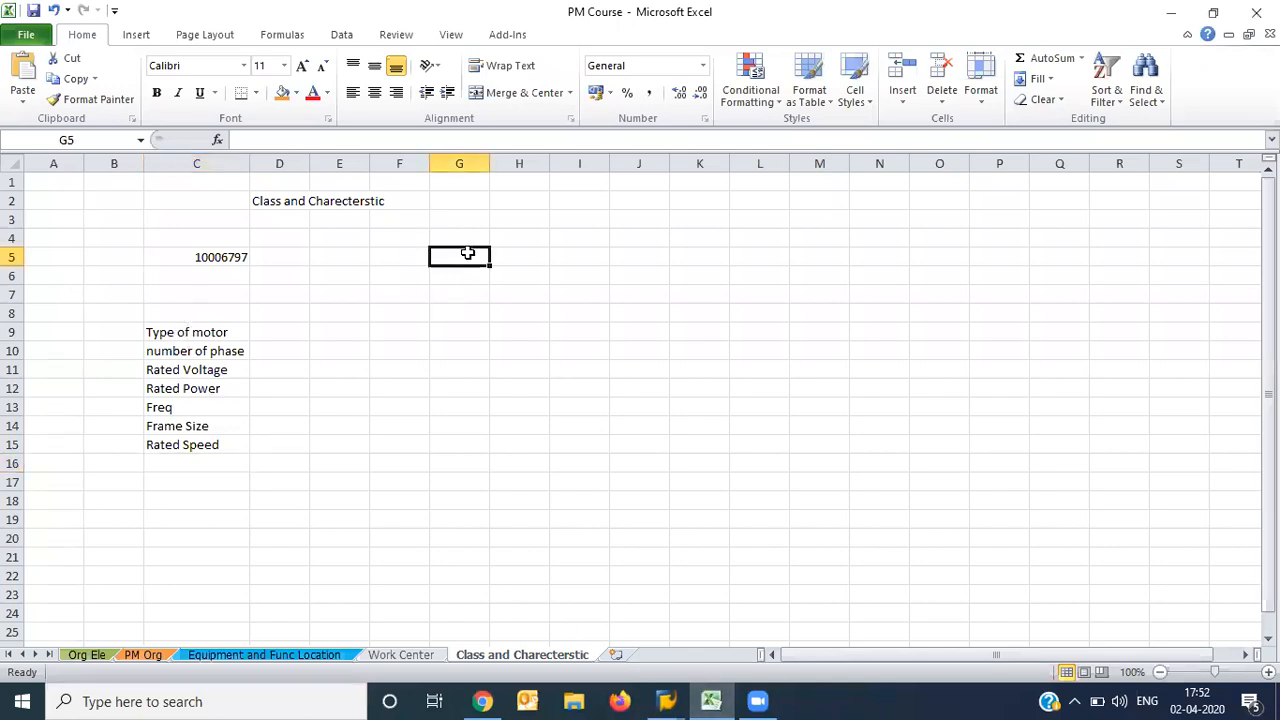
type("Clas -")
key("BackSpace")
key("BackSpace")
key("BackSpace")
type("s -")
key("Tab")
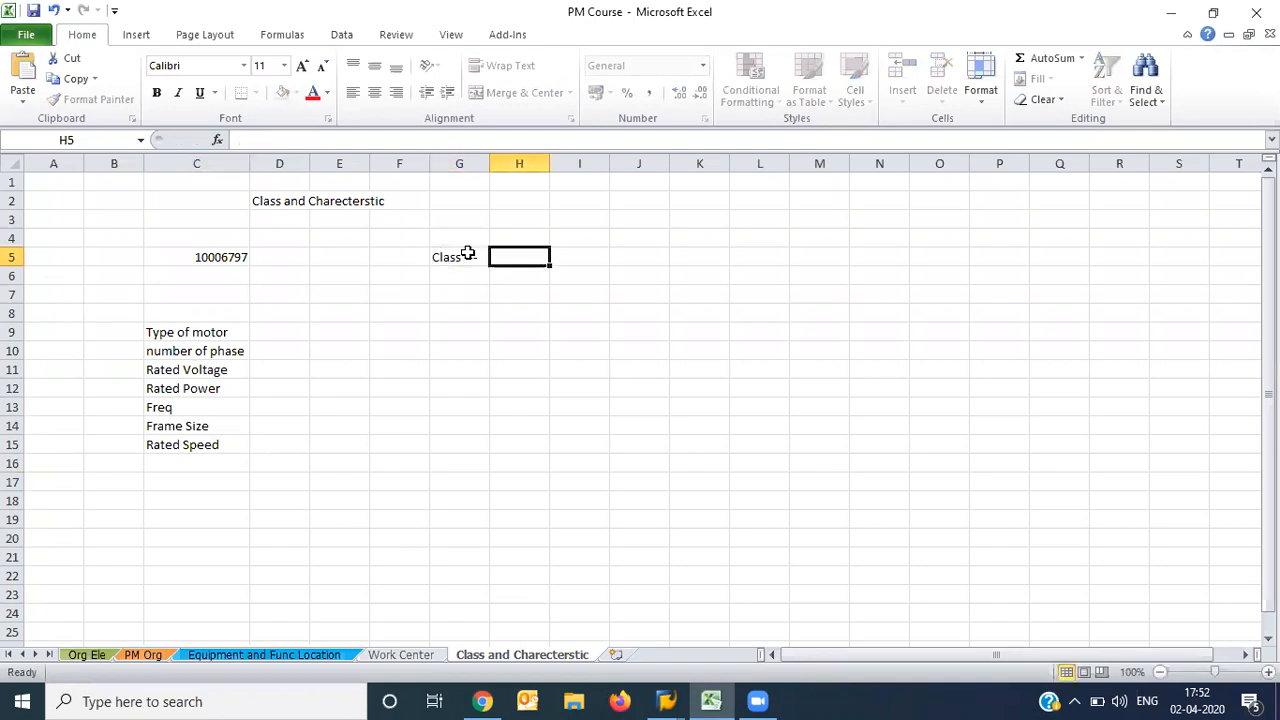
key("ctrl+v")
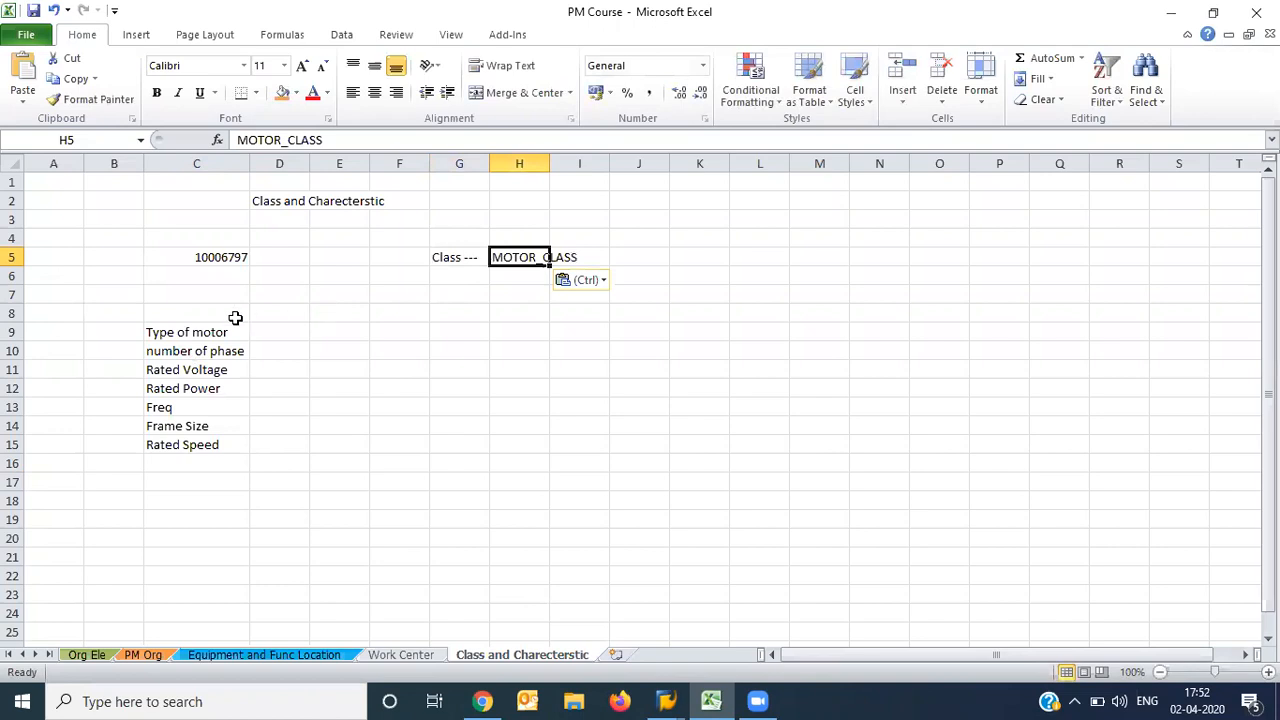
left_click_drag(200, 331, 194, 434)
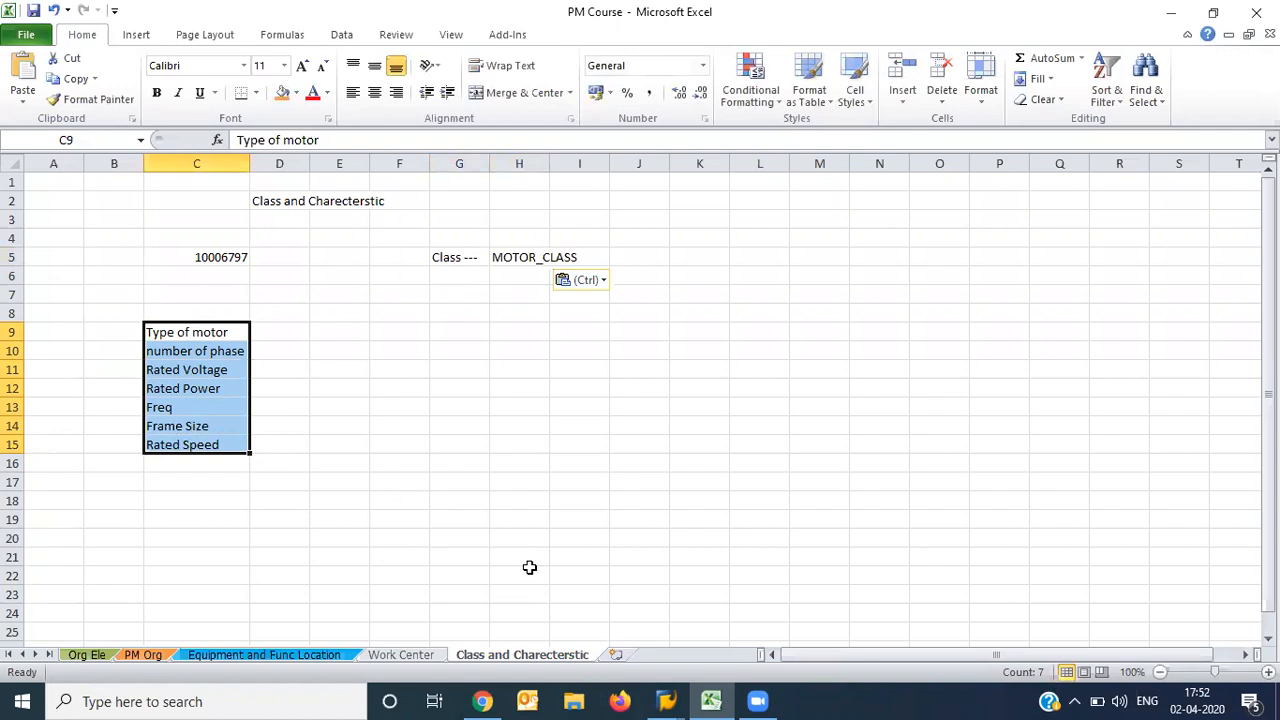
Switch back to SAP, leave class creation and start transaction CT04 for characteristics
left_click(672, 700)
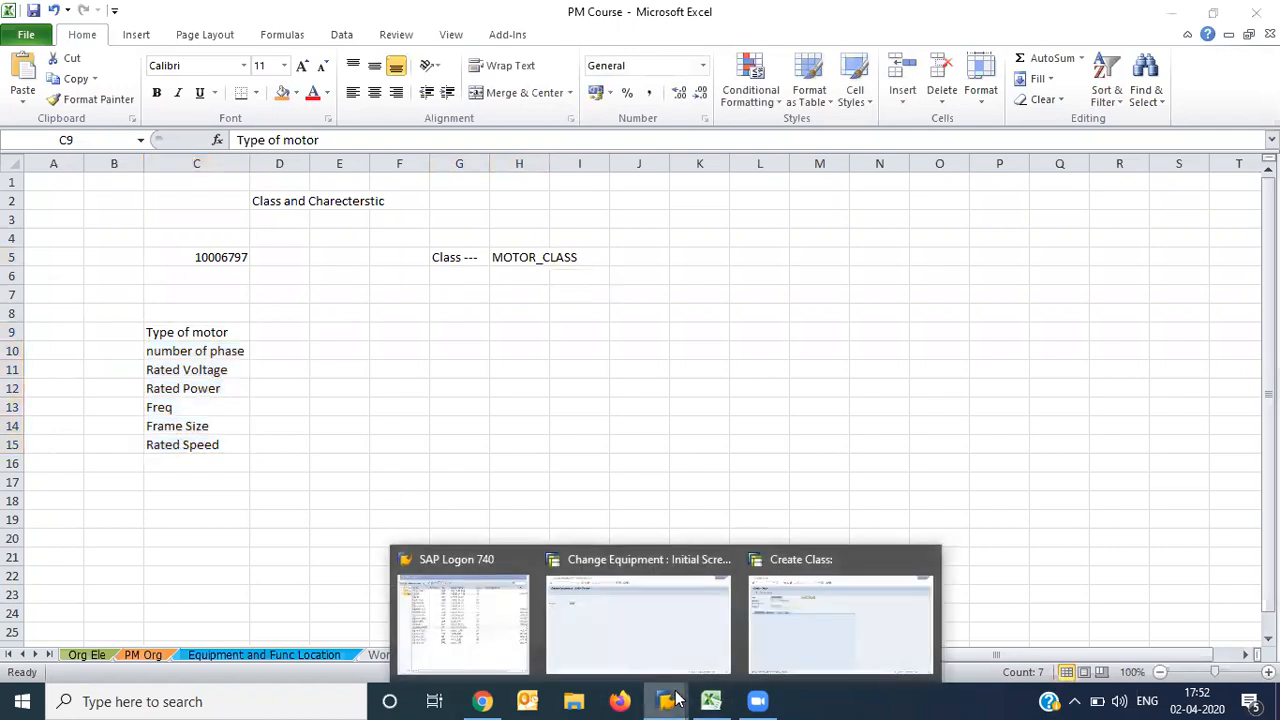
left_click(804, 606)
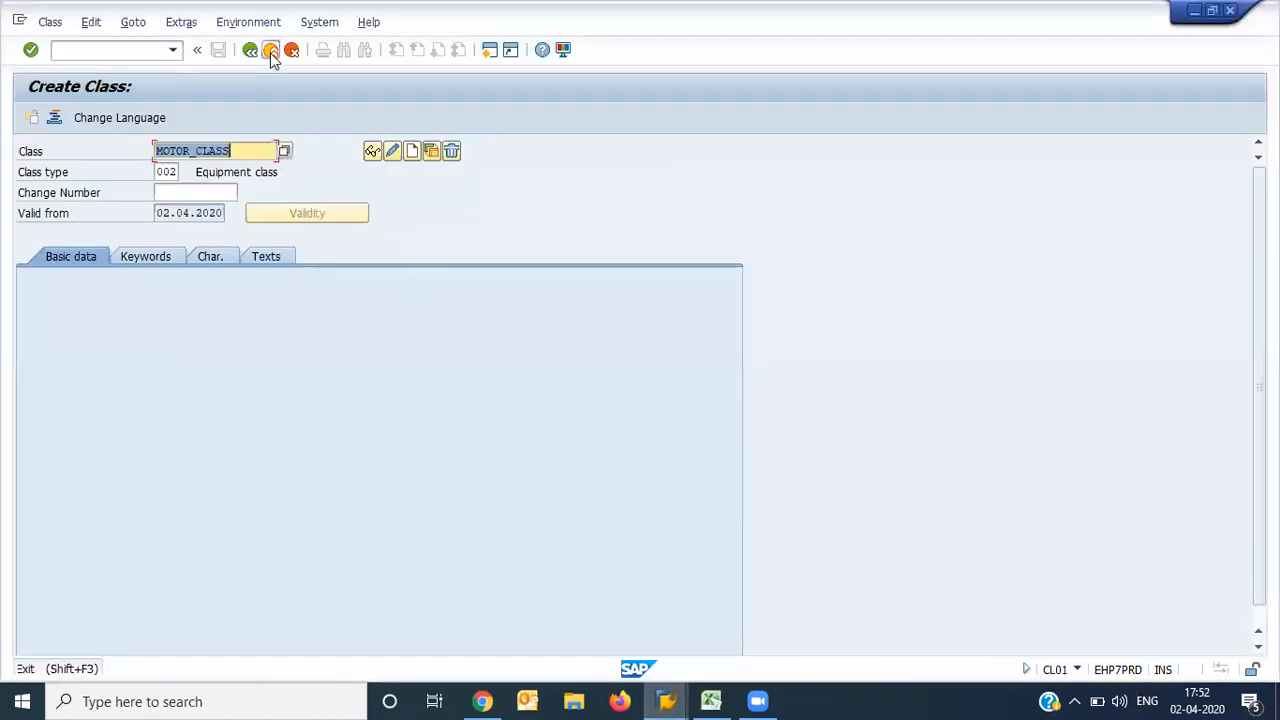
left_click(271, 53)
type("ct04")
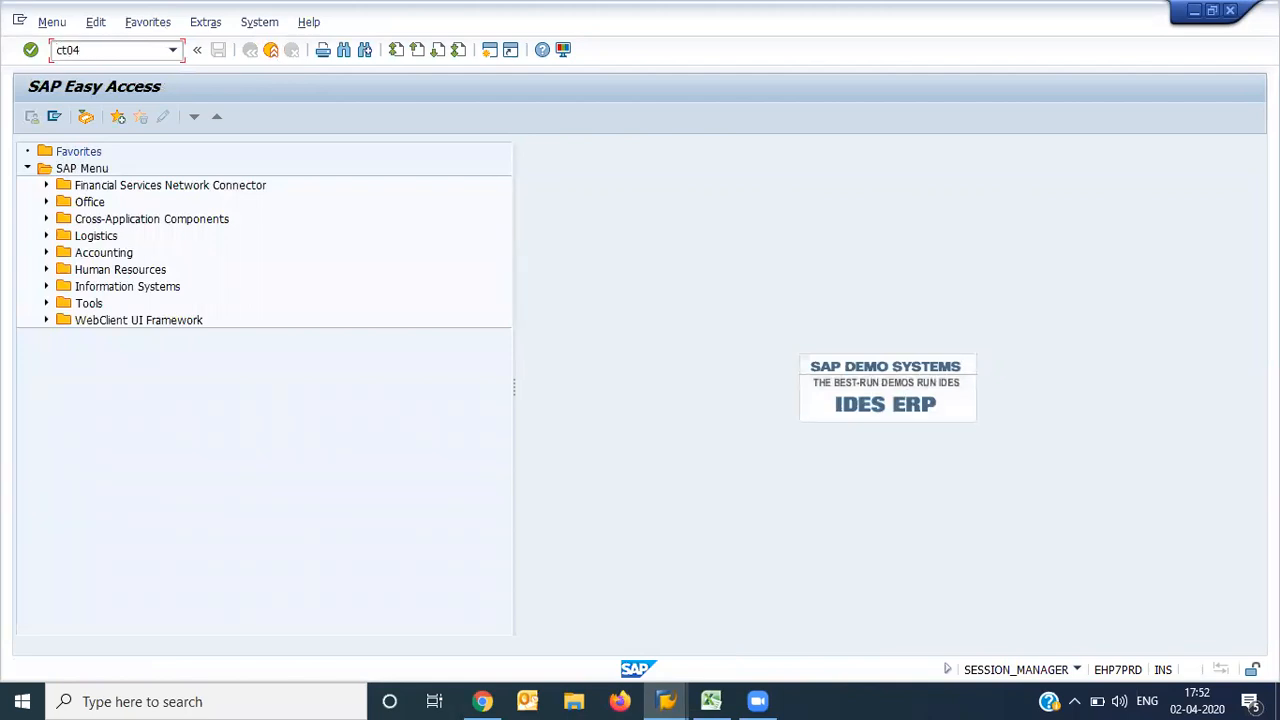
key("Return")
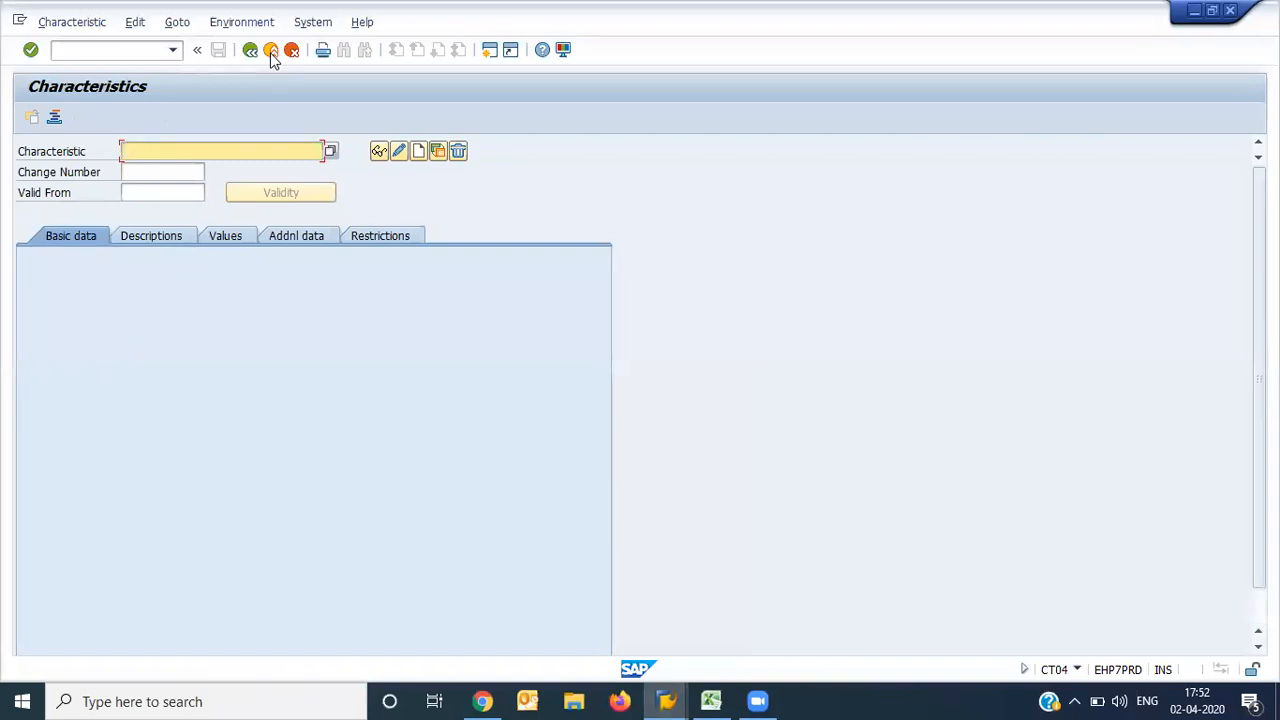
Enter MOTOR Type as the characteristic name and agree to create the new characteristic
type("TYPE")
key("BackSpace")
type("PE")
key("BackSpace")
key("BackSpace")
key("BackSpace")
key("BackSpace")
key("BackSpace")
type("MOTOR Type")
key("Return")
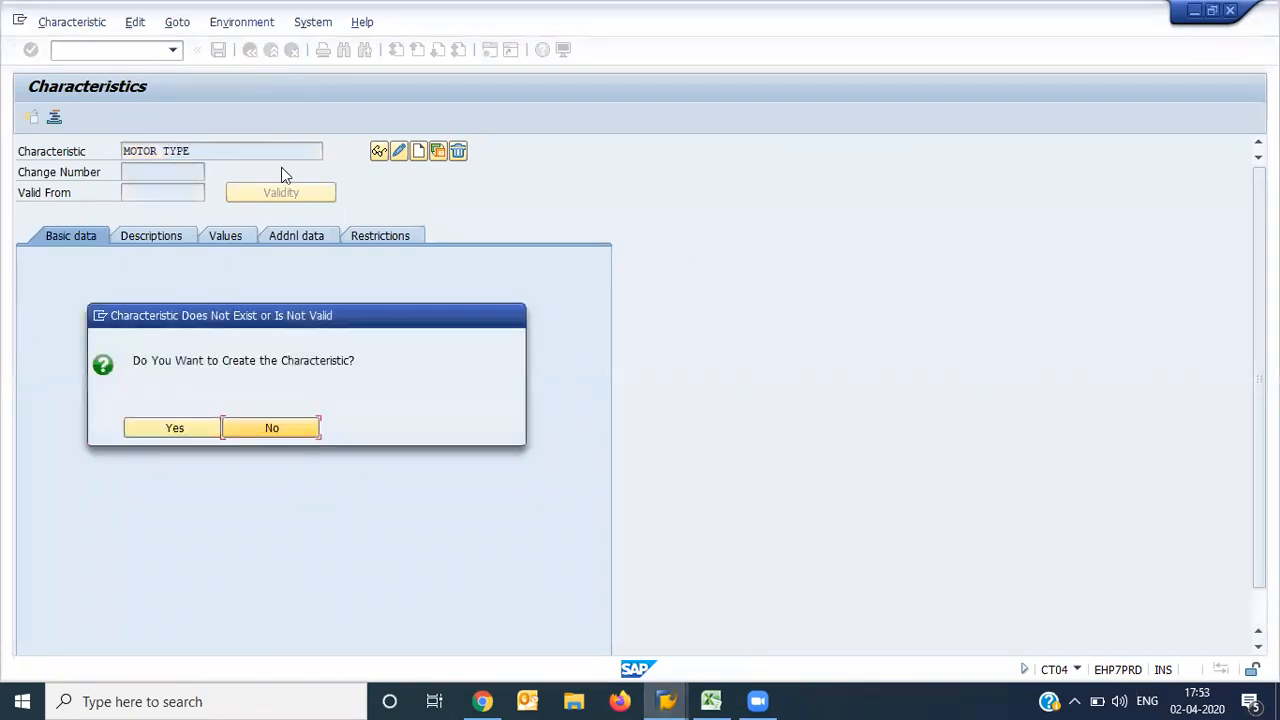
left_click(193, 429)
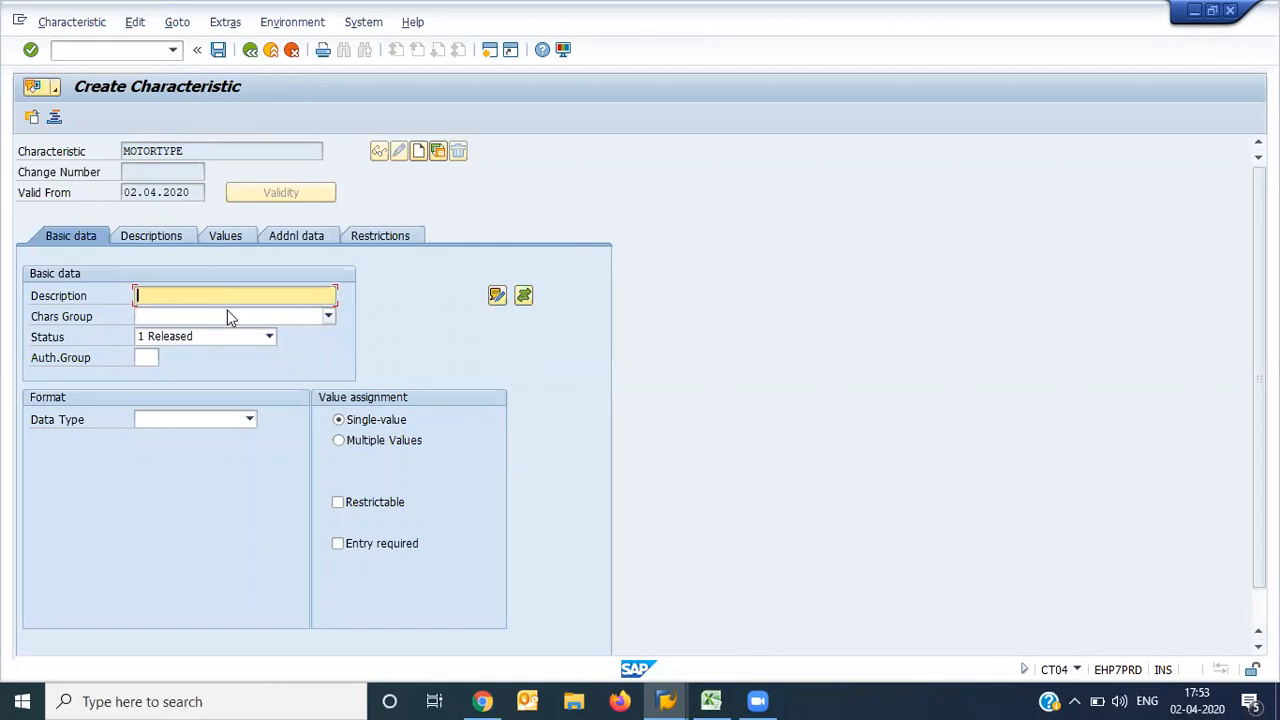
Enter the description "Motor type details" for the MOTORTYPE characteristic
type("Motor tye")
key("BackSpace")
key("BackSpace")
type("pe details")
Switch to Excel and enter AC beside "Type of motor" in cell D9
left_click(711, 700)
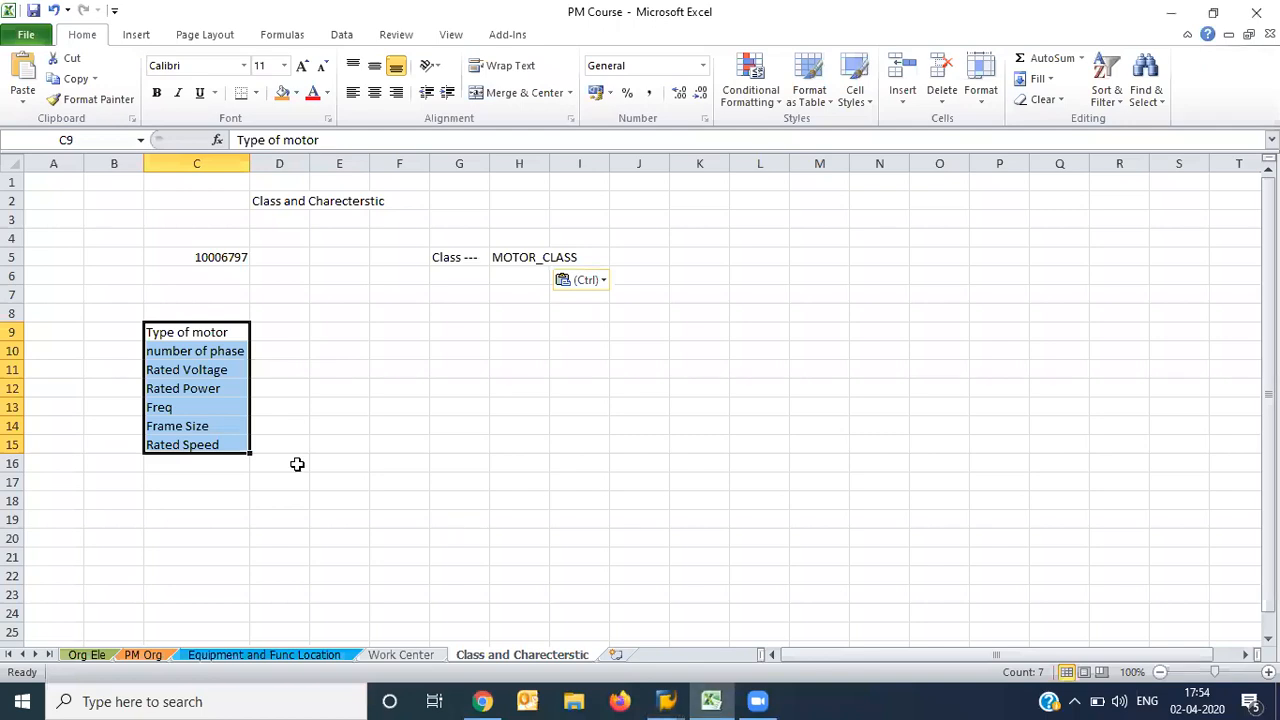
left_click(274, 430)
left_click(277, 337)
type("A")
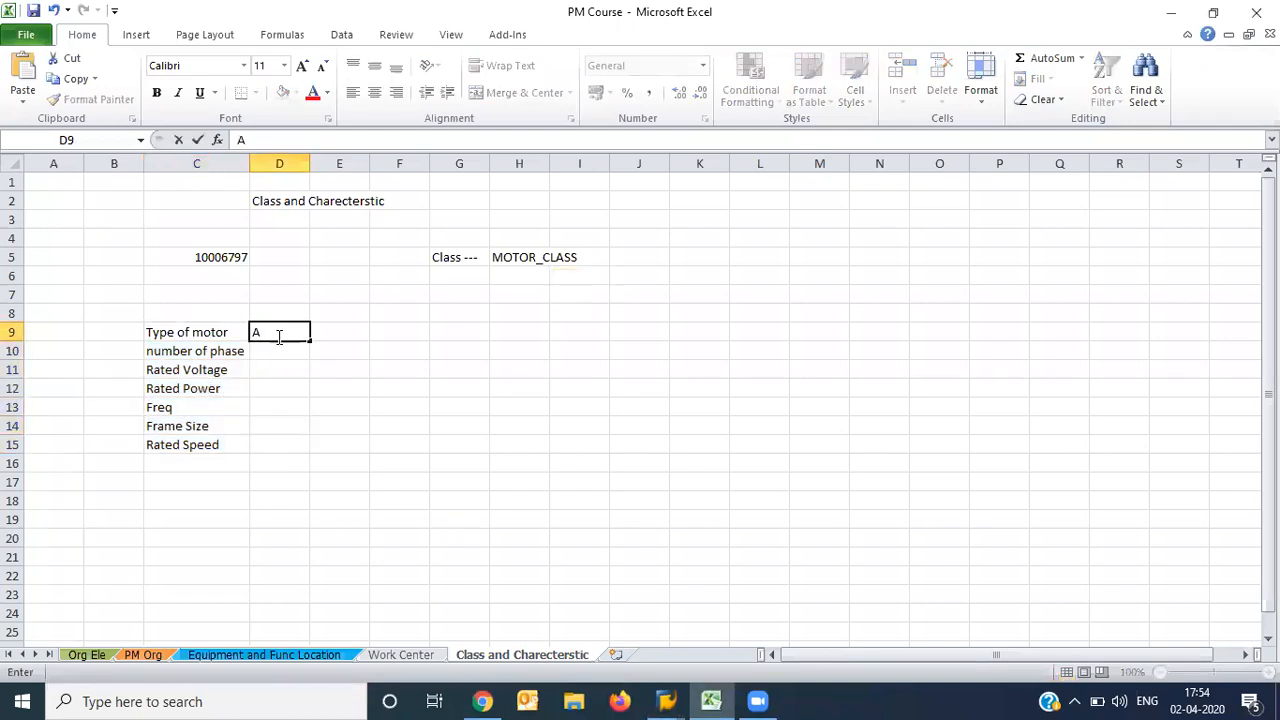
type("C")
key("Return")
left_click(277, 337)
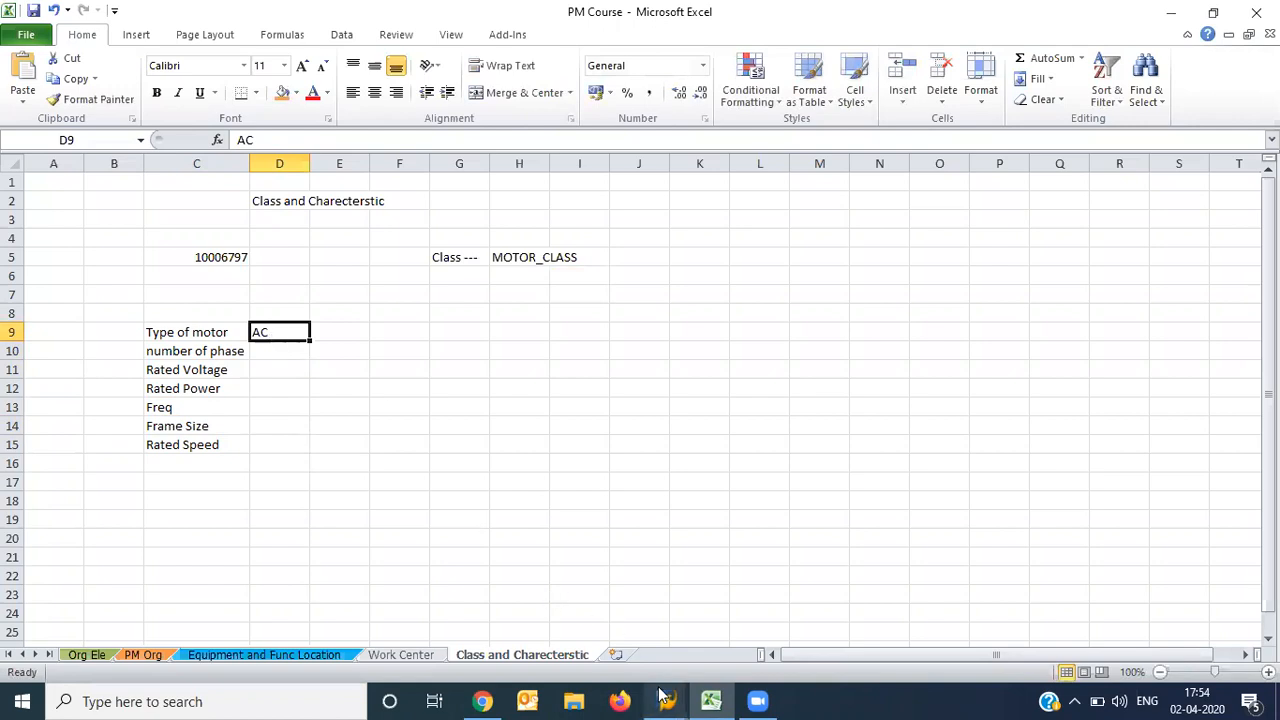
Return to the MOTORTYPE characteristic in SAP and set its data type to CHAR Character Format with 20 characters
mouse_move(660, 694)
left_click(774, 634)
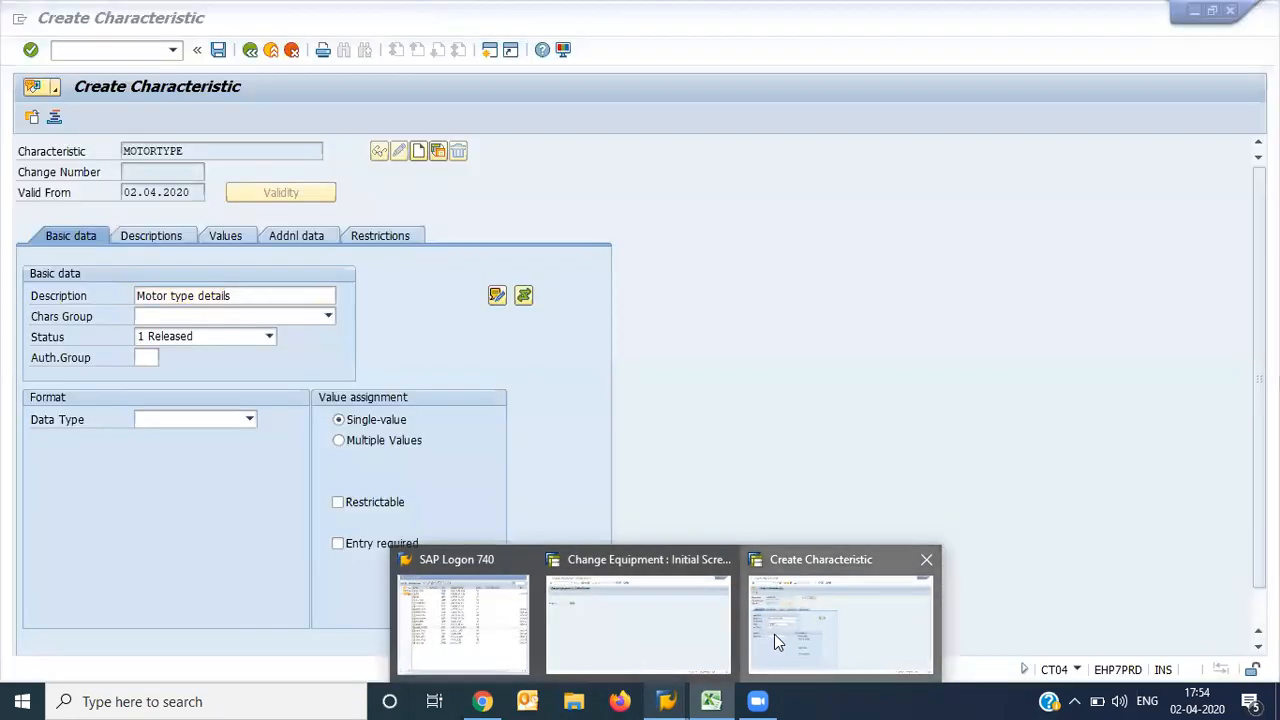
left_click(250, 420)
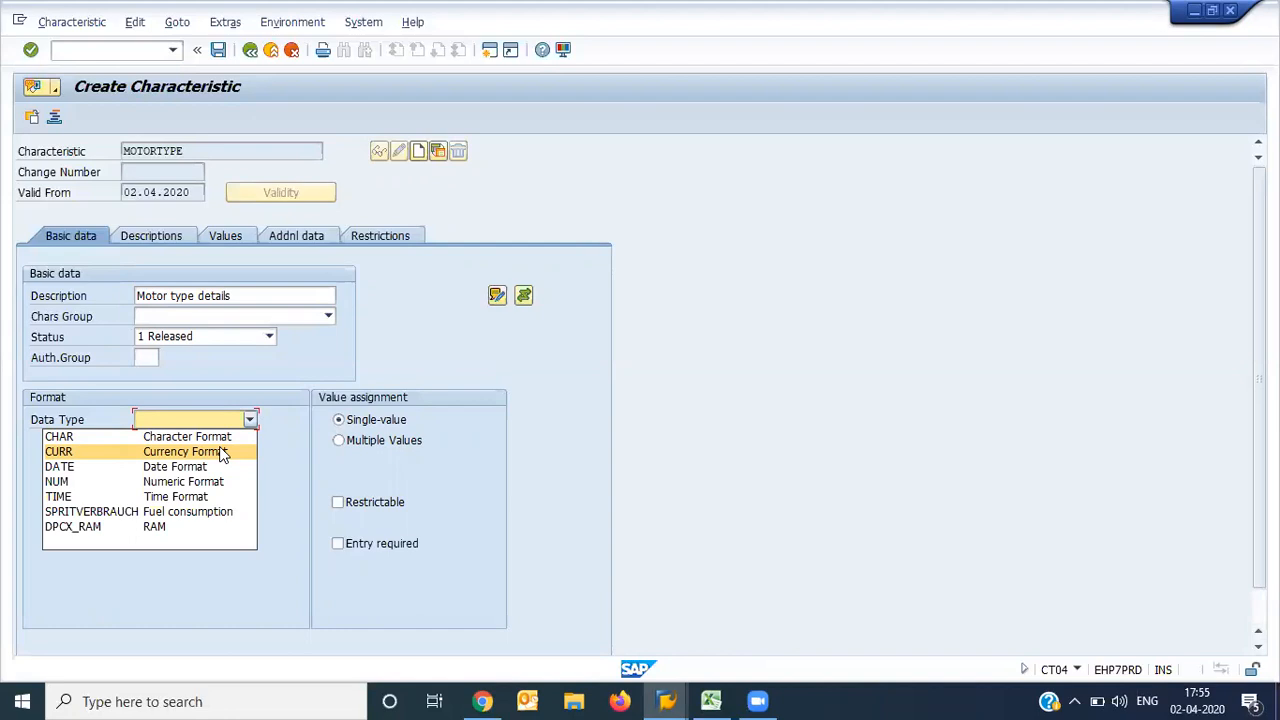
key("Down")
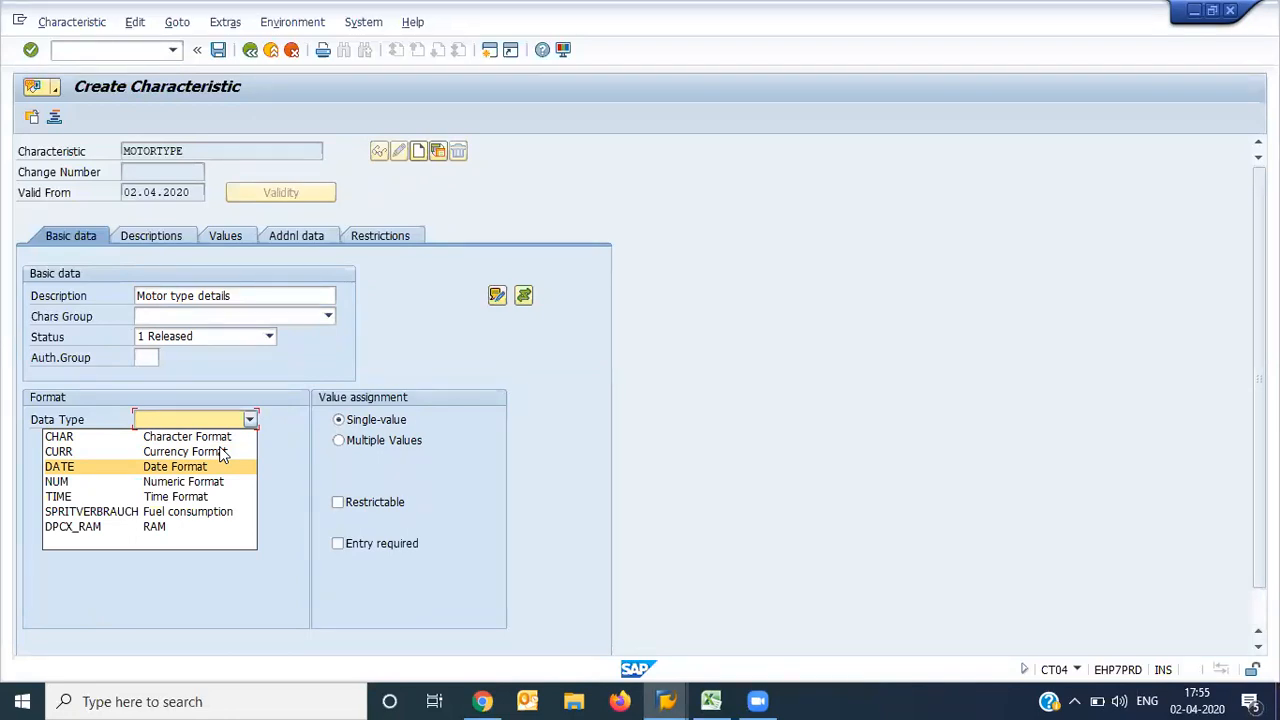
key("Up")
key("Up")
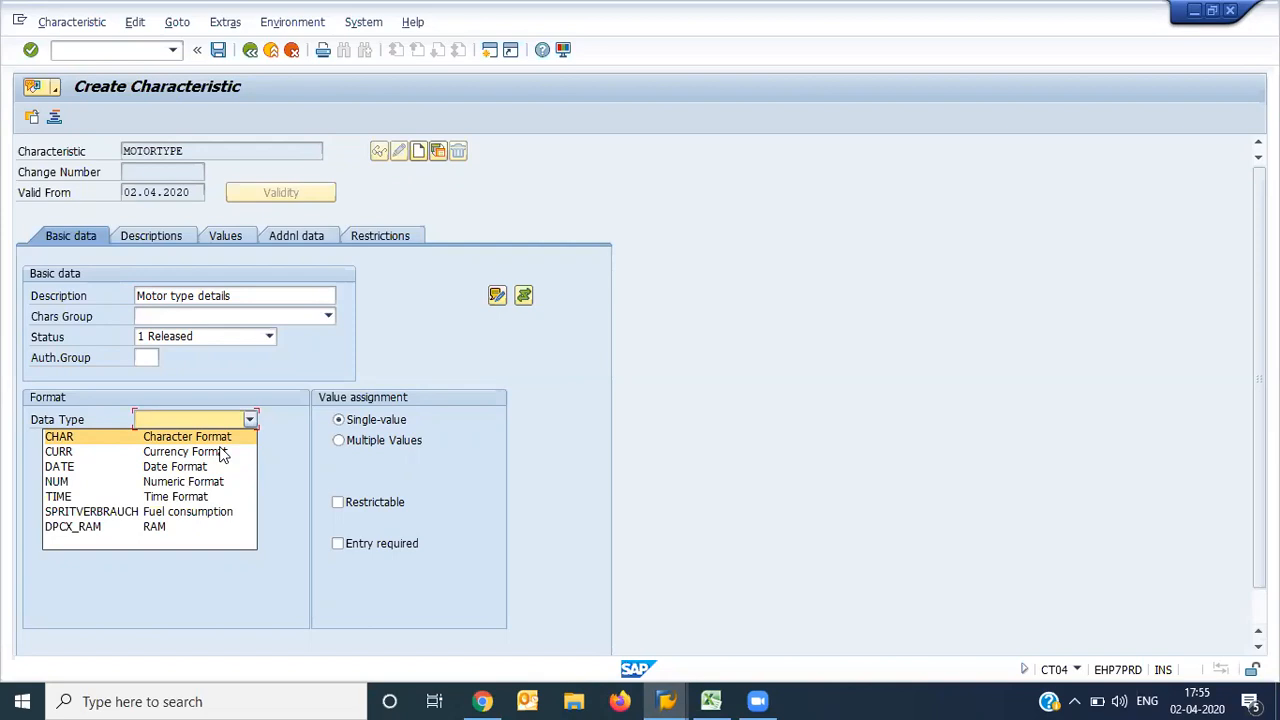
left_click(220, 444)
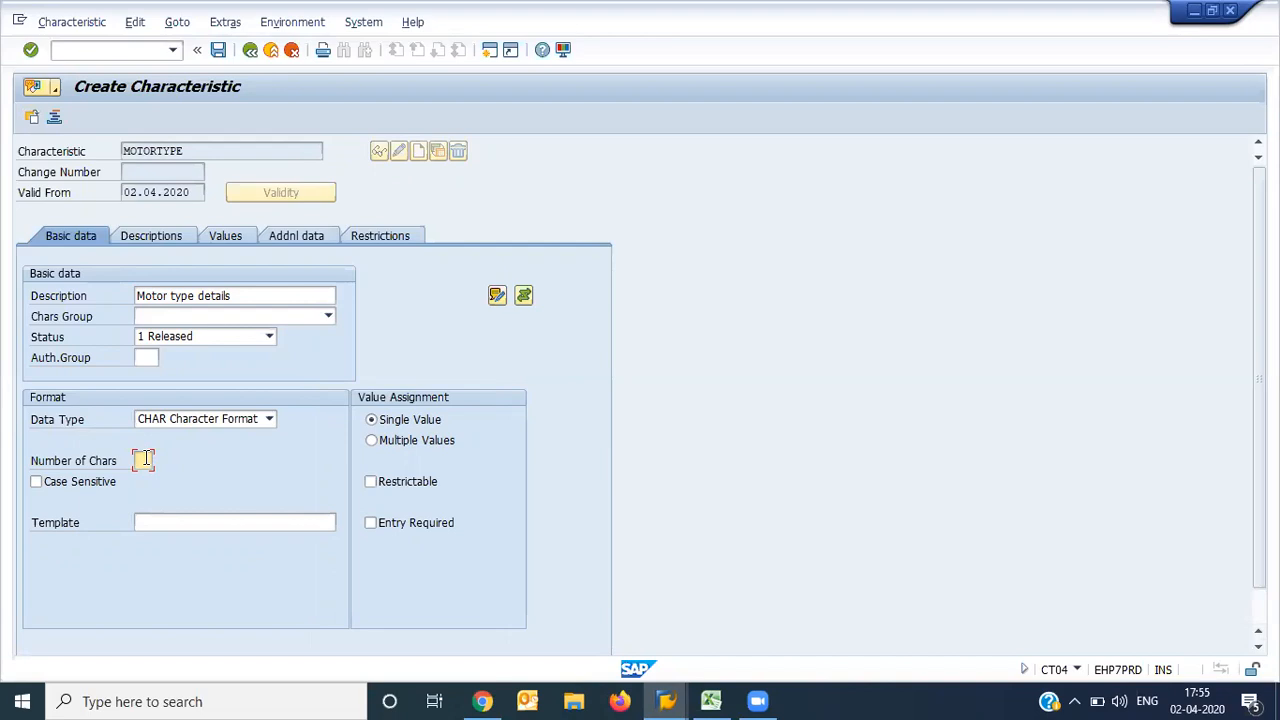
type("20")
key("Return")
Add the allowed value 1 with the description AC MOTOR to MOTORTYPE and save the characteristic
left_click(165, 242)
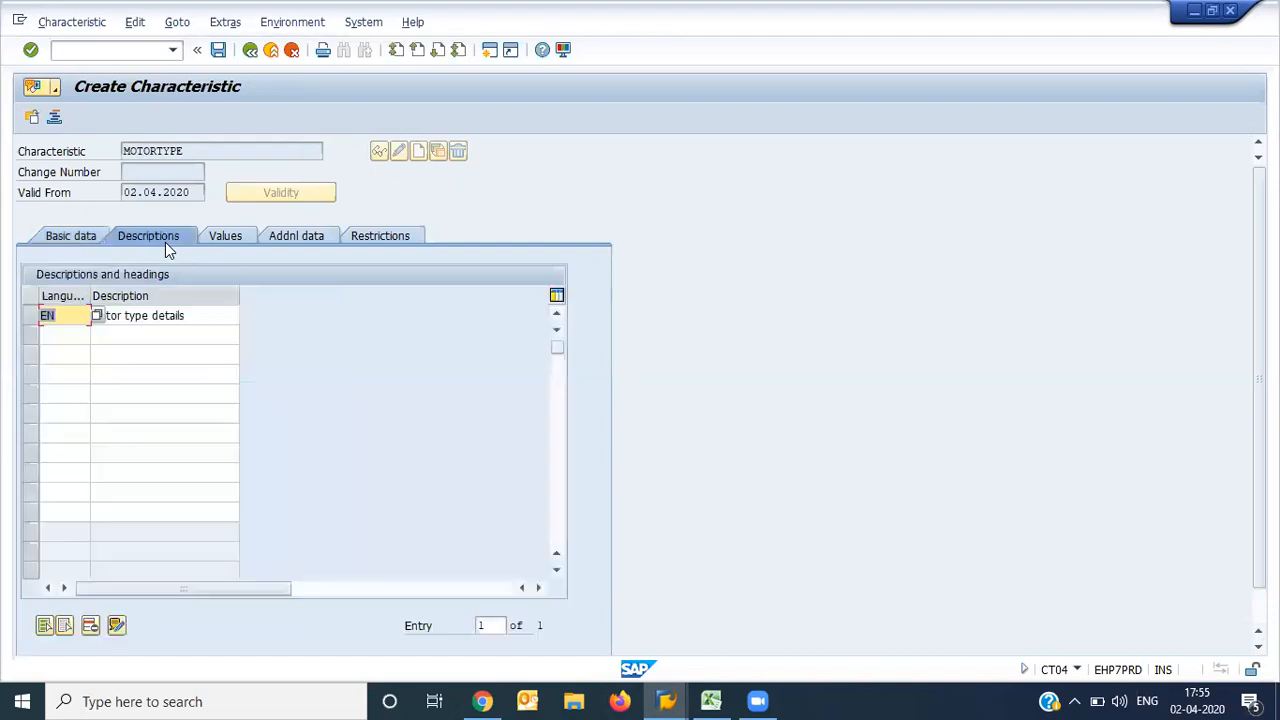
left_click(202, 321)
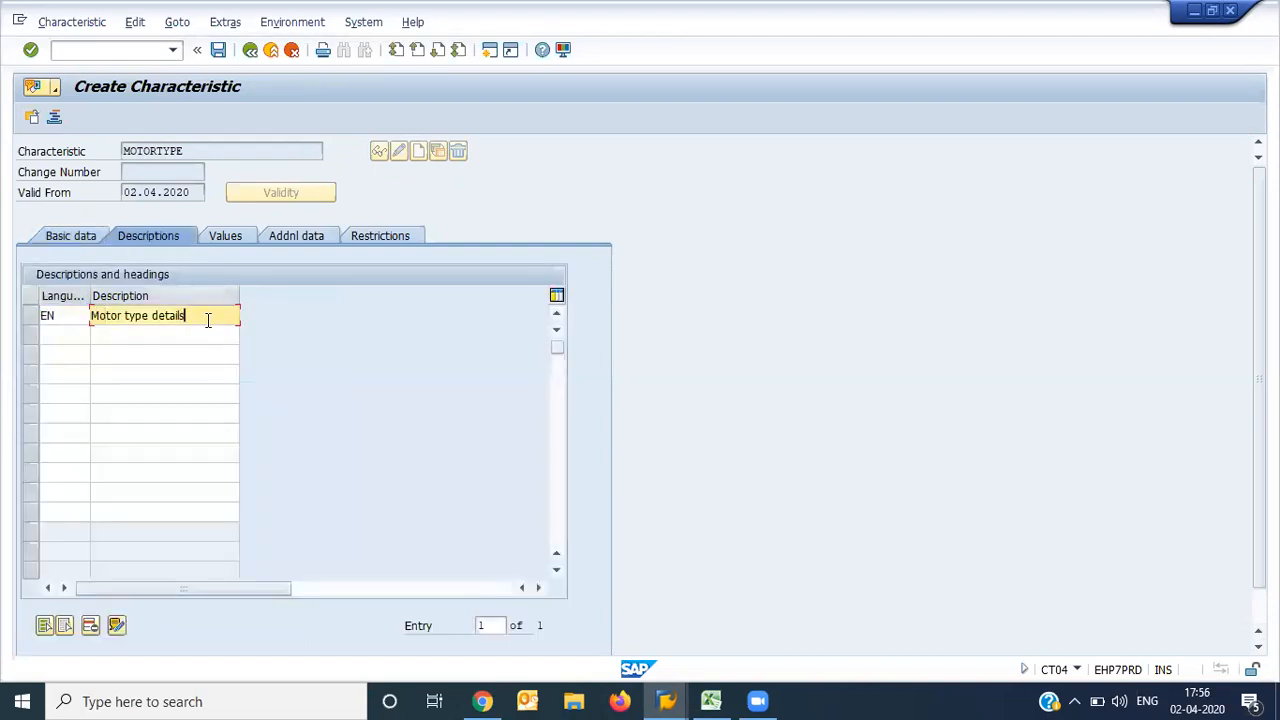
left_click(238, 236)
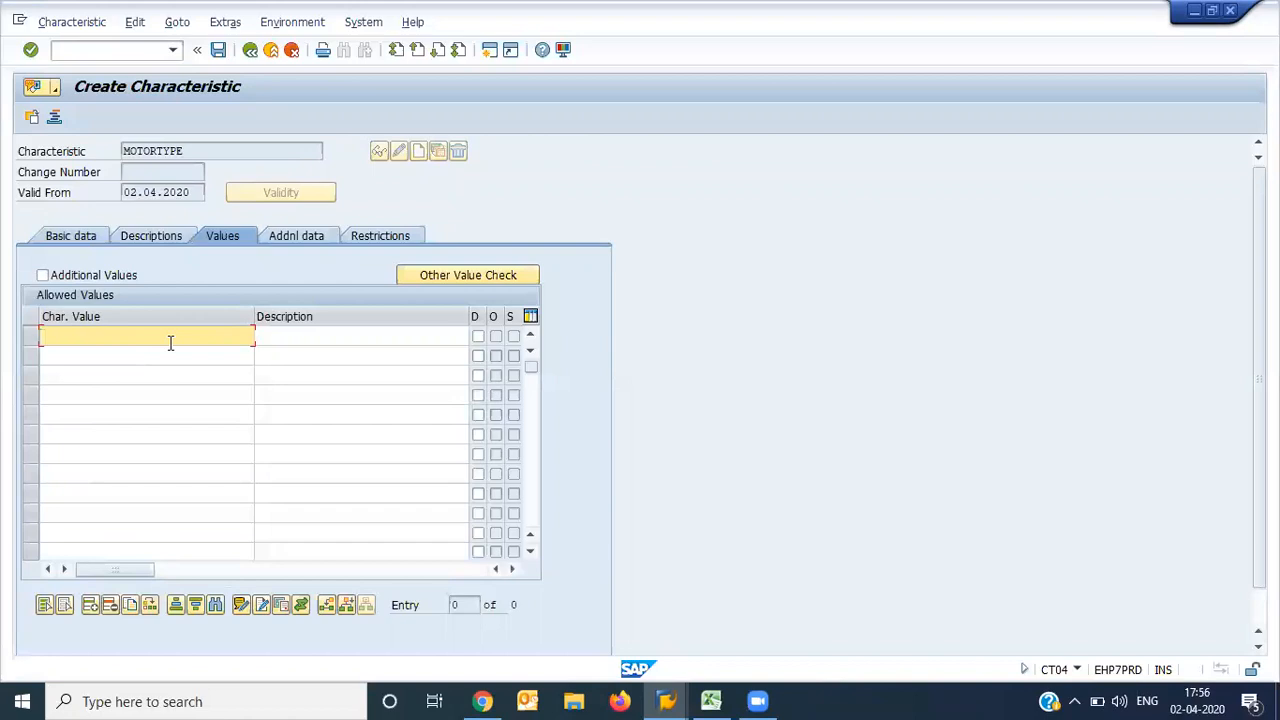
type("1")
key("Tab")
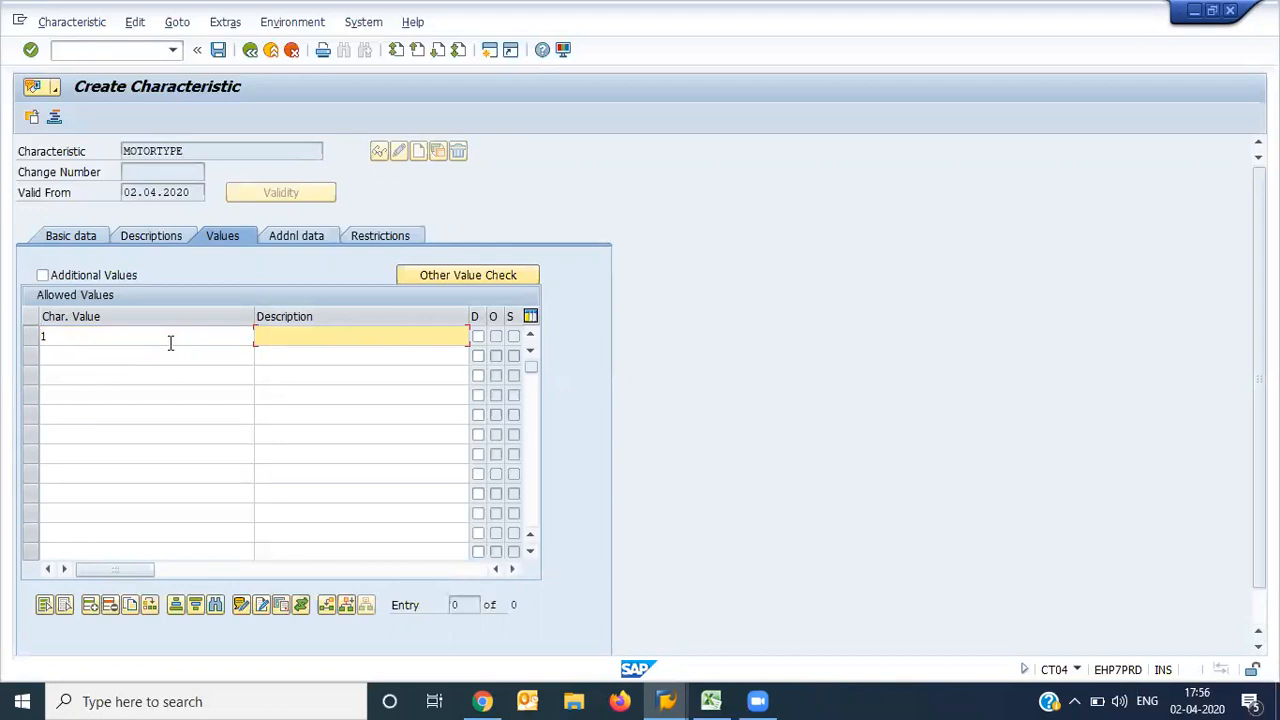
type("AC MOTOR")
key("Return")
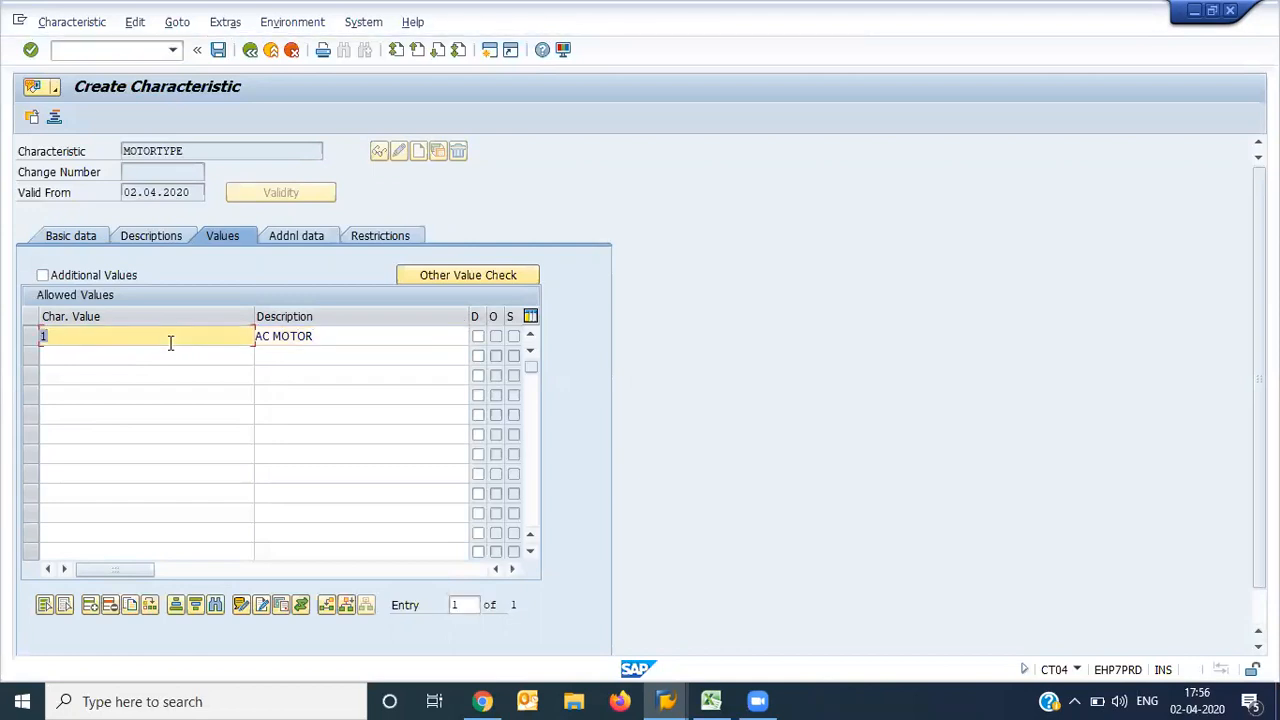
left_click(219, 52)
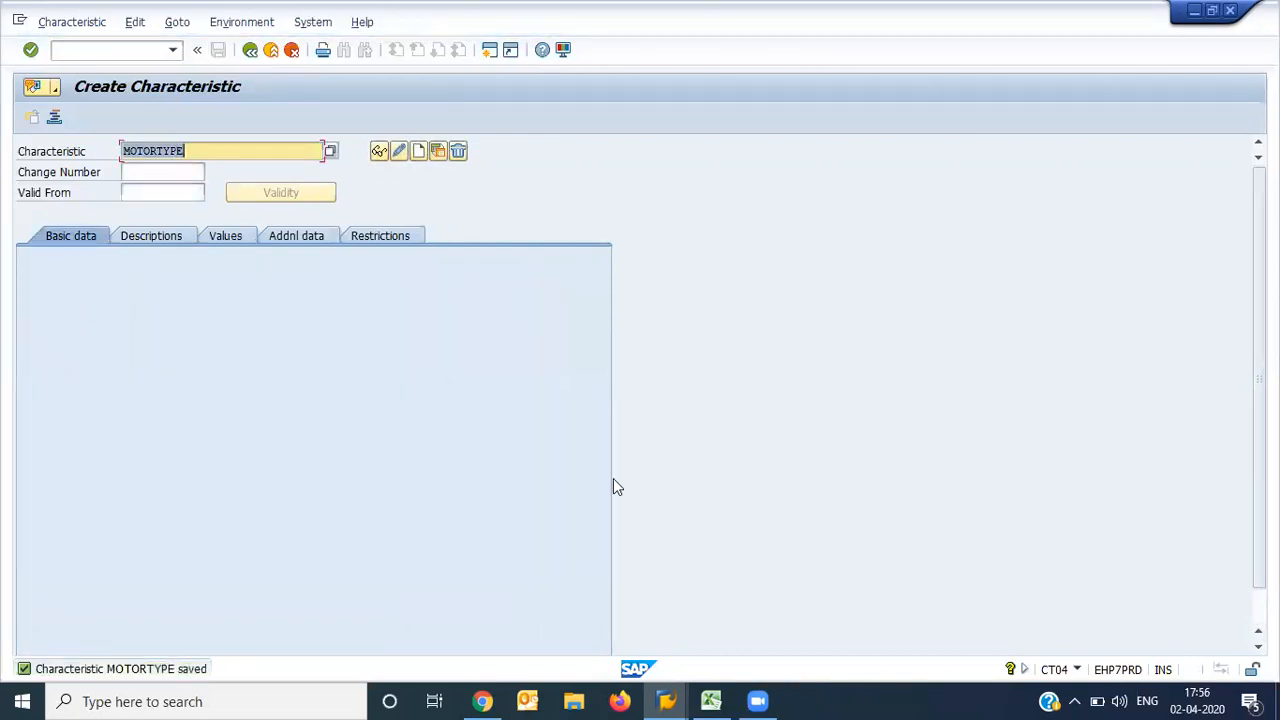
Copy "number of phase" from Excel cell C10 and paste it over the characteristic name in SAP
left_click(710, 701)
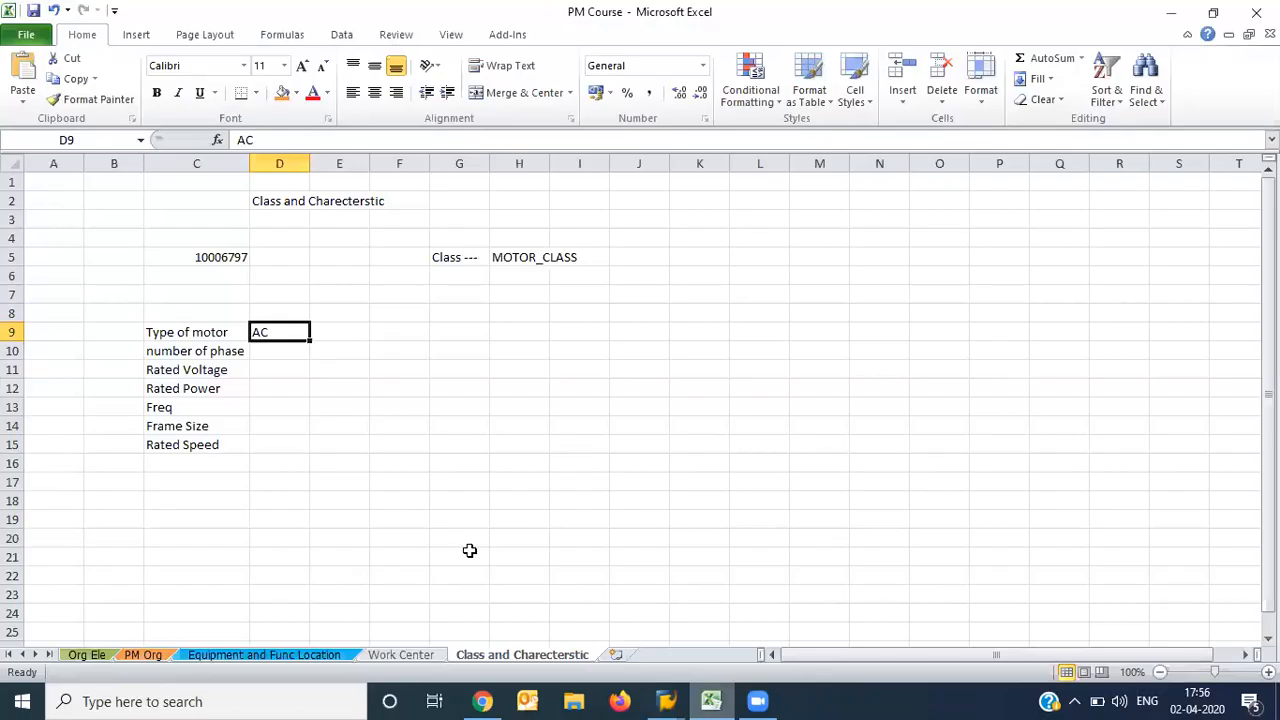
left_click(217, 358)
key("ctrl+c")
key("alt+Tab")
key("Delete")
key("ctrl+v")
Shorten the pasted characteristic name to NOFPH and bring up the new characteristic's basic data
key("Left")
key("Left")
key("Left")
key("Left")
key("Left")
key("Left")
key("Left")
key("Left")
key("Left")
key("BackSpace")
key("BackSpace")
key("BackSpace")
key("BackSpace")
key("BackSpace")
key("BackSpace")
type("NOFPH")
key("Delete")
key("Delete")
key("Delete")
key("Delete")
key("Delete")
key("Delete")
key("Delete")
key("Delete")
key("Delete")
key("Return")
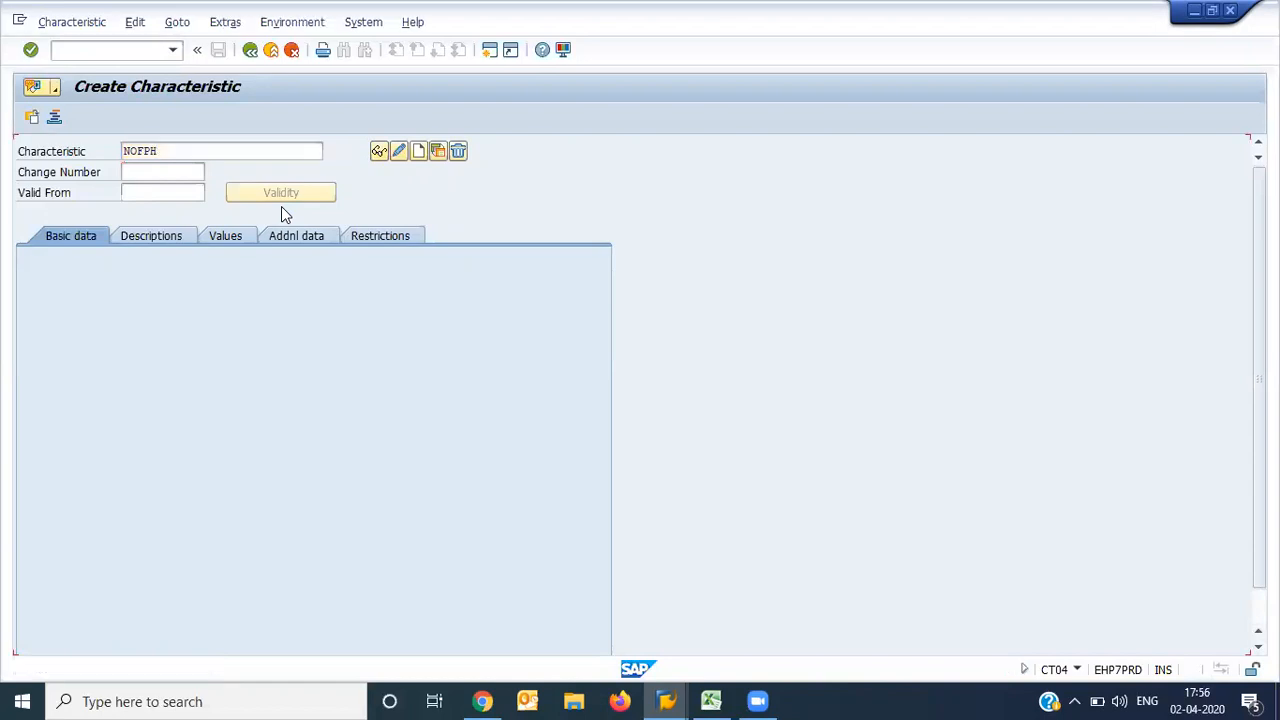
Paste the description "number of phase" and set the format to NUM Numeric Format with 4 characters
key("ctrl+v")
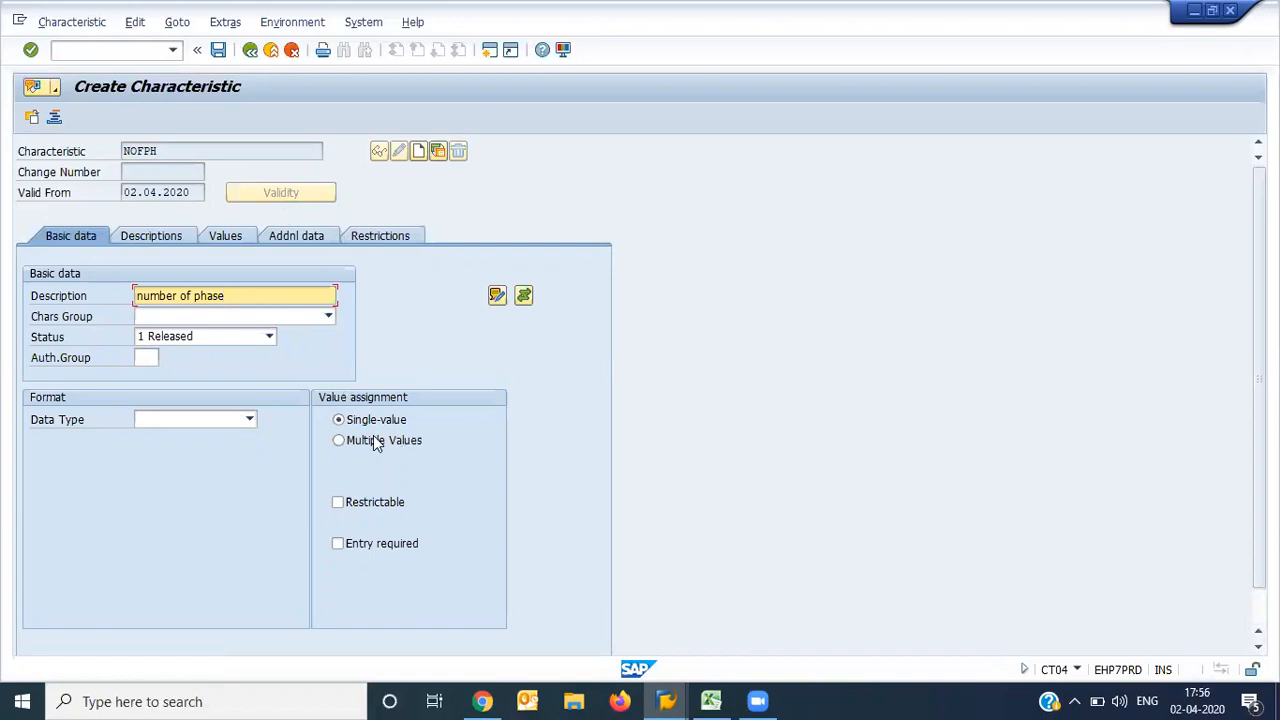
left_click(229, 425)
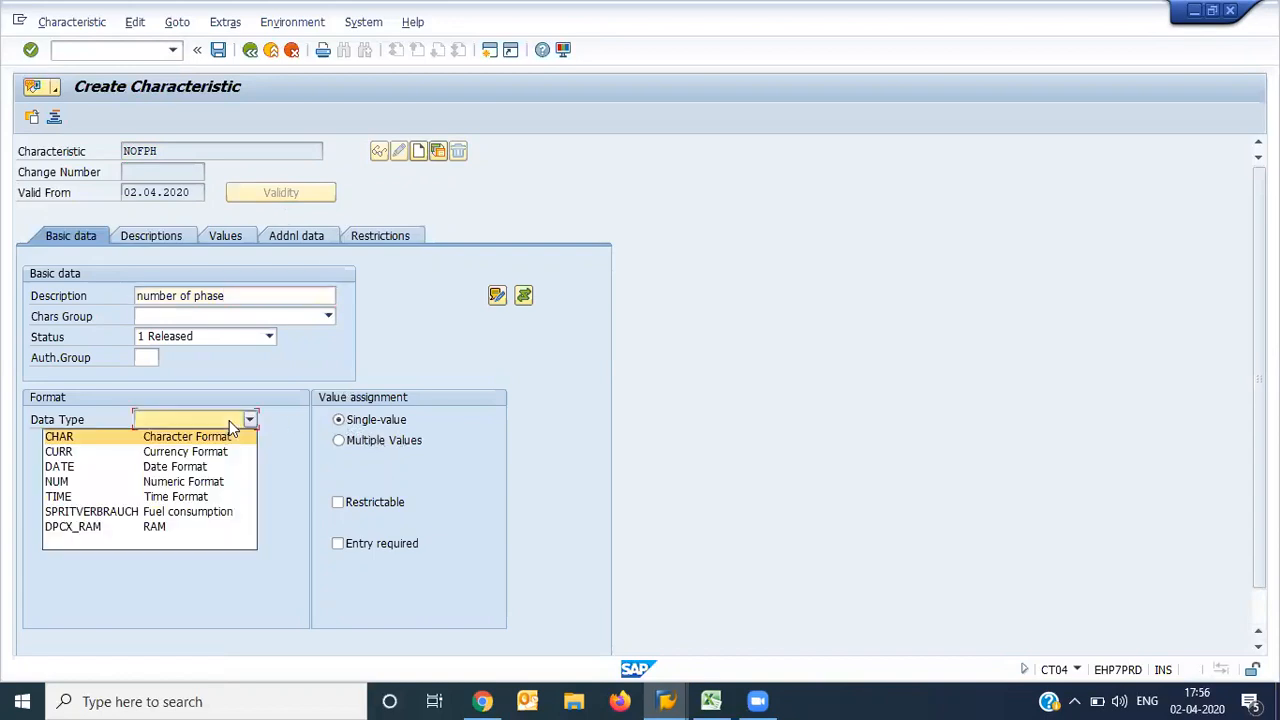
left_click(236, 478)
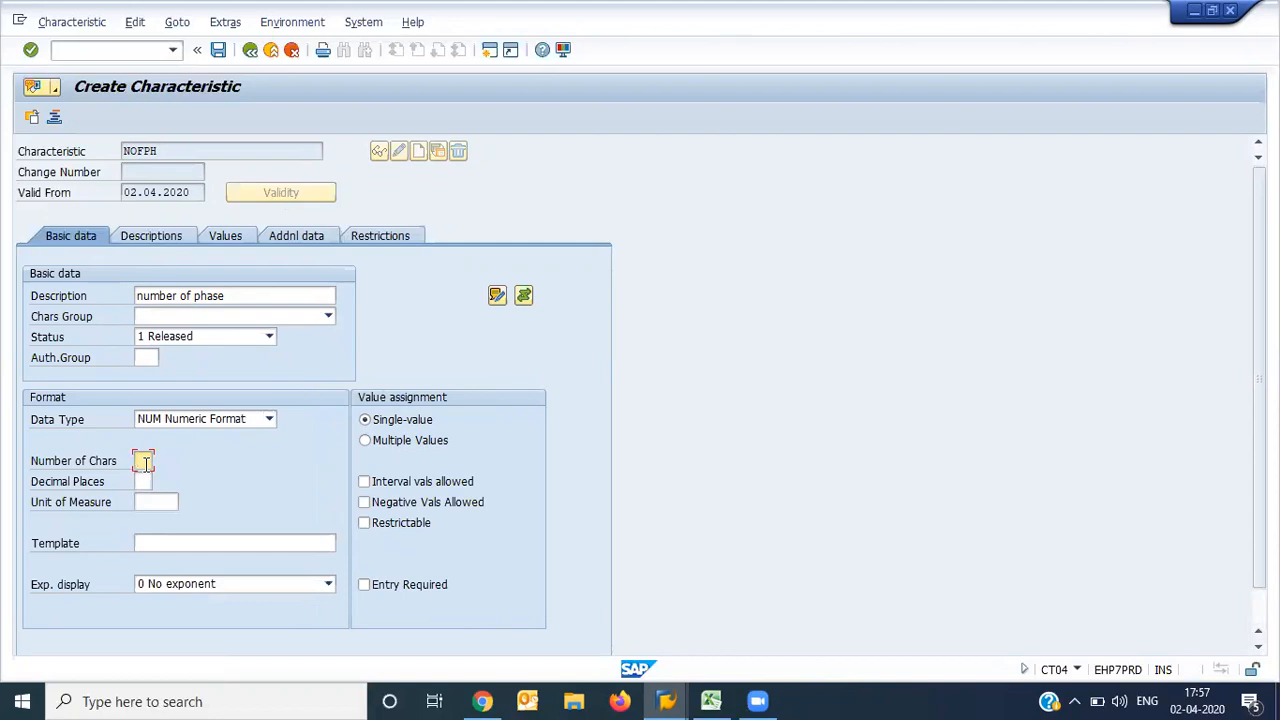
type("4")
key("Tab")
left_click(422, 482)
left_click(446, 512)
left_click(410, 512)
left_click(404, 485)
Add the allowed value 3 to the NOFPH characteristic and save it
key("Return")
left_click(228, 237)
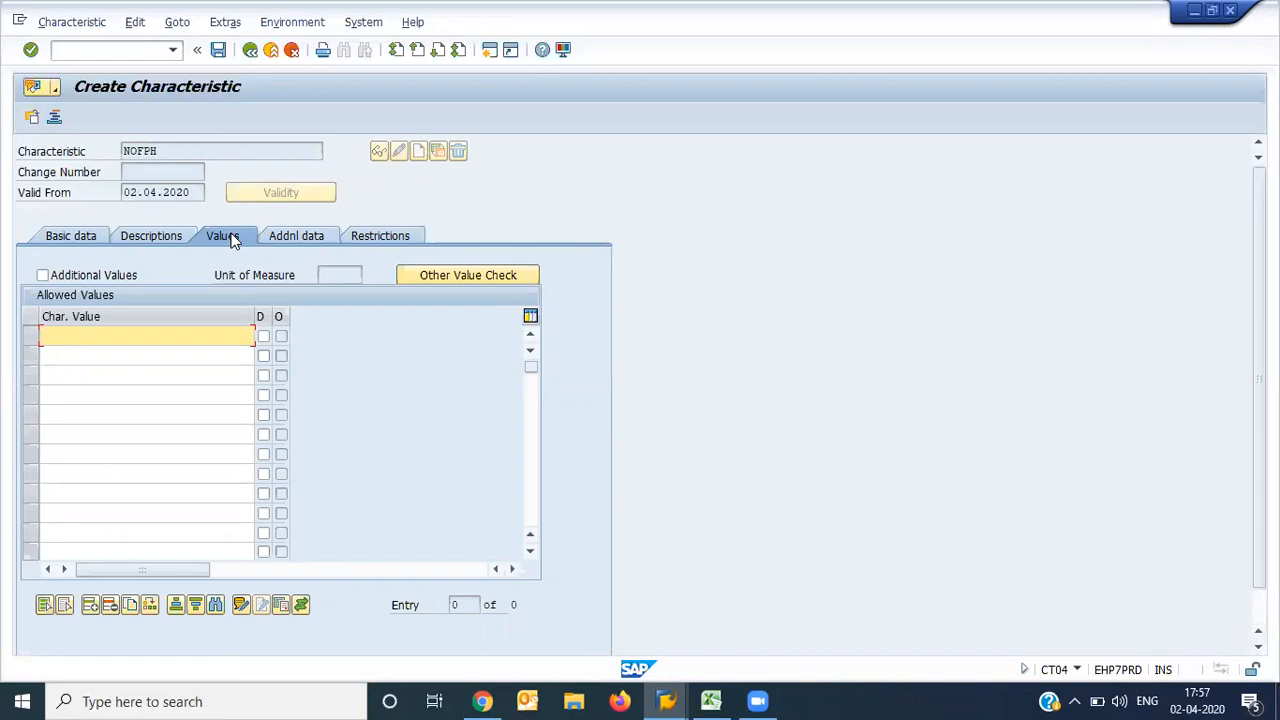
type("3")
key("Return")
left_click(217, 51)
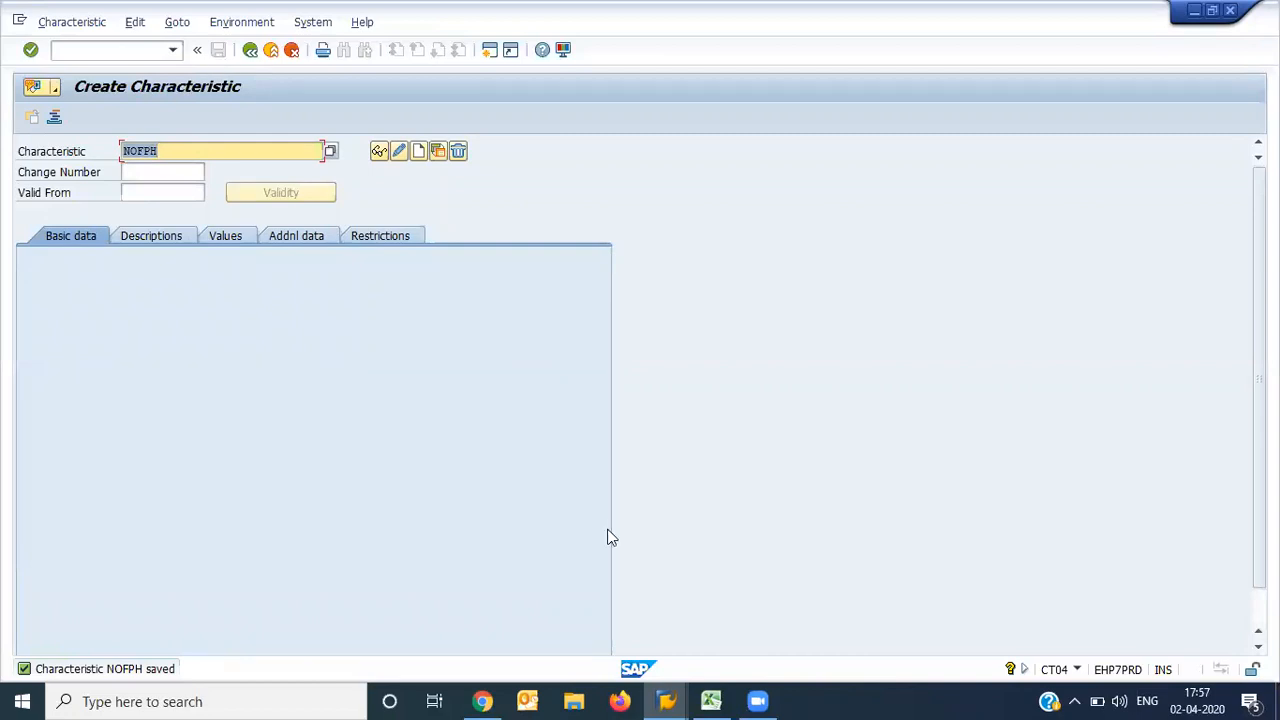
Copy "Rated Voltage" from Excel cell C11 and start a new SAP characteristic with it as the name
left_click(712, 700)
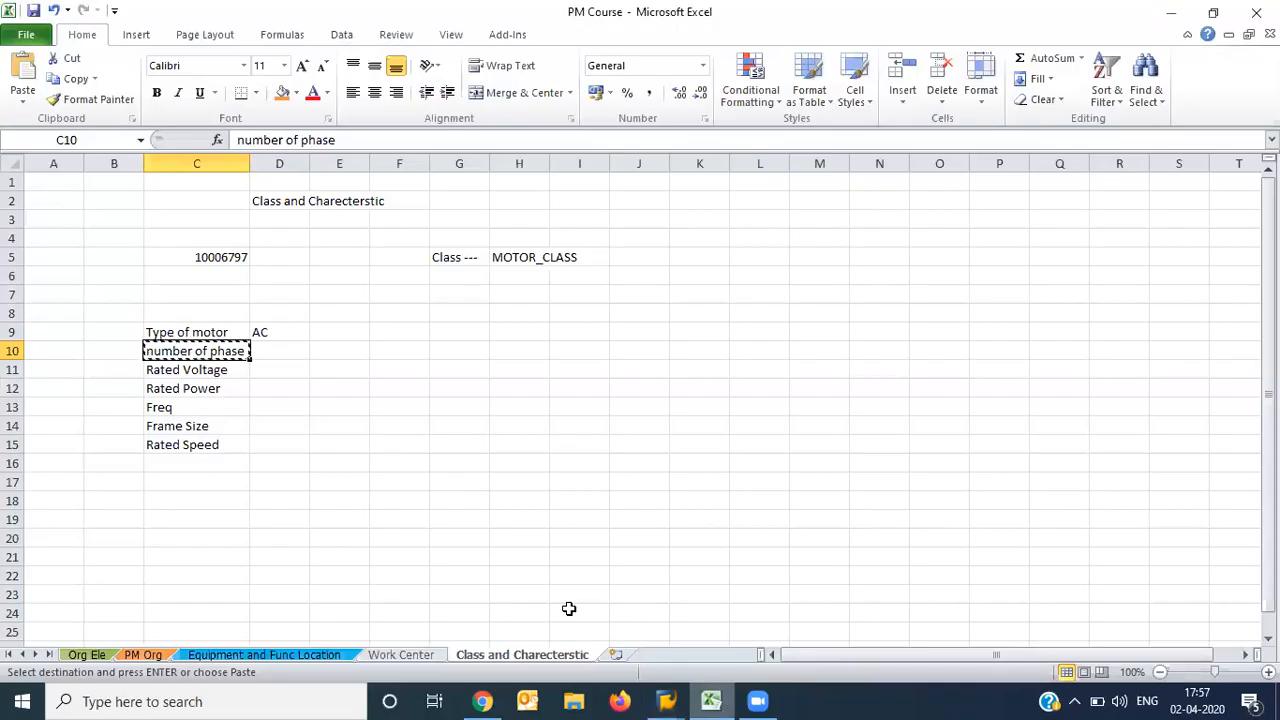
left_click(207, 369)
key("ctrl+c")
key("alt+Tab")
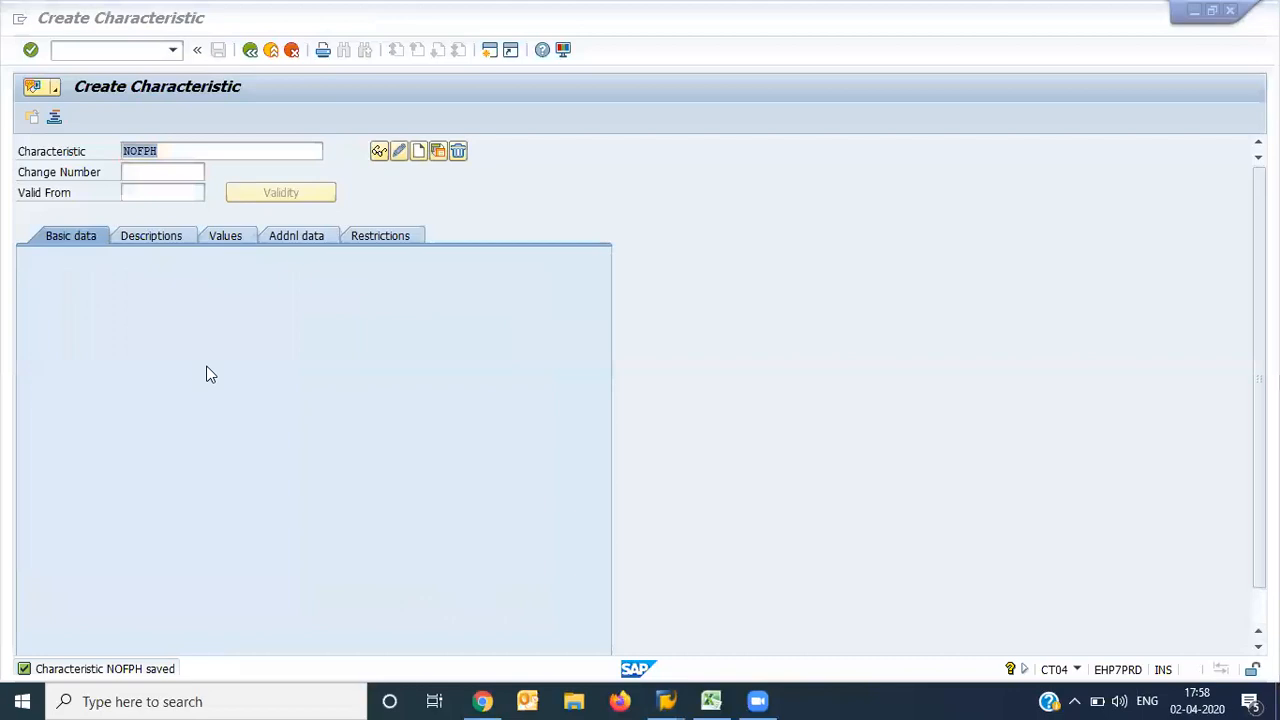
key("ctrl+v")
key("Return")
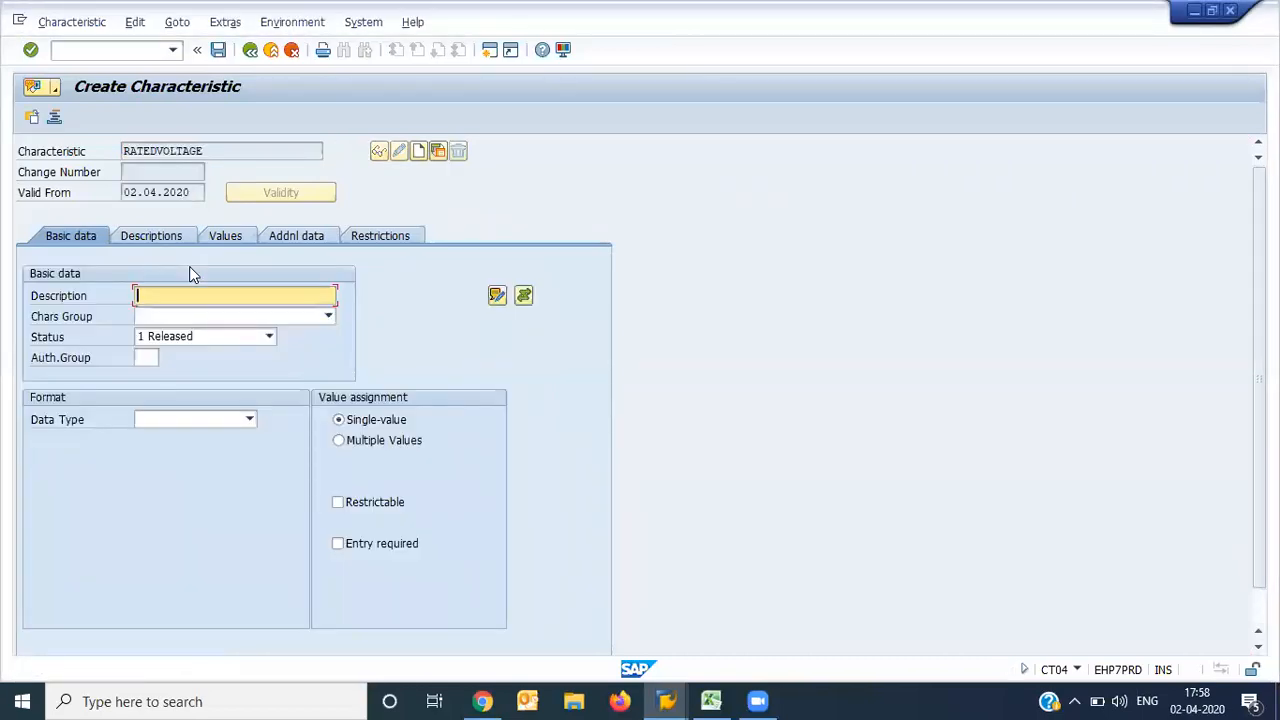
Paste the description "Rated Voltage" and set the format to NUM Numeric Format with 5 characters and multiple values
key("ctrl+v")
left_click(231, 426)
left_click(249, 420)
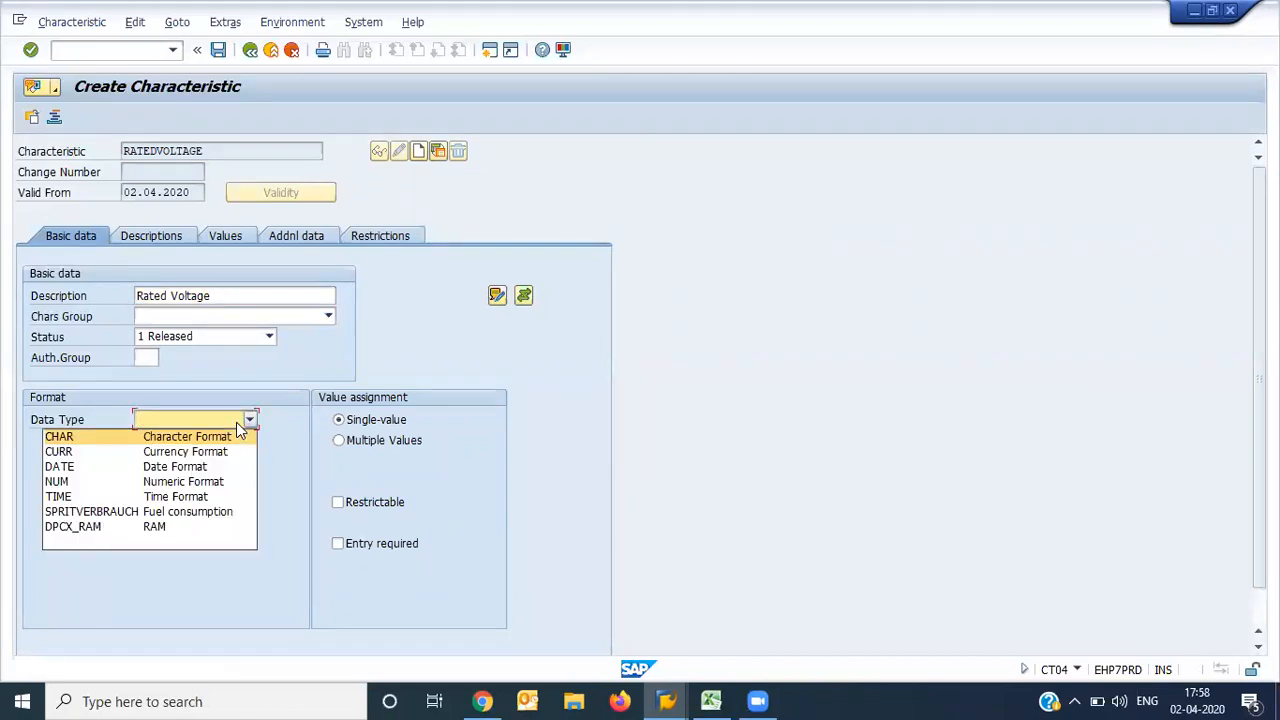
left_click(199, 482)
left_click(385, 447)
left_click(143, 458)
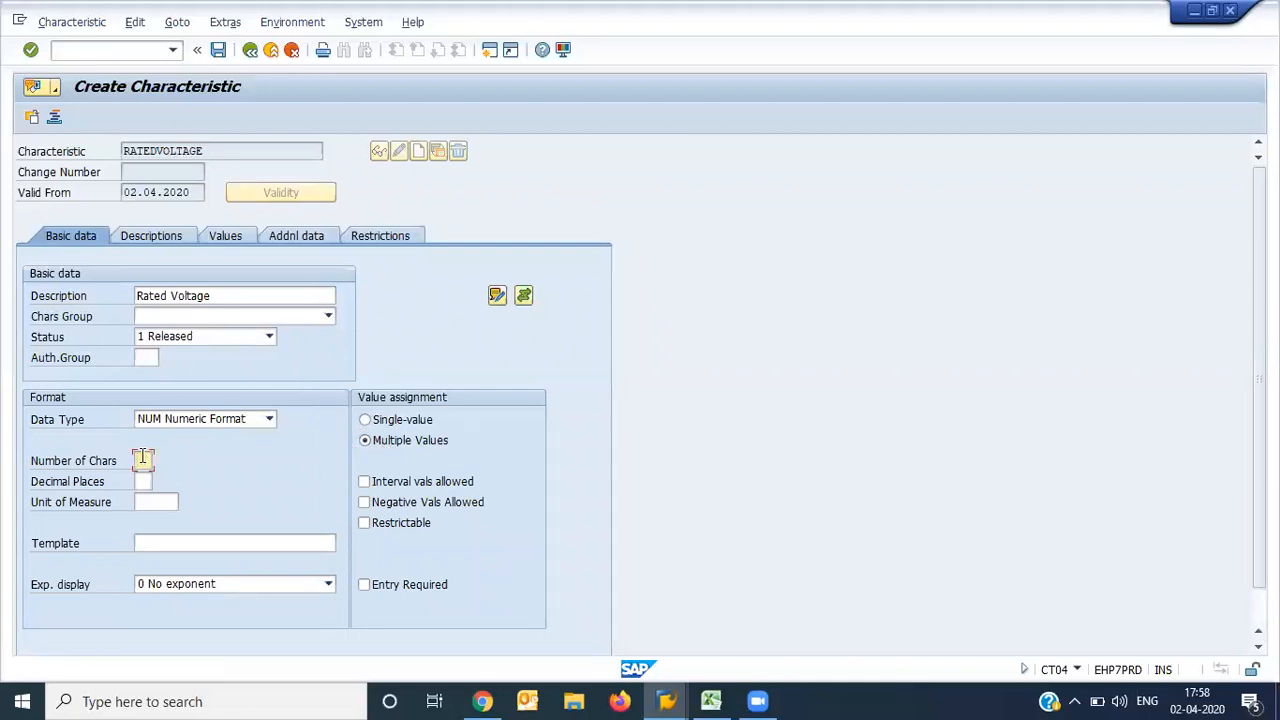
type("5")
key("Return")
Add the allowed values 400 and 500 to the RATEDVOLTAGE characteristic and save it
left_click(218, 240)
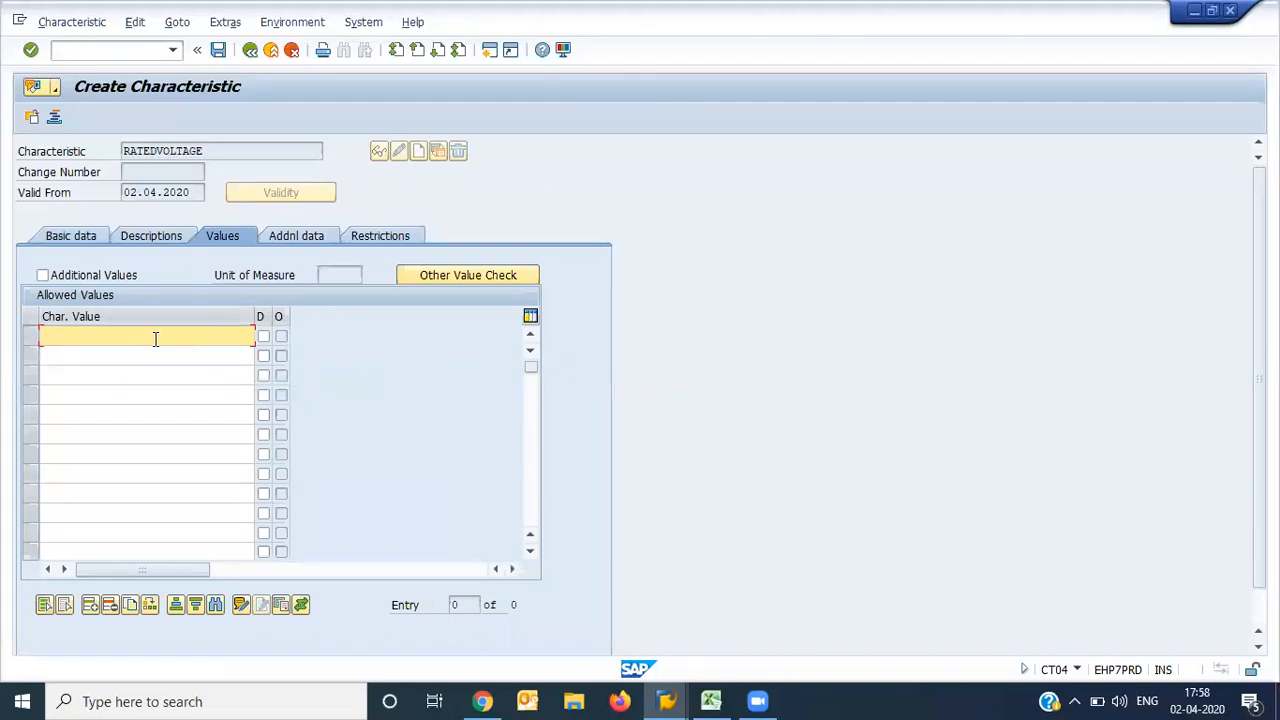
type("400")
key("Down")
type("500")
key("Return")
left_click(155, 339)
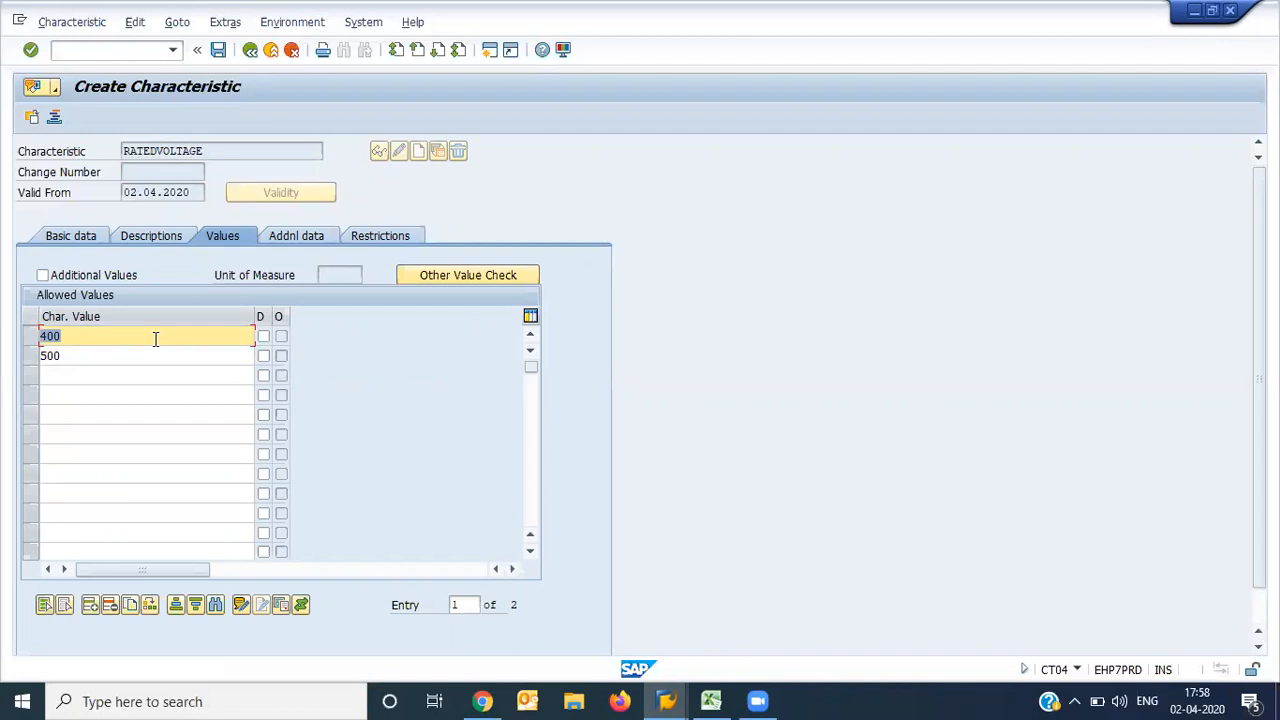
left_click(155, 339)
left_click(220, 50)
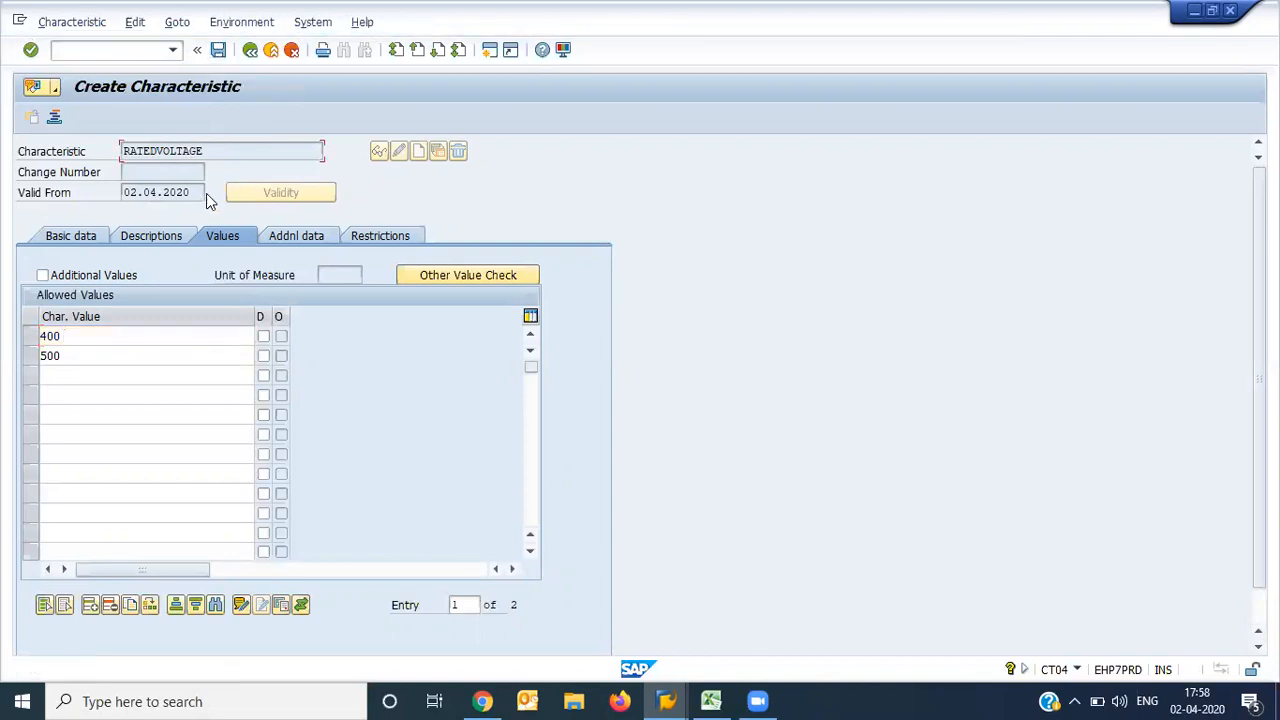
Start a new characteristic named RATEDPOWER and enter the description "RATED POWER"
type("RAT")
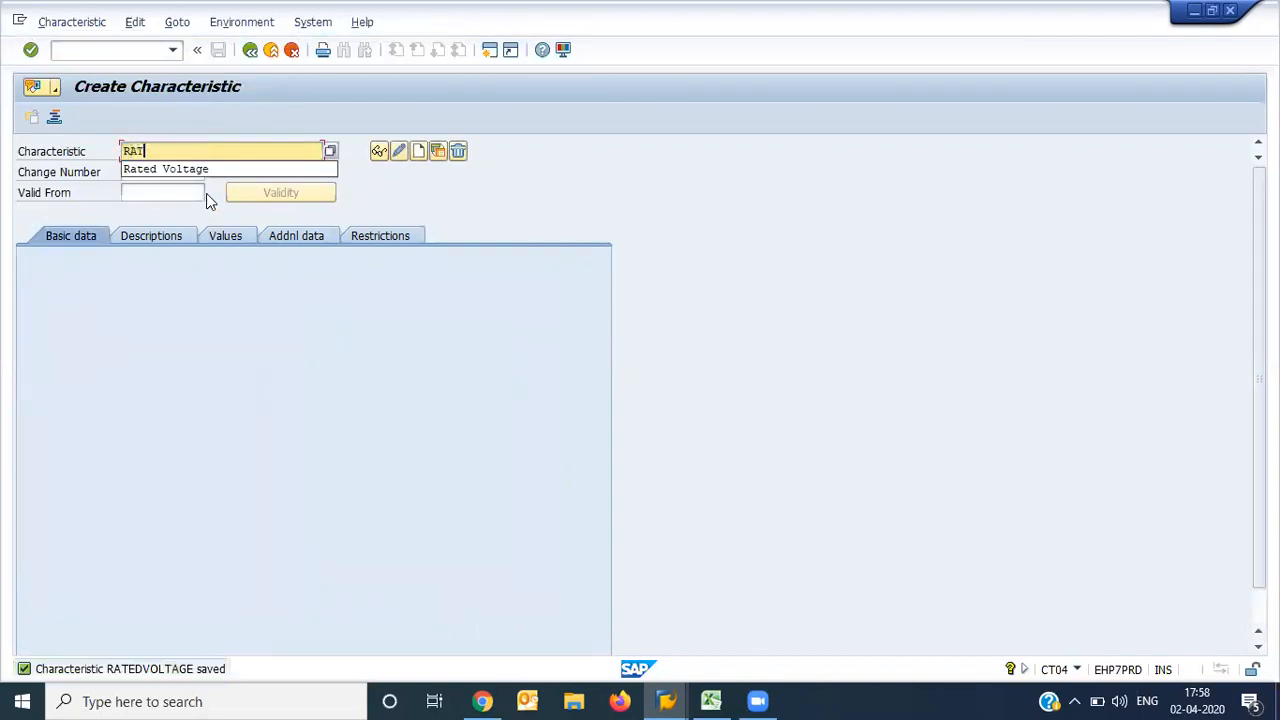
type("EDPOWER")
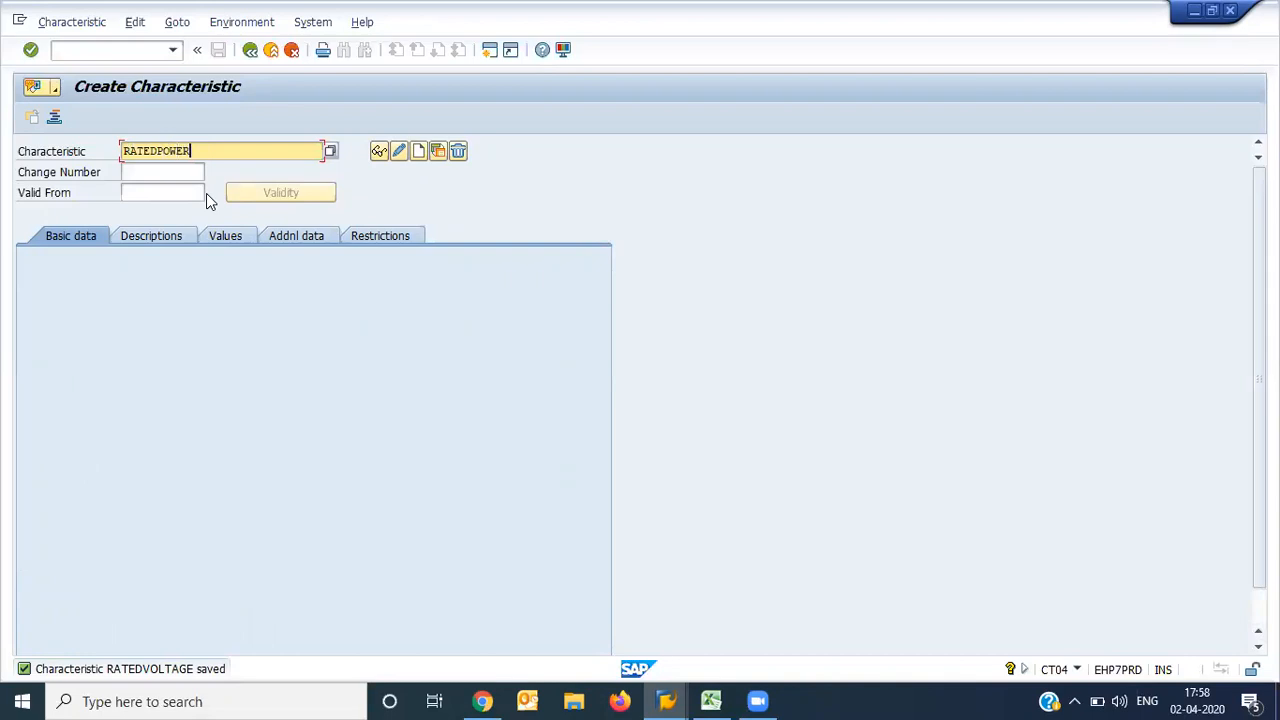
key("Return")
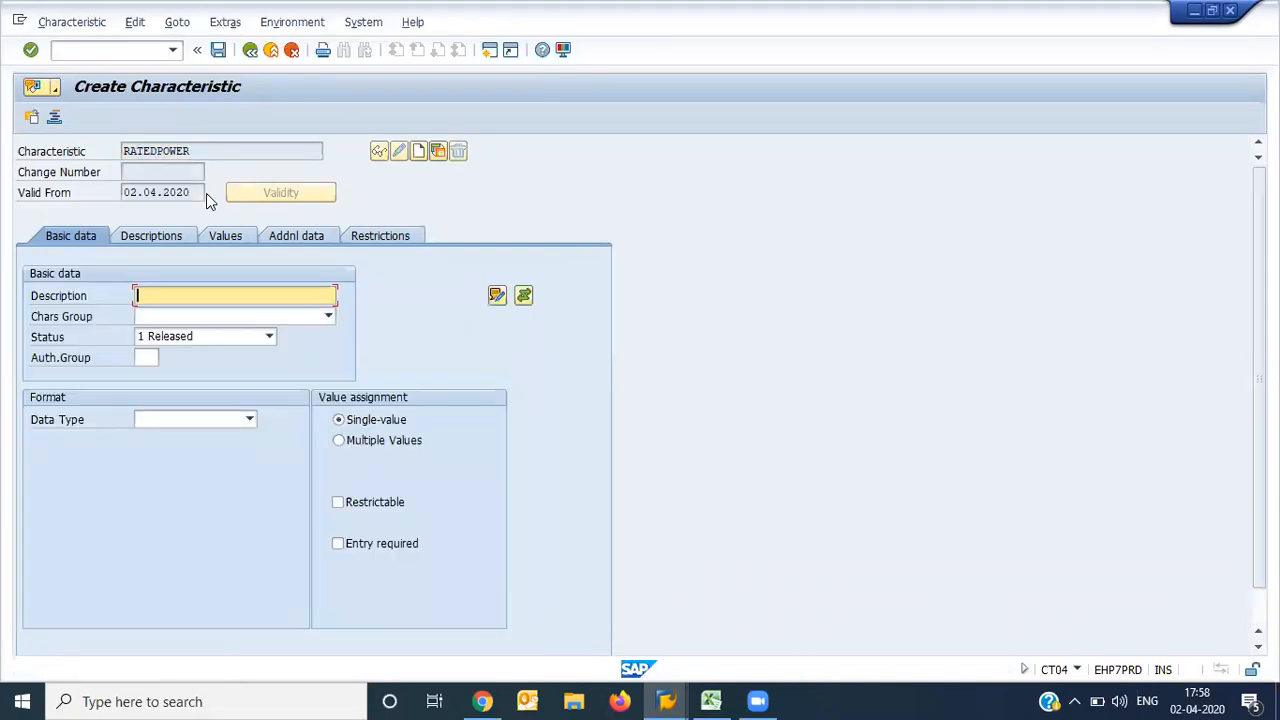
type("RATED POWER")
key("ctrl+a")
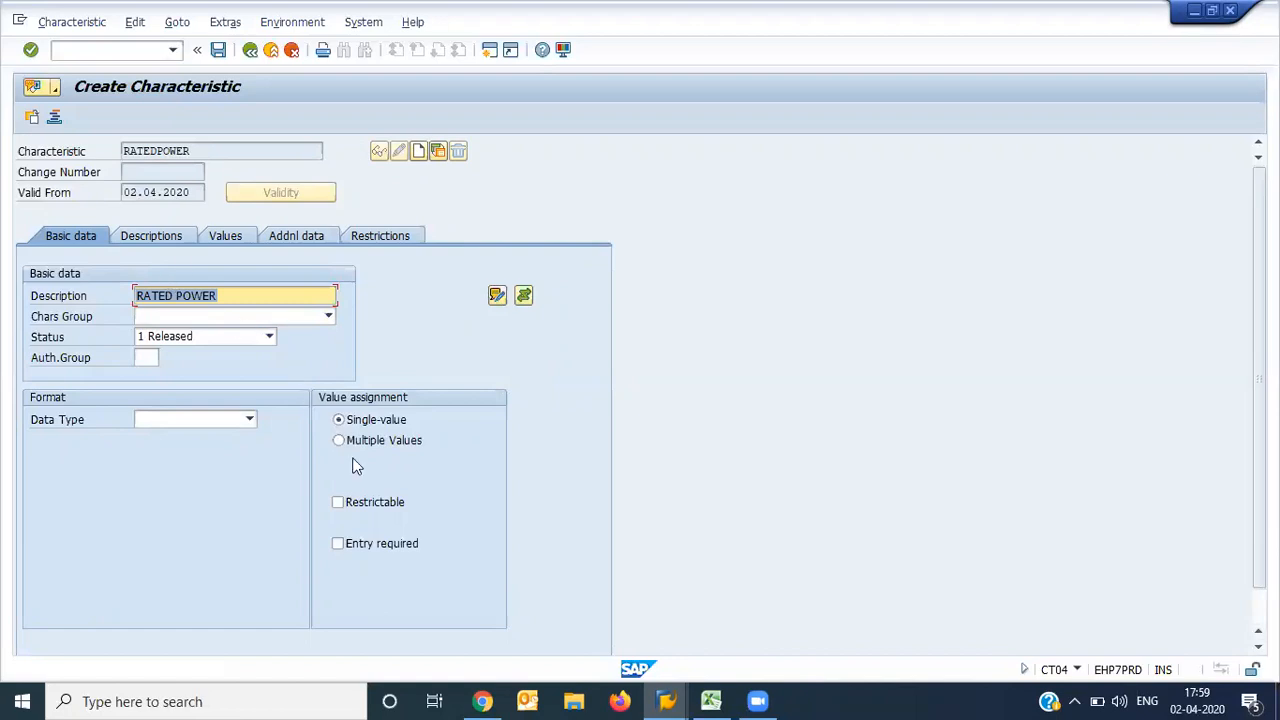
Set the RATEDPOWER characteristic to multiple values and CHAR Character Format with 10 characters
left_click(378, 442)
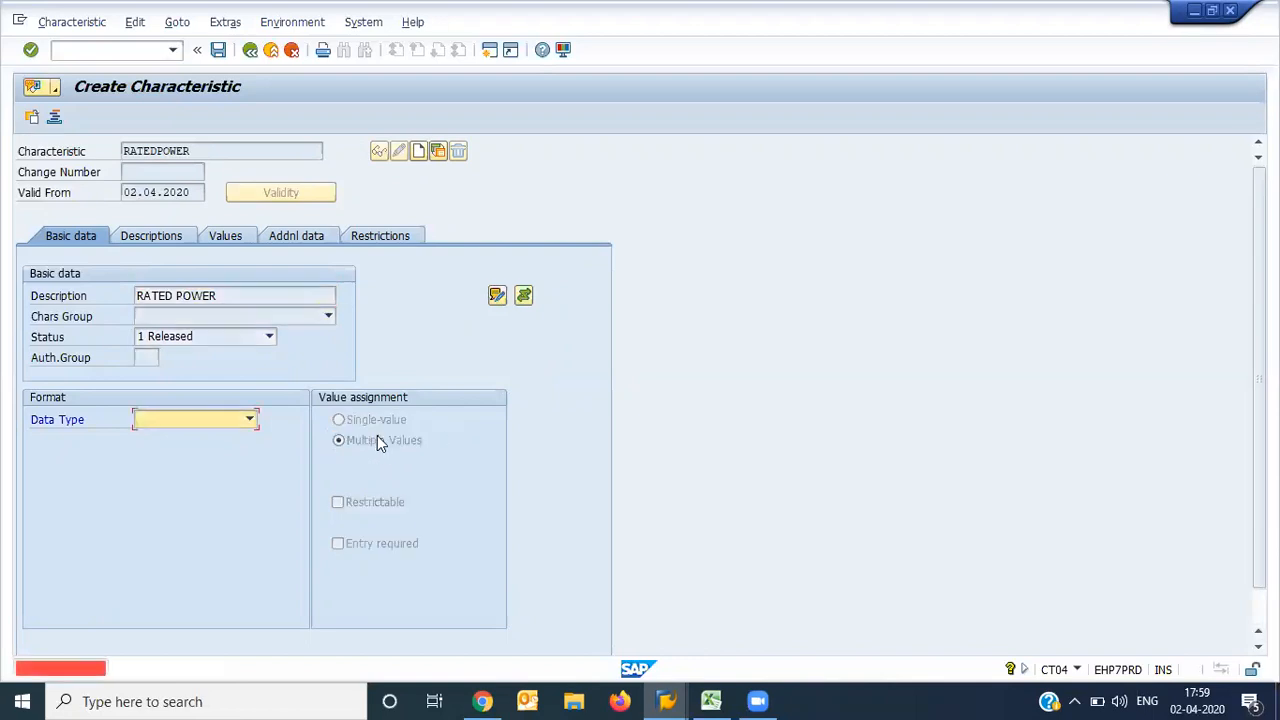
left_click(246, 418)
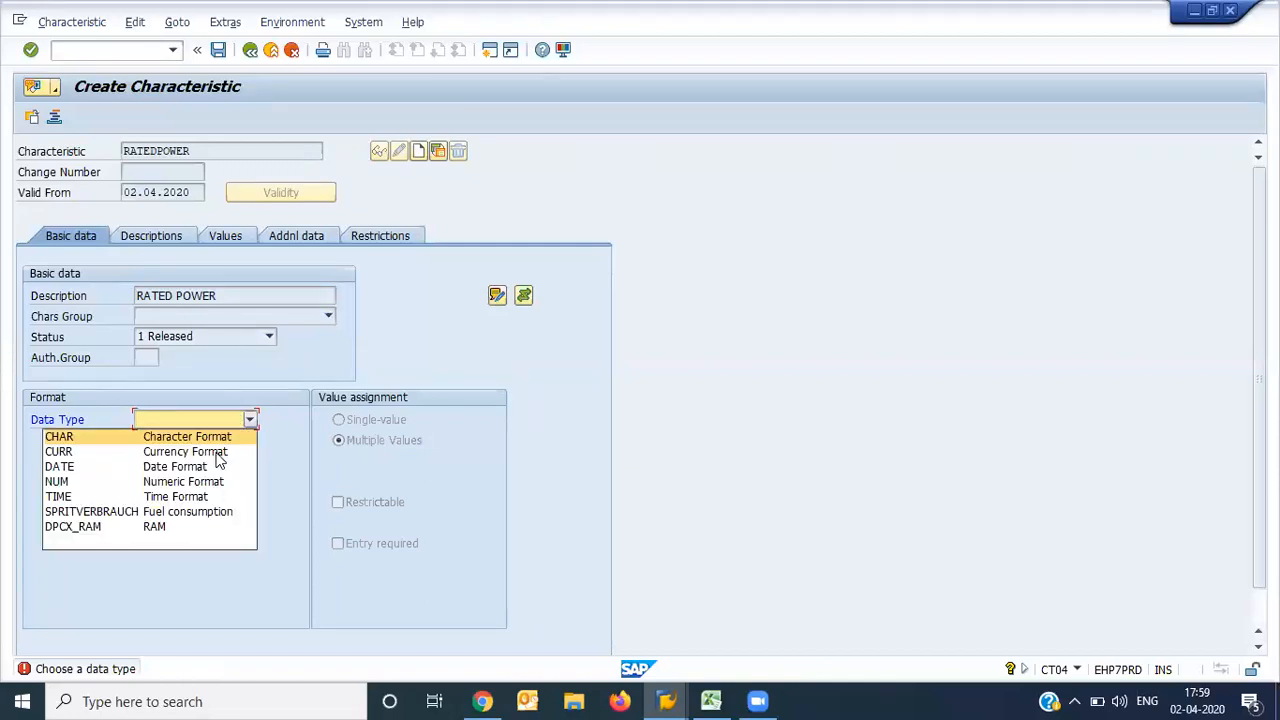
left_click(216, 441)
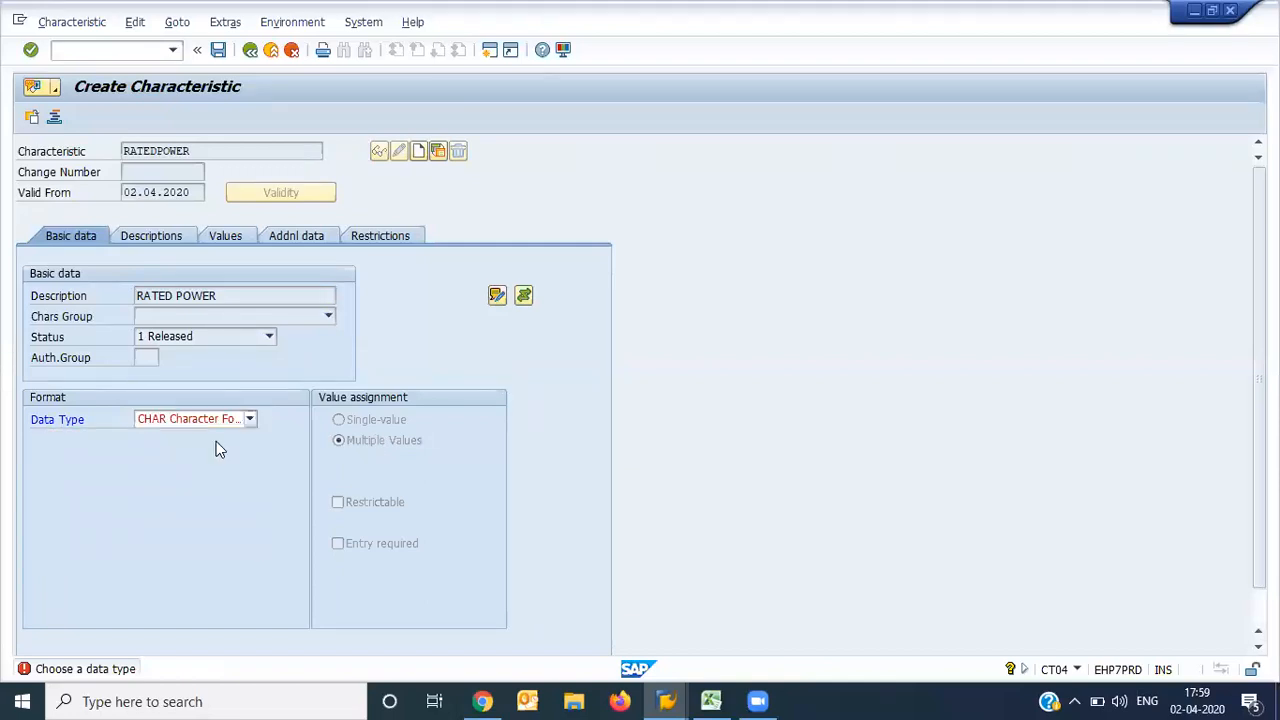
type("10")
key("Return")
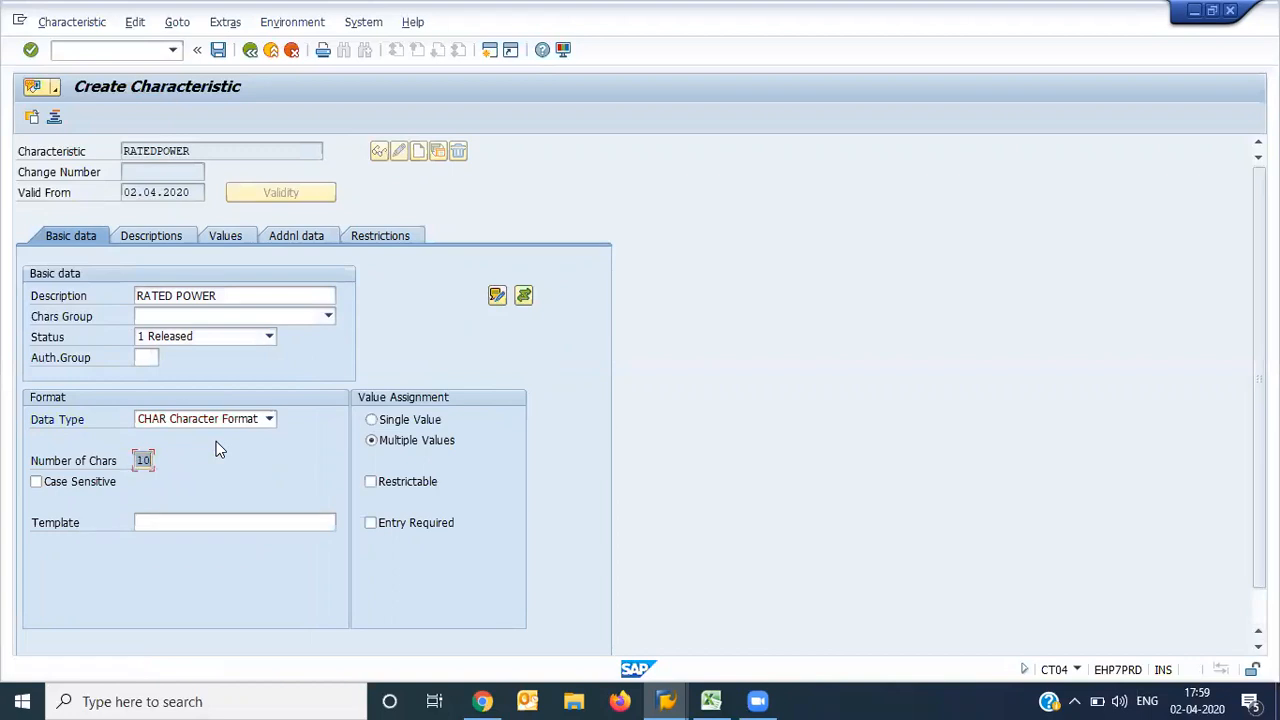
Add the allowed values 1 "50 KW", 2 "100 KW" and 3 "150 KW" to RATEDPOWER and save the characteristic
left_click(234, 236)
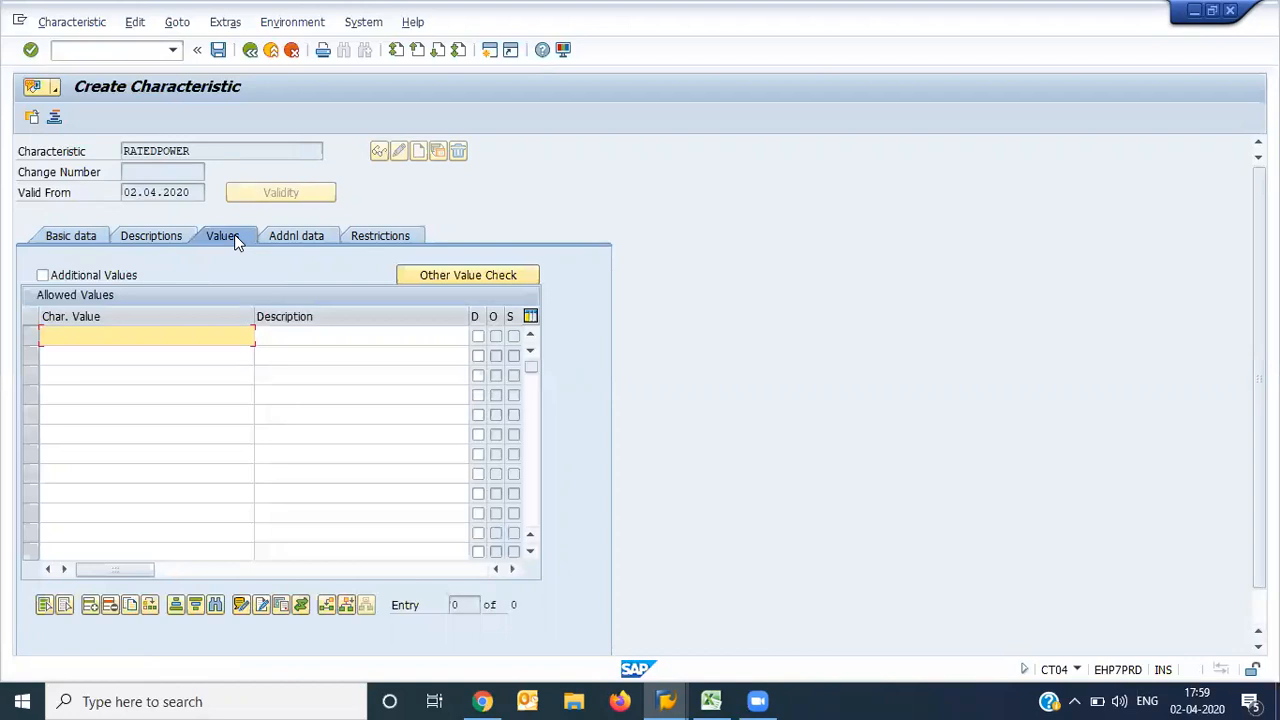
type("1")
key("Tab")
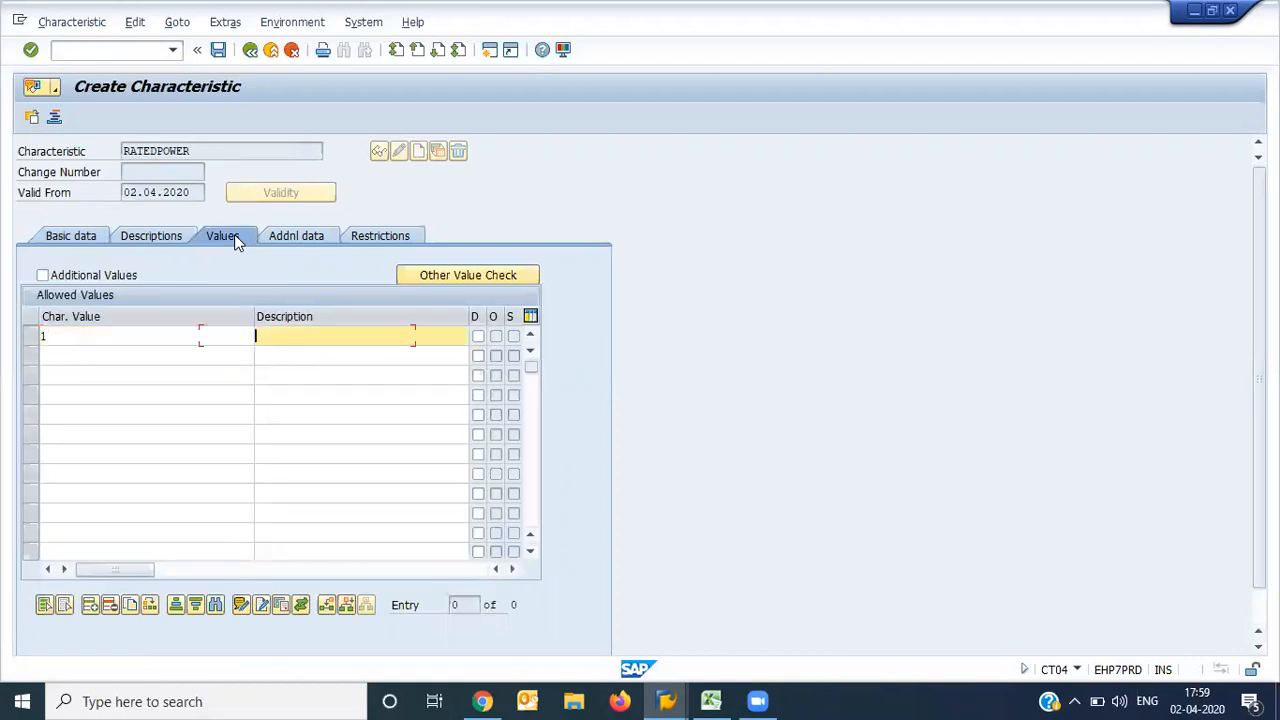
type("50 KW")
key("Down")
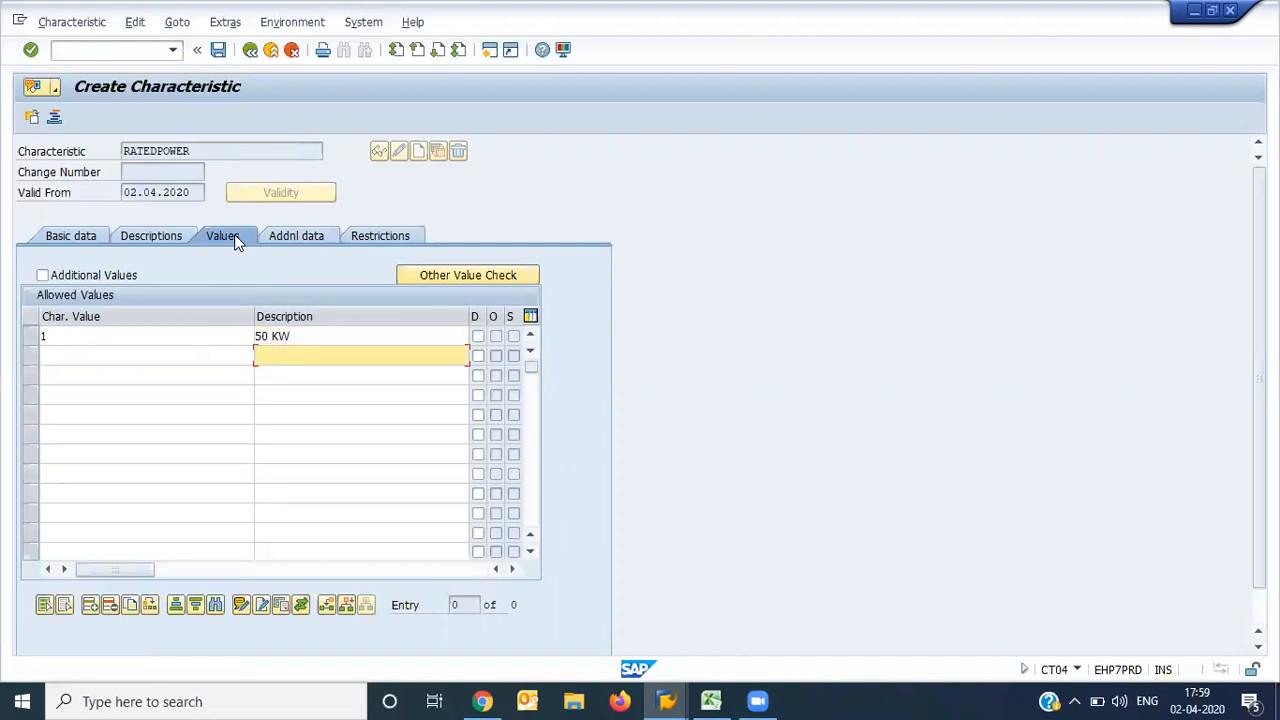
key("shift+Tab")
type("2")
key("Tab")
type("100 KW")
key("Down")
key("shift+Tab")
type("3")
key("Tab")
type("150 KW")
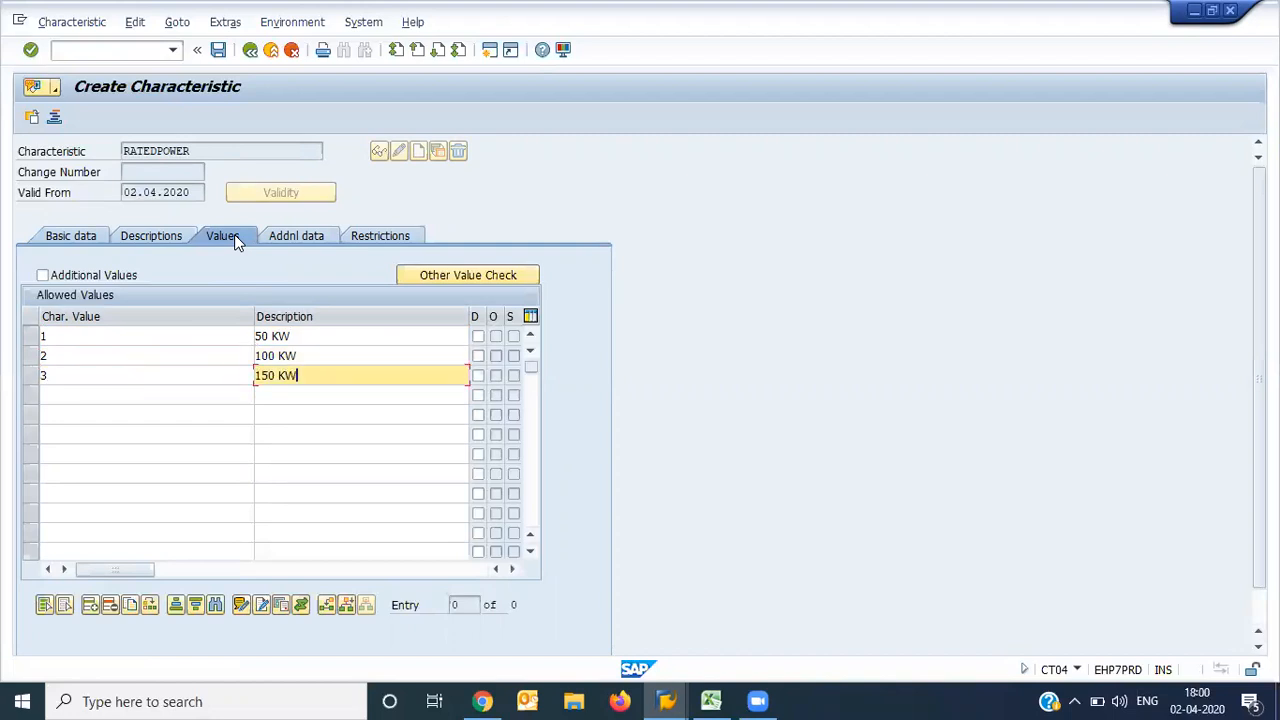
key("Return")
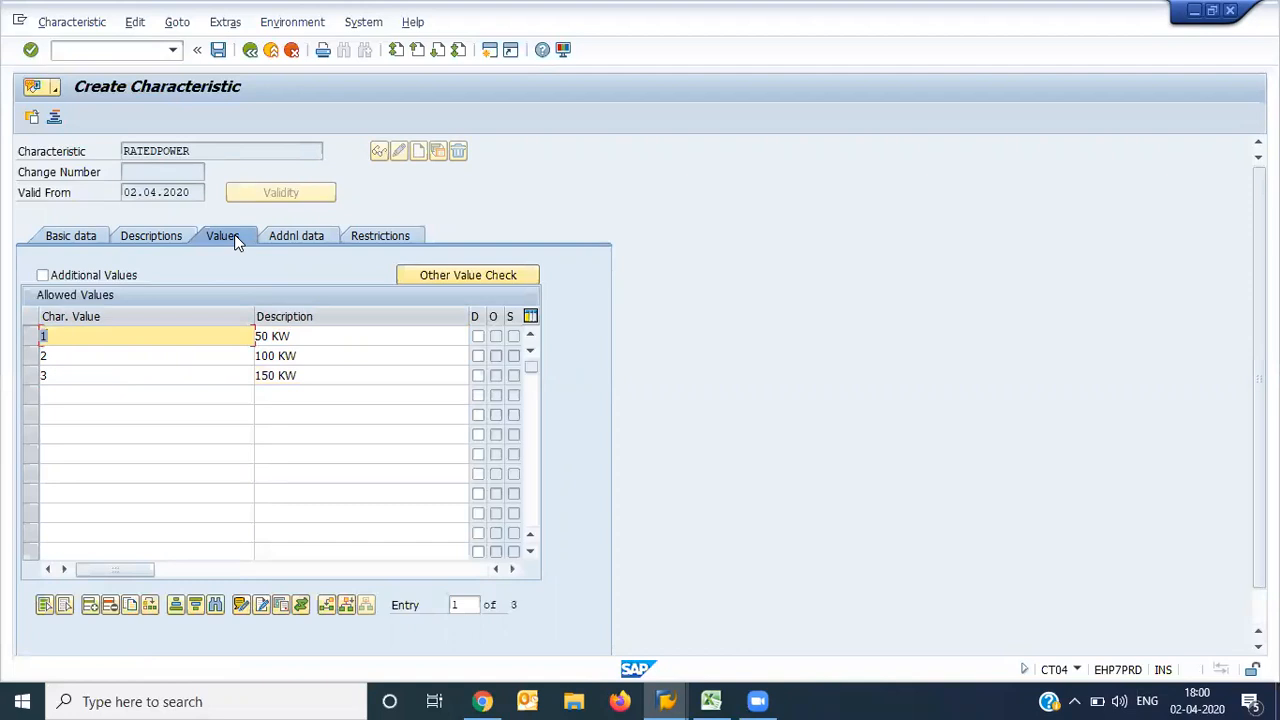
left_click(219, 49)
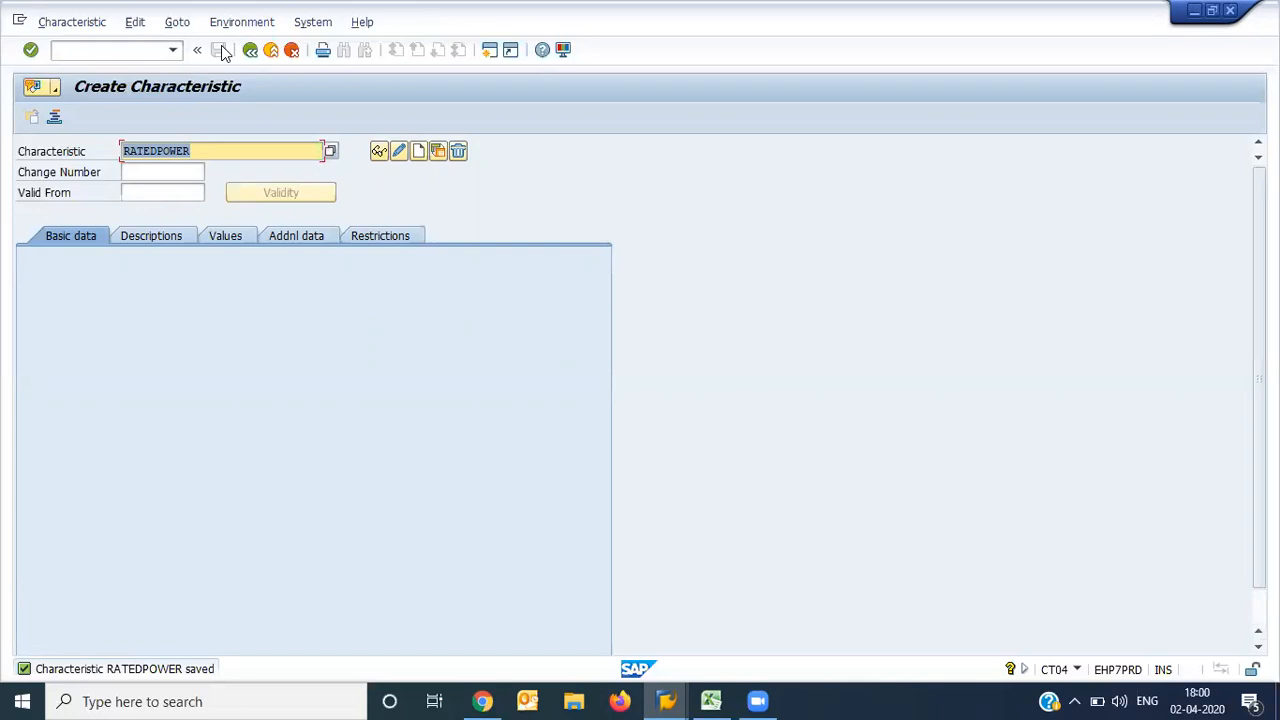
Run transaction CL02 in a new session and open the characteristics list of MOTOR_CLASS for changing
left_click(482, 58)
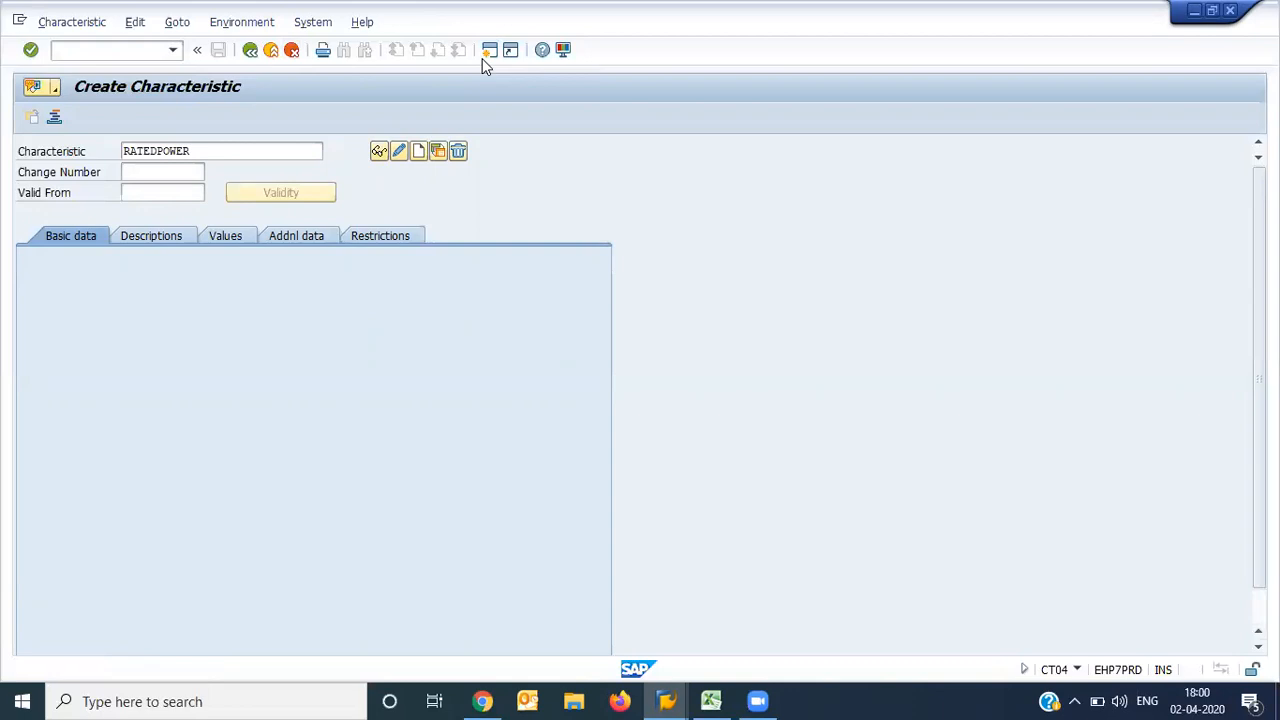
type("cl02")
key("Return")
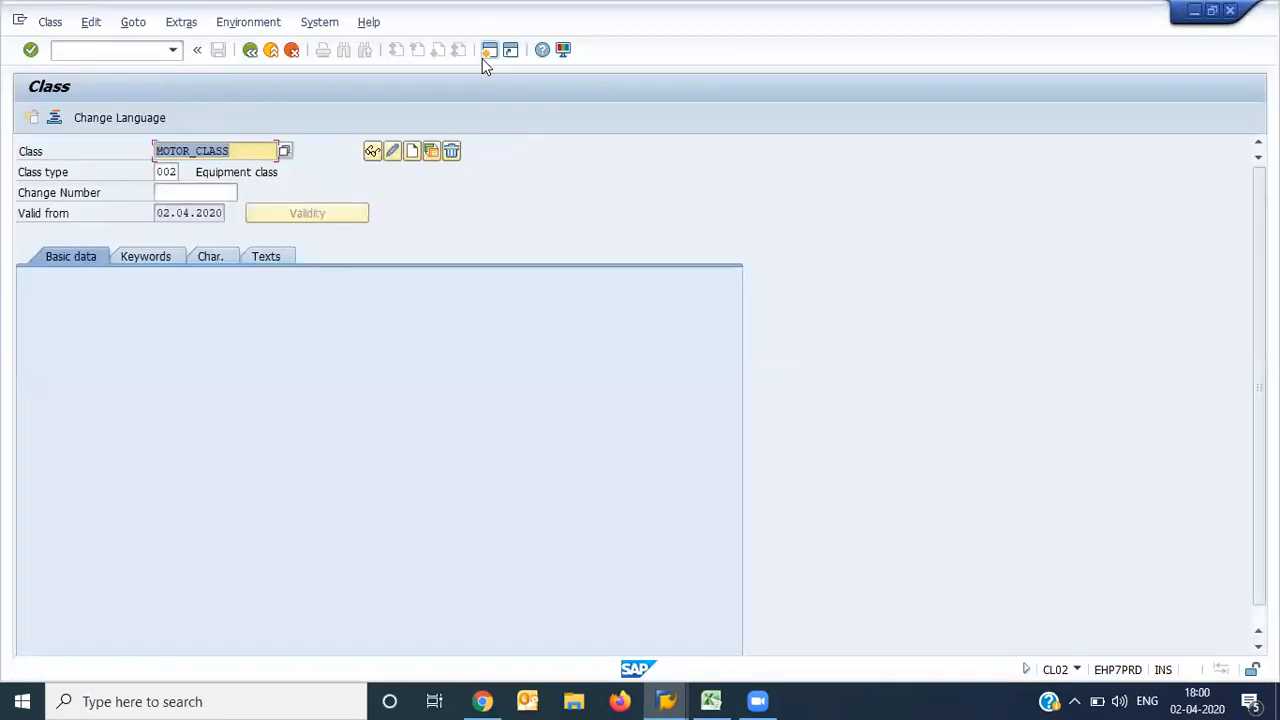
left_click(240, 141)
key("Return")
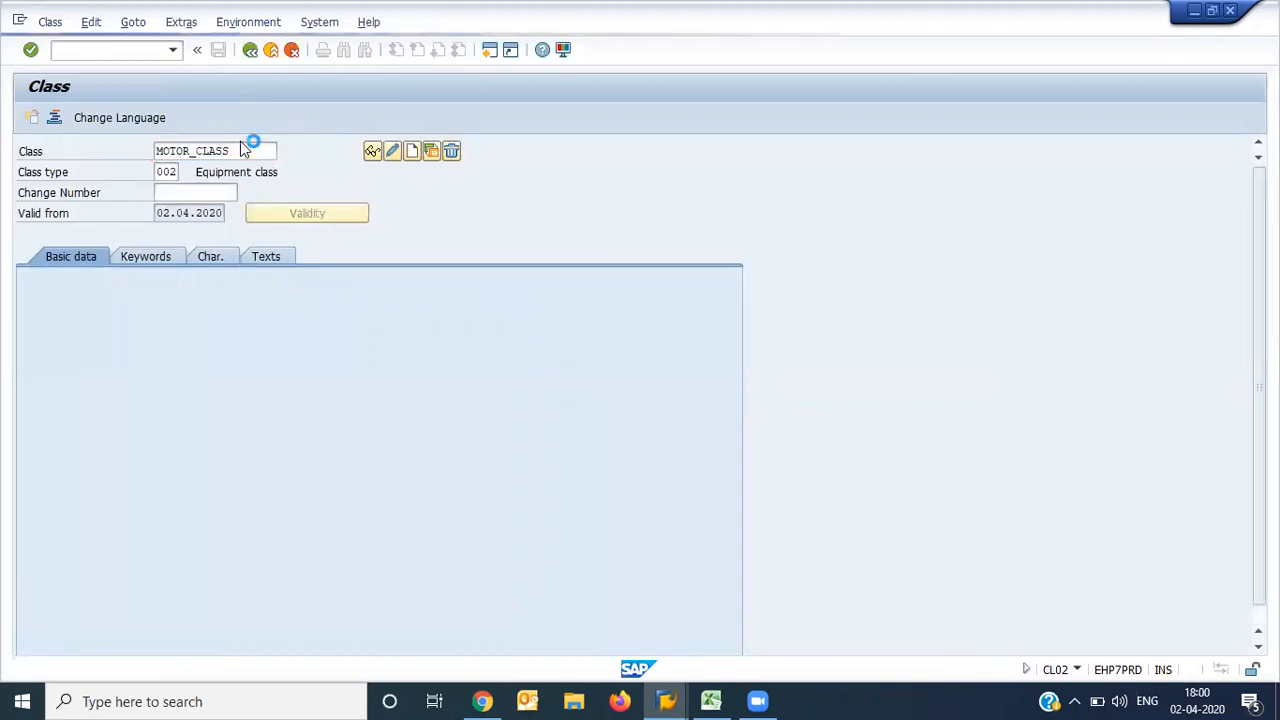
left_click(209, 257)
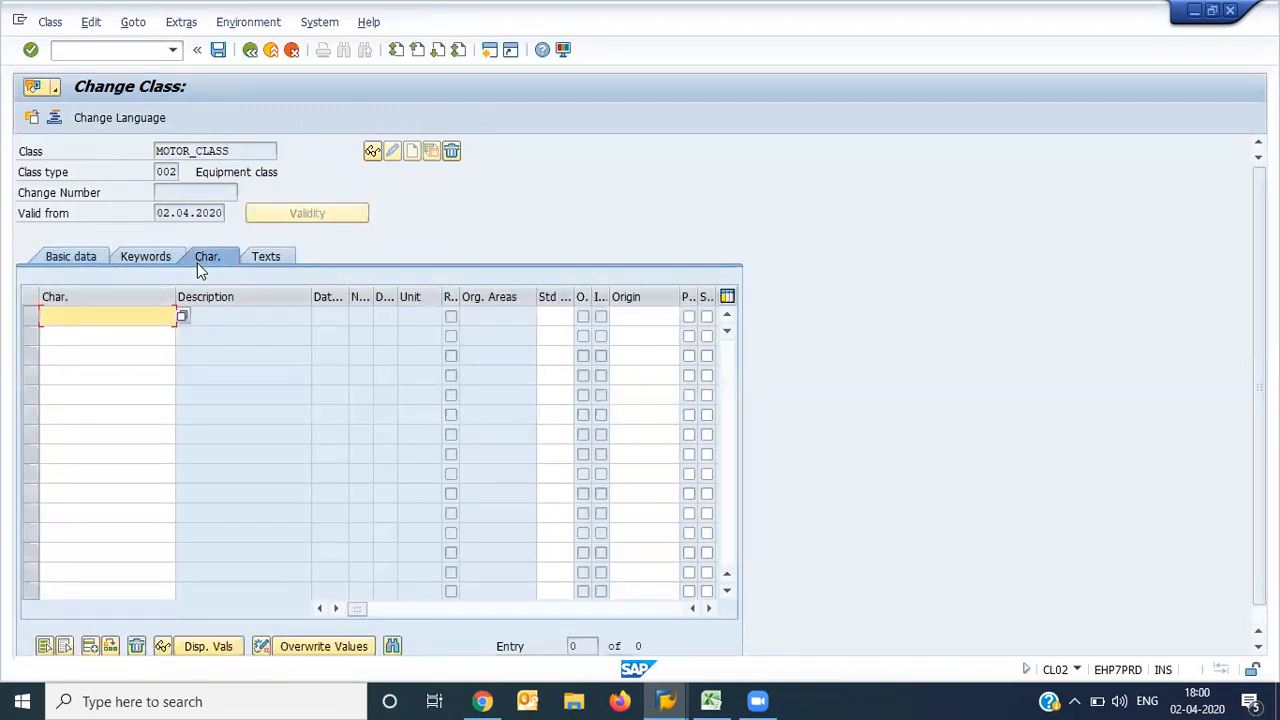
Check the characteristic list in Excel and search by characteristic name for *motor* for the class's first characteristic row
left_click(178, 318)
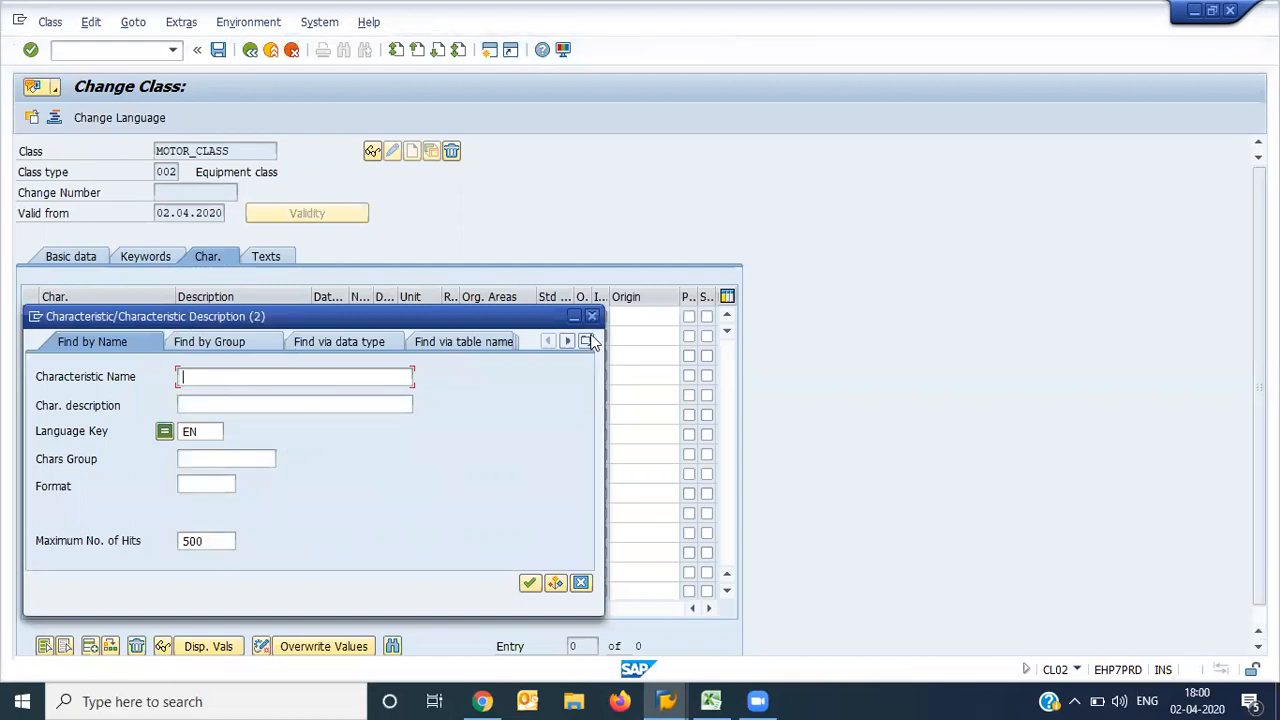
left_click(586, 341)
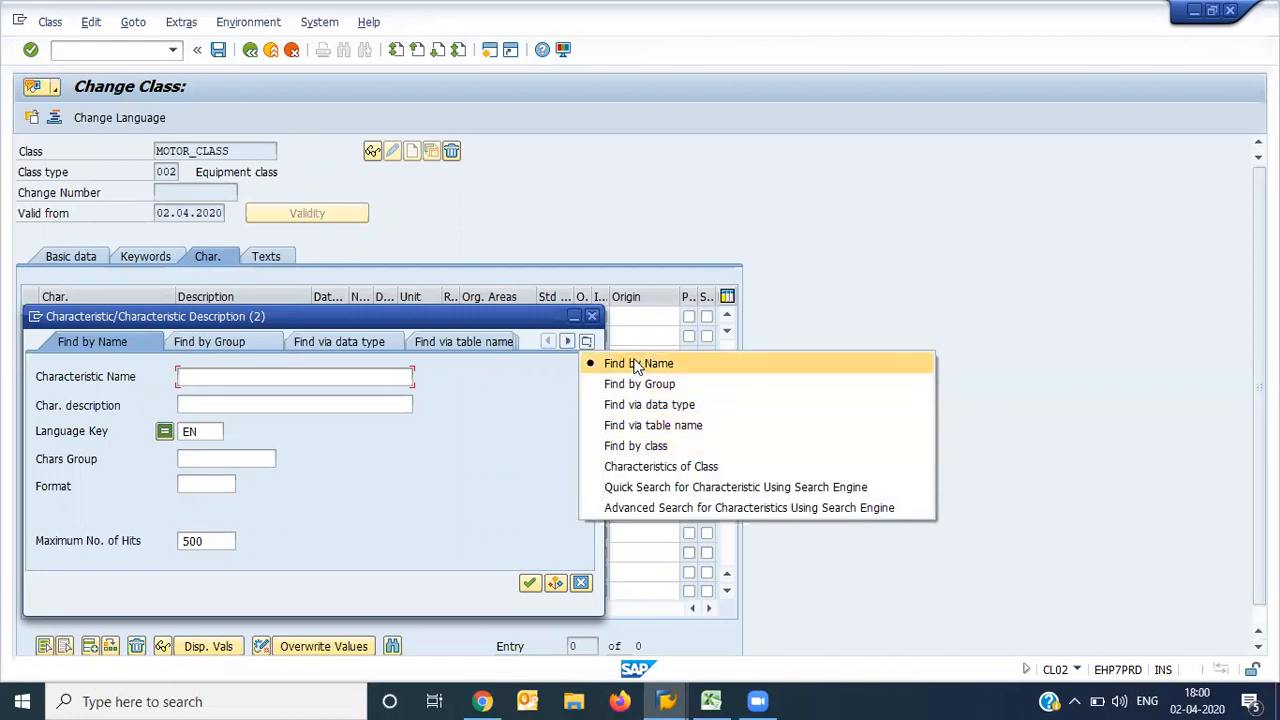
left_click(636, 366)
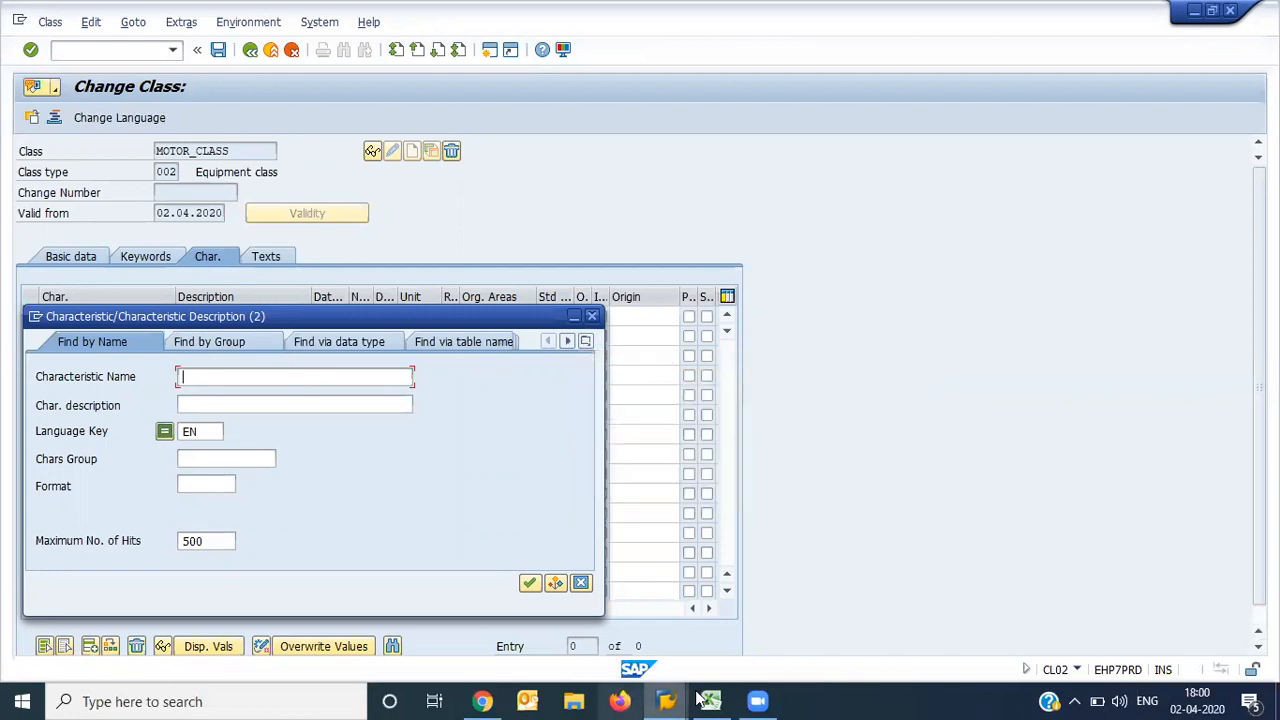
left_click(737, 699)
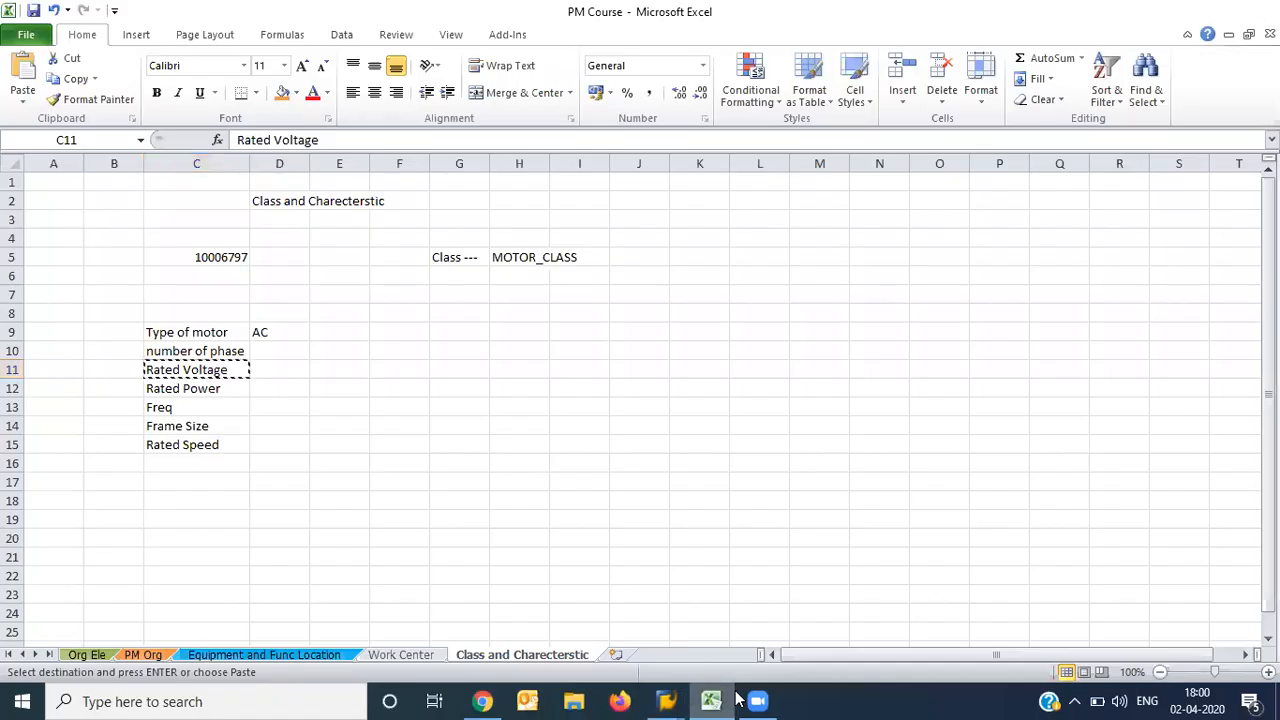
left_click(737, 699)
type("*moto")
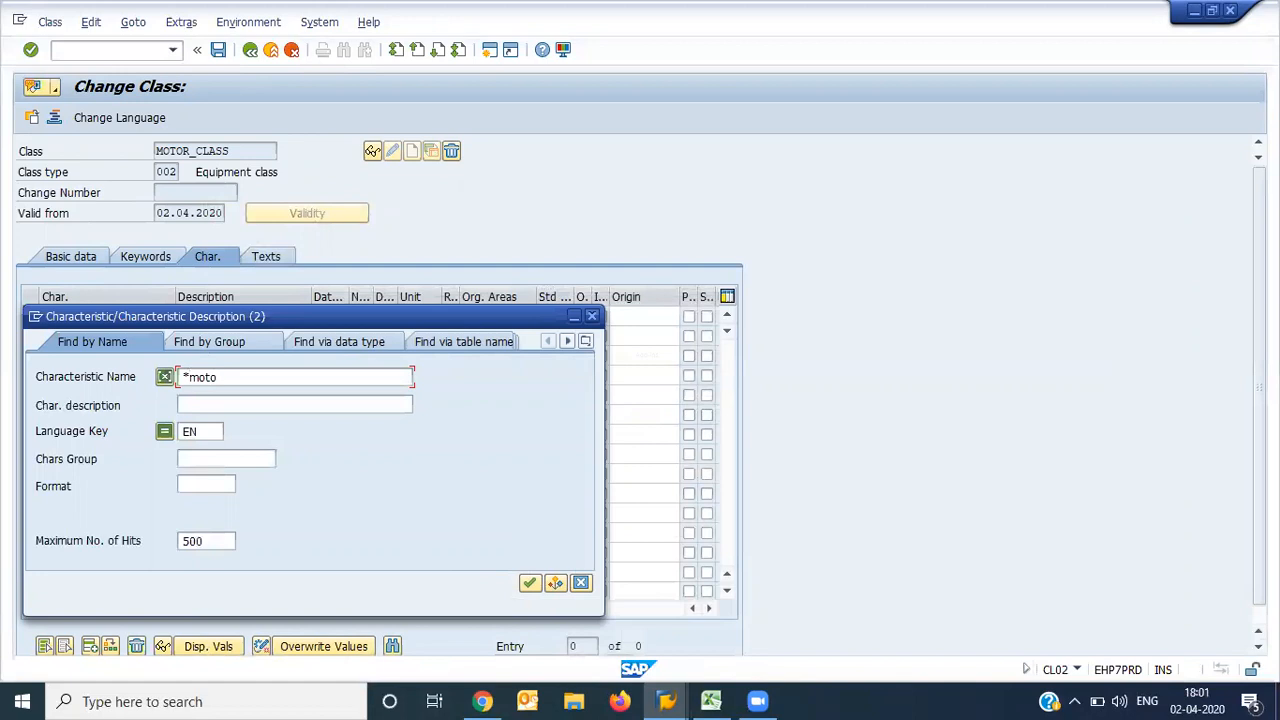
type("r*")
key("Return")
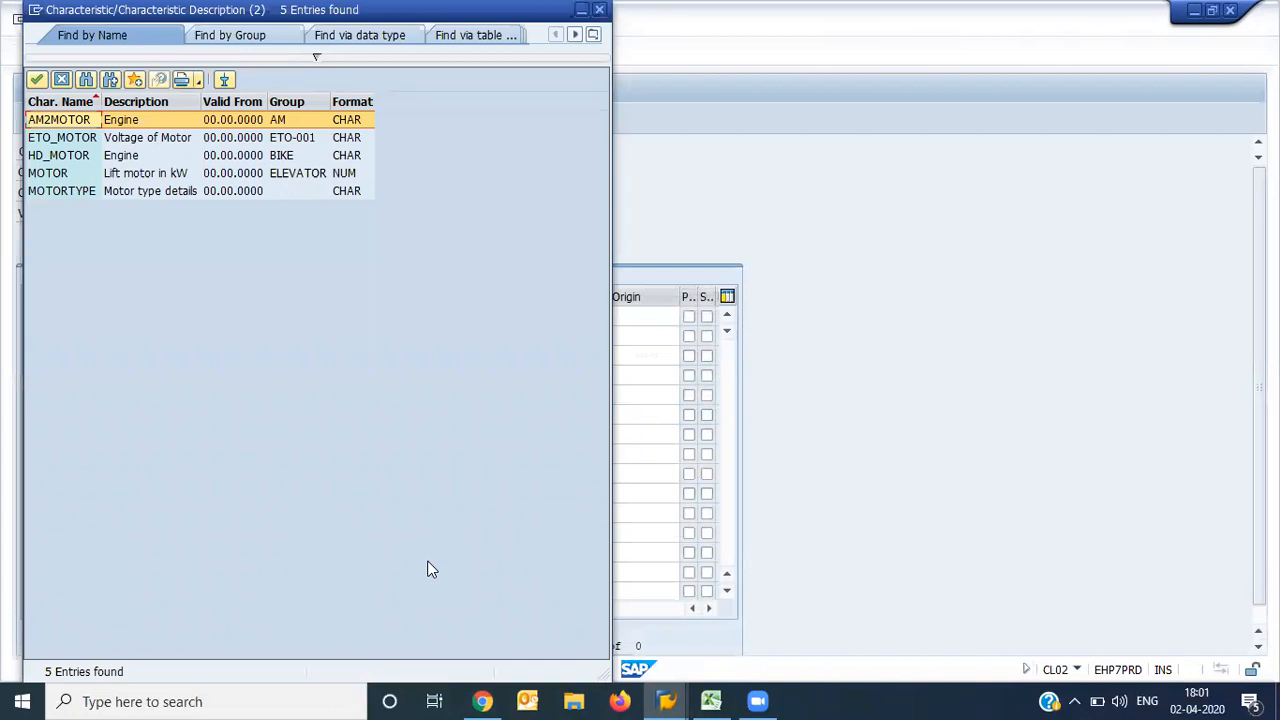
Assign the MOTORTYPE characteristic from the search results to MOTOR_CLASS
key("Down")
key("Down")
key("Down")
key("Down")
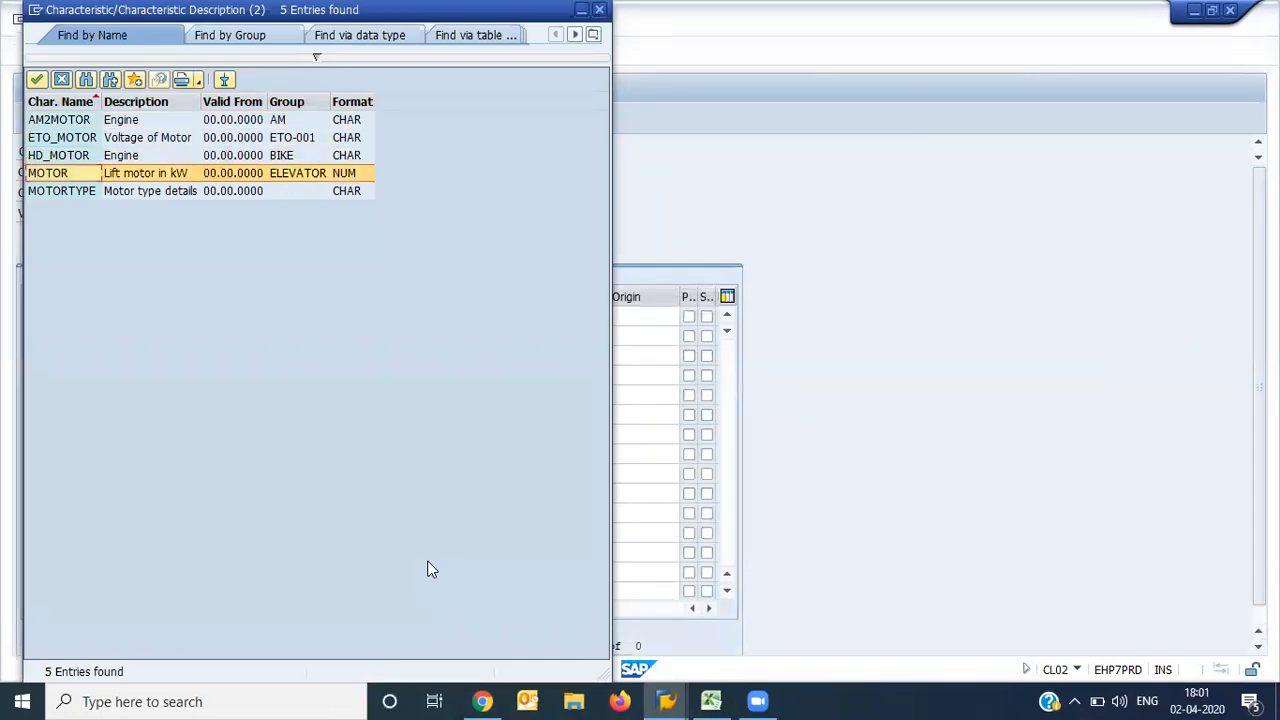
key("Return")
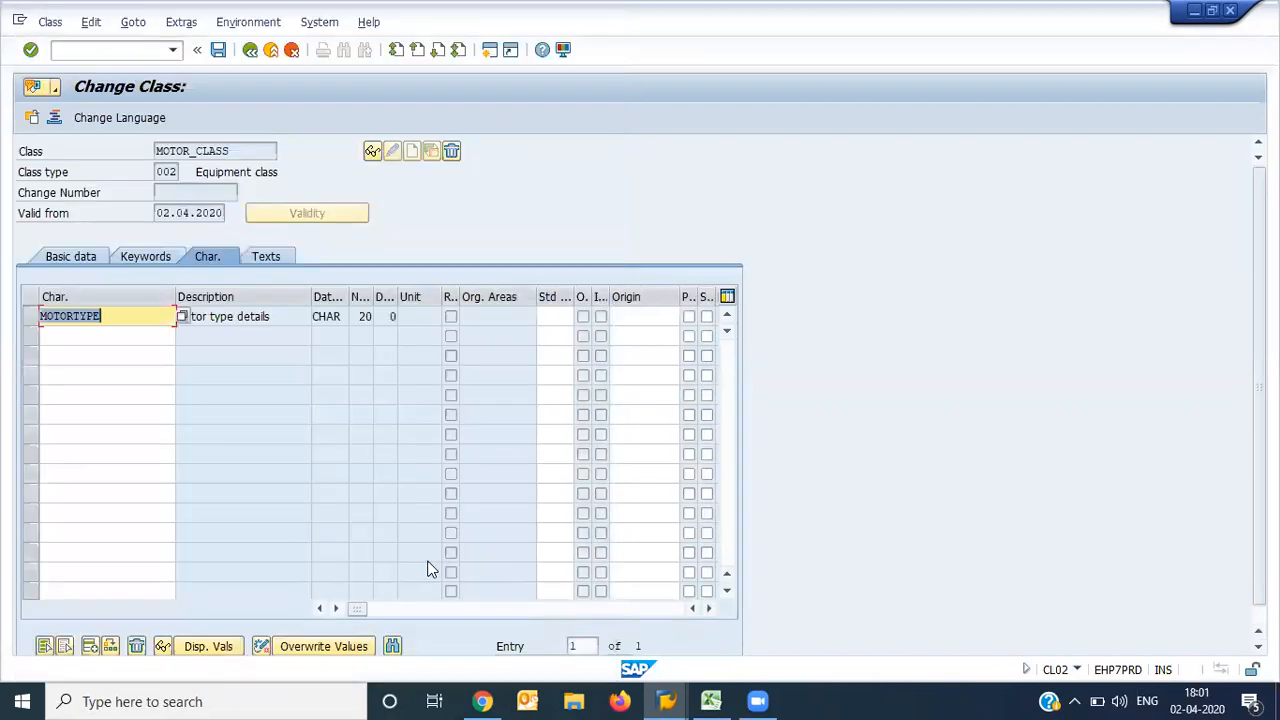
key("Return")
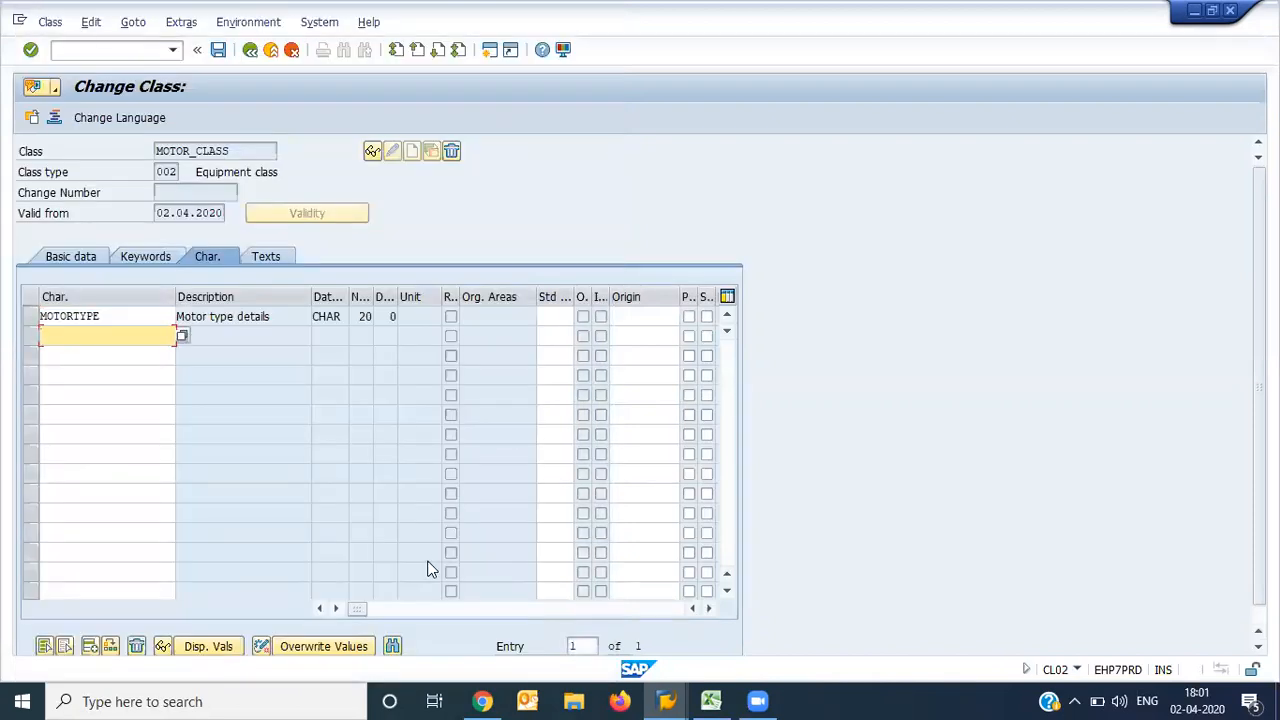
Check the characteristic list in Excel and search by characteristic name for *voltage* for the class's second characteristic row
key("alt+Tab")
key("alt+Tab")
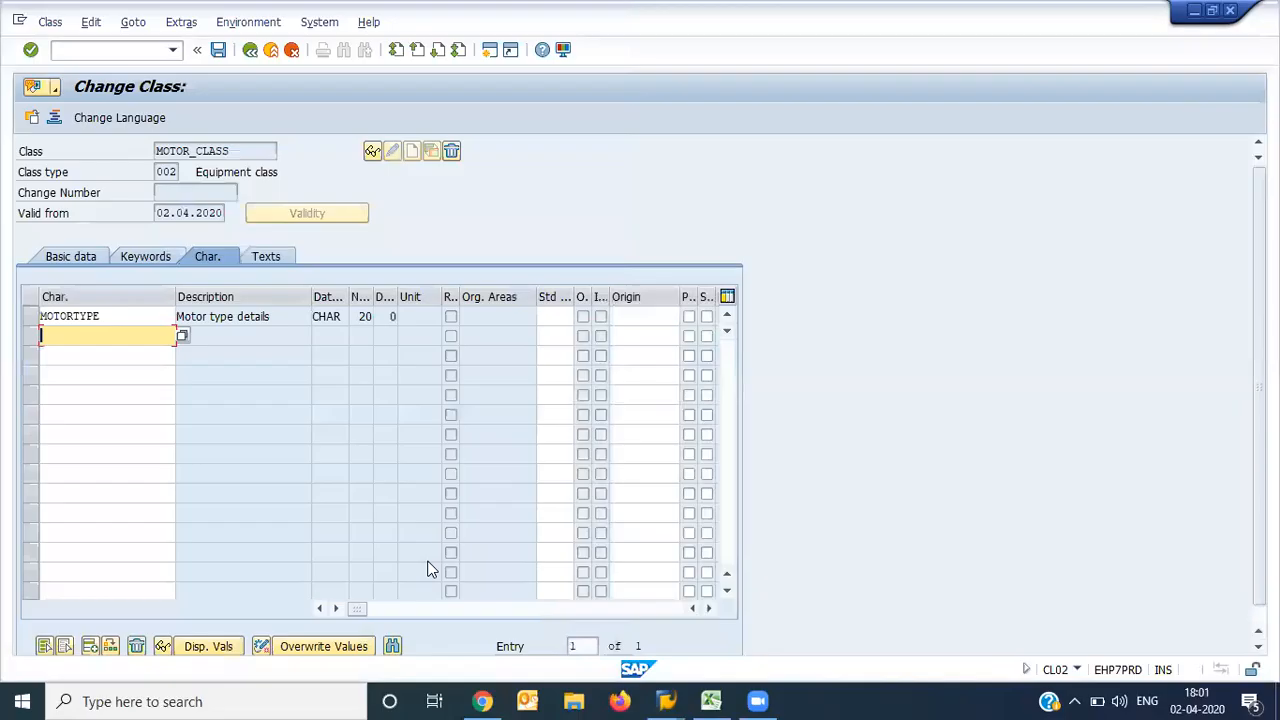
key("F4")
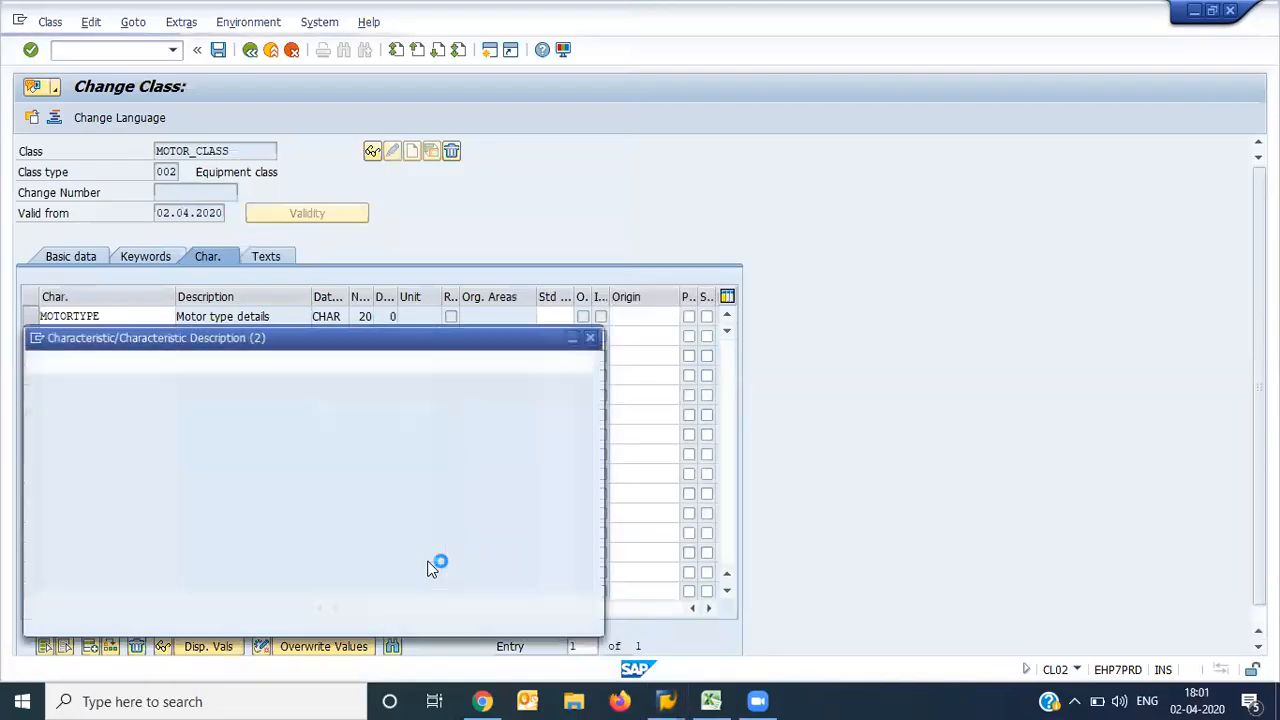
type("*")
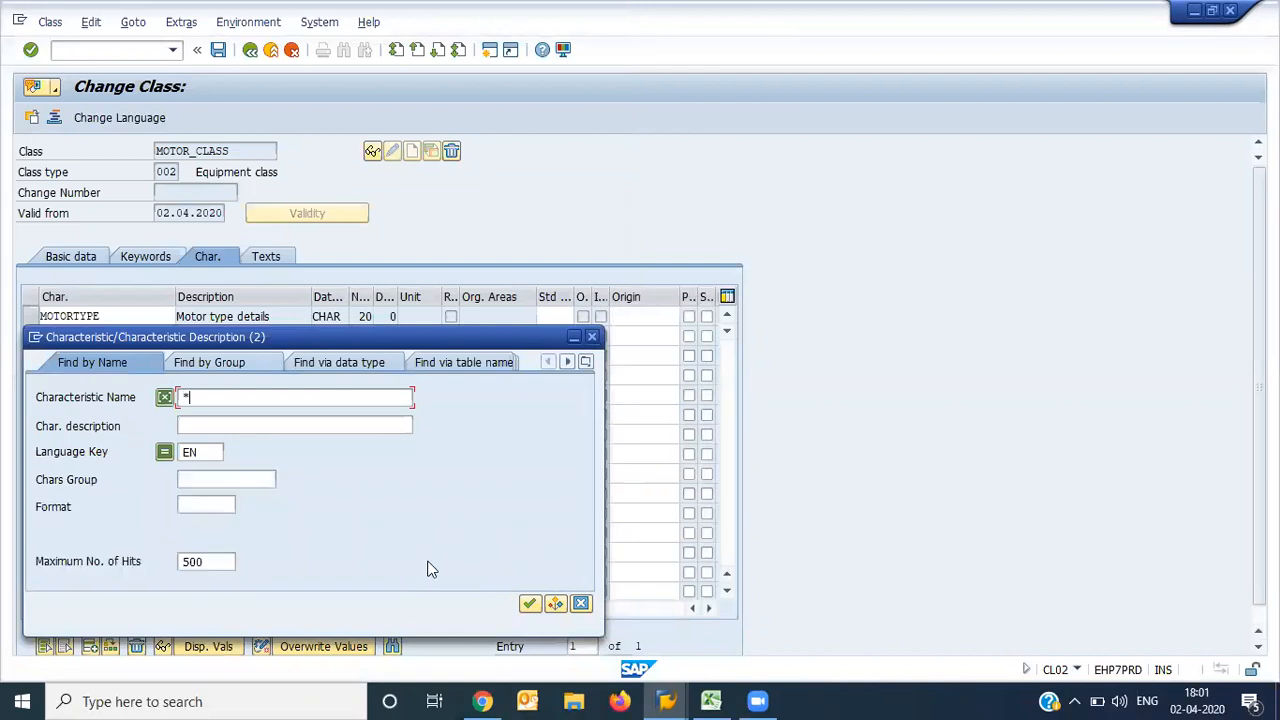
type("volatge*")
key("Return")
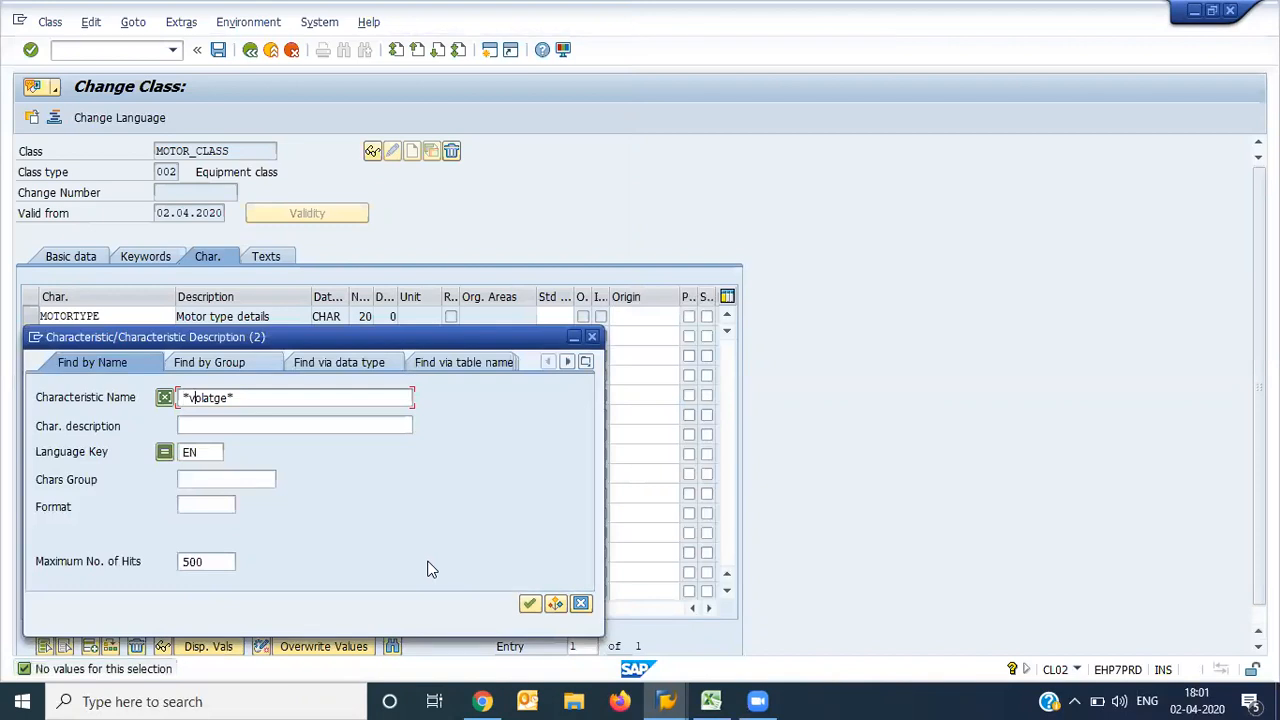
key("BackSpace")
type("a")
key("Return")
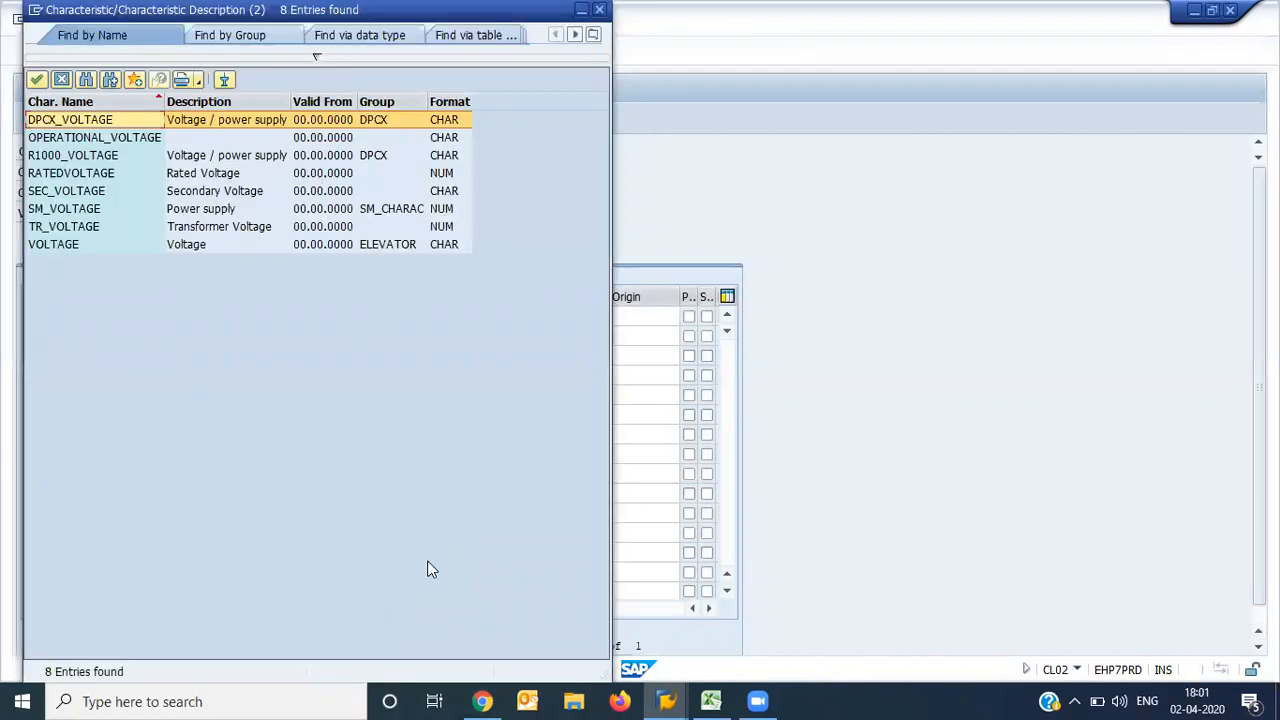
Assign the RATEDVOLTAGE characteristic from the search results to MOTOR_CLASS
key("Down")
key("Down")
key("Down")
key("Return")
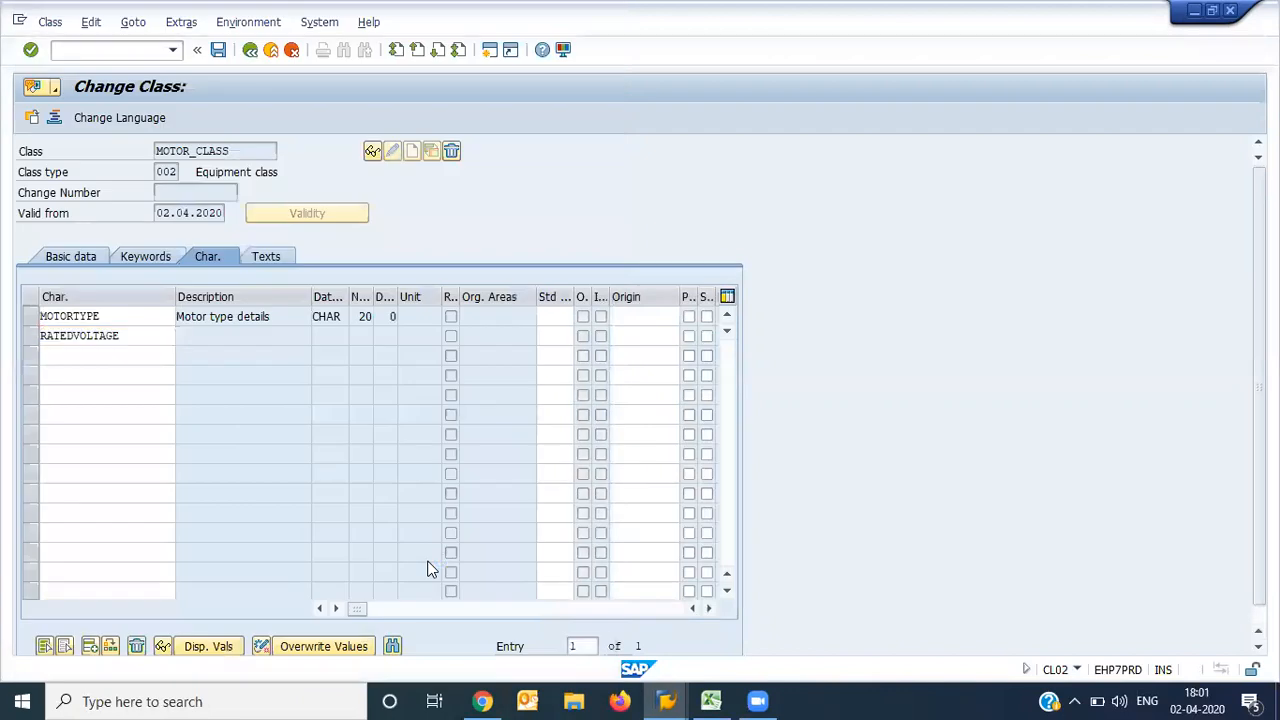
key("Return")
key("Down")
key("Down")
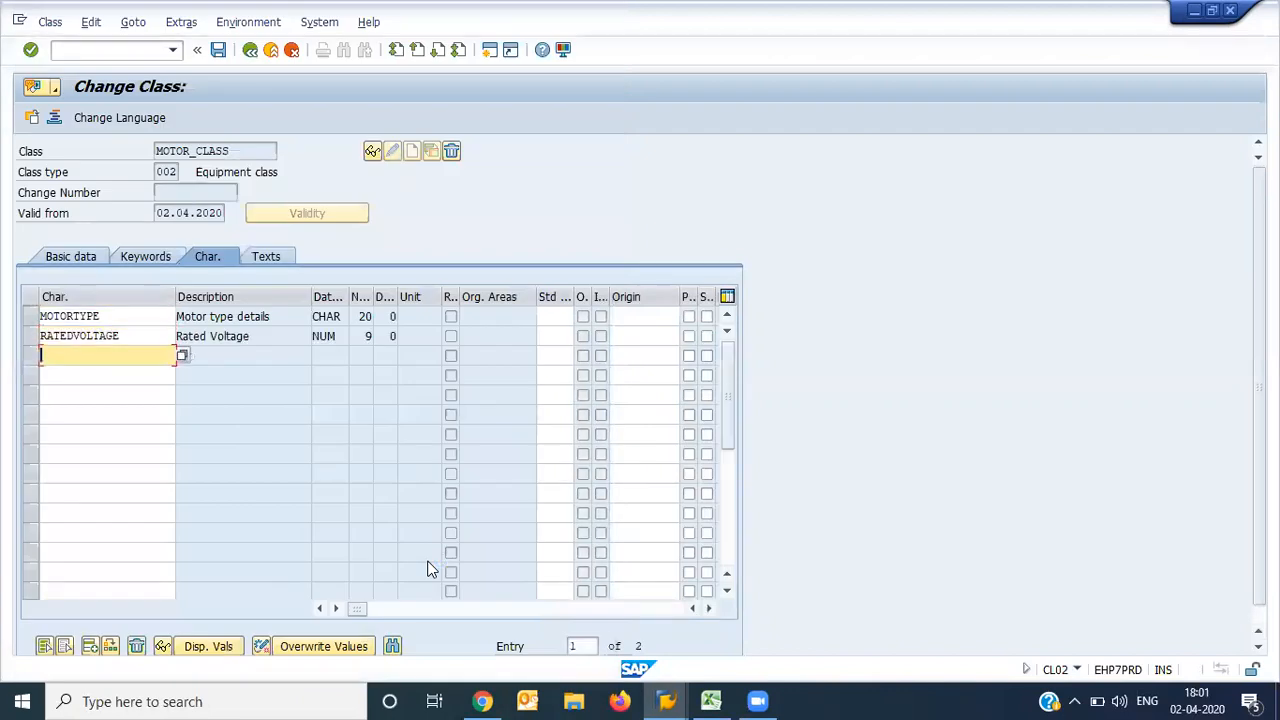
Check the list in Excel, search characteristic names for Rate*pow* and assign RATEDPOWER to the third row of MOTOR_CLASS
key("alt+Tab")
key("Down")
key("alt+Tab")
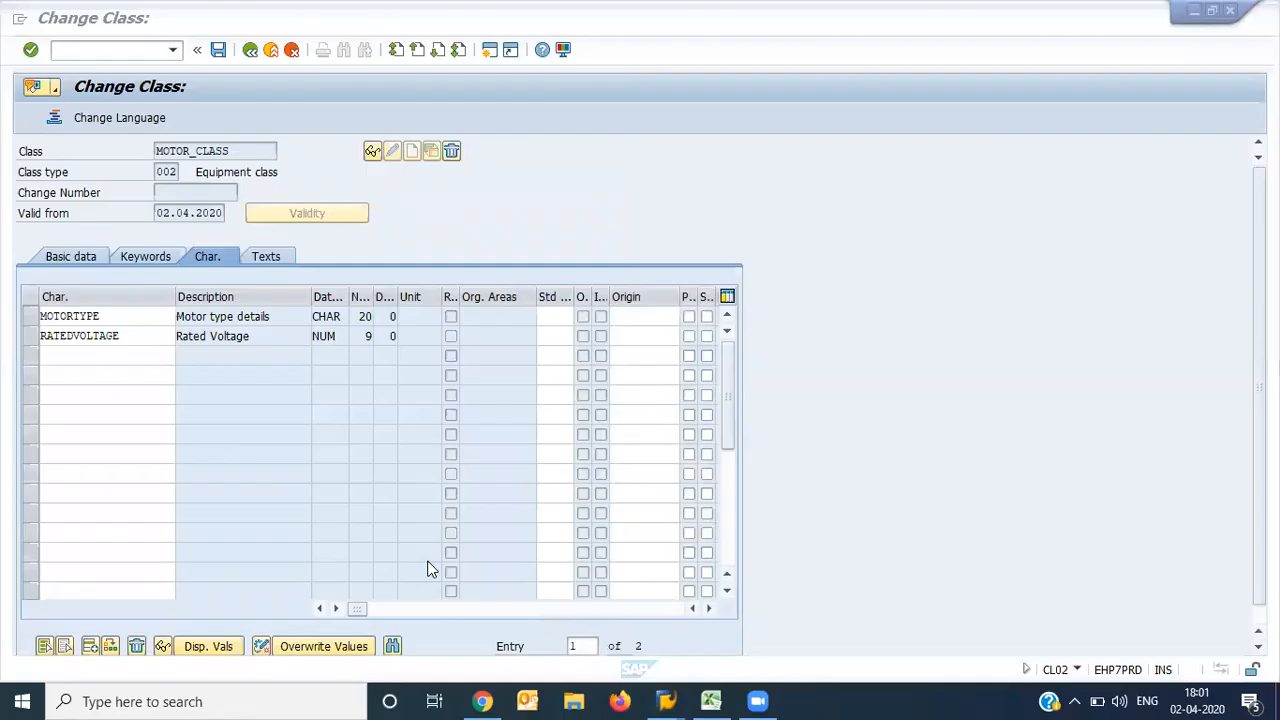
key("F4")
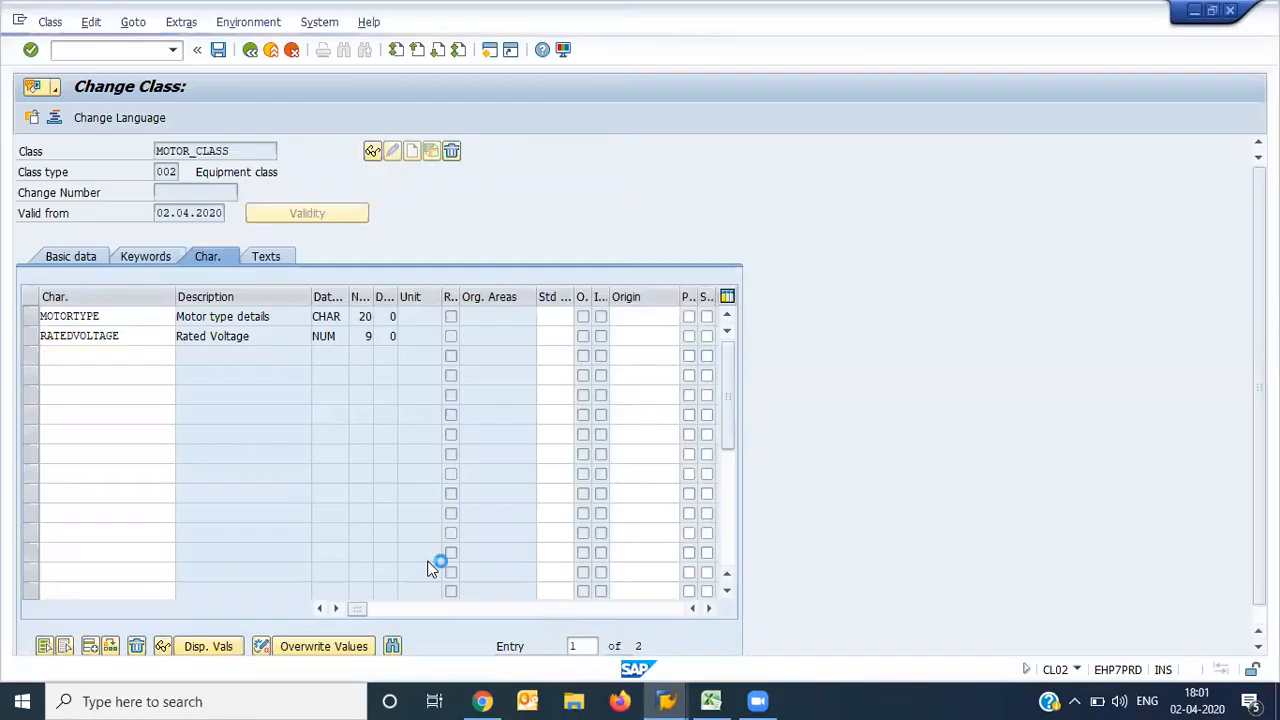
type("Rate*pow*")
key("Return")
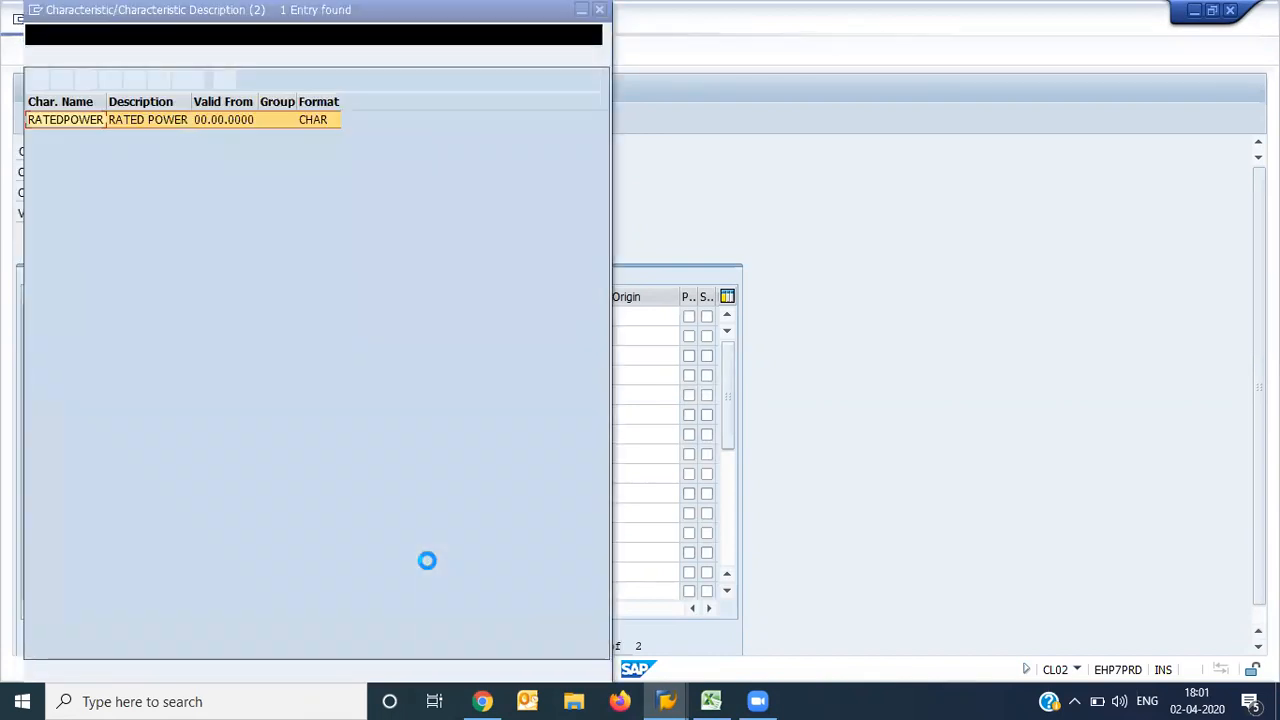
key("Return")
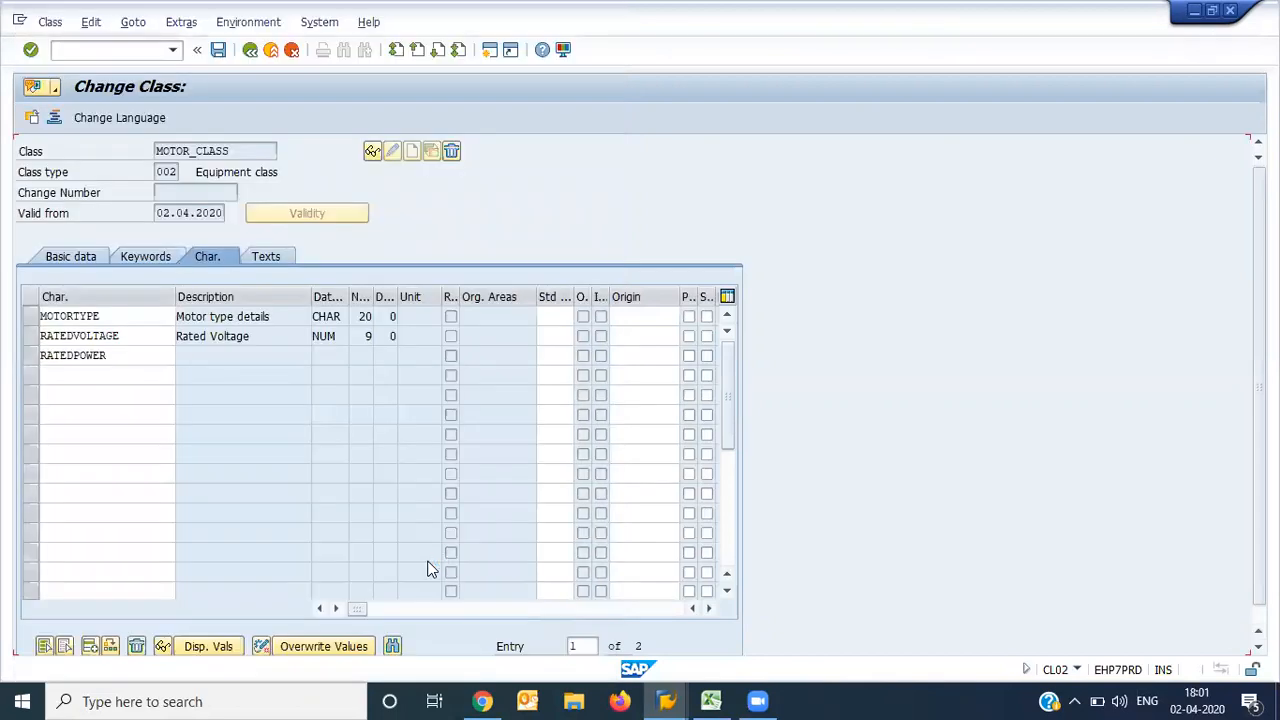
key("Return")
Check the Excel list for the remaining characteristic and enter N as the start of its name in the fourth row
key("alt+Tab")
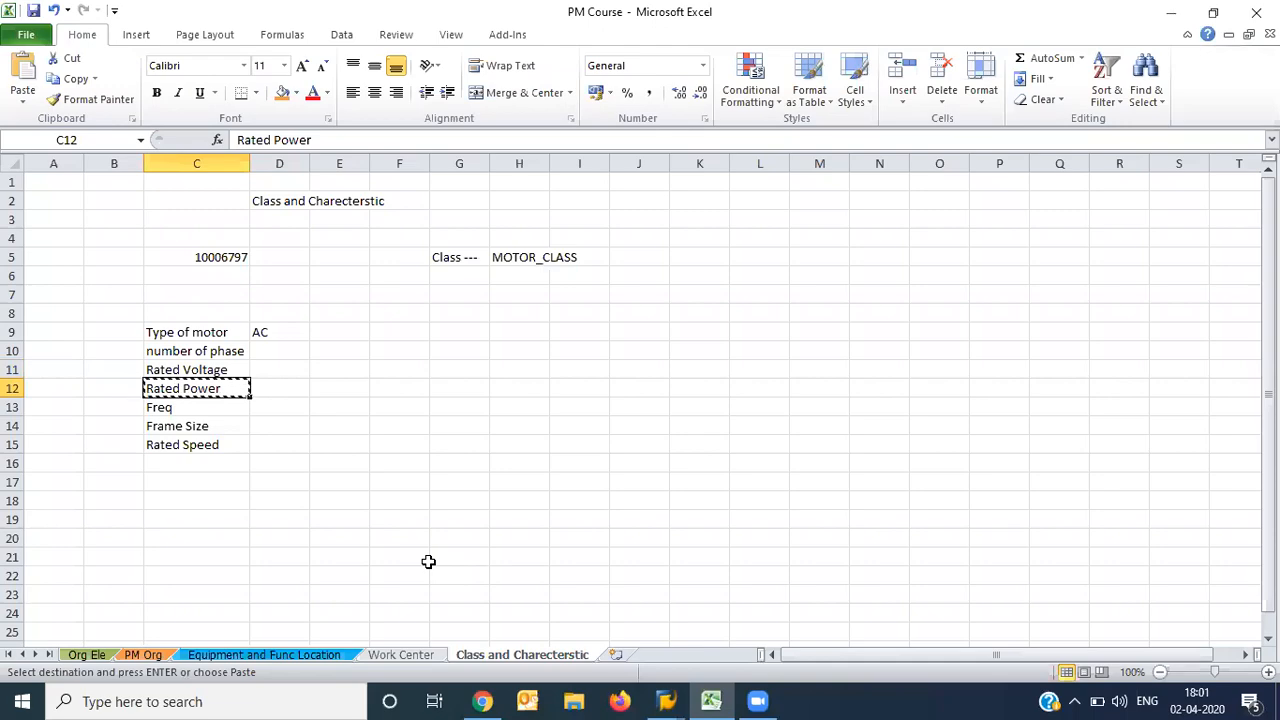
key("alt+Tab")
key("Down")
key("Down")
key("Down")
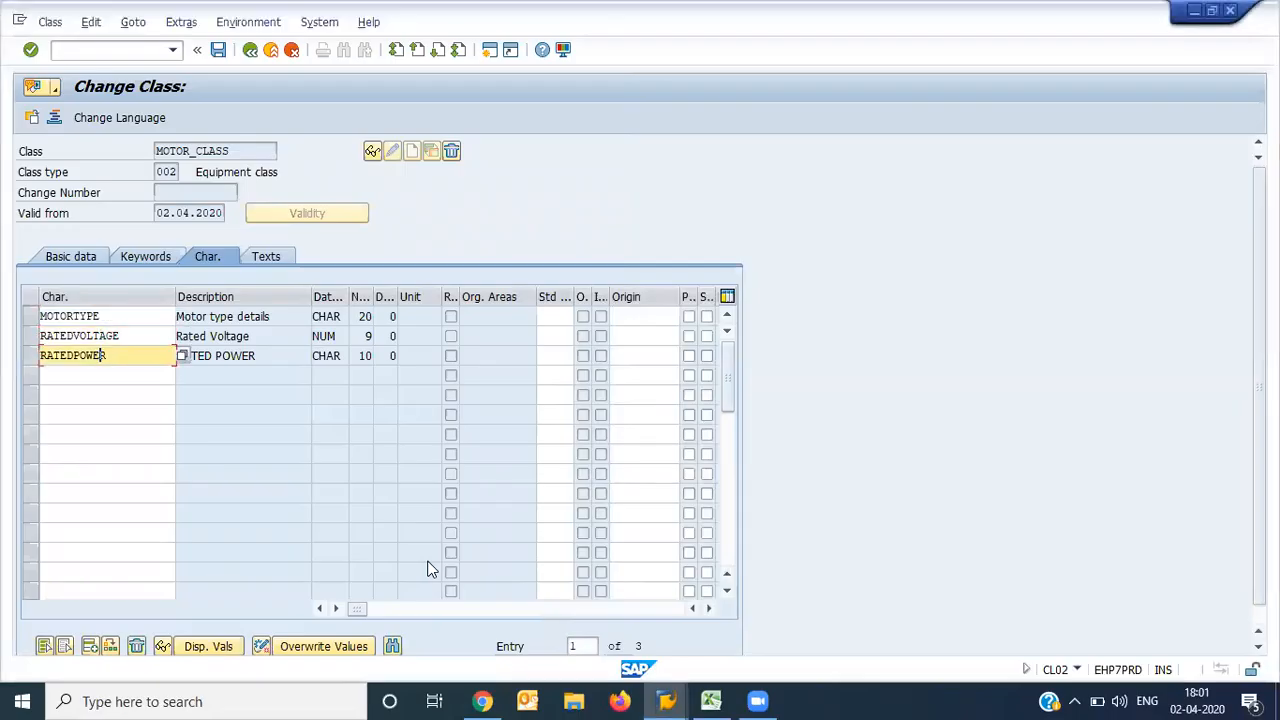
type("No of")
key("BackSpace")
key("BackSpace")
key("BackSpace")
key("BackSpace")
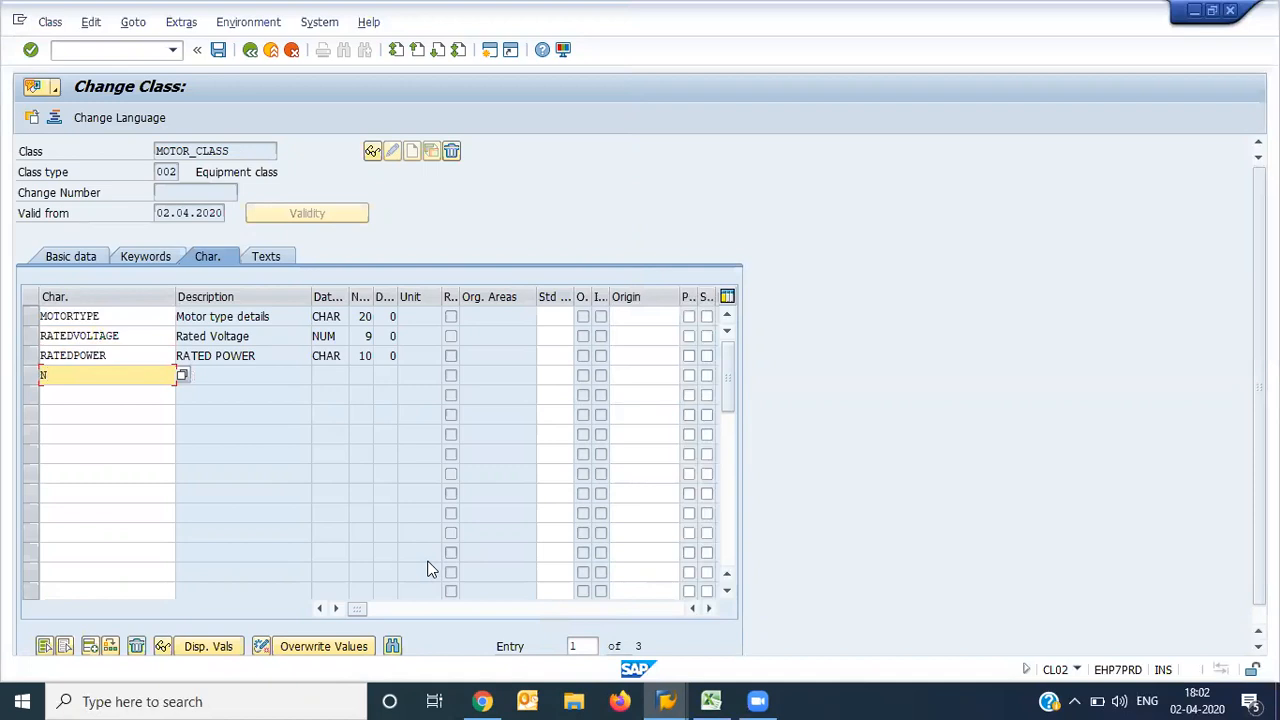
Search for the phase characteristic by name with *phase*no* and with *phase*num*
key("Return")
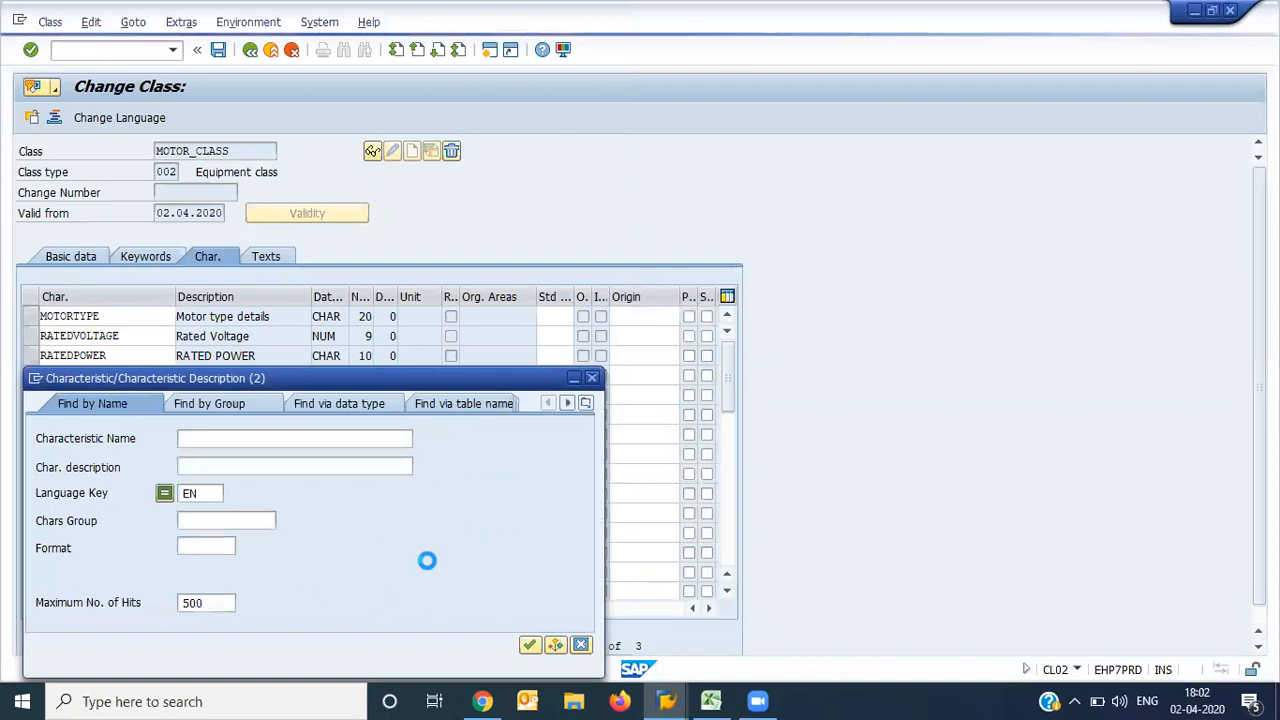
type("*p")
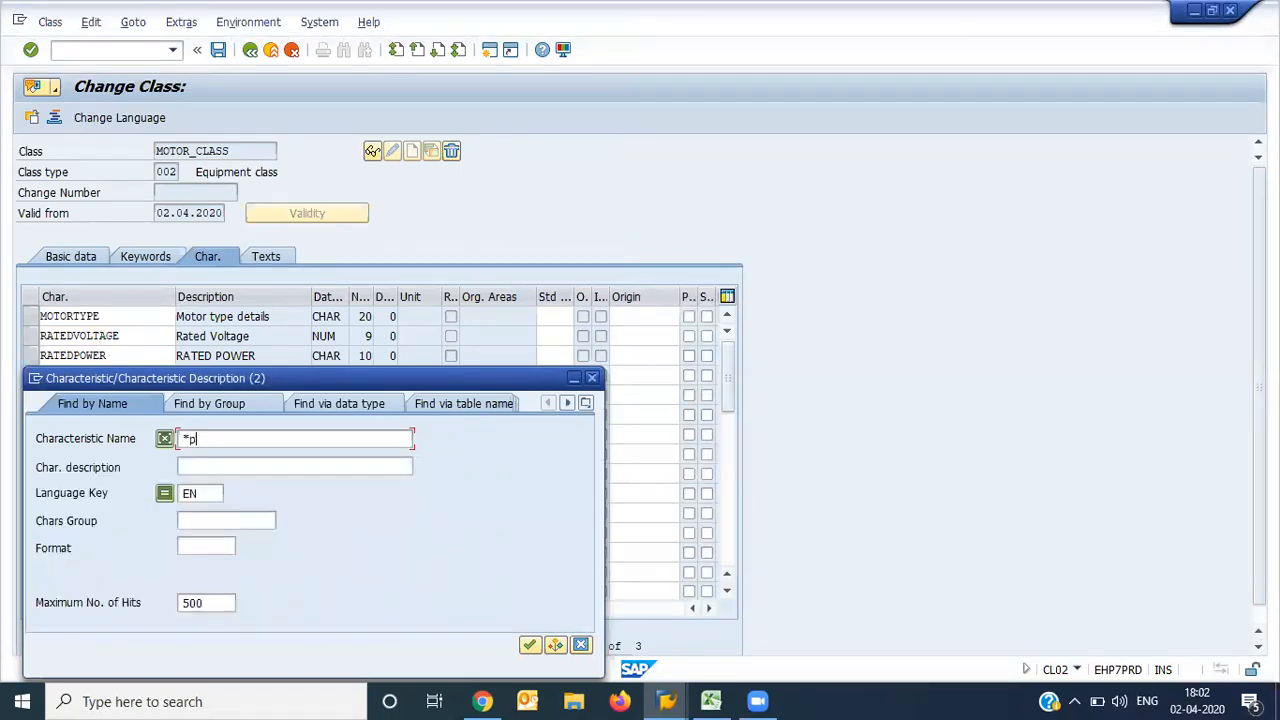
type("hase*no*")
key("Return")
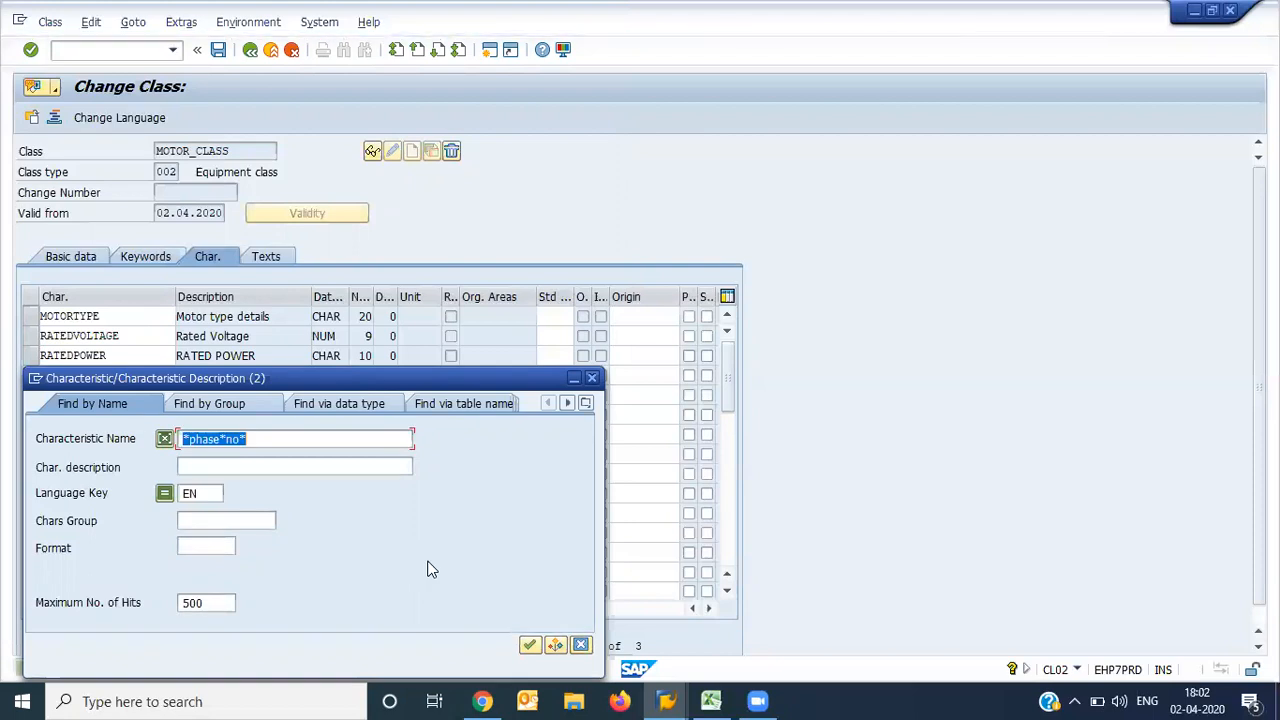
key("Right")
key("Right")
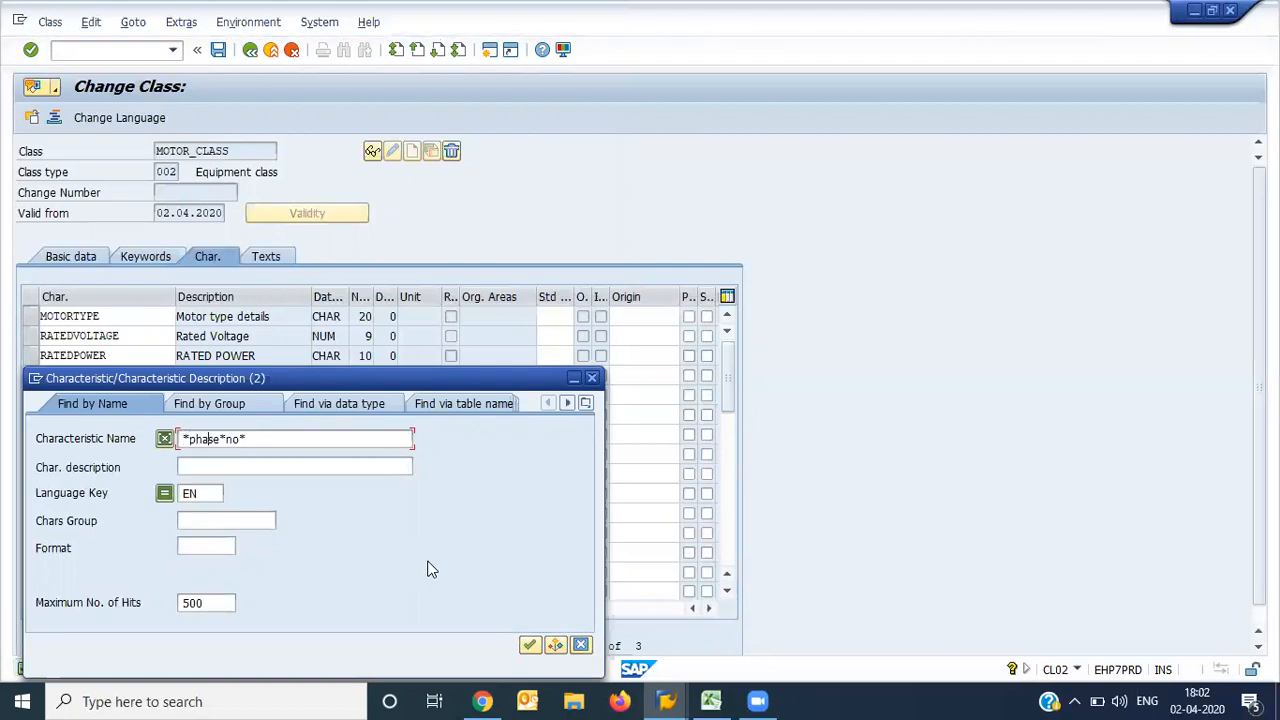
key("BackSpace")
type("um")
key("Return")
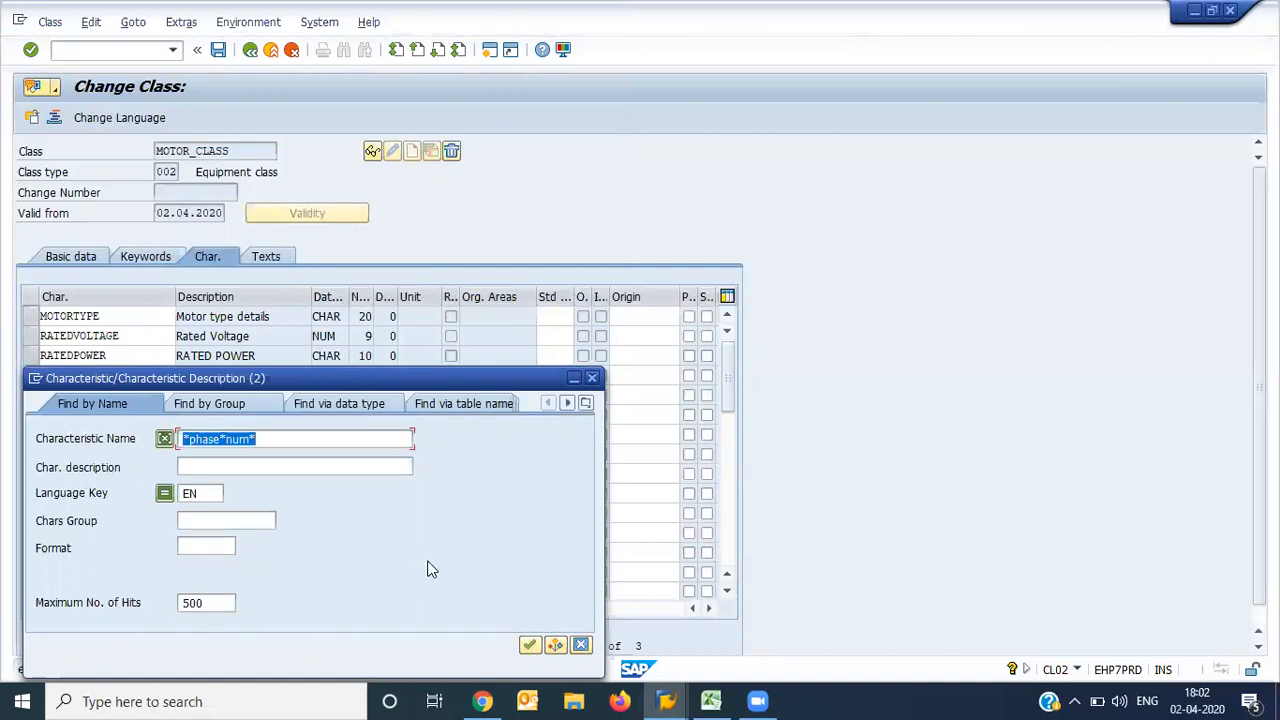
Widen the characteristic name search to *phase*, review the list and close it without choosing an entry
key("Right")
key("Right")
key("Right")
key("Right")
key("Right")
key("Right")
key("BackSpace")
key("BackSpace")
key("BackSpace")
key("BackSpace")
key("Return")
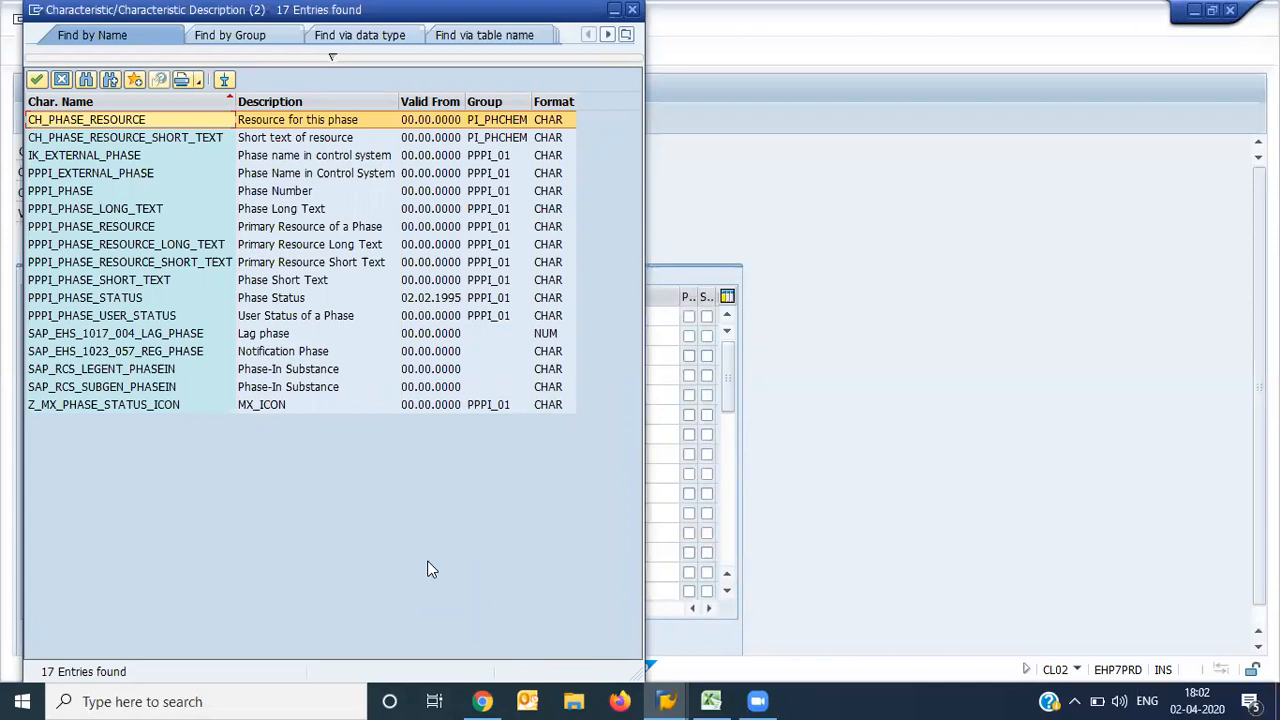
key("Escape")
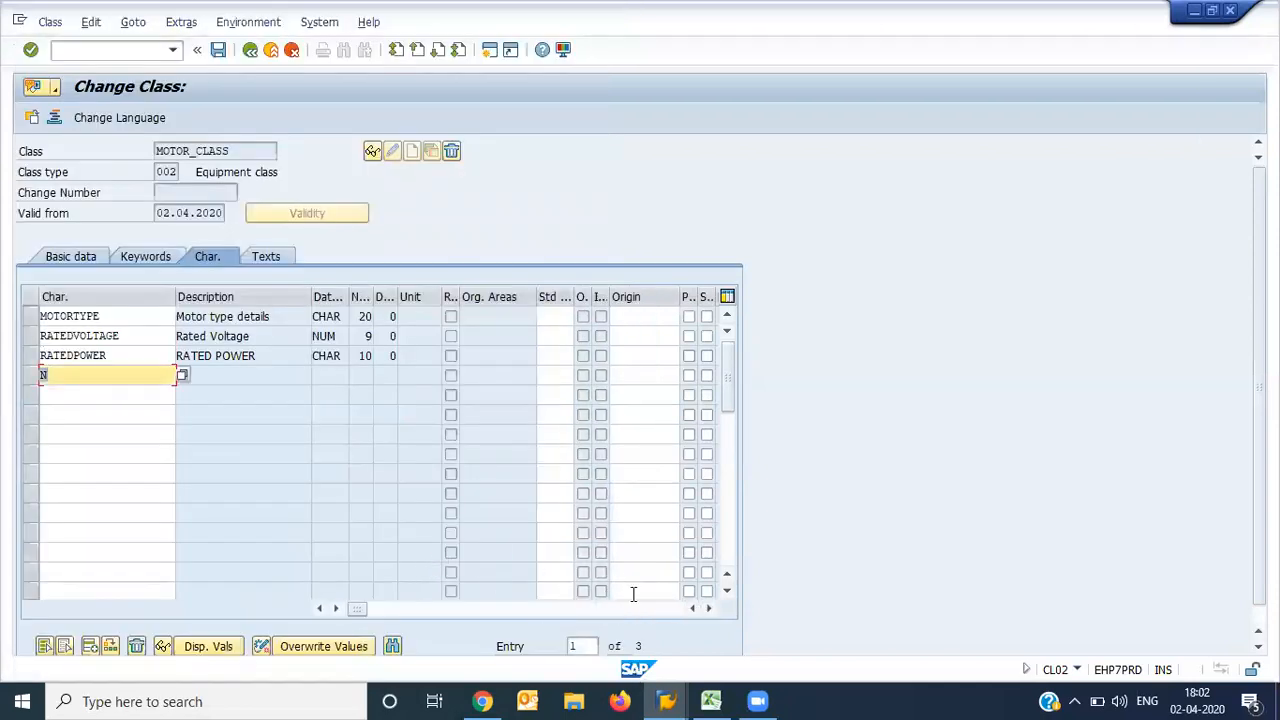
Run transaction CT04 in a new session and look up the phase characteristic's name among the recently entered characteristics
left_click(489, 55)
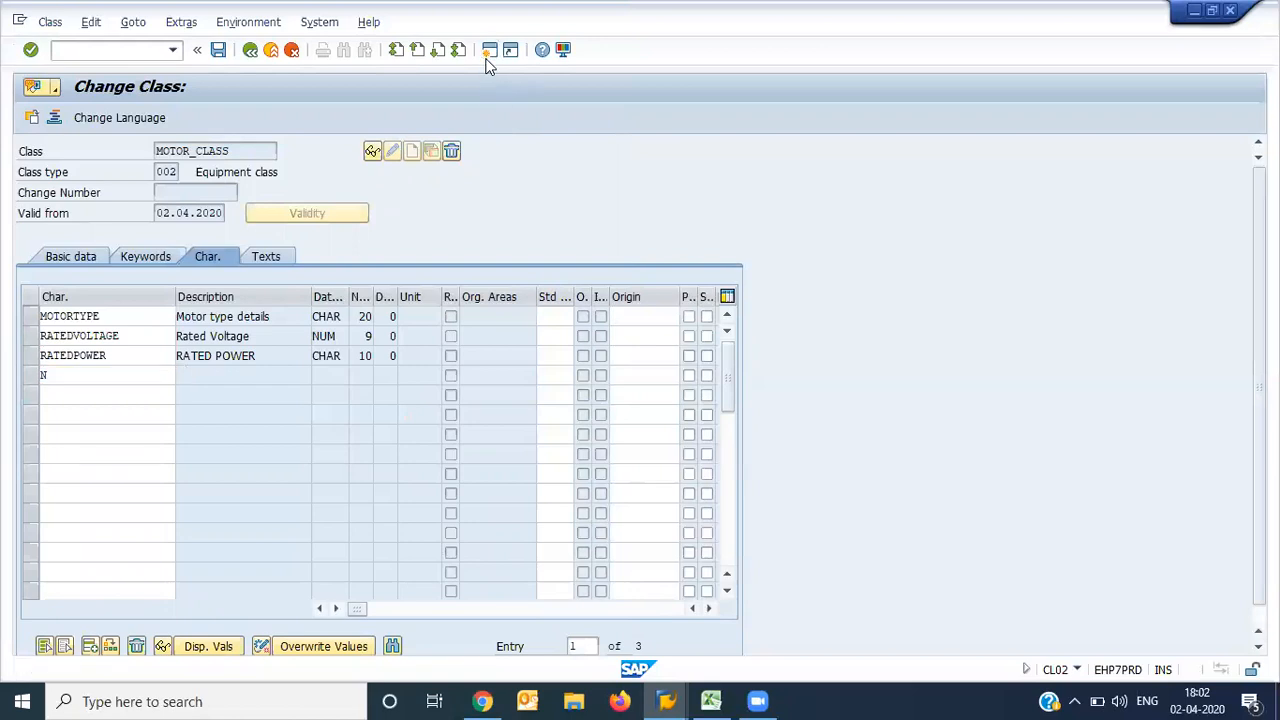
type("ct04")
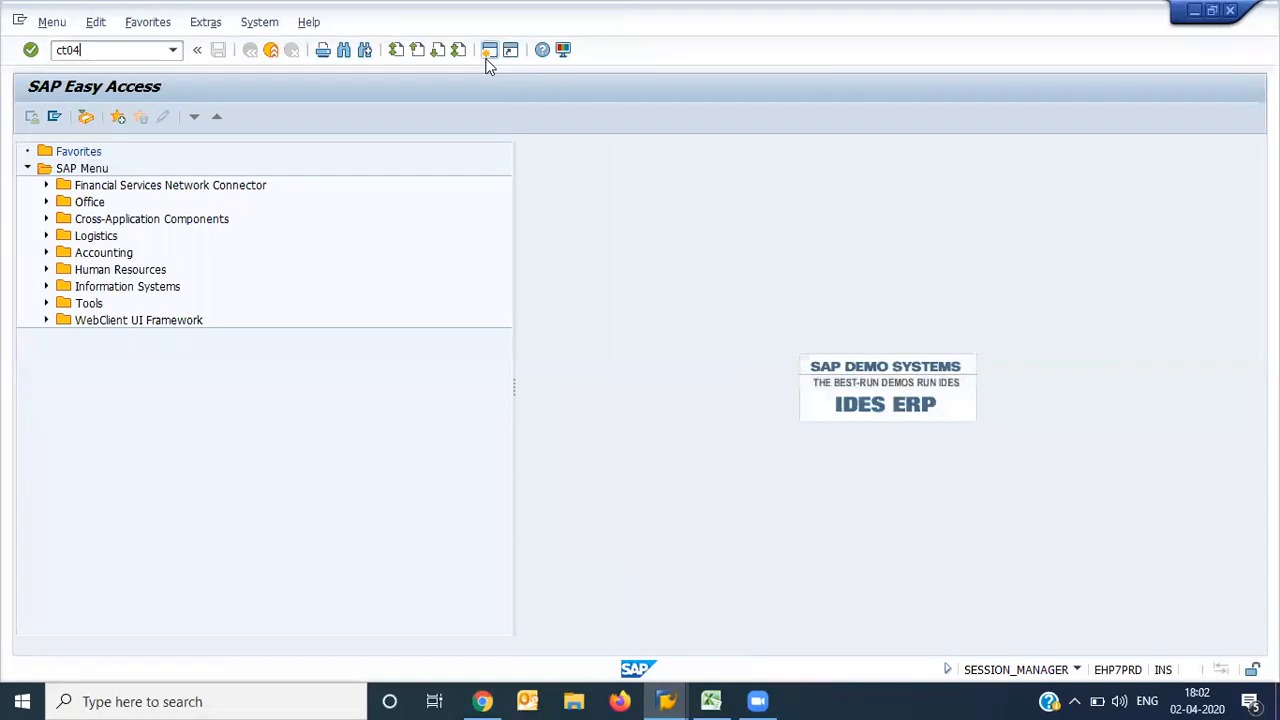
key("Return")
key("Delete")
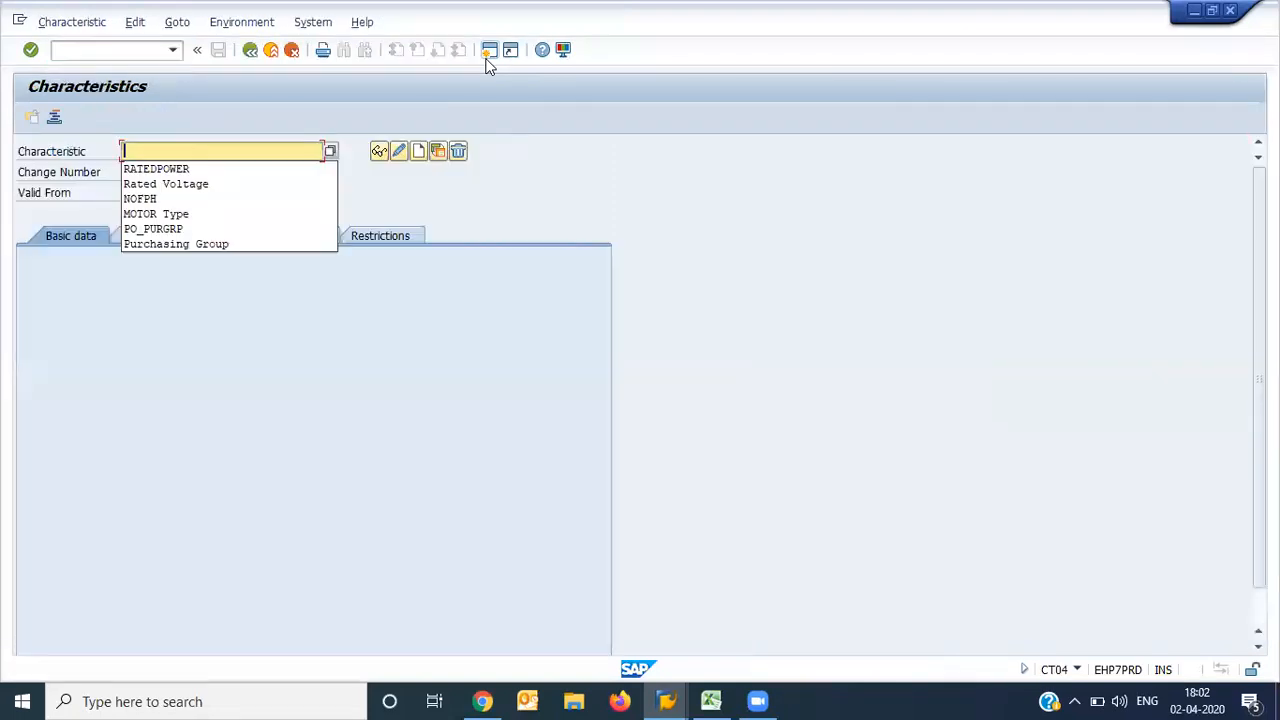
key("Down")
key("Down")
key("Down")
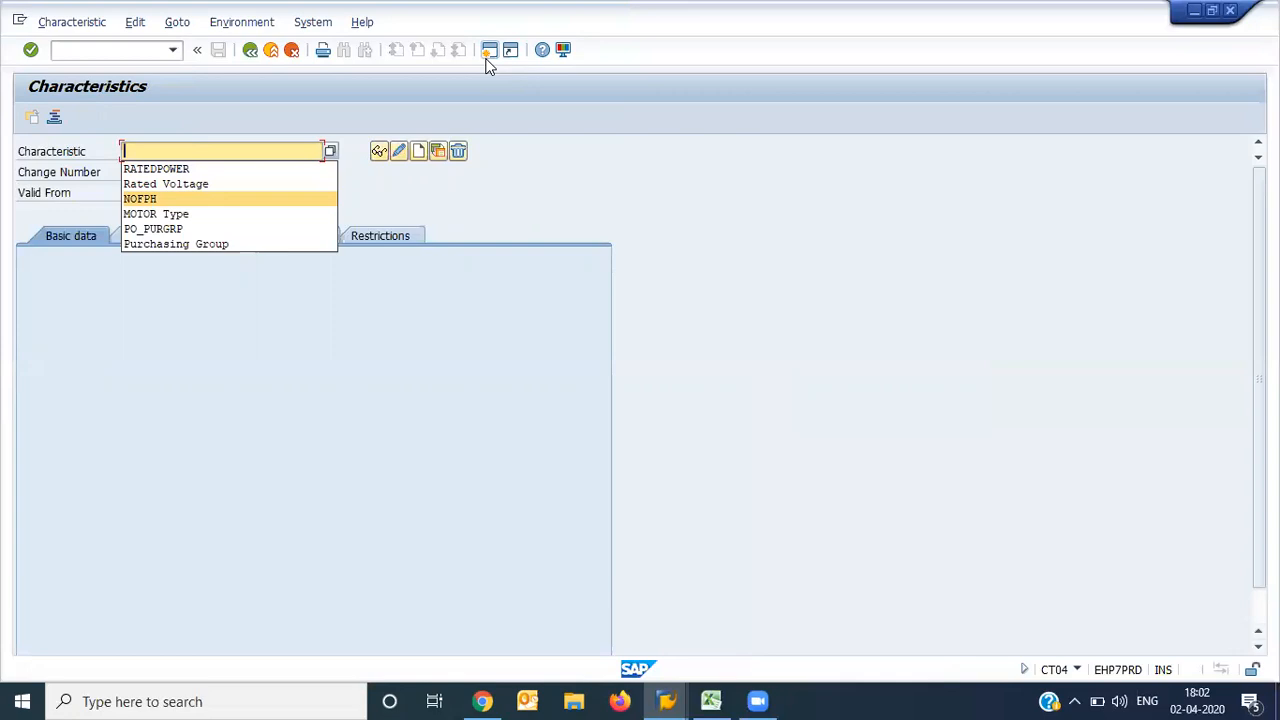
Return to the class session, complete the fourth characteristic name as NOFPH and save MOTOR_CLASS
key("alt+Tab")
type("ofph")
key("Return")
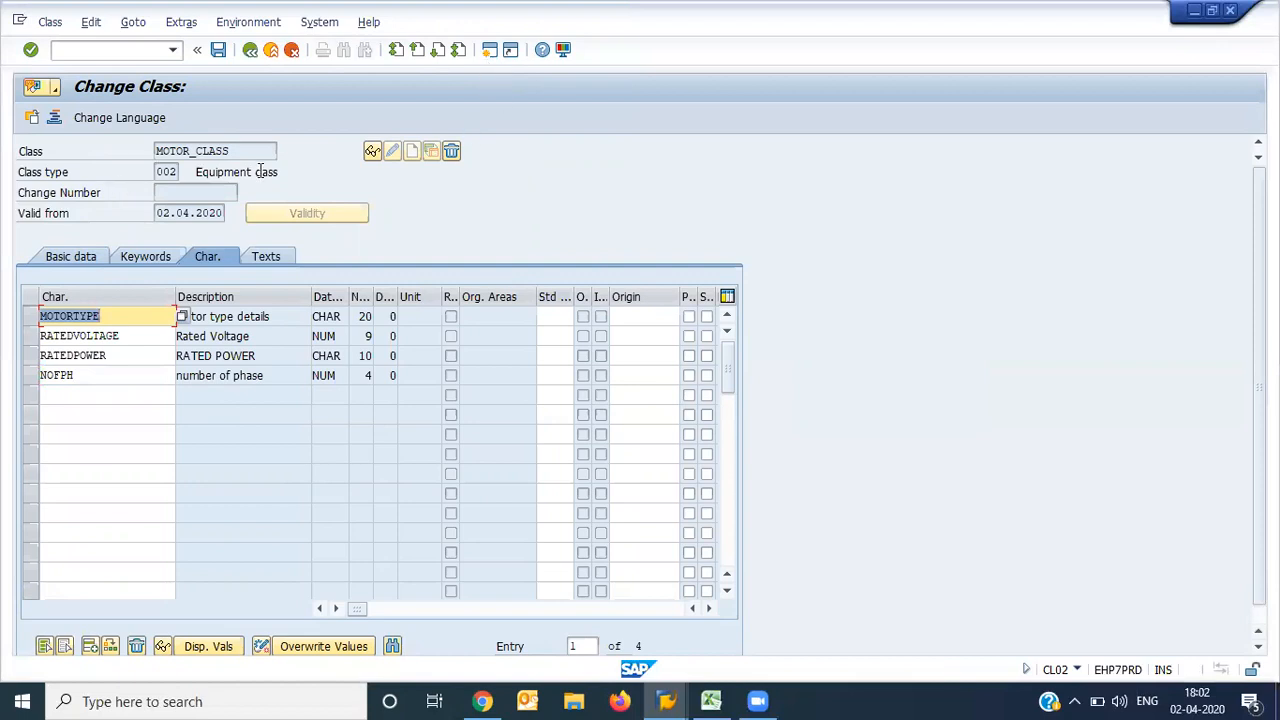
left_click(243, 151)
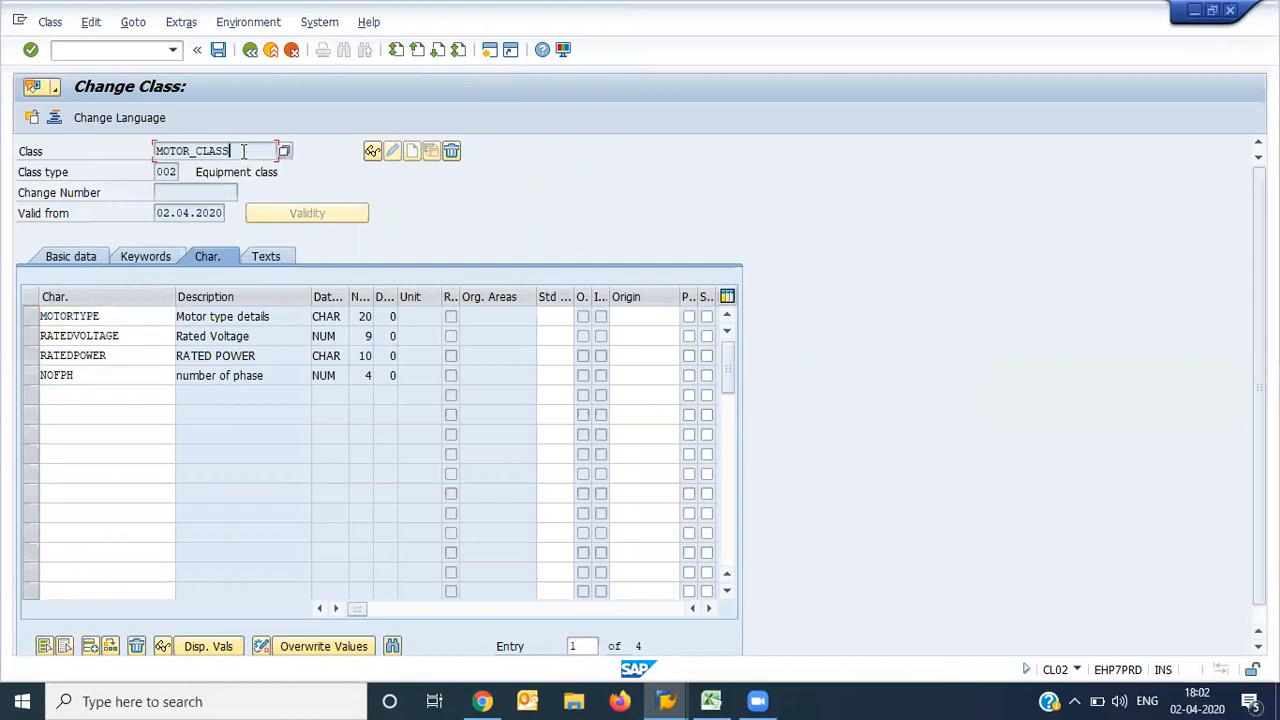
left_click(116, 316)
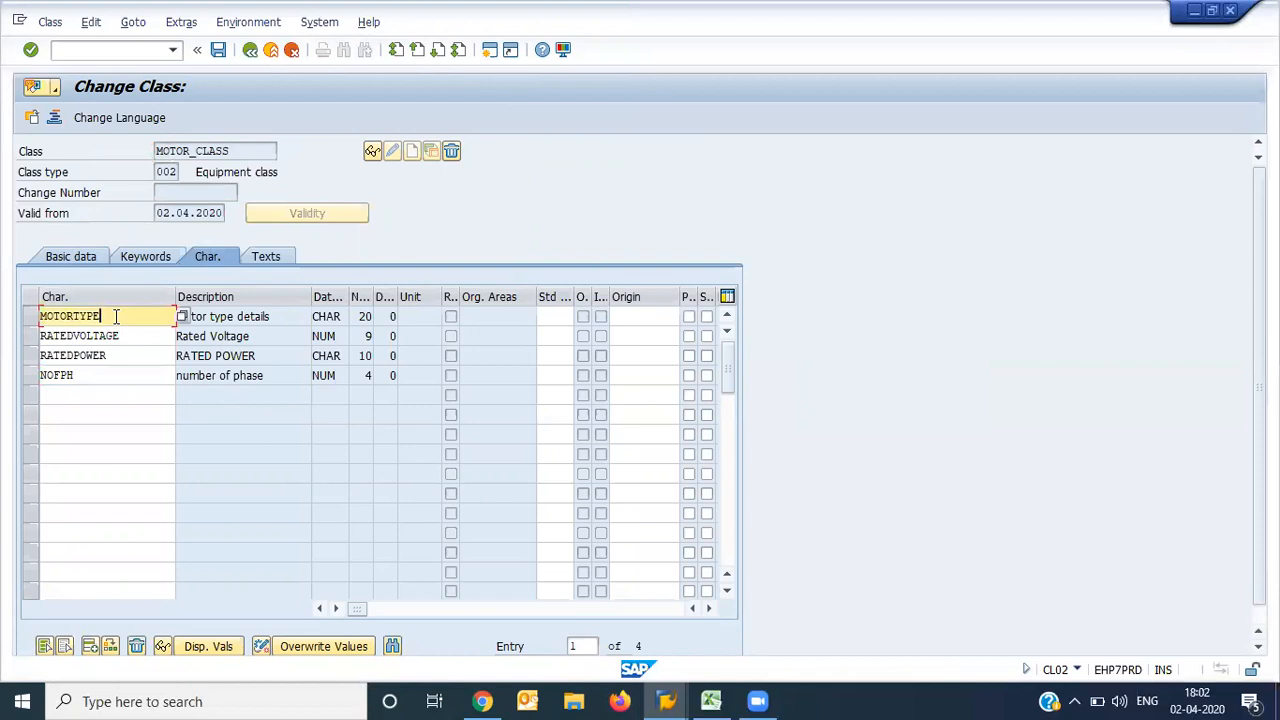
left_click(220, 54)
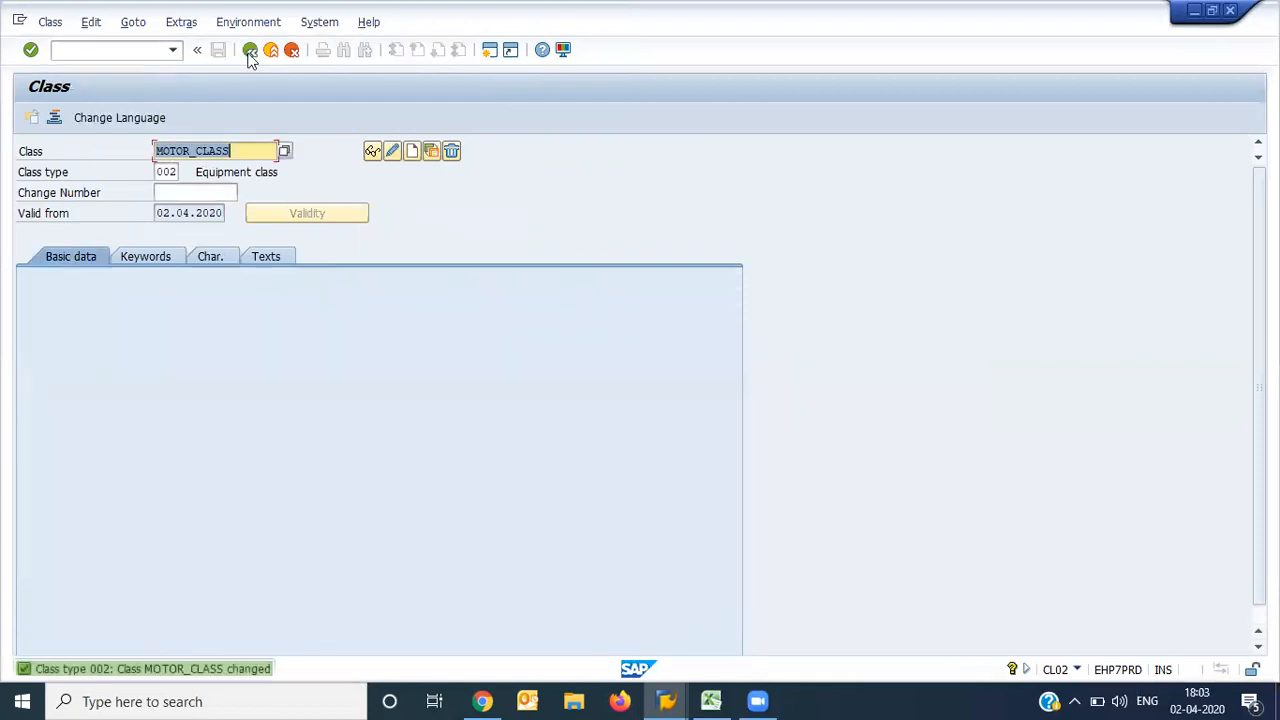
Leave the class transaction, run IE02 and open equipment 10006797 for changing, using the number copied from cell C5 in Excel
left_click(251, 51)
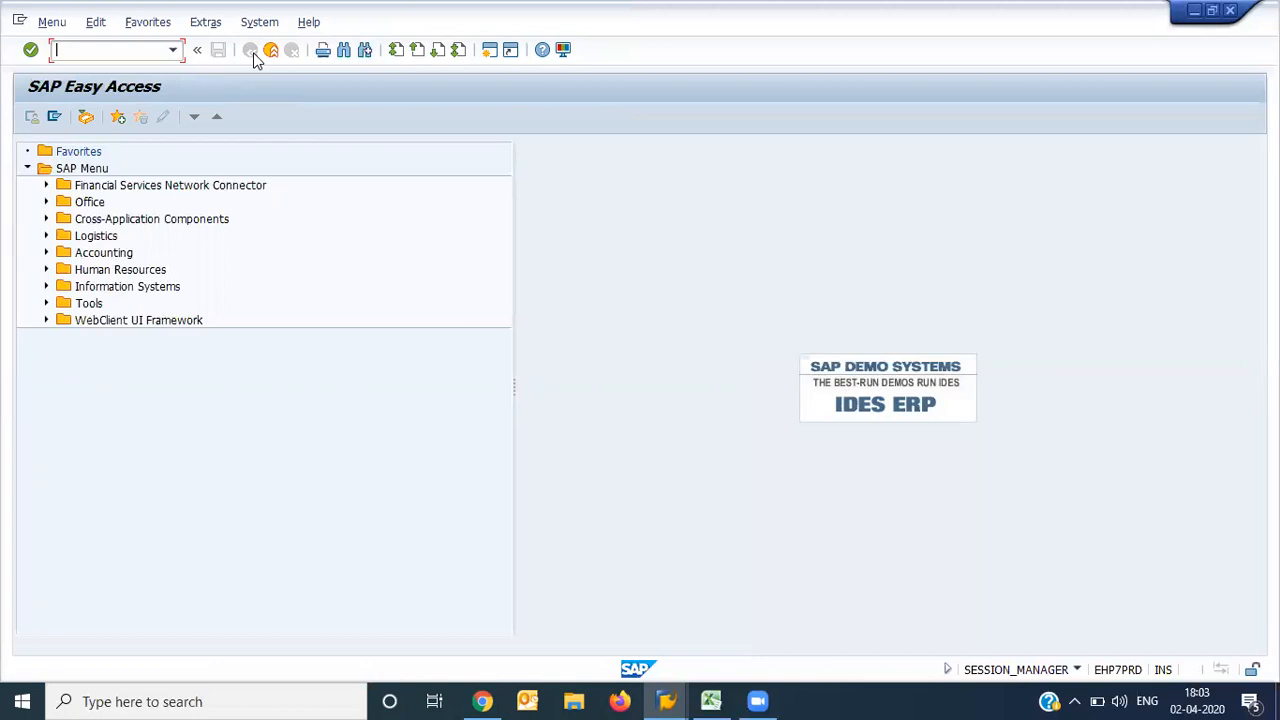
type("ie02")
key("Return")
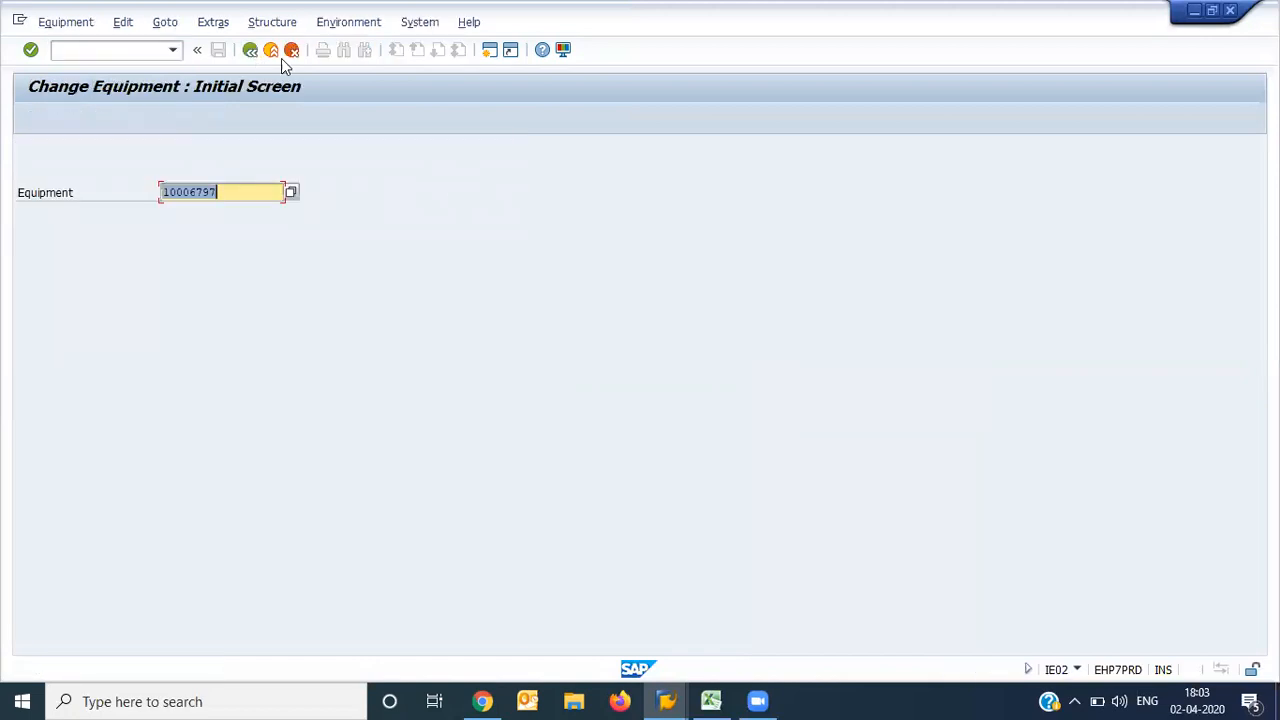
left_click(711, 700)
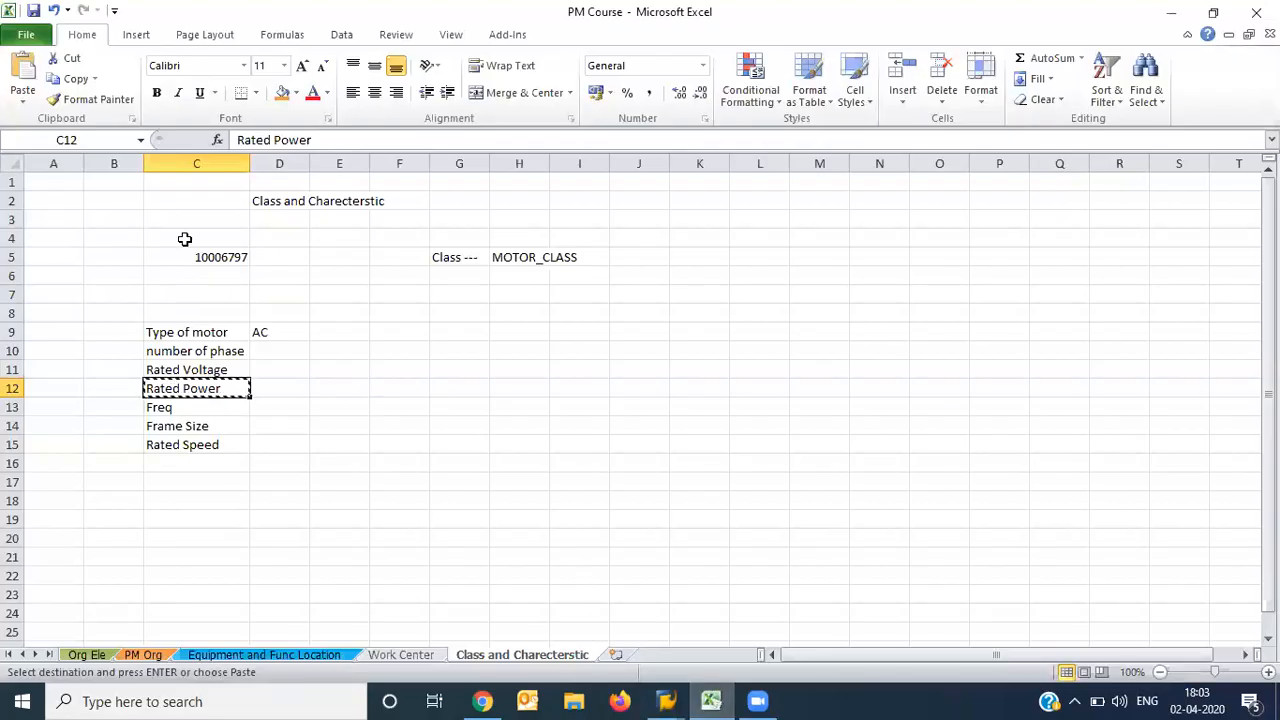
left_click(215, 260)
key("ctrl+c")
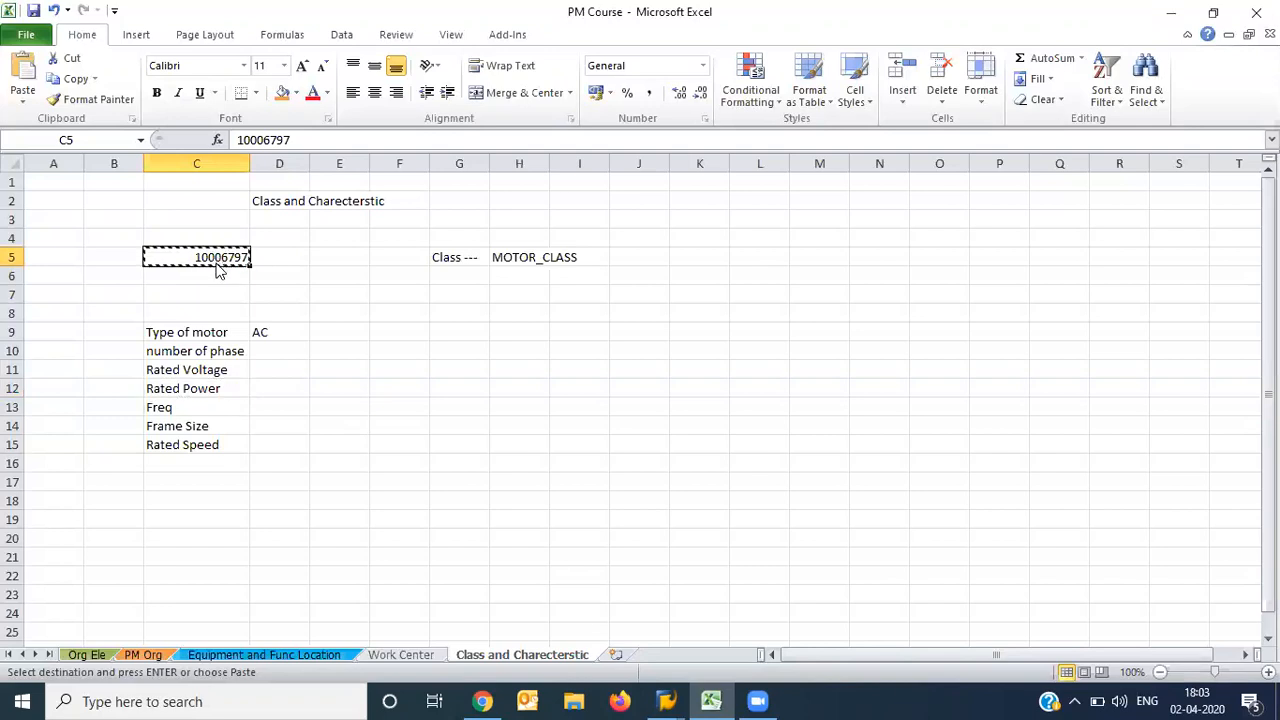
key("alt+Tab")
key("ctrl+v")
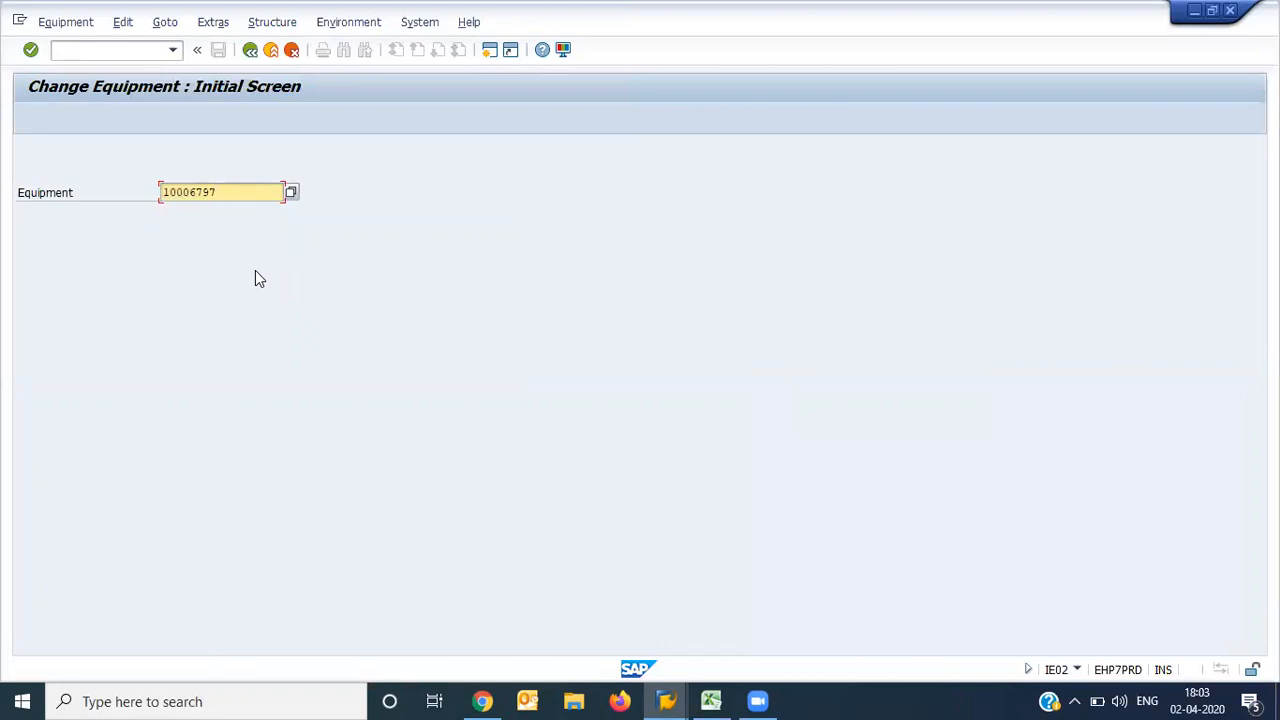
key("Return")
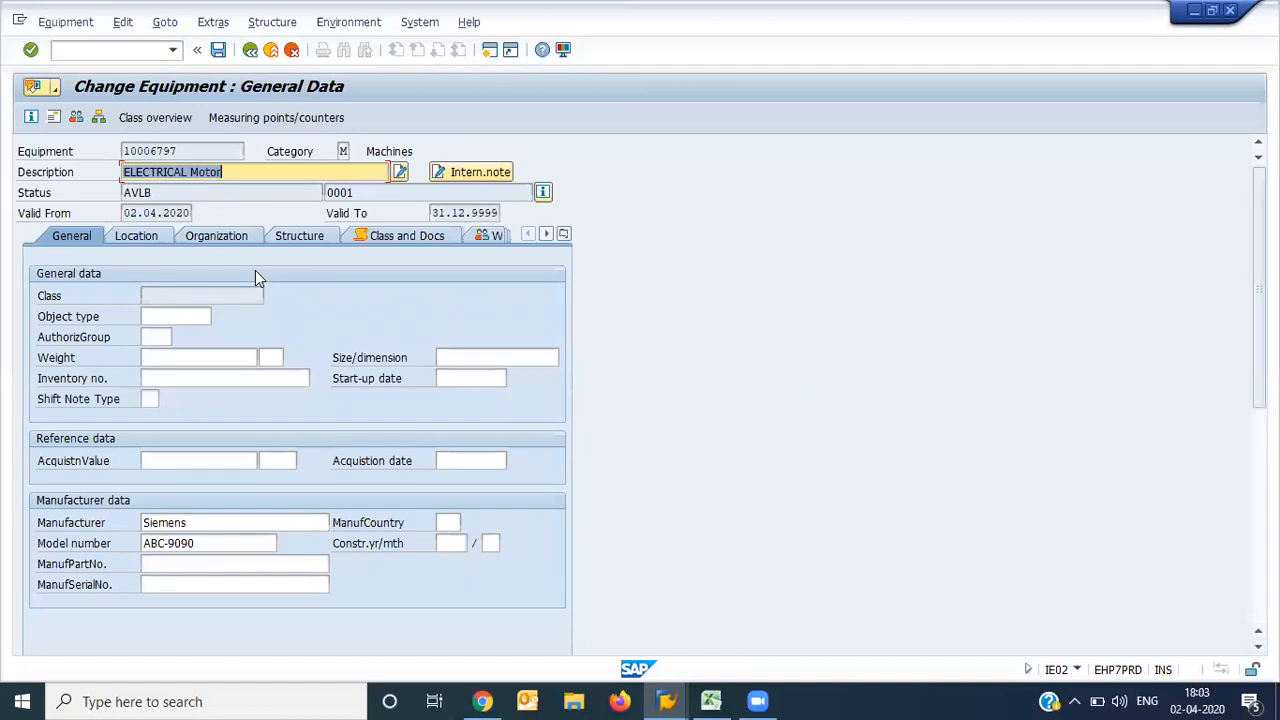
Enter manufacturer part number Elec-40589 and construction year and month 2019/10 in the motor equipment's manufacturer data
left_click(222, 522)
left_click(222, 543)
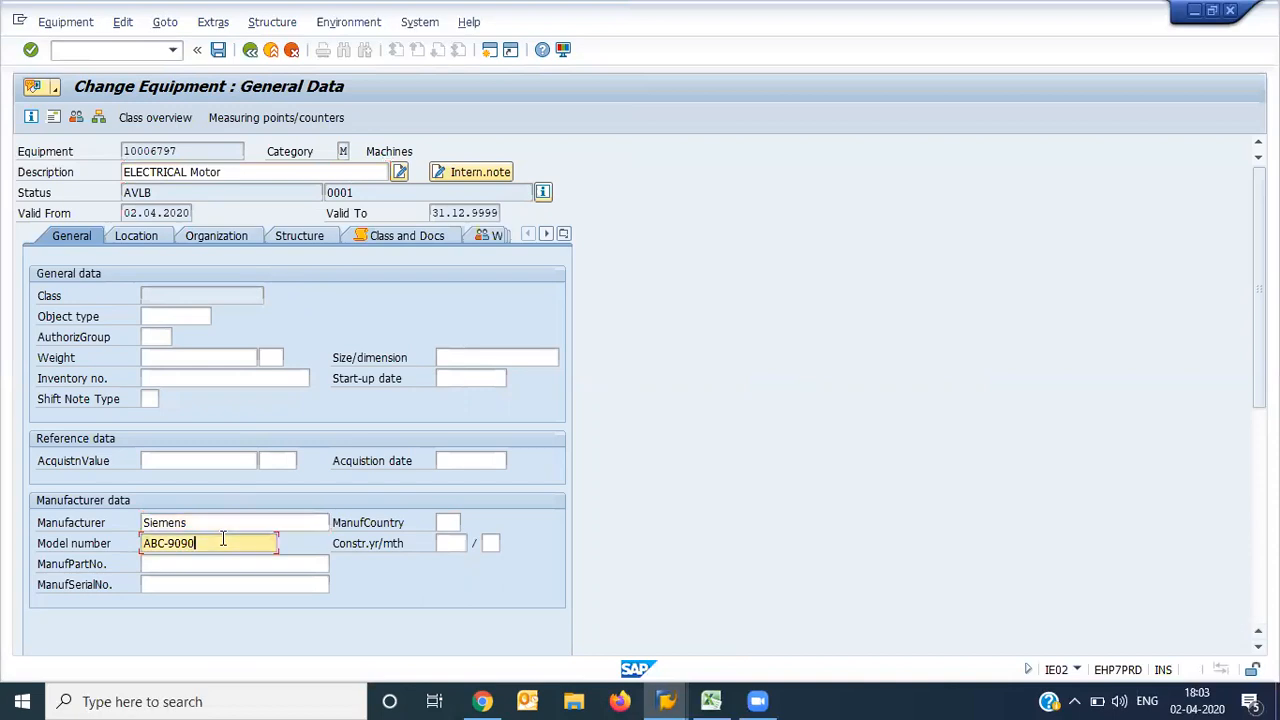
left_click(229, 564)
type("Elec-")
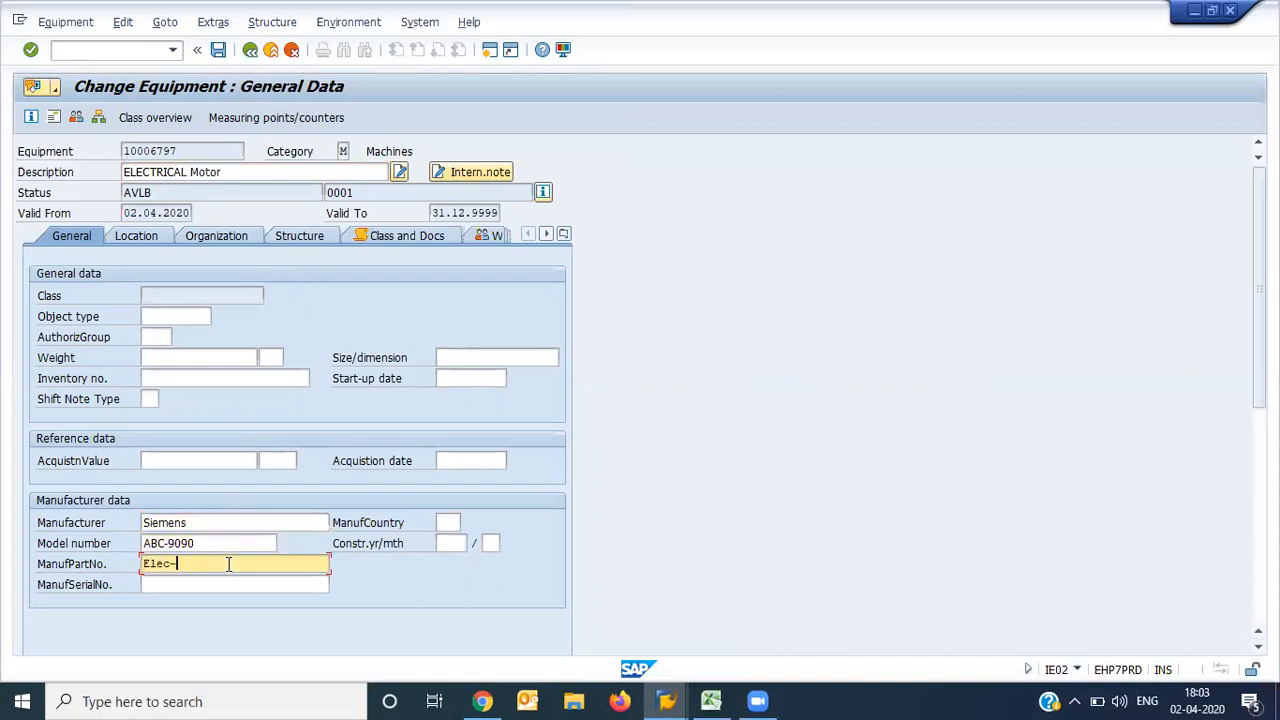
type("40589")
left_click(445, 542)
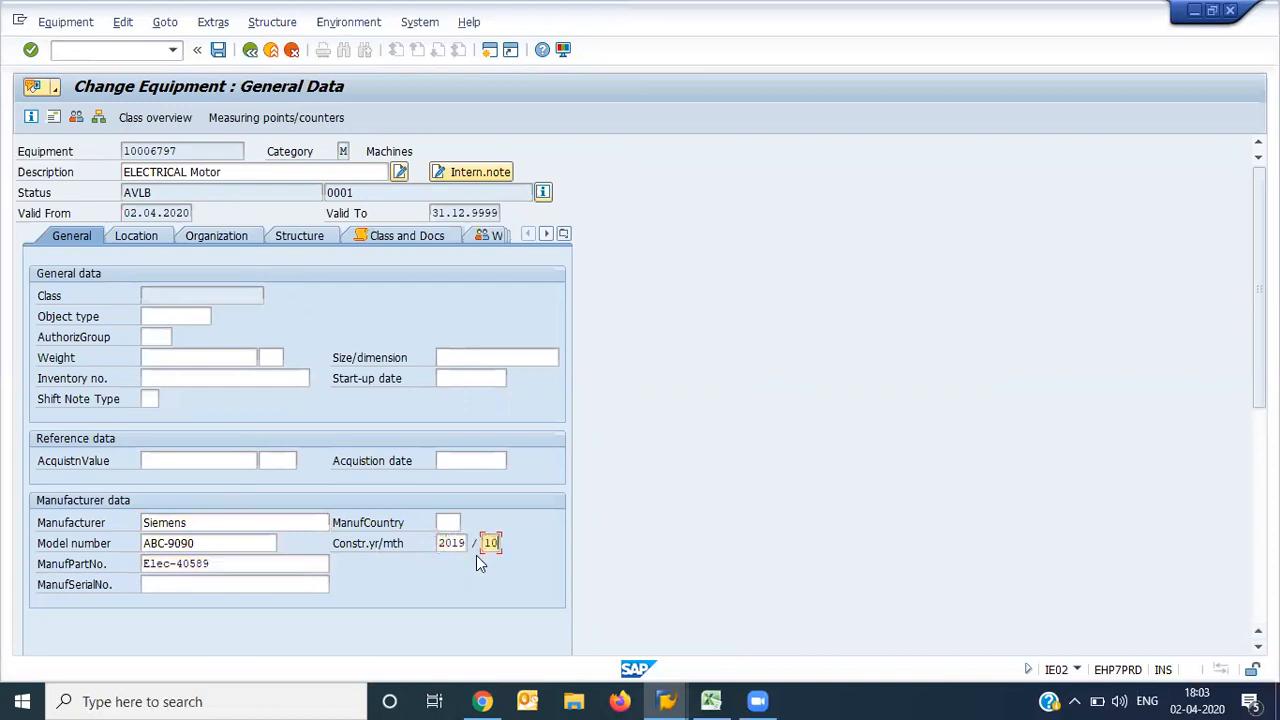
key("Return")
Open the class overview for the electrical motor equipment from its class and document data
left_click(357, 240)
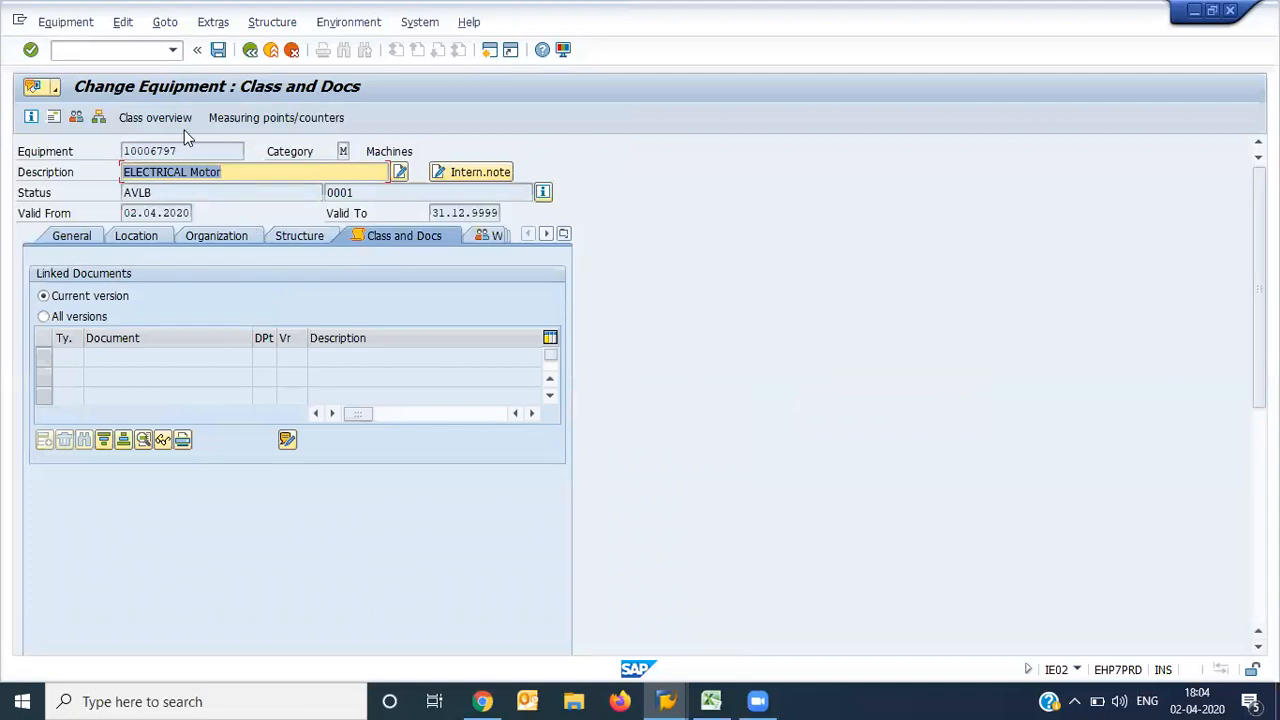
left_click(155, 118)
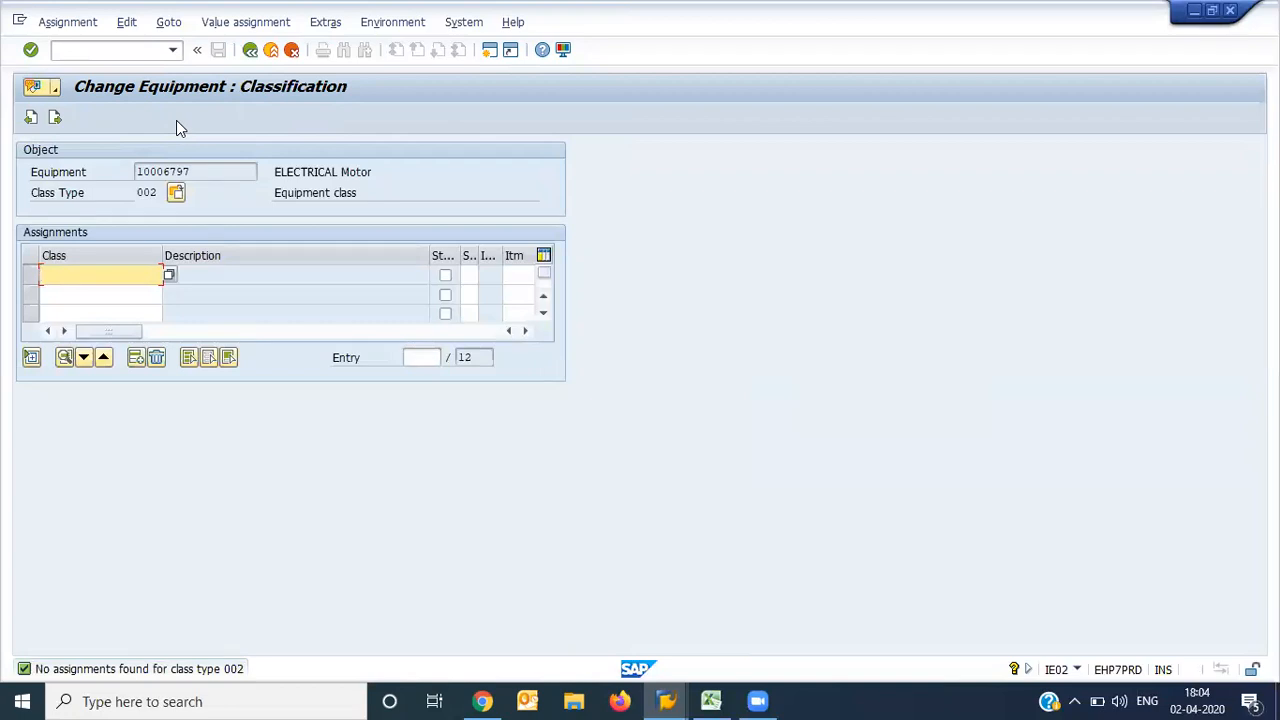
left_click_drag(213, 170, 5, 165)
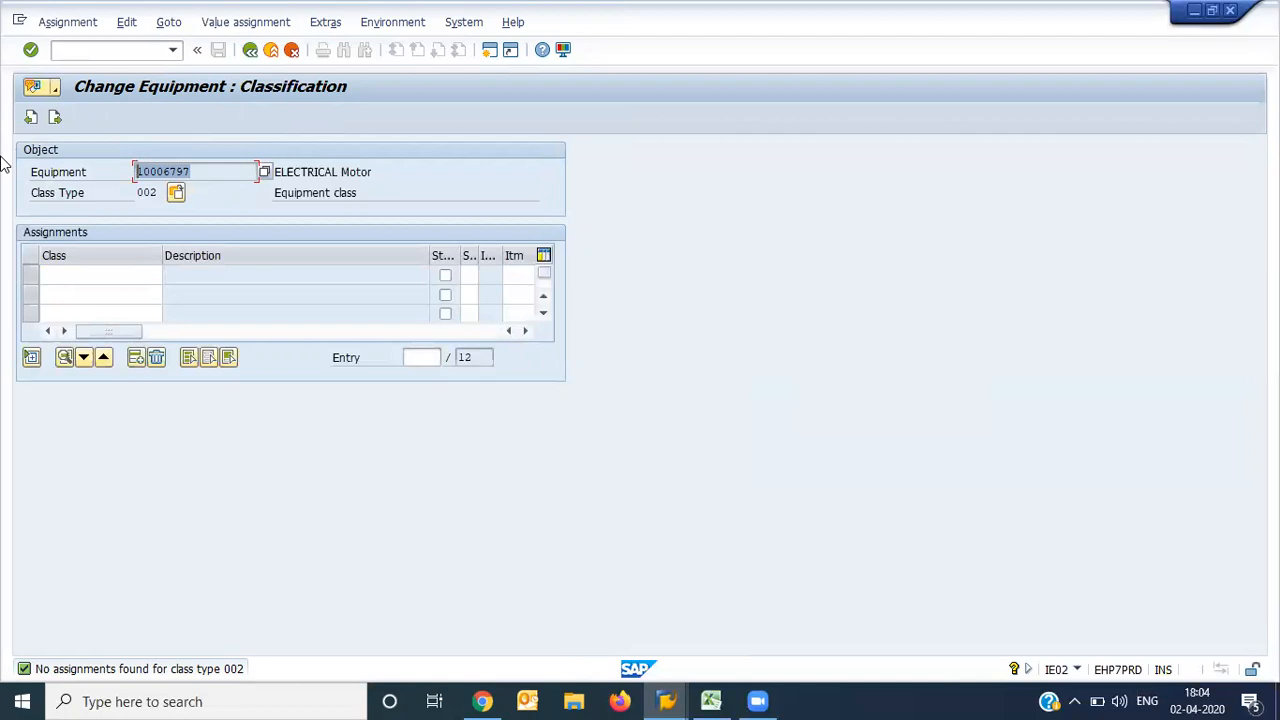
Find the class by keyword *motor* and assign MOTOR_CLASS to the equipment as its first class
left_click(158, 274)
left_click(169, 276)
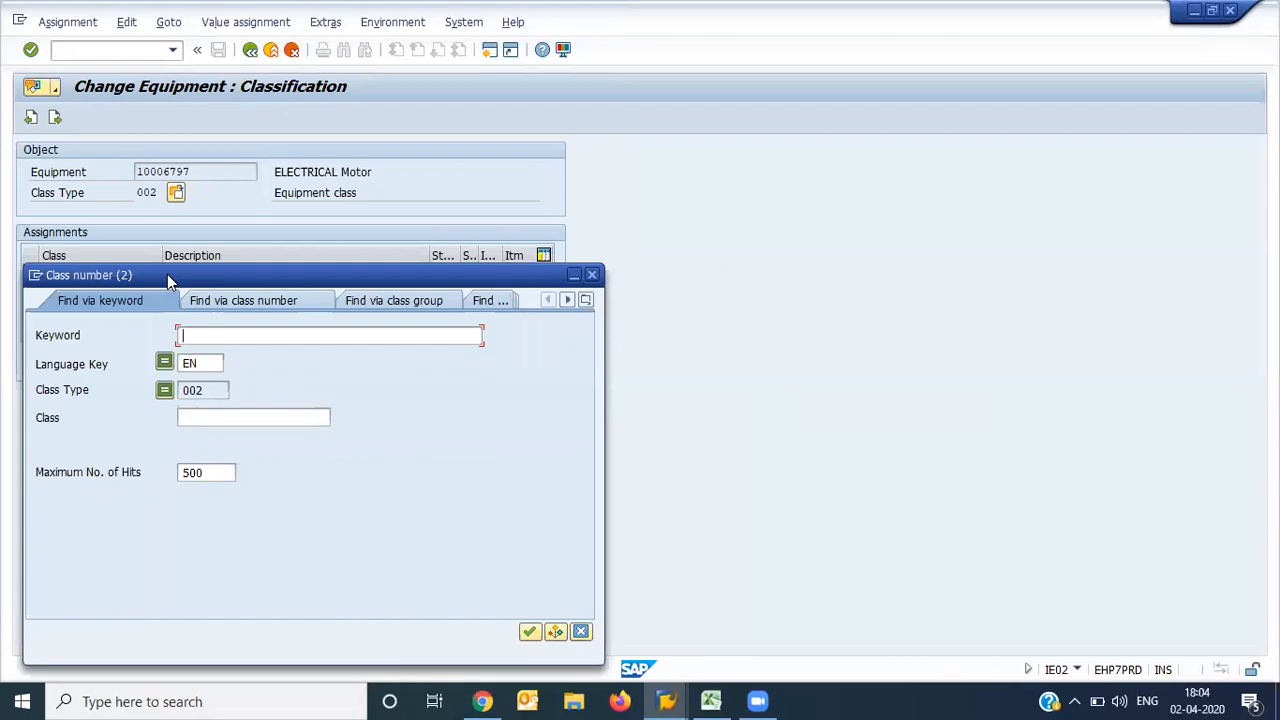
type("*moot")
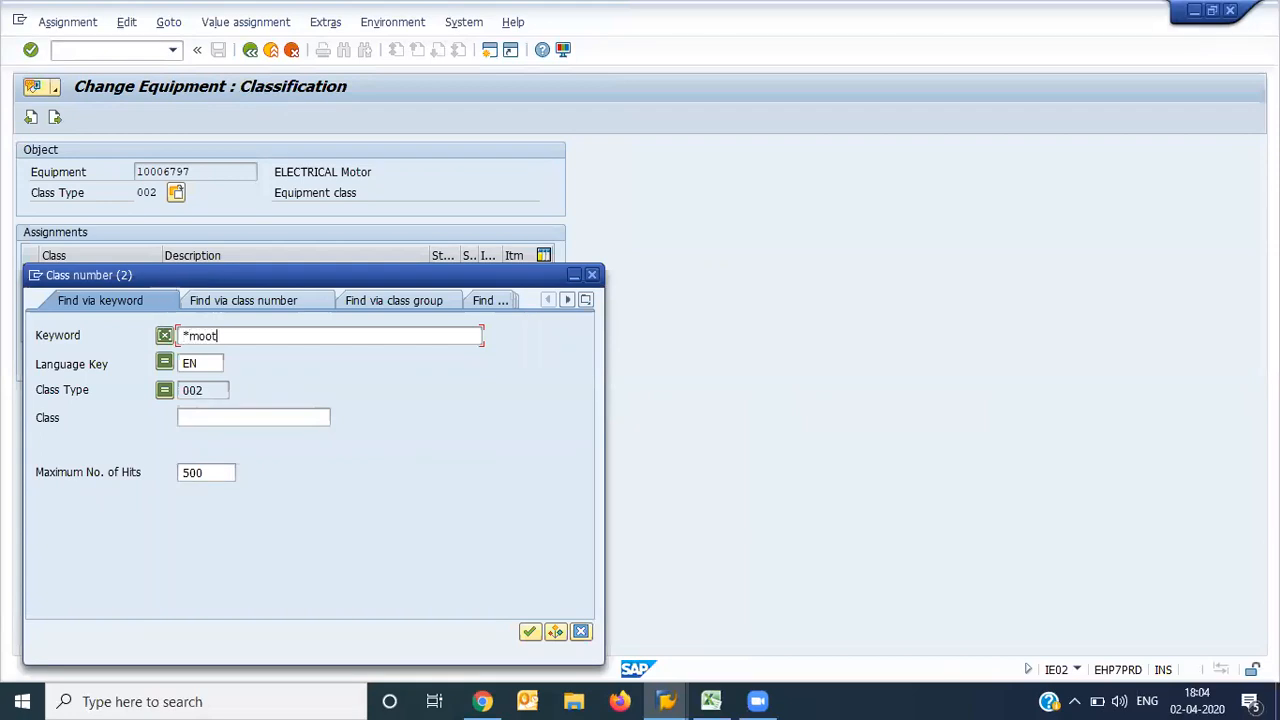
key("BackSpace")
key("BackSpace")
type("tor*")
key("Return")
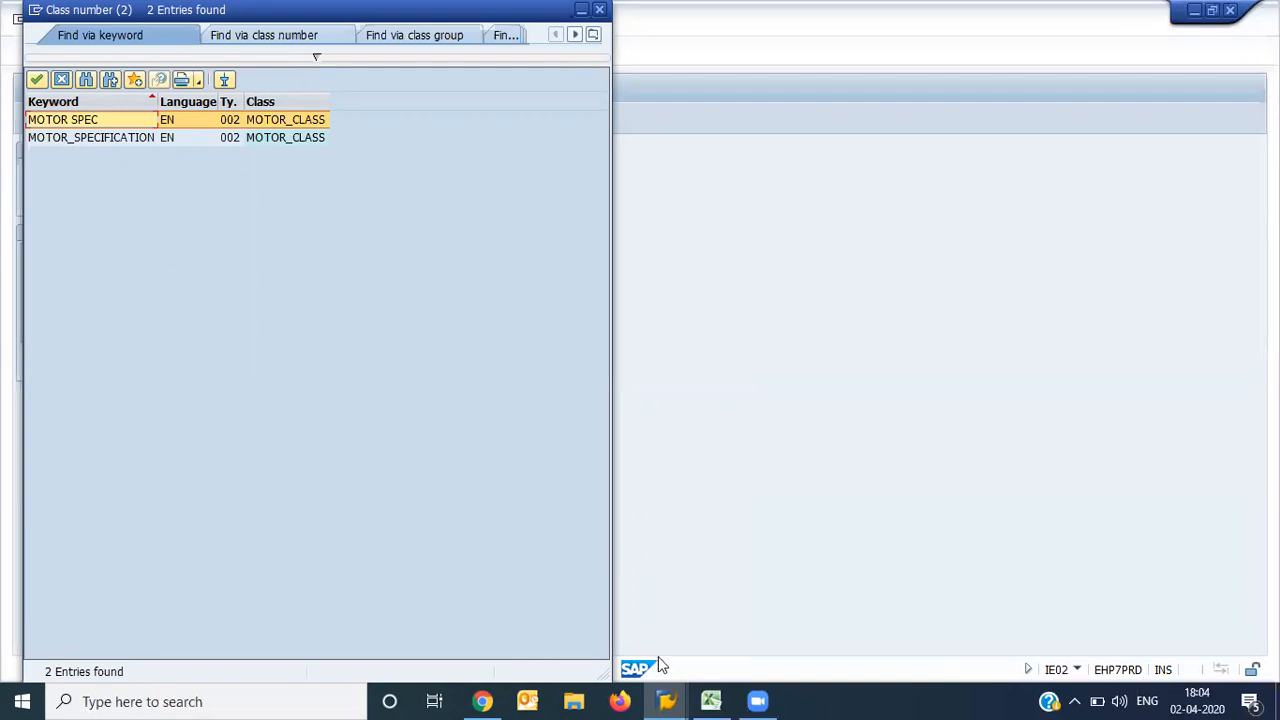
key("Return")
key("Return")
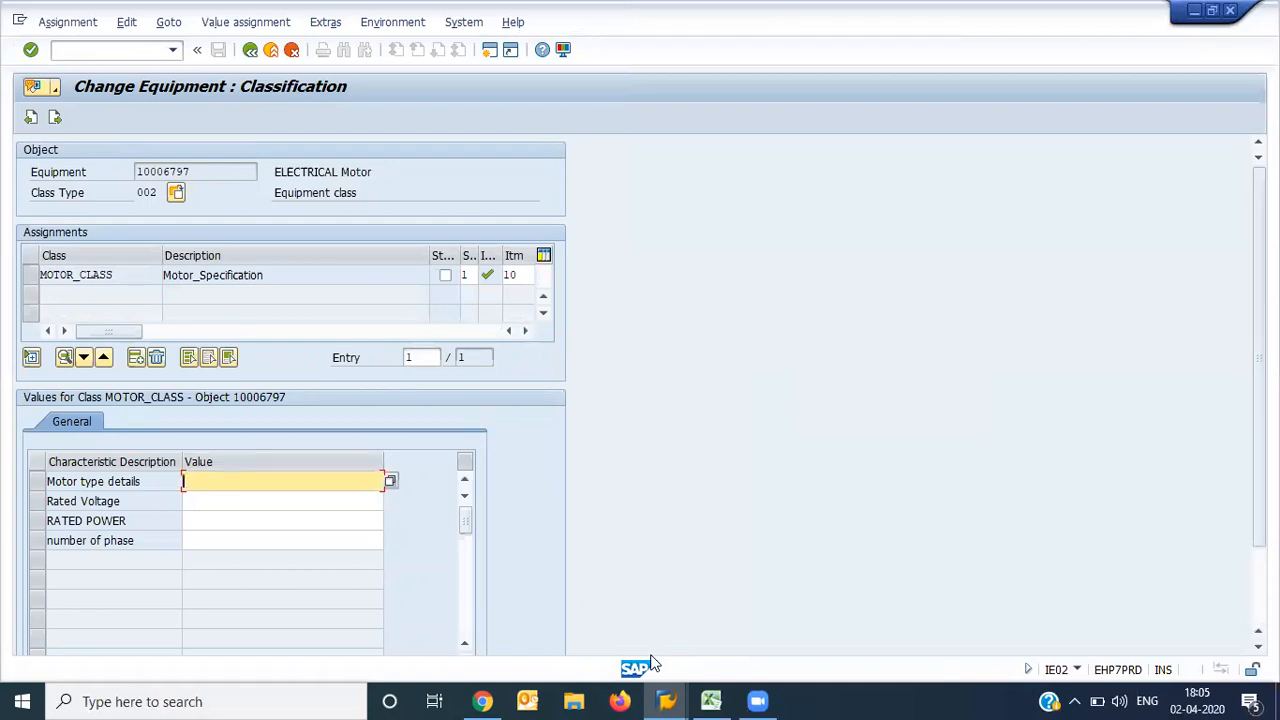
Set the Motor type details characteristic to value 1, AC MOTOR, from its allowed values
left_click(130, 281)
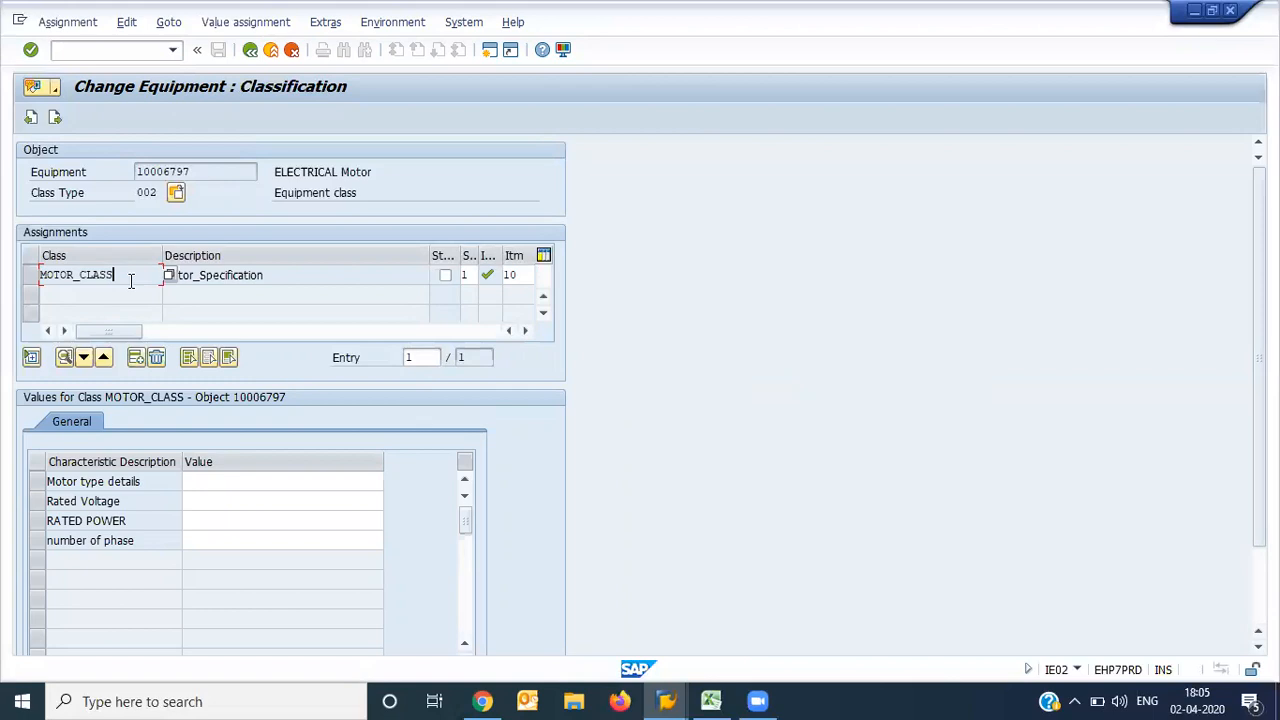
left_click(315, 484)
left_click(390, 486)
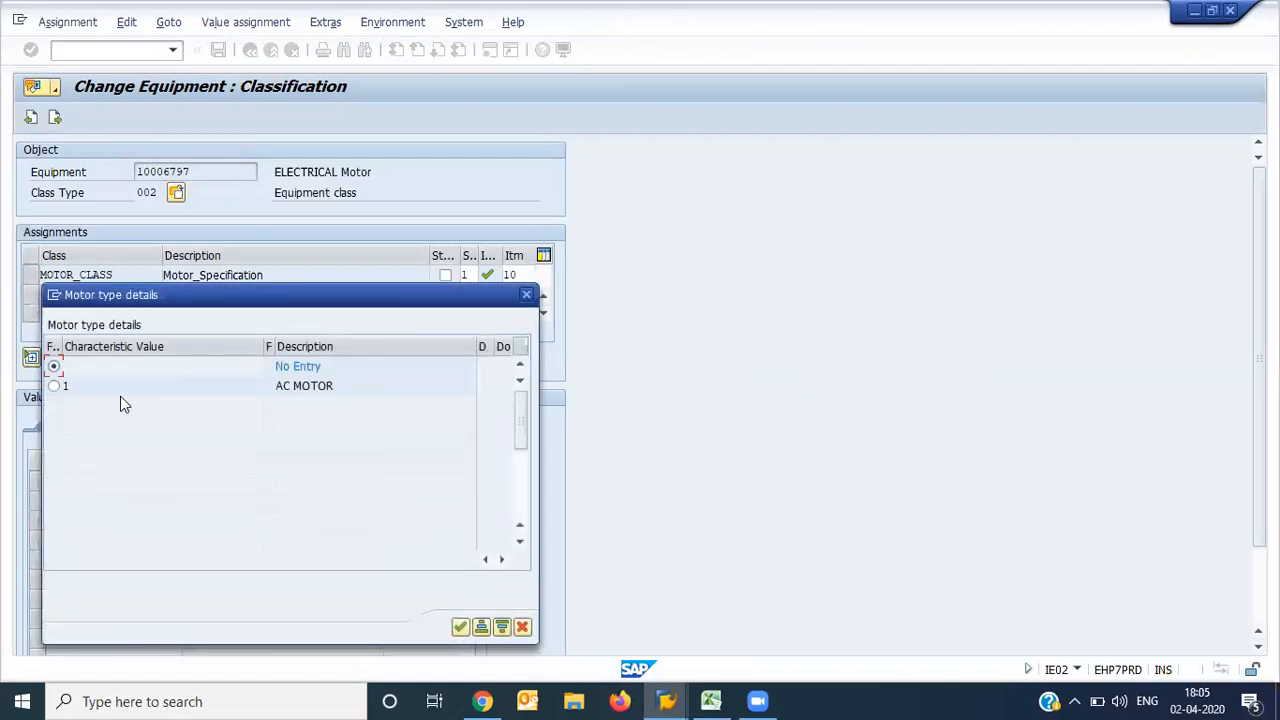
left_click(54, 387)
left_click(460, 628)
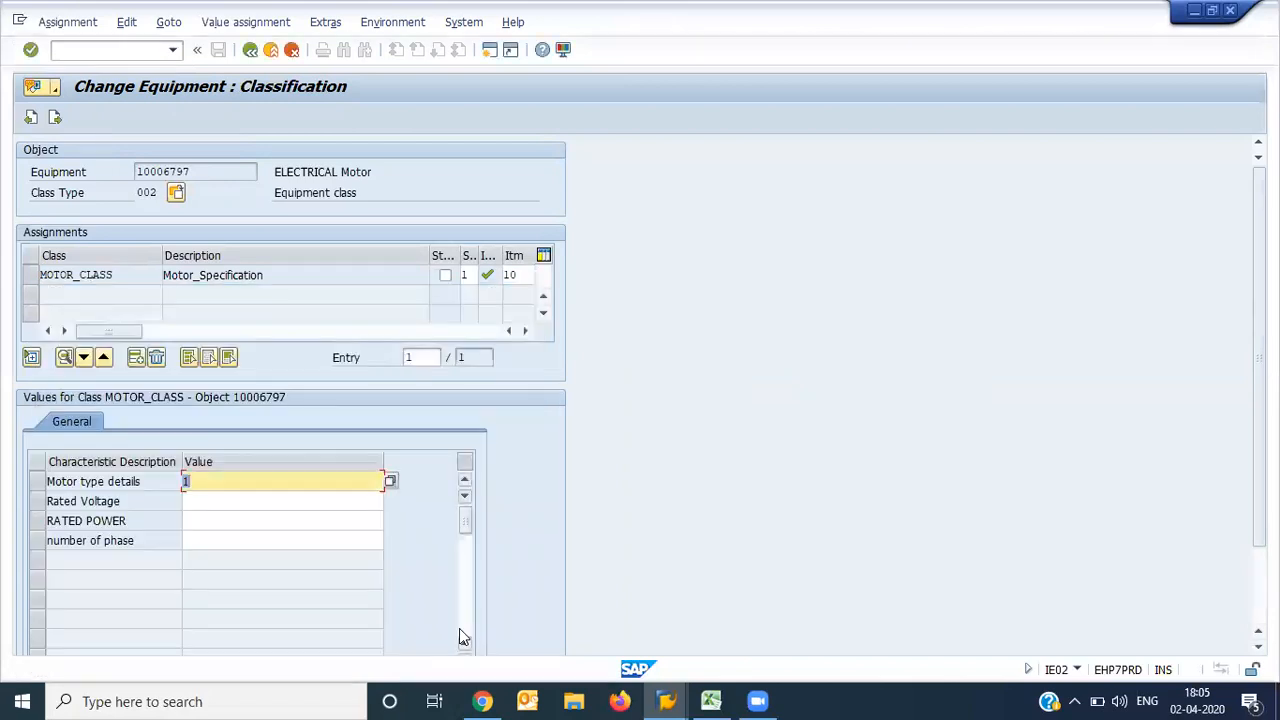
Set the Rated Voltage characteristic to 500 from its allowed values
left_click(372, 503)
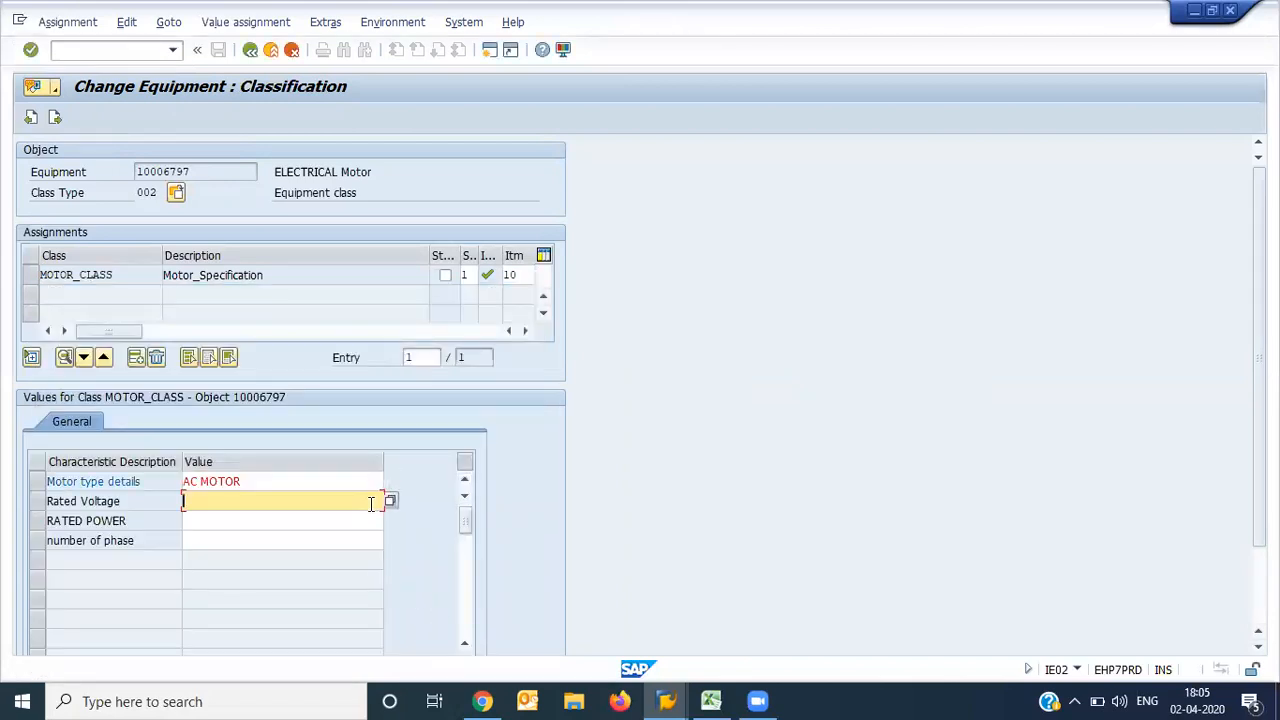
left_click(390, 503)
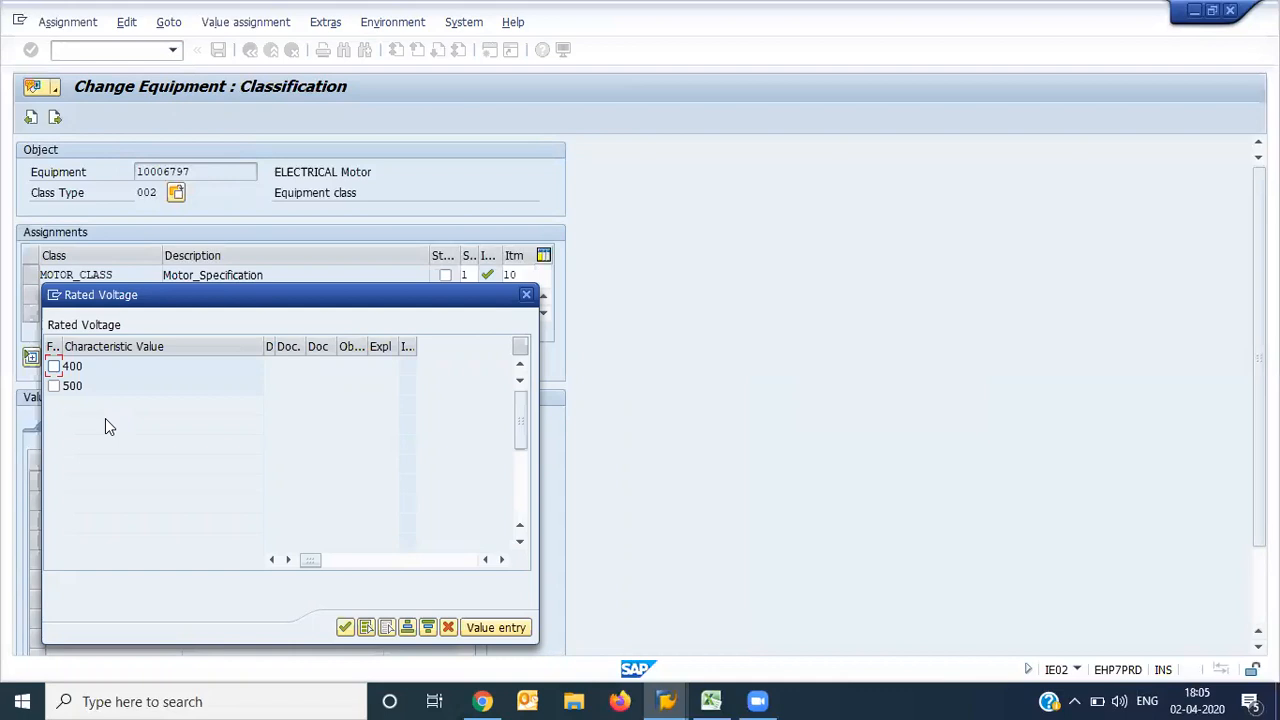
left_click(55, 387)
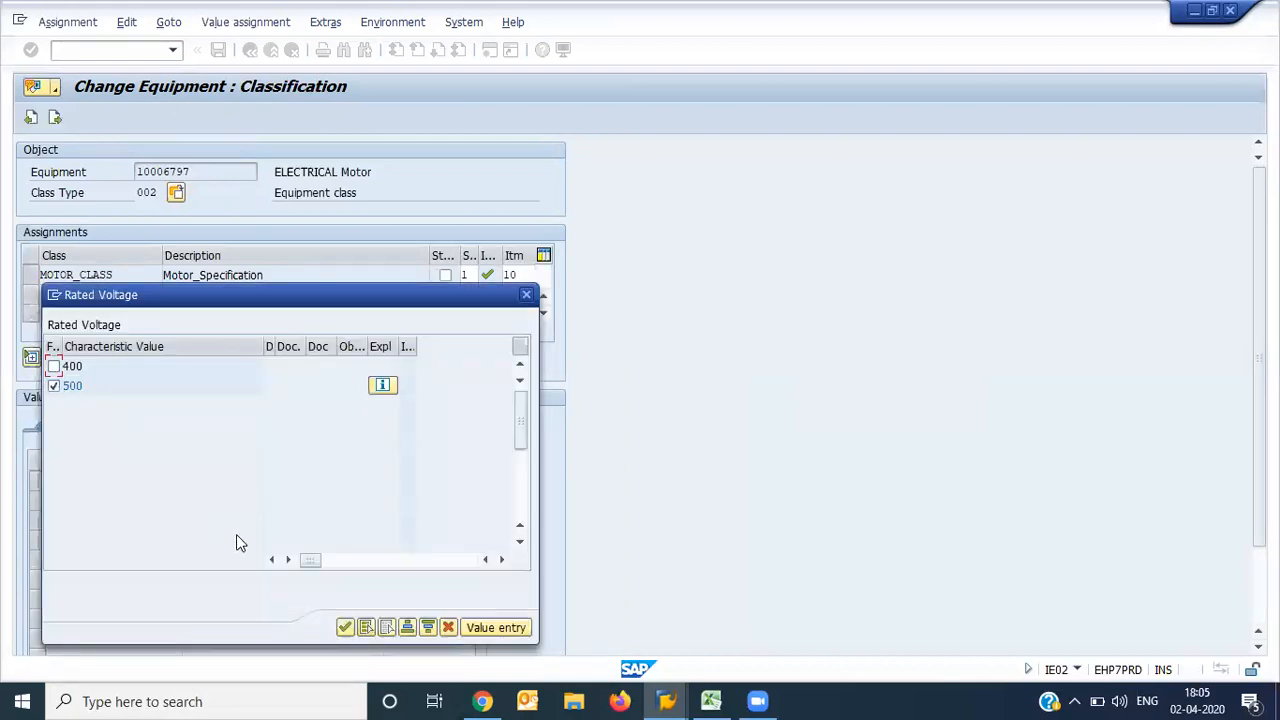
left_click(344, 627)
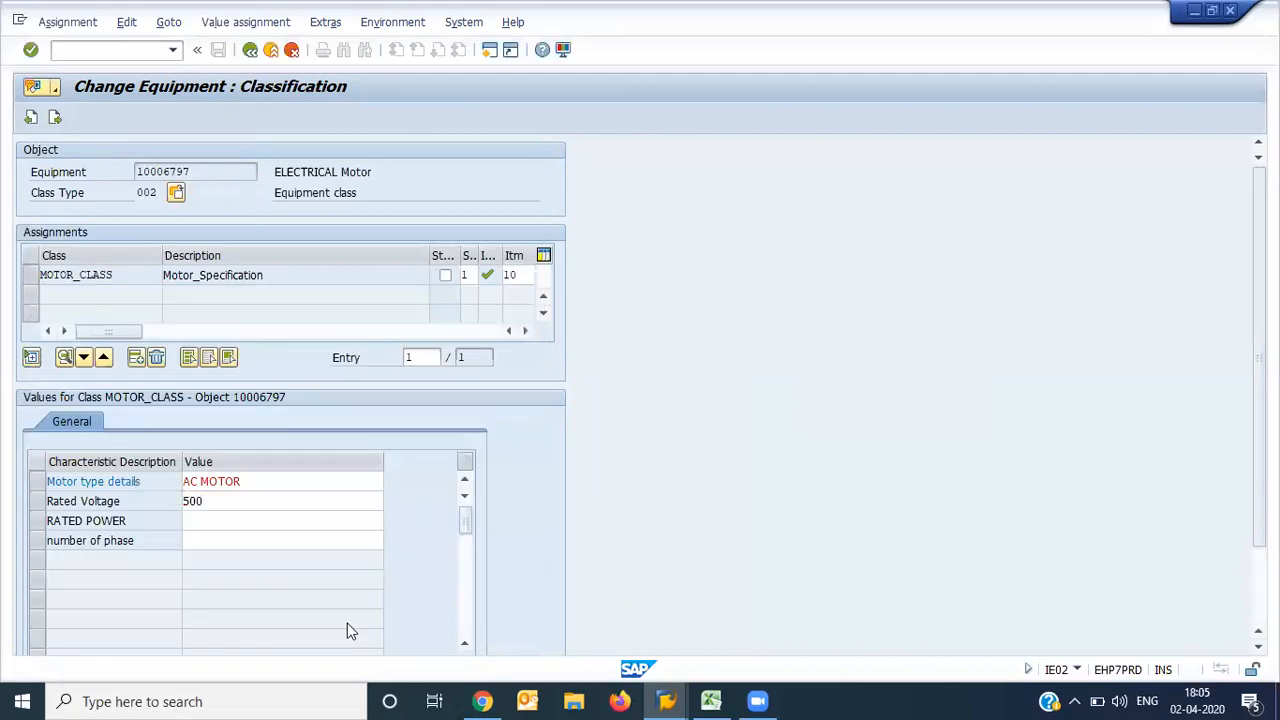
Set the RATED POWER characteristic to only 100 KW from its allowed values
left_click(318, 524)
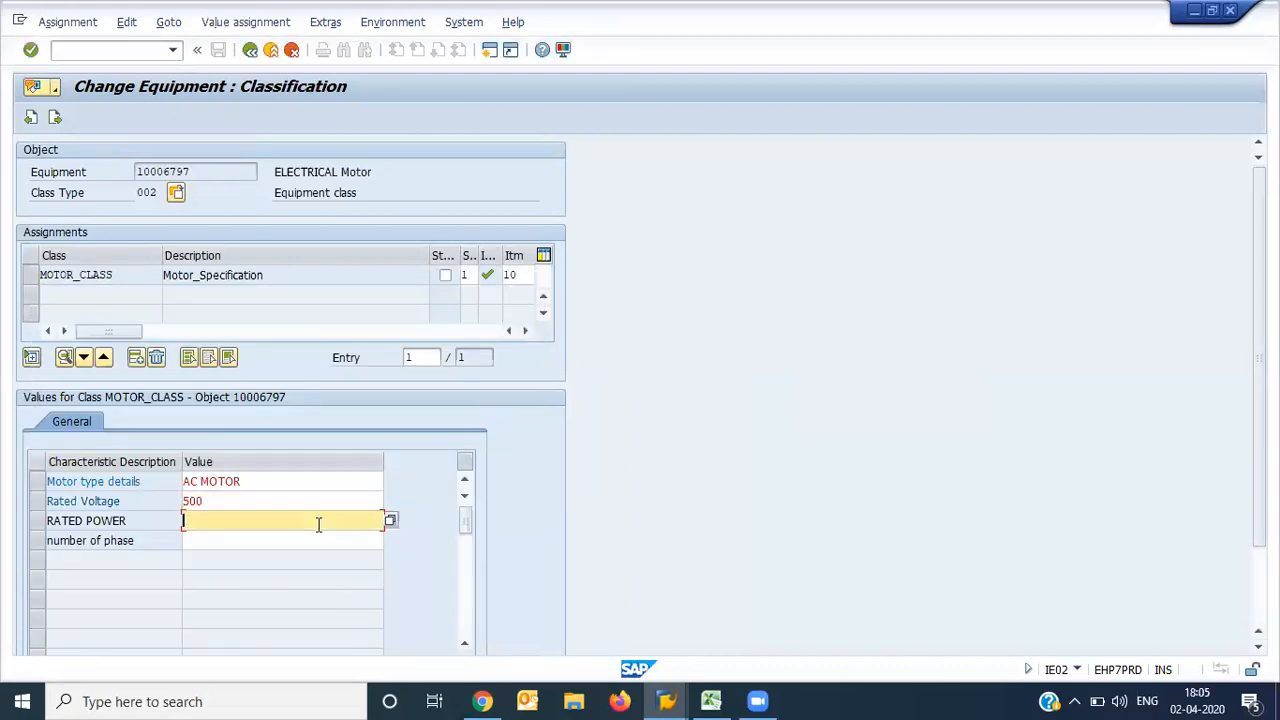
left_click(390, 521)
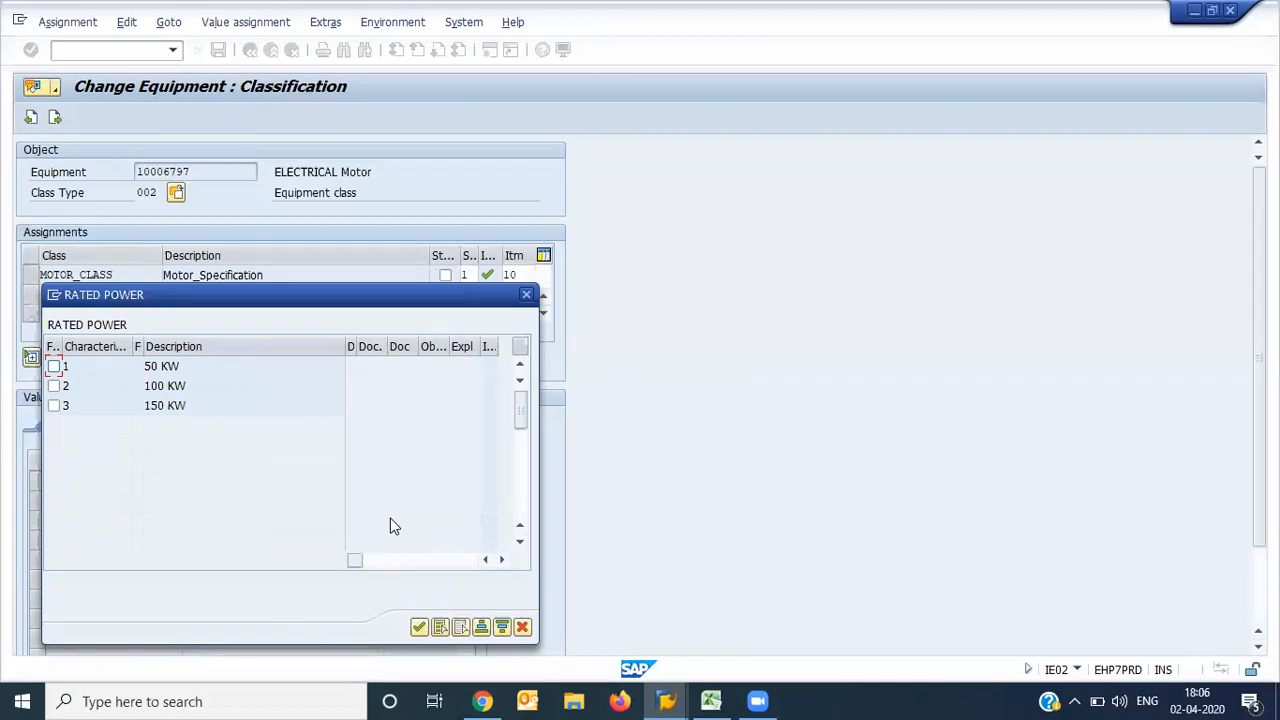
left_click(54, 367)
left_click(54, 386)
left_click(54, 367)
left_click(418, 628)
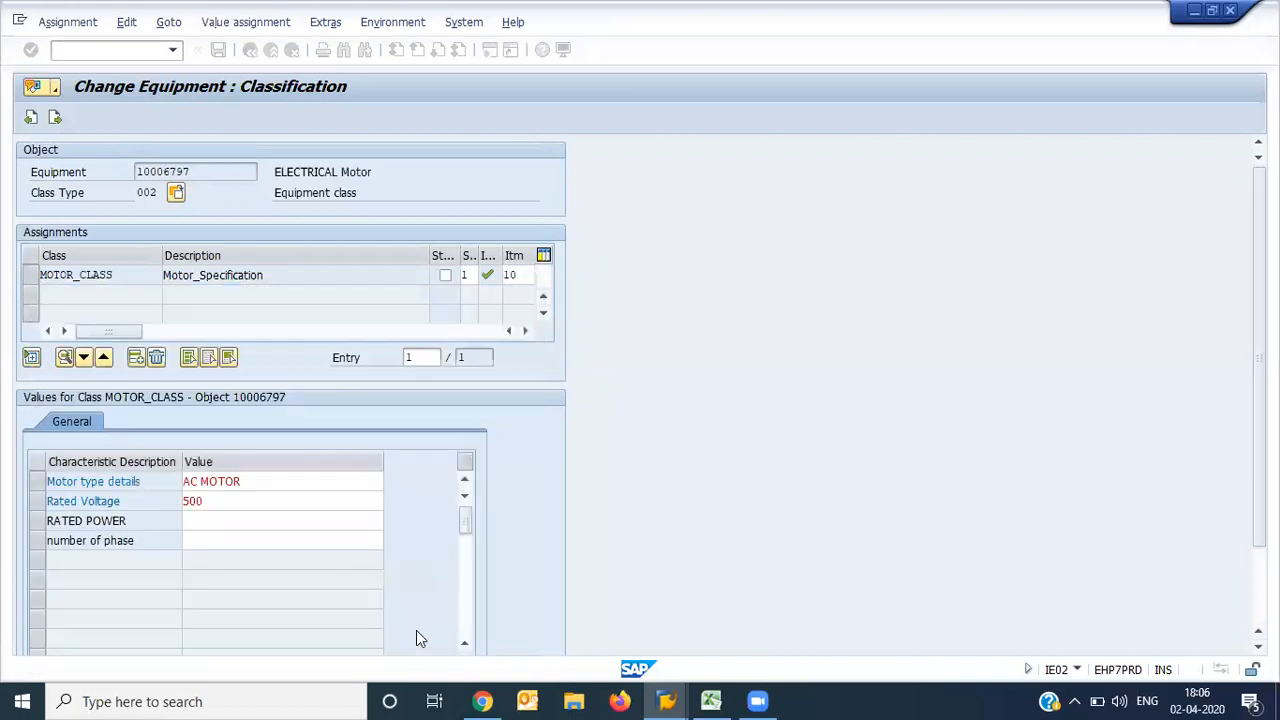
Set the number of phase characteristic to 3 from its allowed values
left_click(350, 540)
left_click(388, 540)
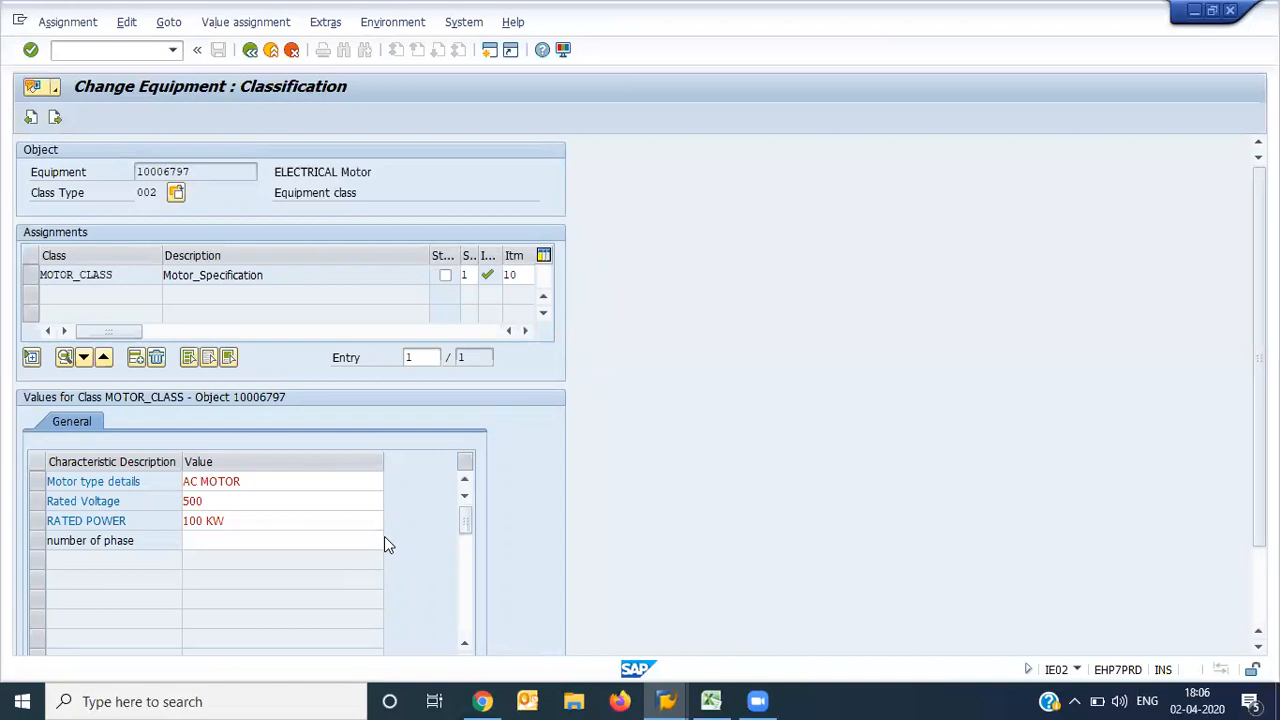
double_click(54, 386)
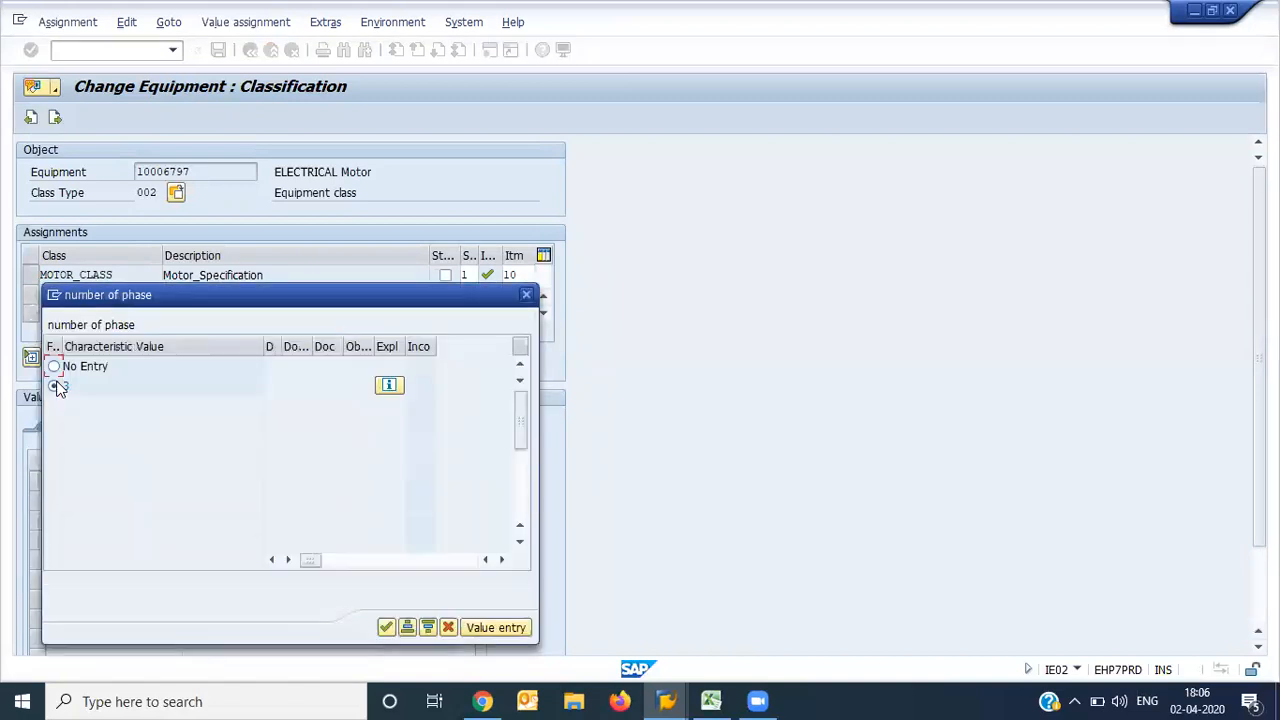
left_click(386, 627)
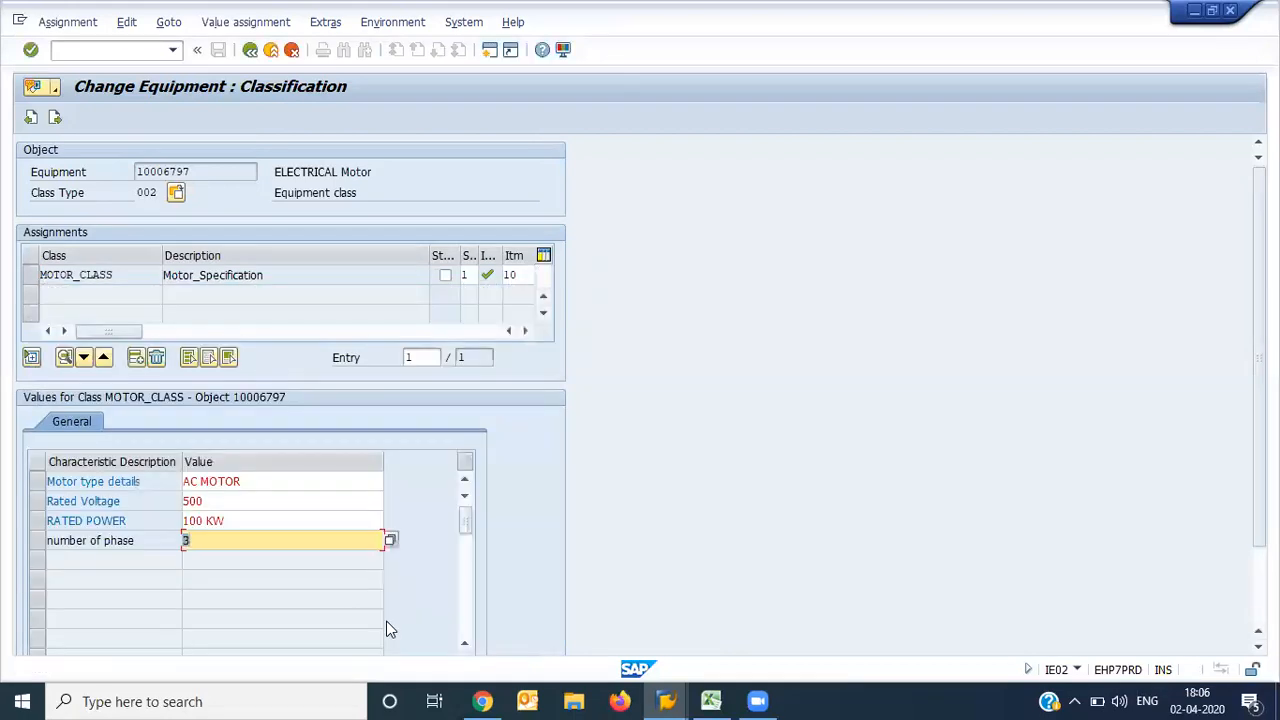
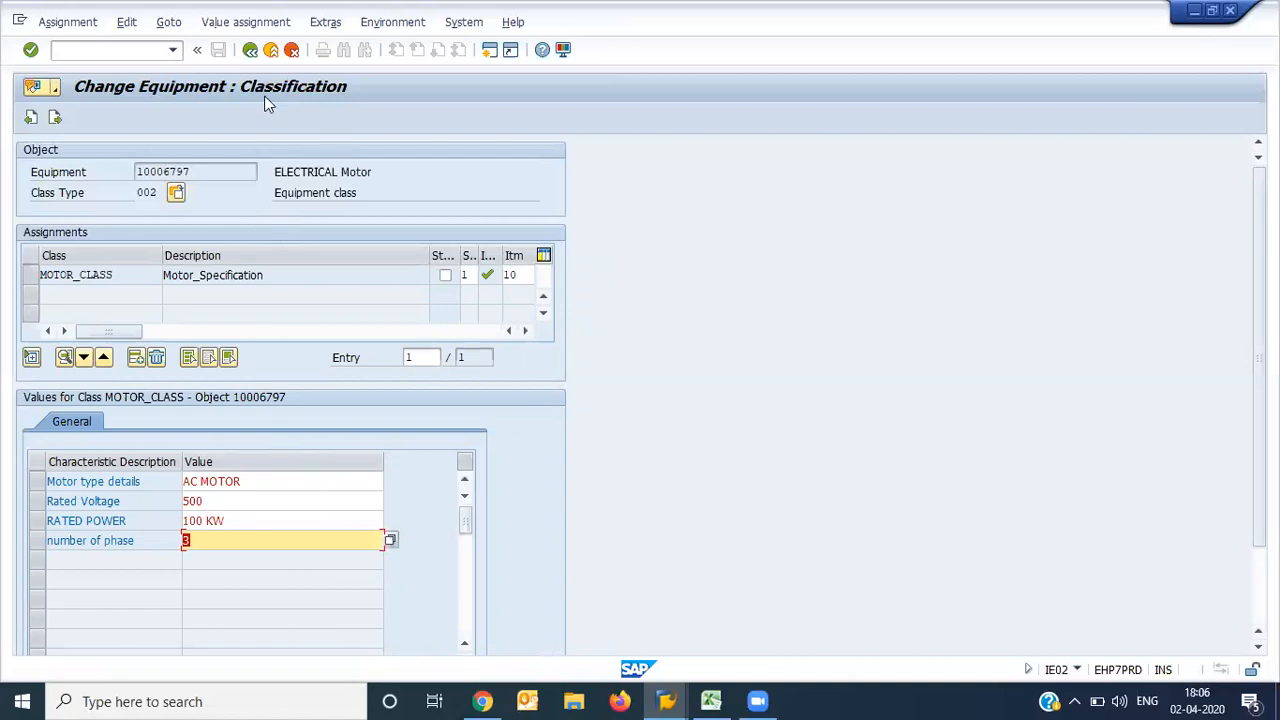
Return from the classification to the equipment master and save the equipment
left_click(251, 58)
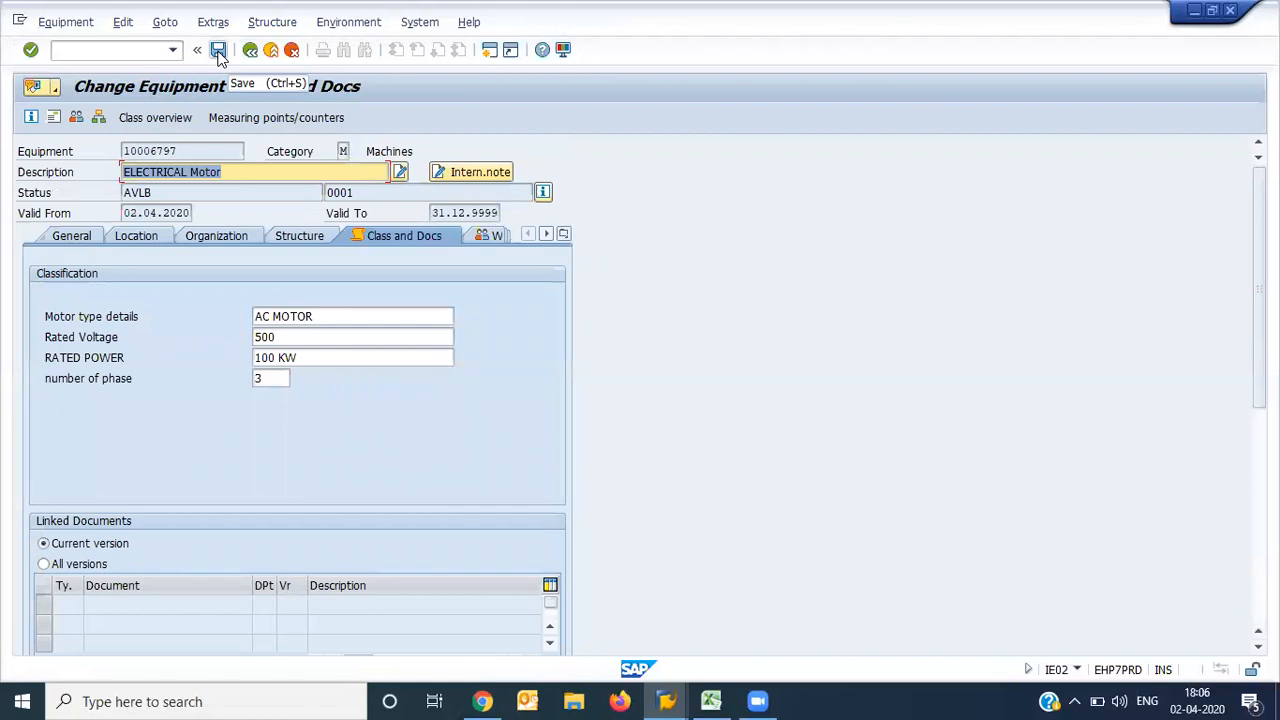
left_click(219, 52)
left_click(218, 50)
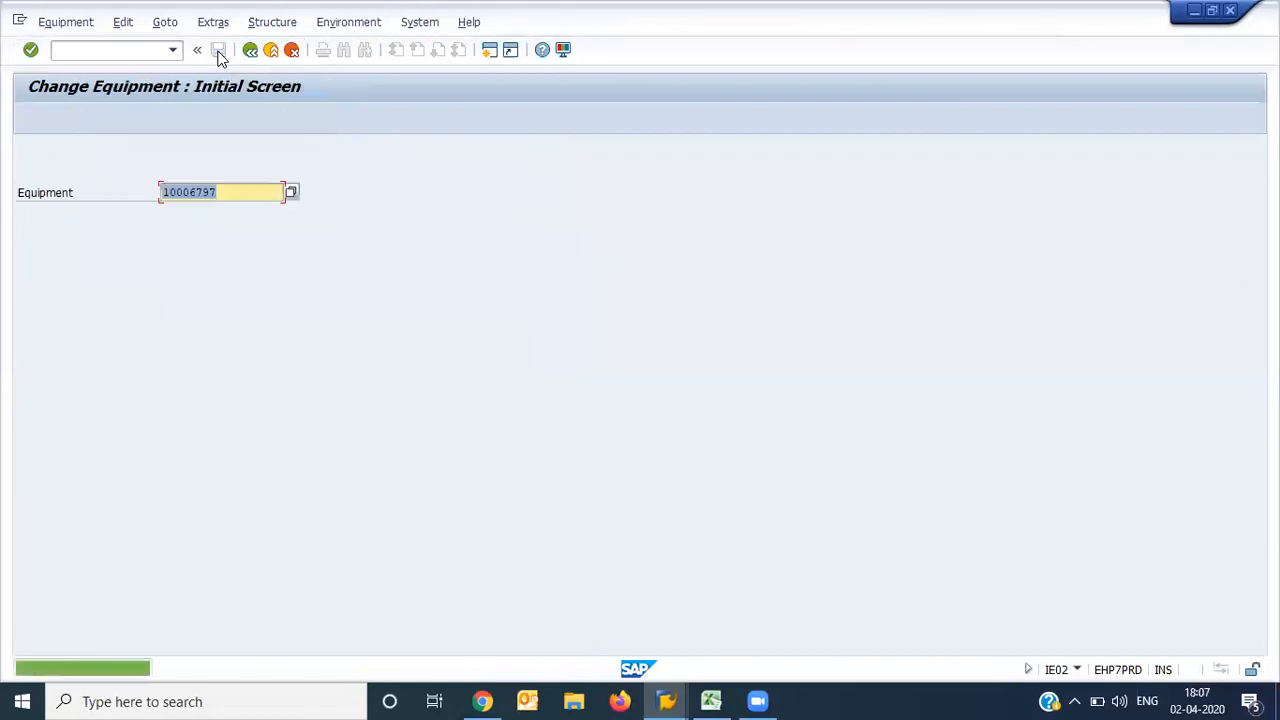
Switch to the Excel workbook and enter Step 1 in cell G9 and Eqip Master Creation in cell I9
left_click(711, 700)
left_click(471, 348)
left_click(459, 332)
type("Step 1")
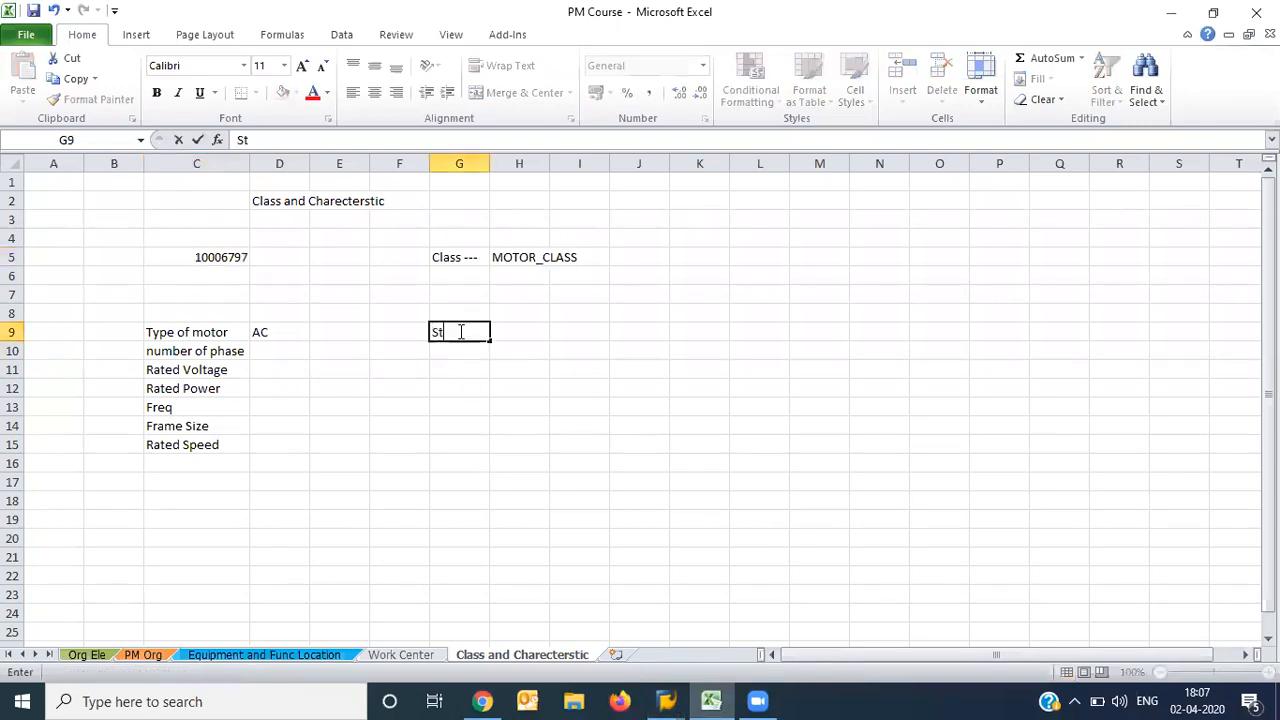
key("Tab")
key("Tab")
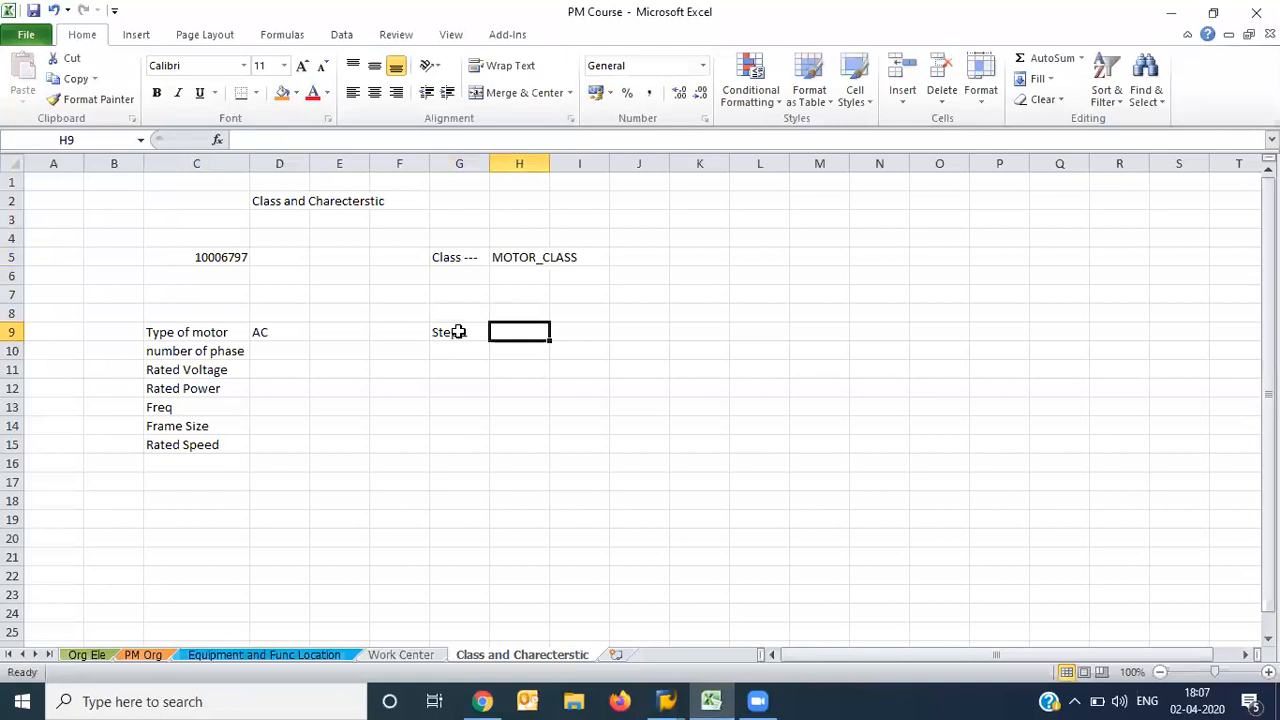
type("Eq")
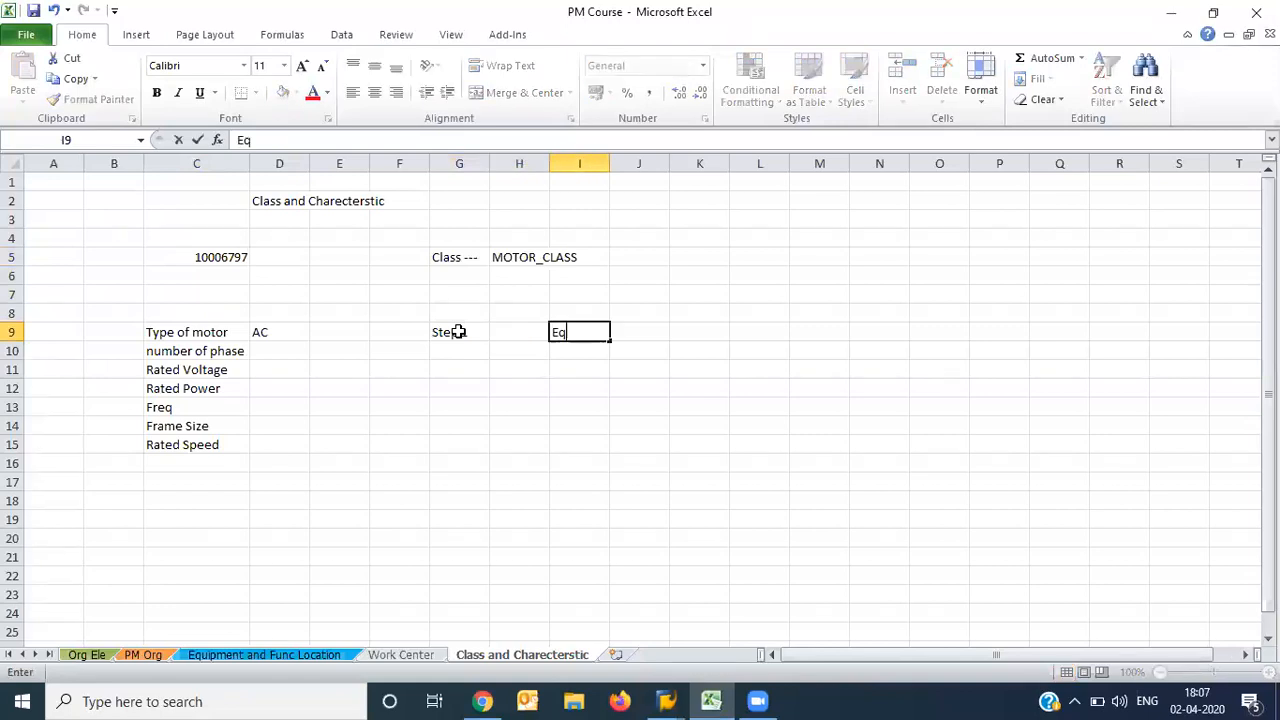
type("ip Master Crea")
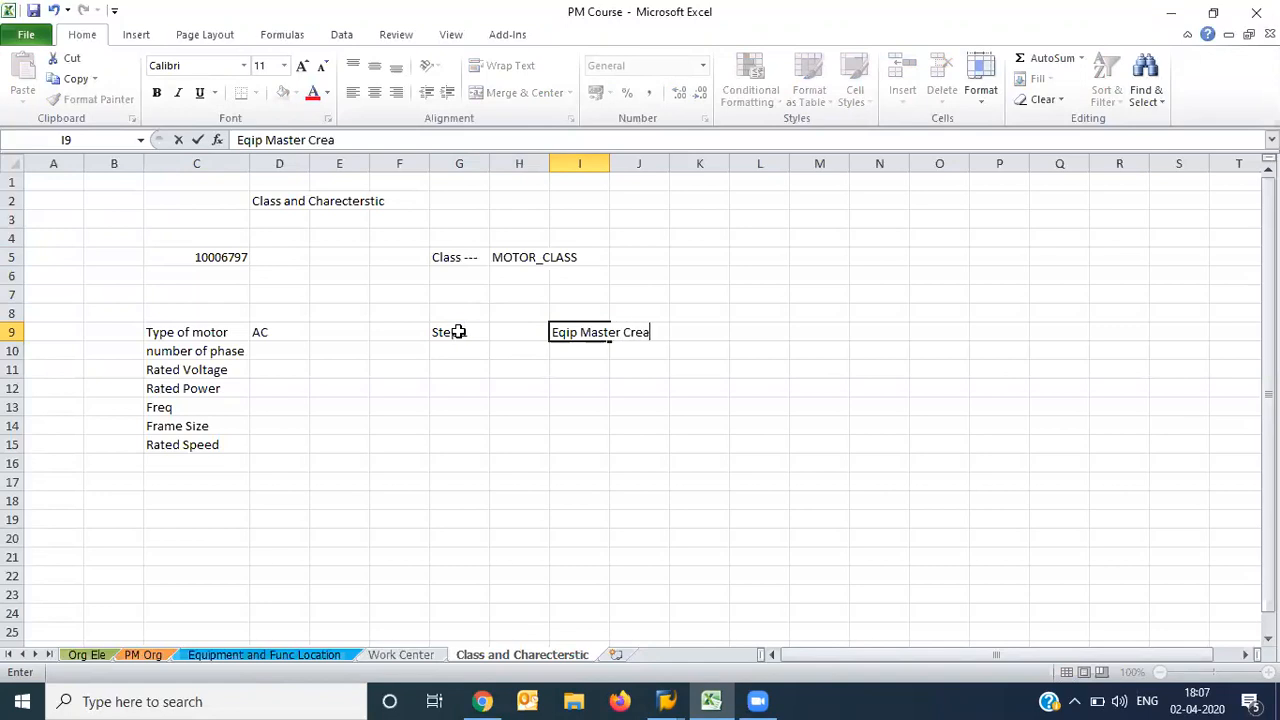
type("tion")
key("Return")
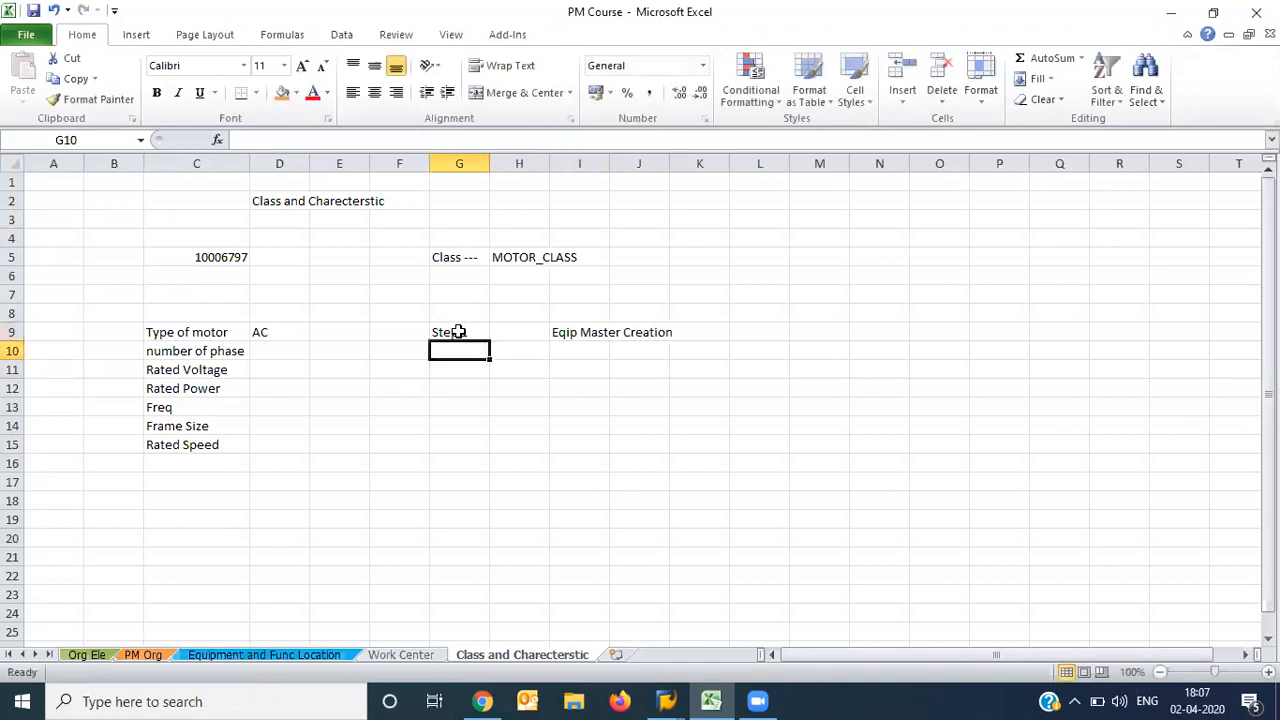
Correct the text in cell I9 to Equip Master Creation and fit column I's width to its contents
left_click(458, 332)
key("Right")
key("Right")
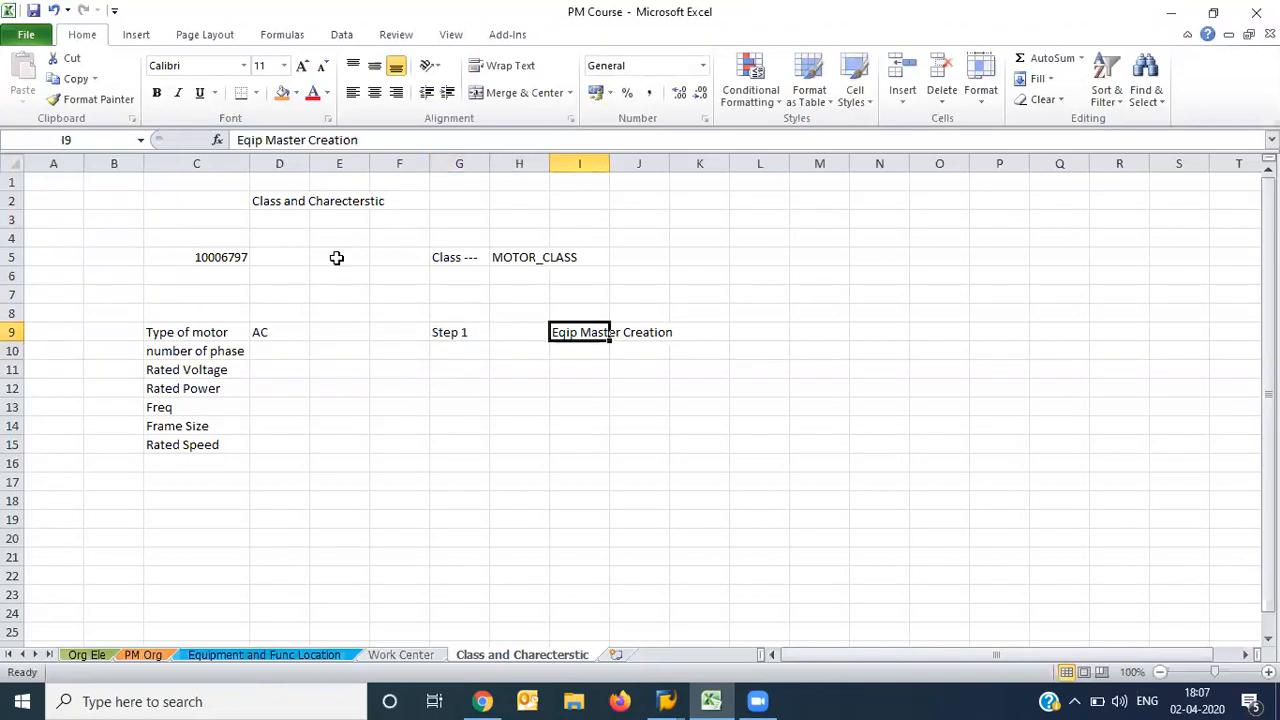
left_click(250, 140)
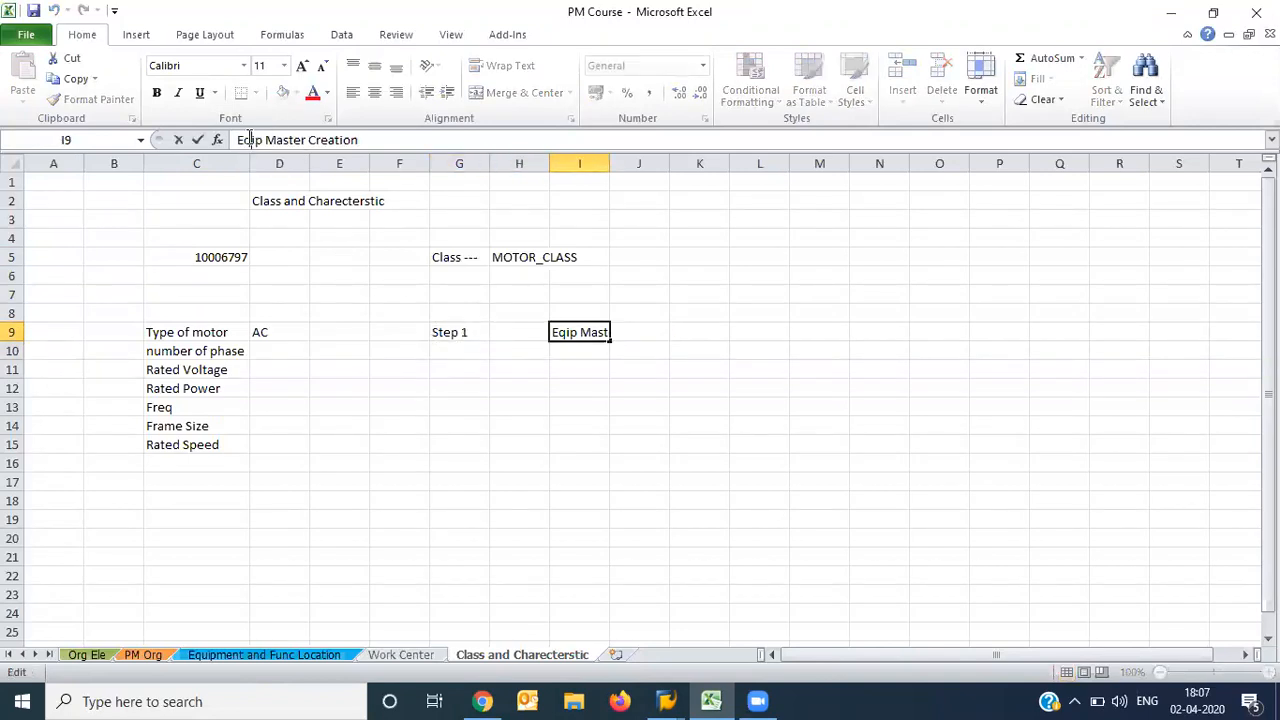
type("u")
key("Return")
key("Up")
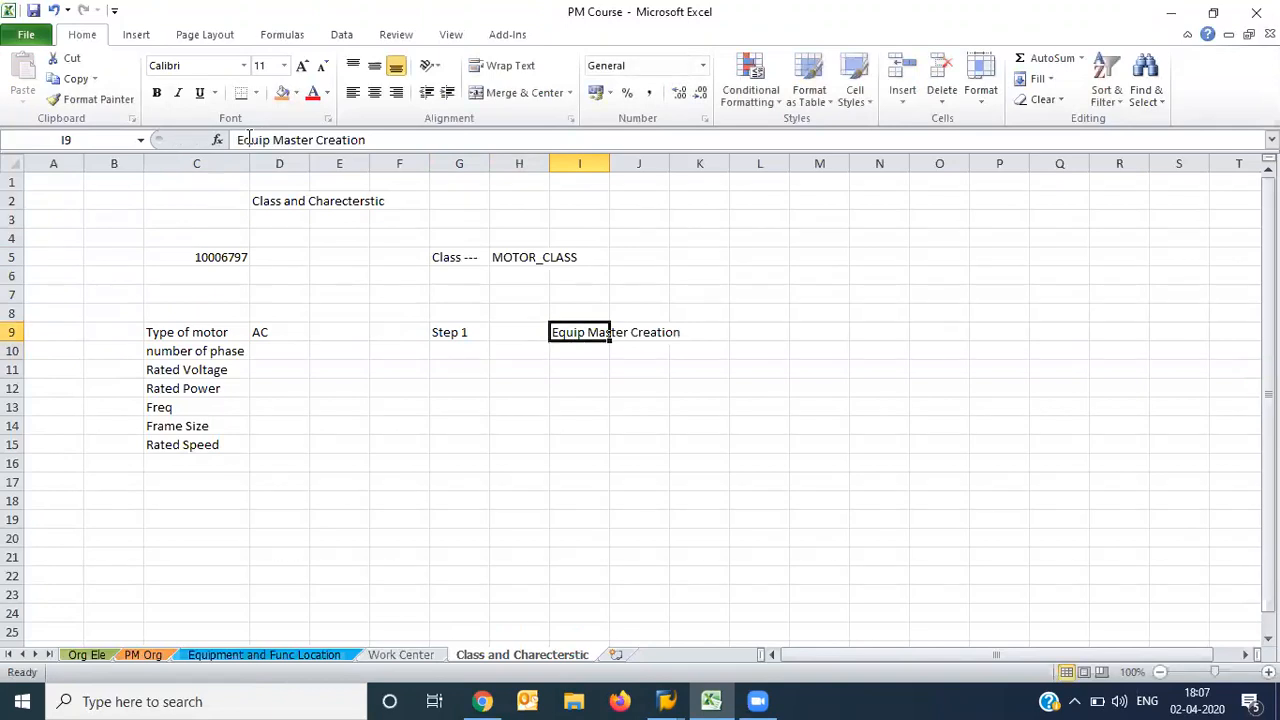
double_click(610, 163)
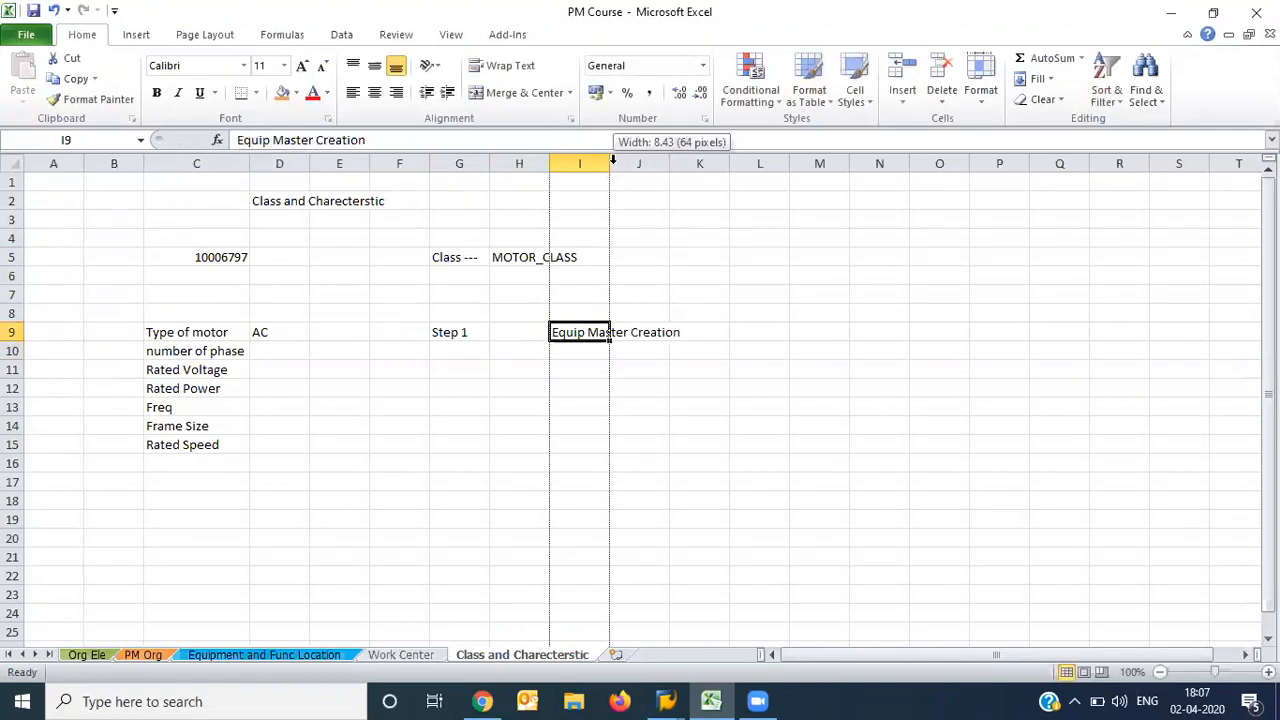
Enter the headers Step in cell G8 and Task in cell I8, and replace the text in G9 with 1
left_click(464, 402)
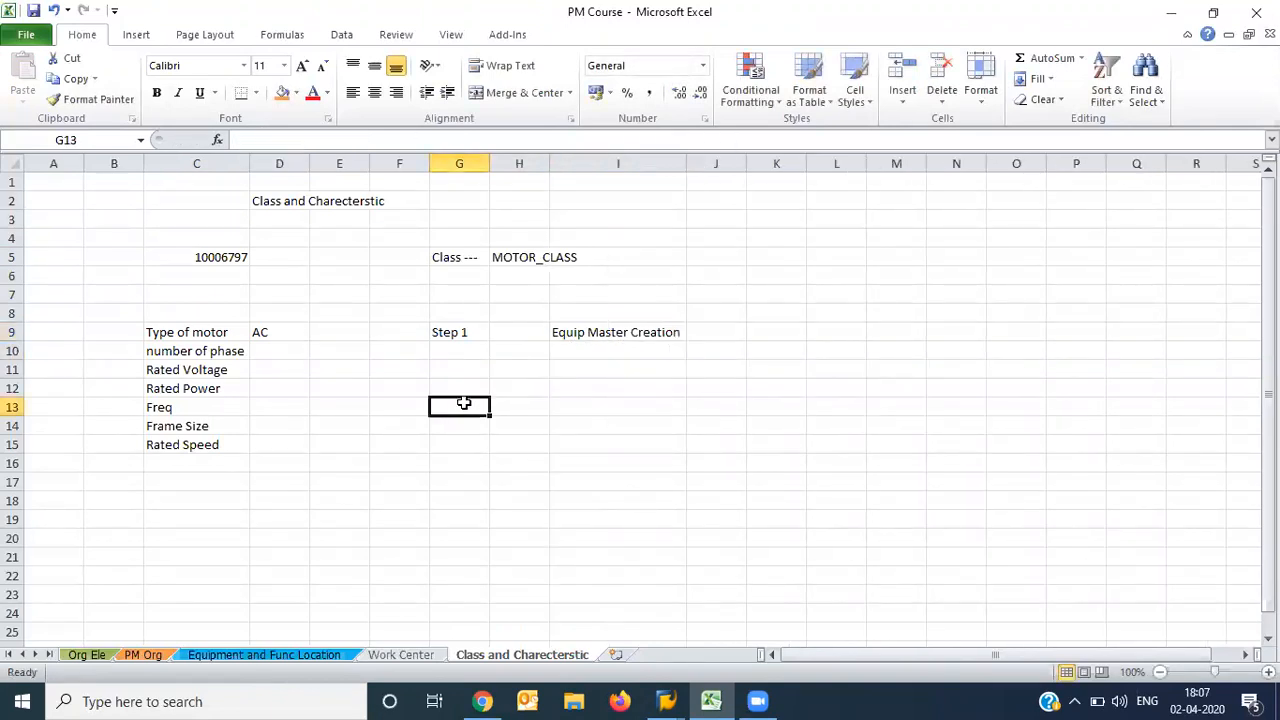
left_click(457, 335)
left_click(457, 312)
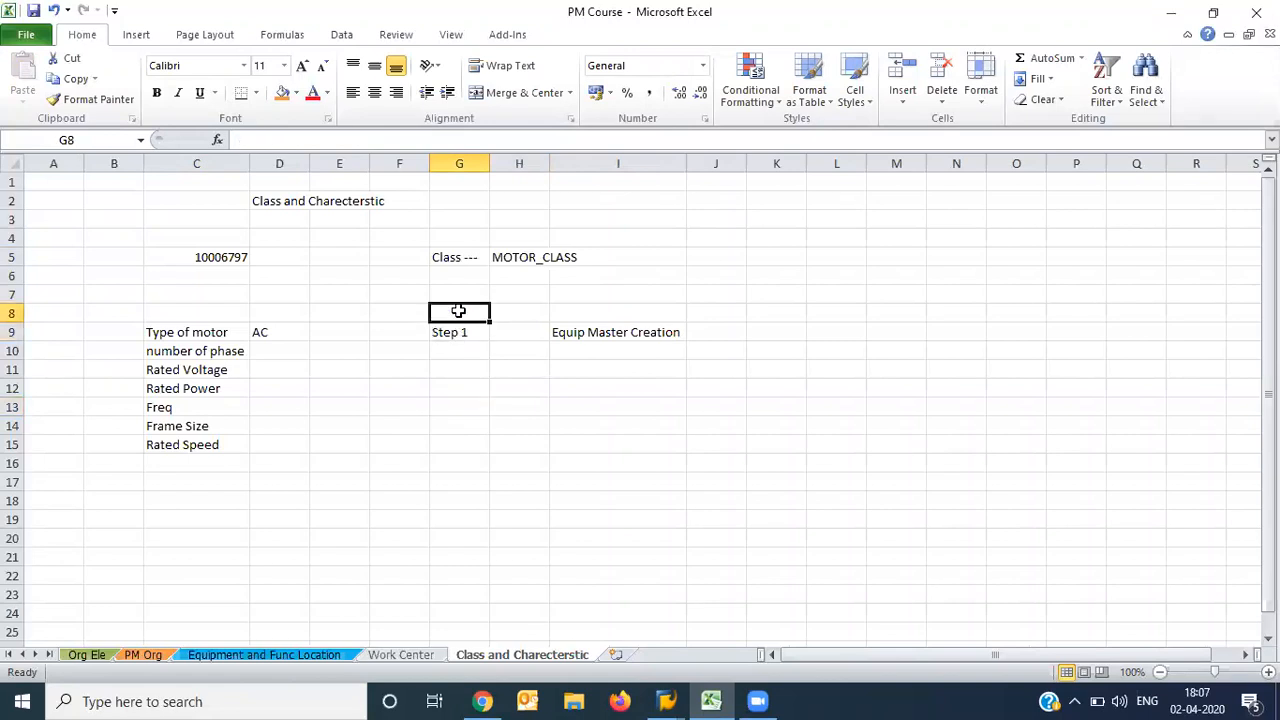
type("Stepq")
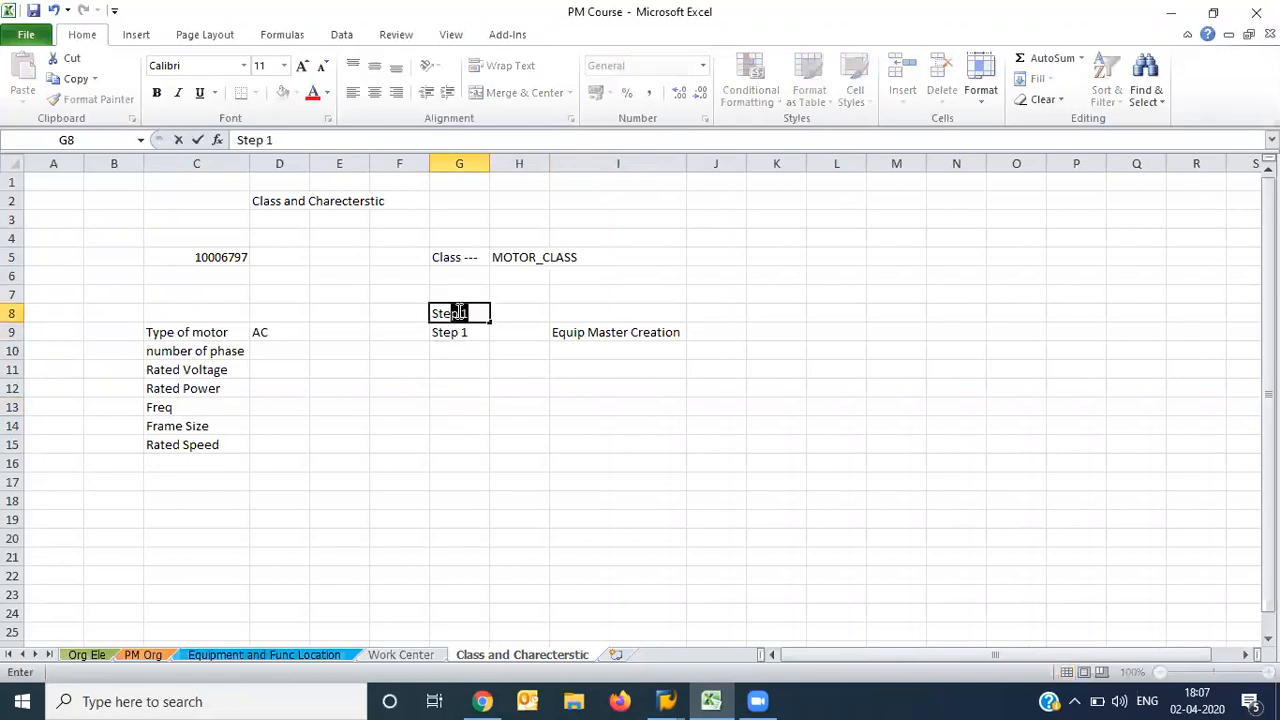
key("BackSpace")
key("Tab")
key("Tab")
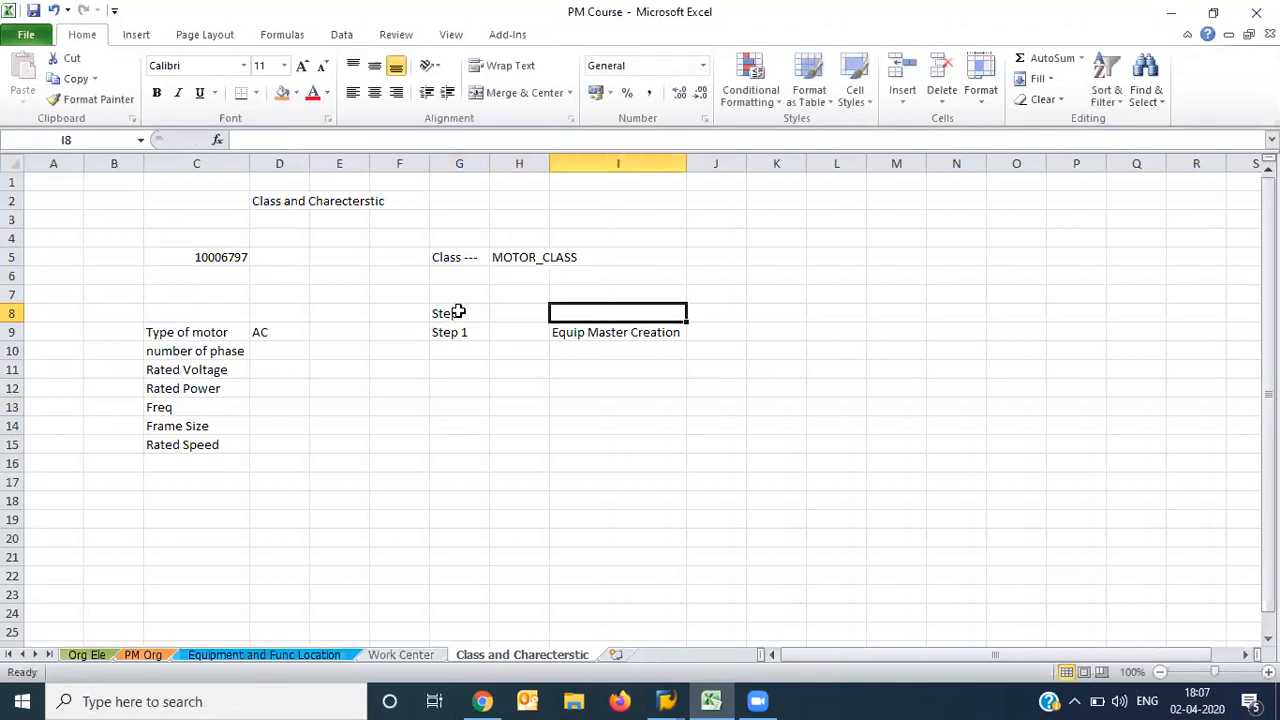
type("Task")
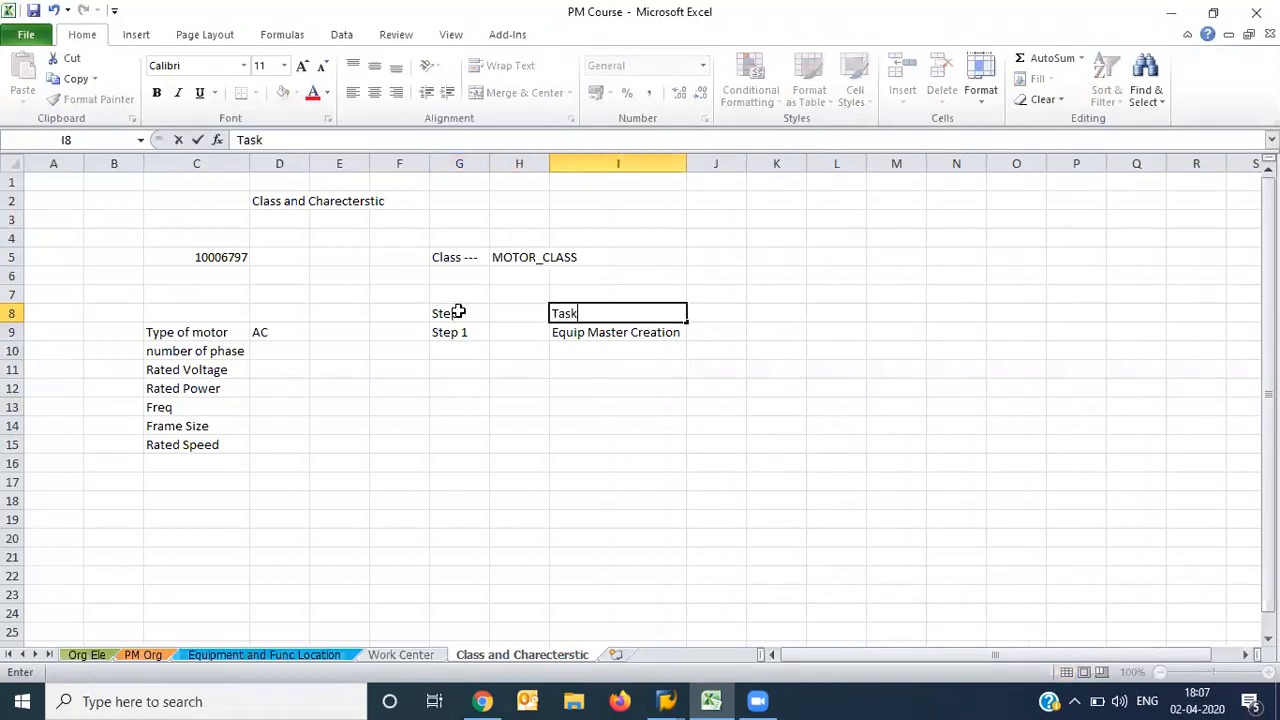
key("Return")
type("1")
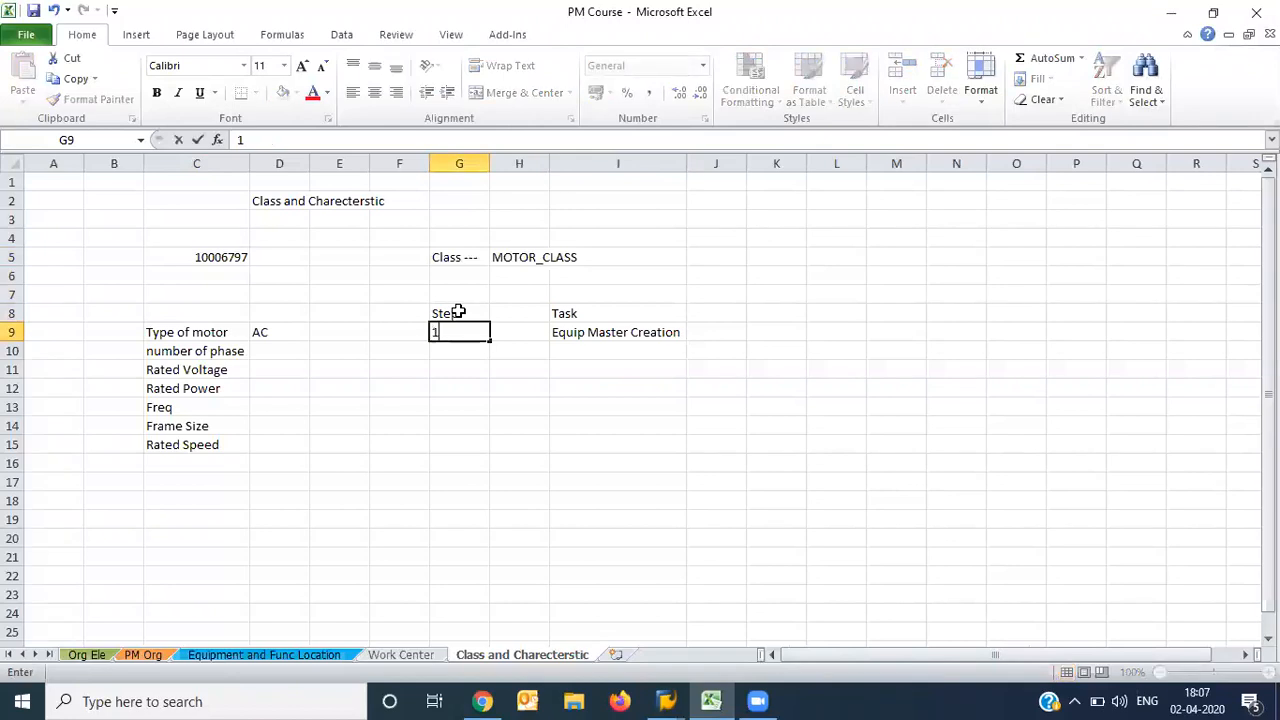
key("Return")
Fill row 10 with 2 in column G, Class creation in column I and Class type 002 in column J
type("2")
key("Tab")
key("Tab")
type("C")
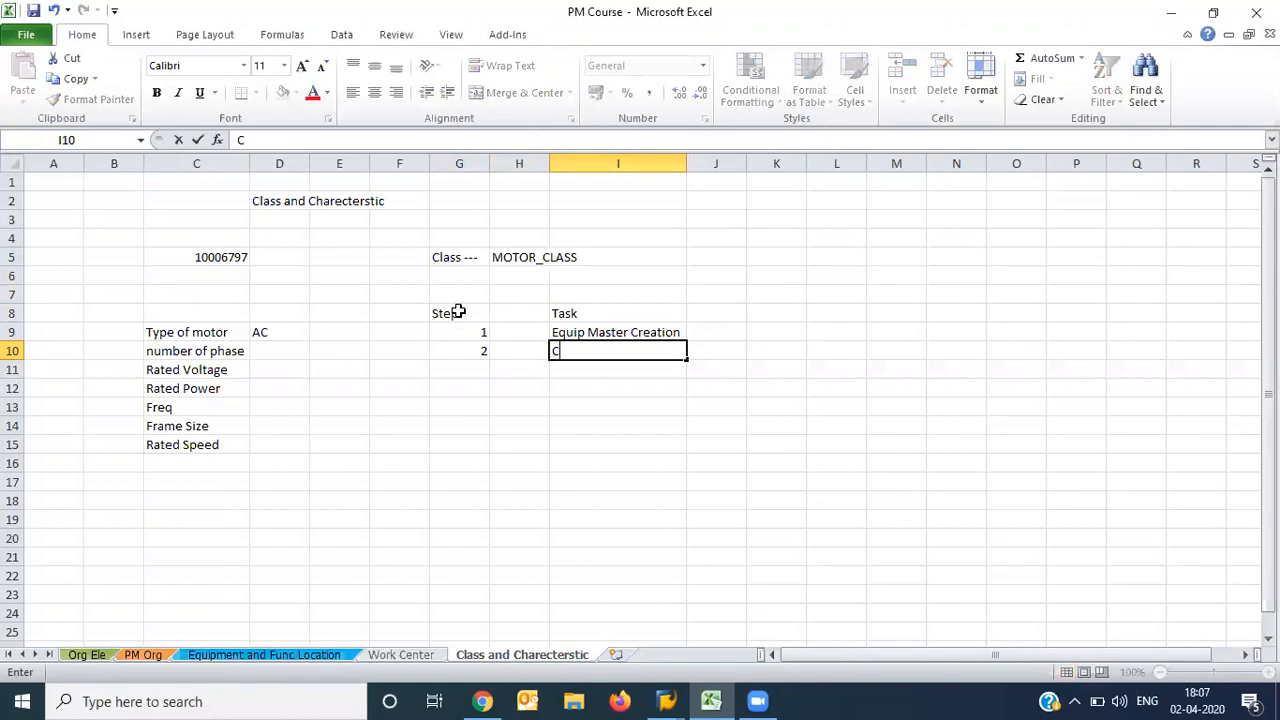
type("lass creation")
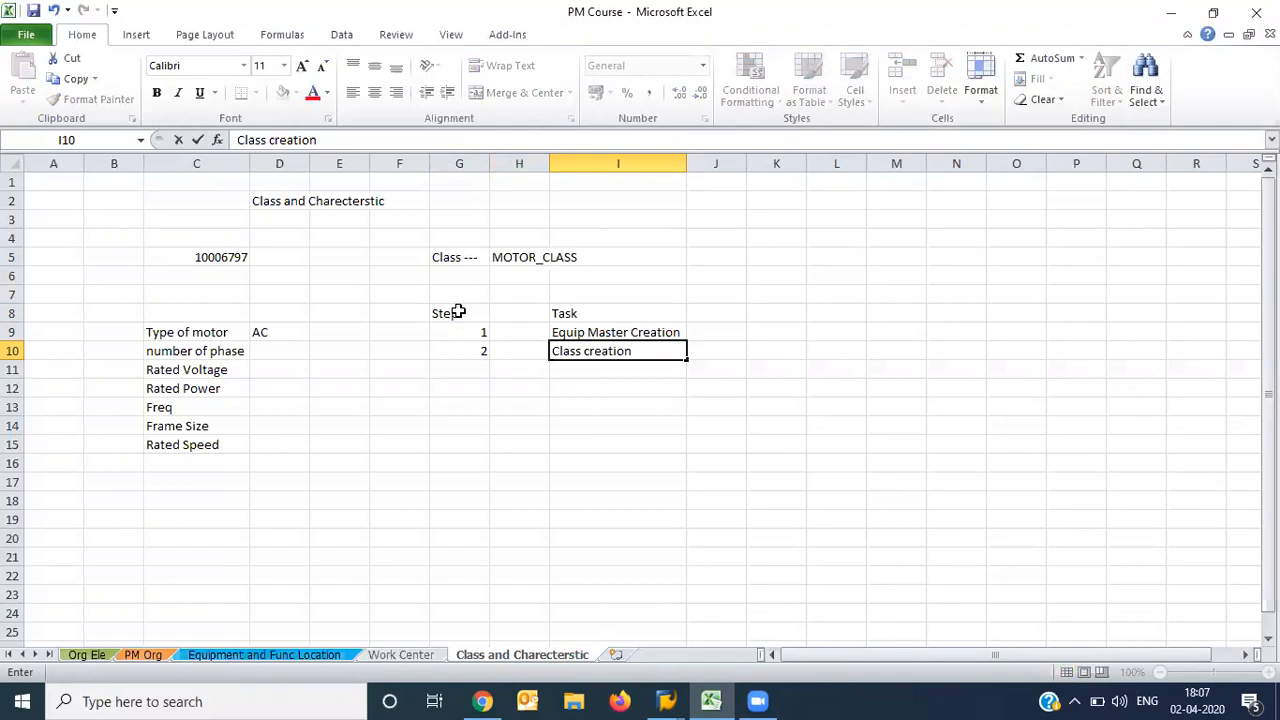
key("Tab")
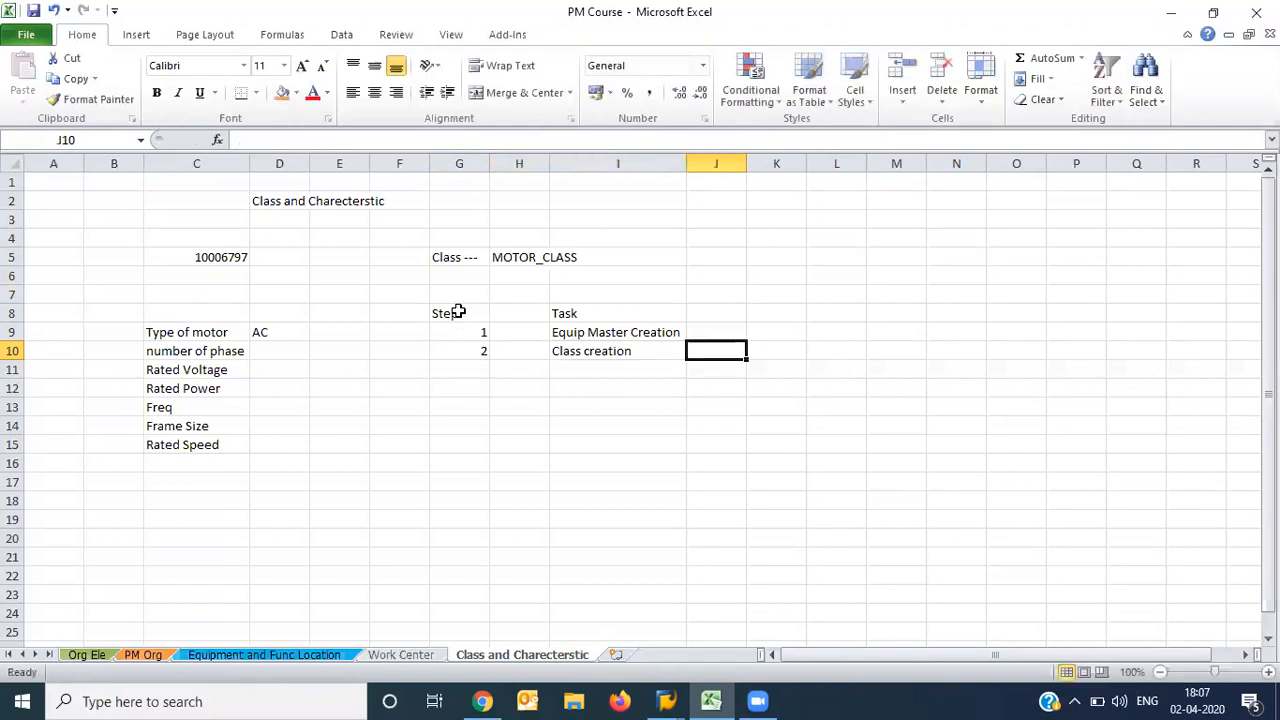
type("Class ty")
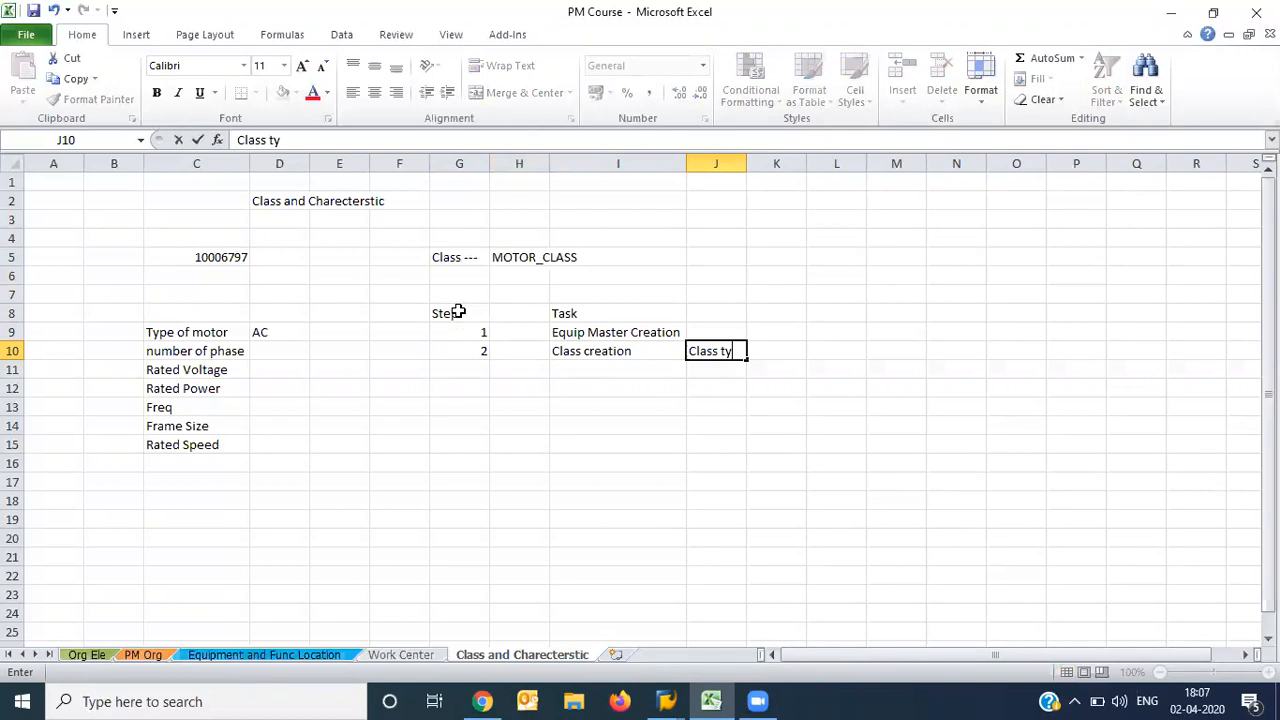
type("pe 002")
key("Return")
Fill row 11 with 3 in G11, Characterstic Creation in I11 and data type - char , numeric, currency in J11
key("Left")
key("Left")
key("Left")
type("3")
key("Tab")
key("Tab")
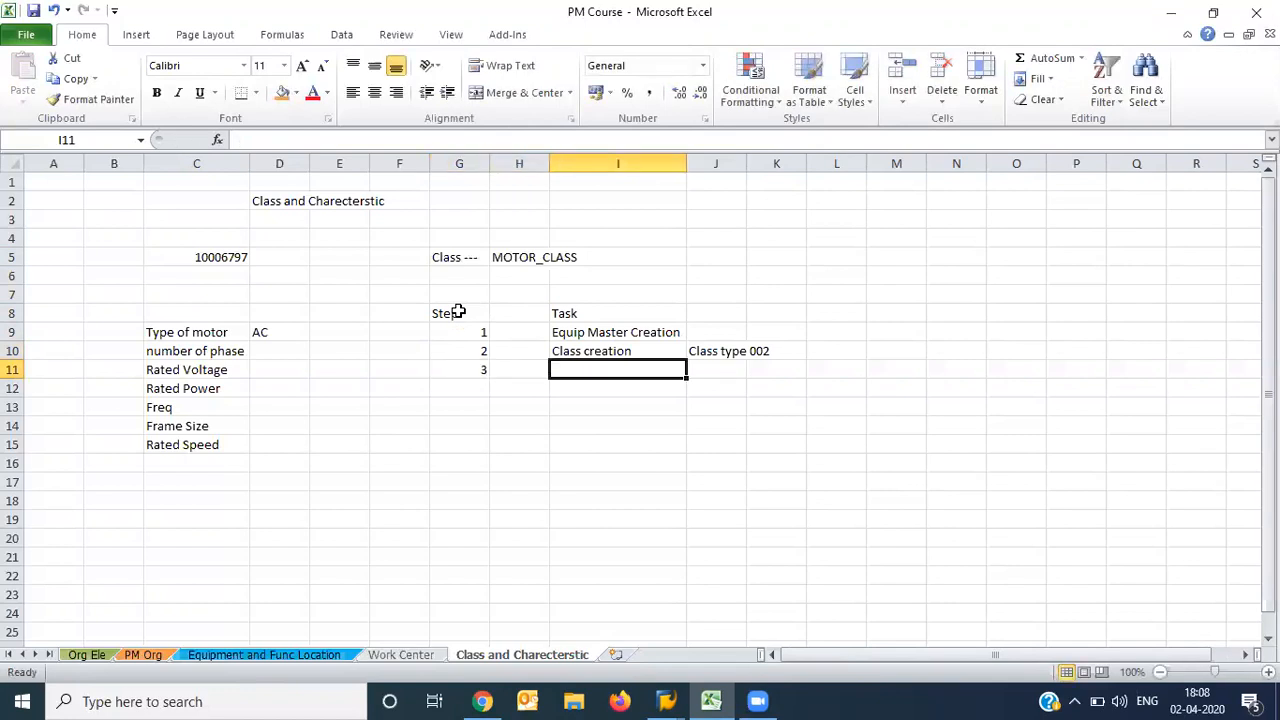
type("Characterstic ")
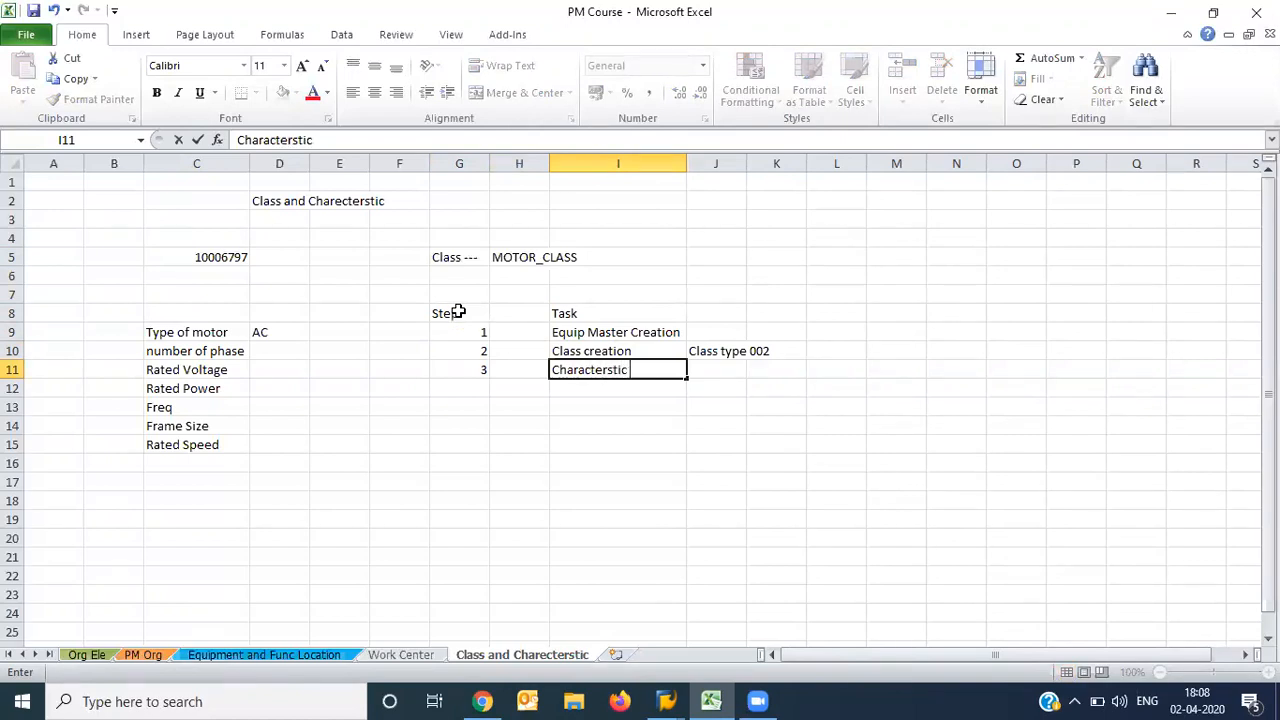
type("Creation")
key("Tab")
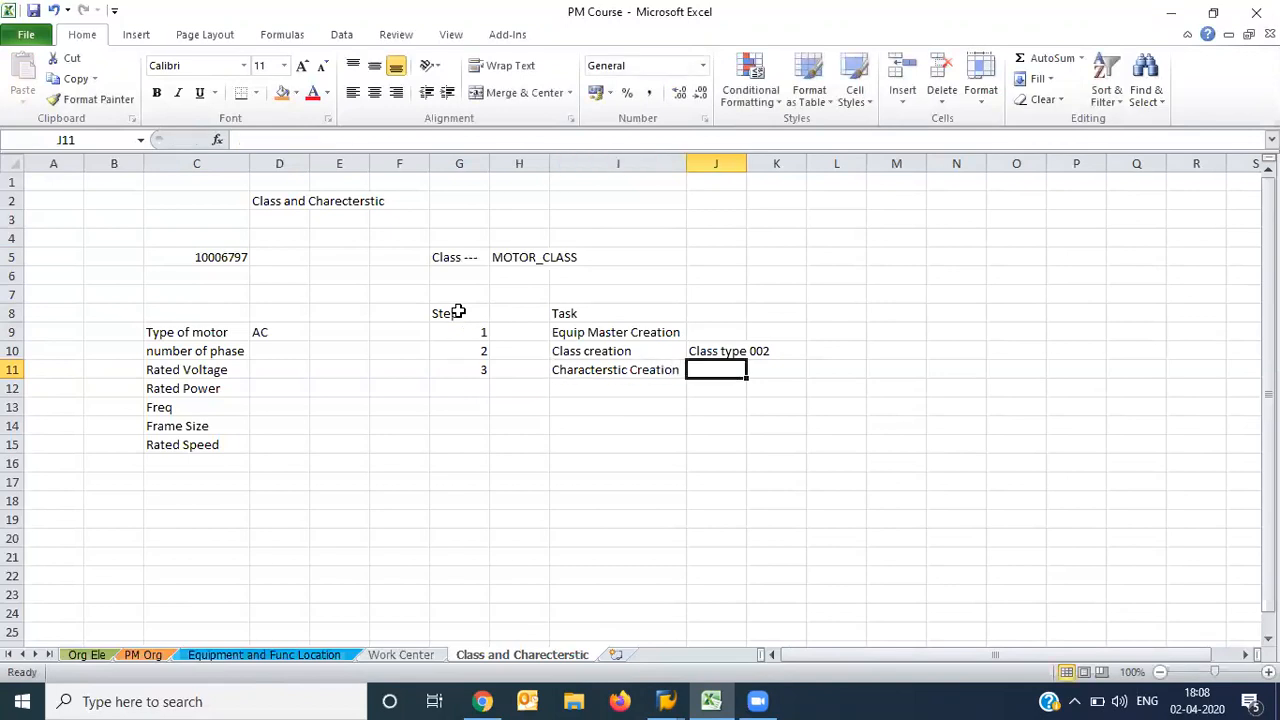
type("data type - char , numeric")
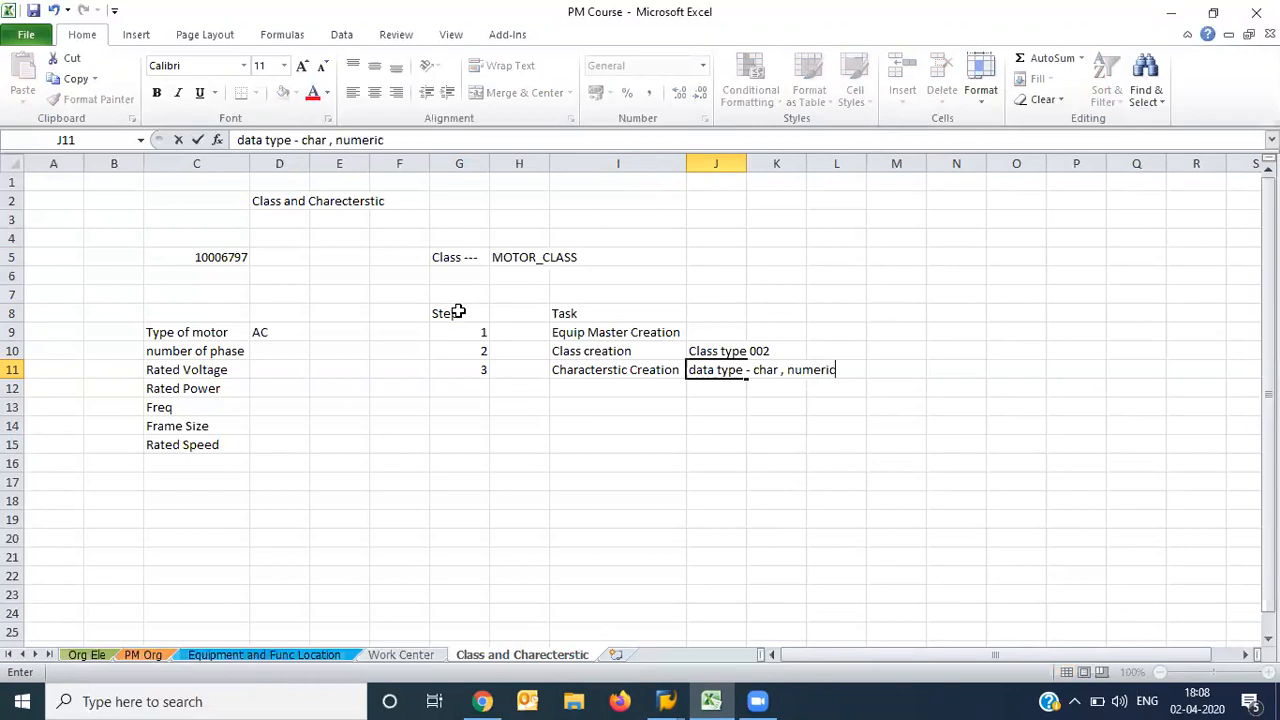
type(", currency")
key("Return")
Fill row 12 with 4 in column G and assignment of class to char in column I
key("Left")
key("Left")
key("Left")
type("4")
key("Tab")
key("Tab")
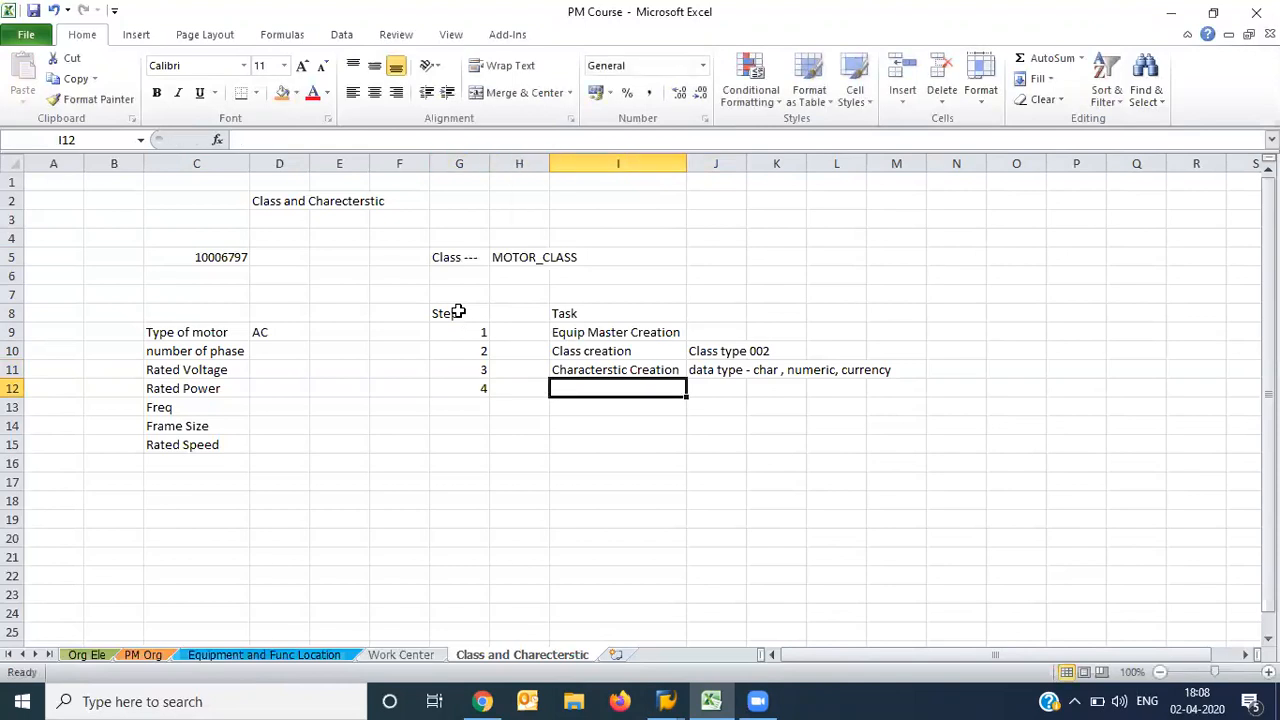
type("assignment of ")
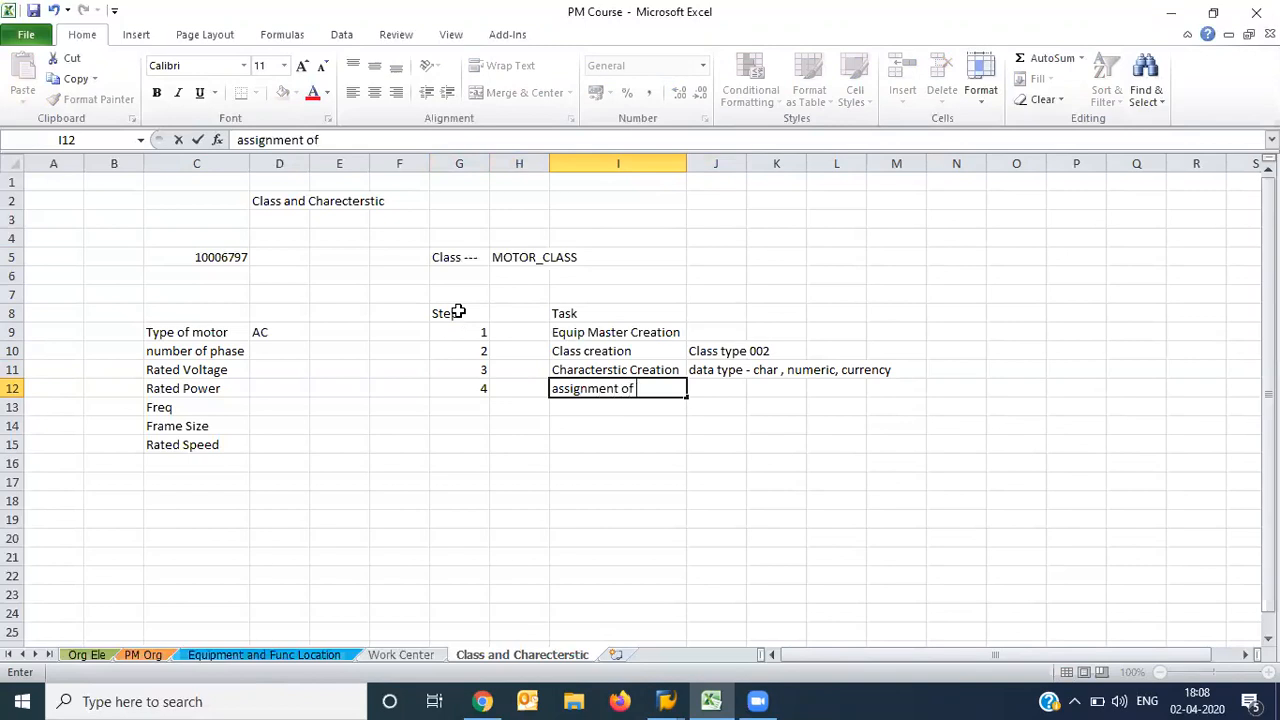
type("ch")
key("BackSpace")
type("lass to char")
key("Return")
Fill row 13 with 5 in column G and assignment of equipment master to class in column I
key("Left")
key("Left")
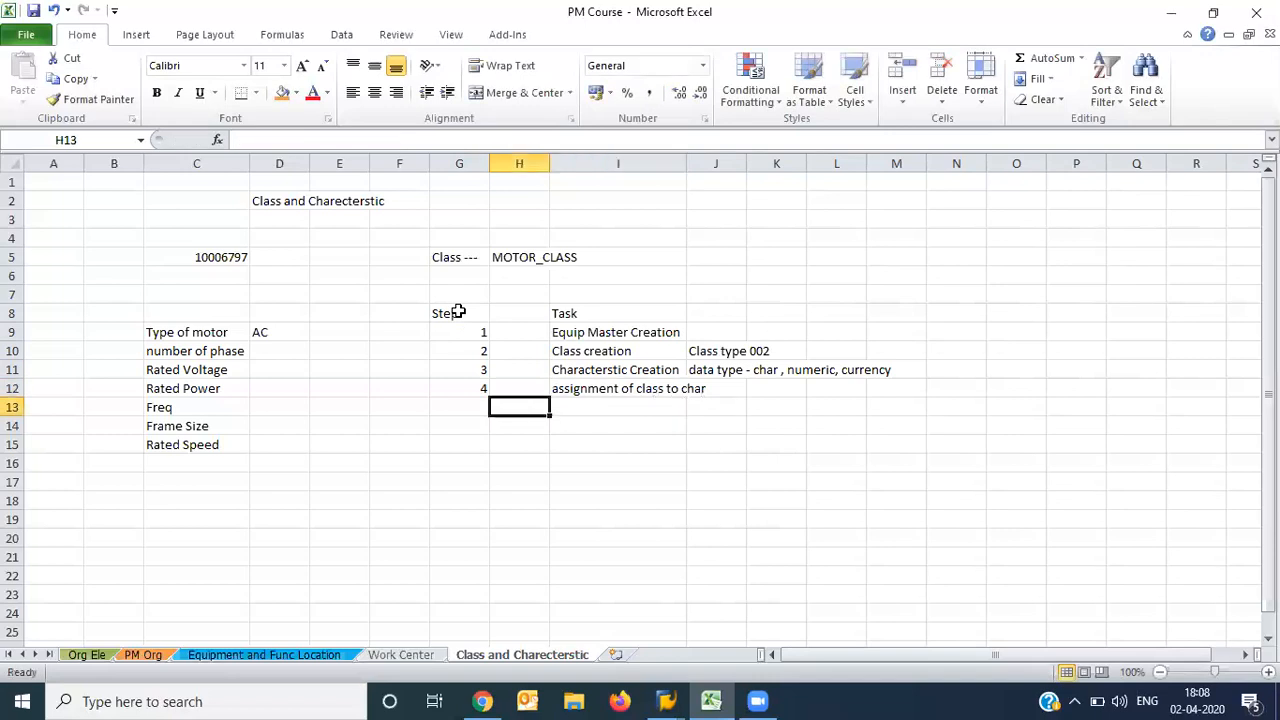
type("5")
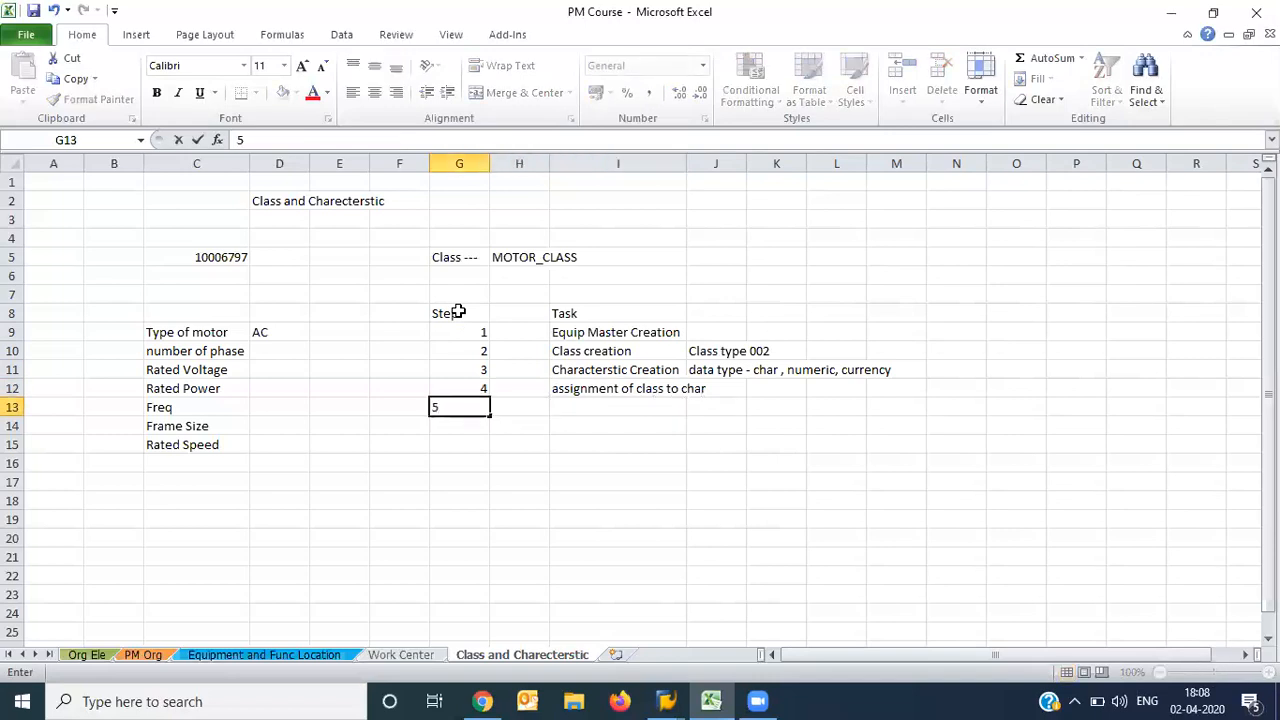
key("Right")
key("Right")
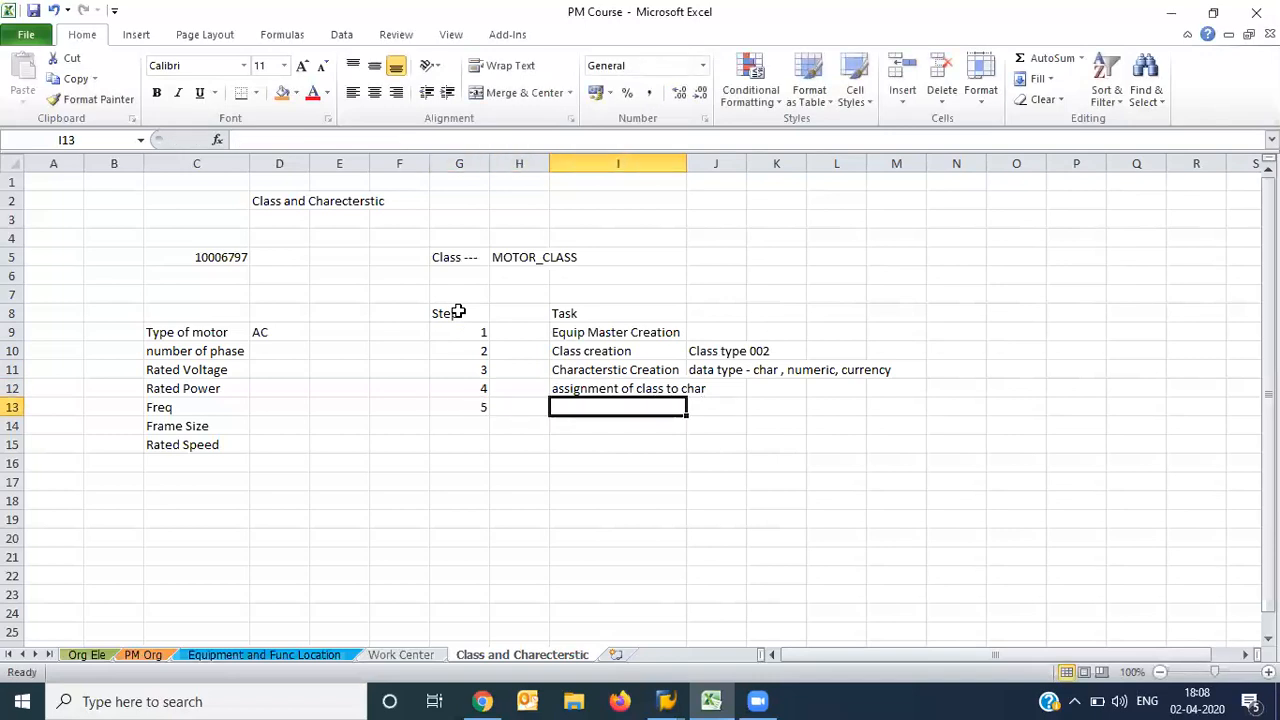
type("as")
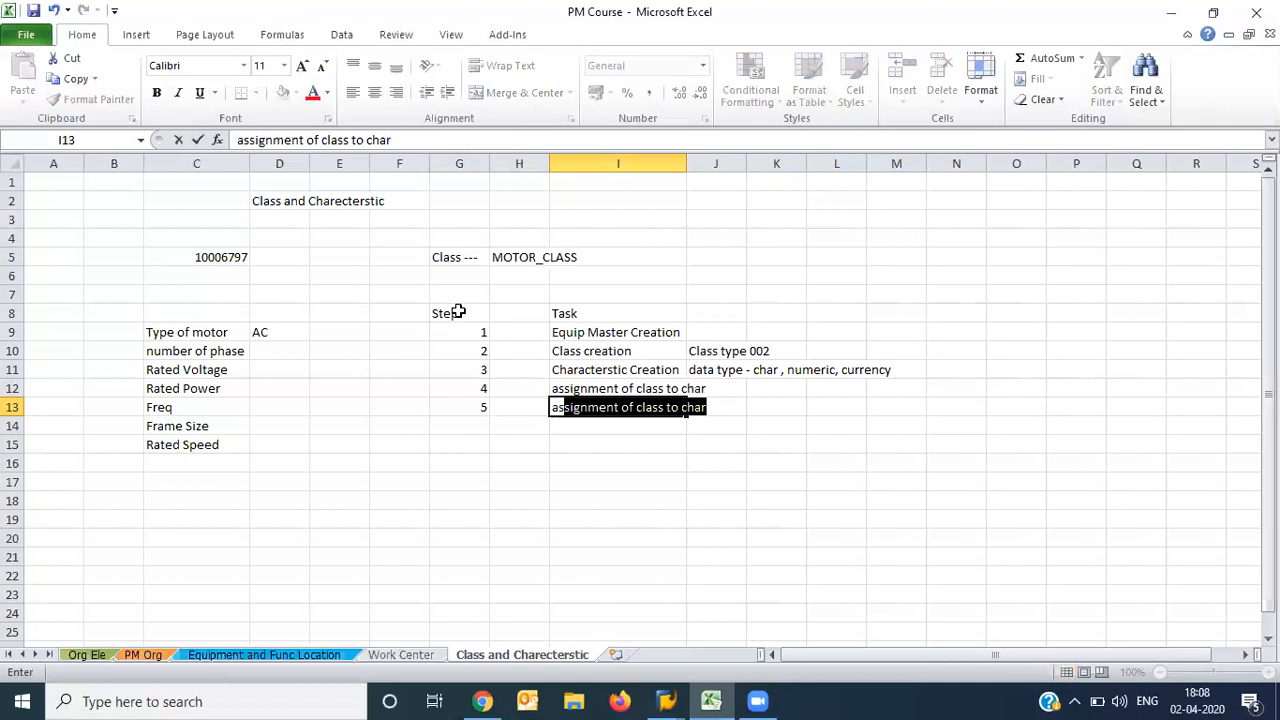
type("signment ")
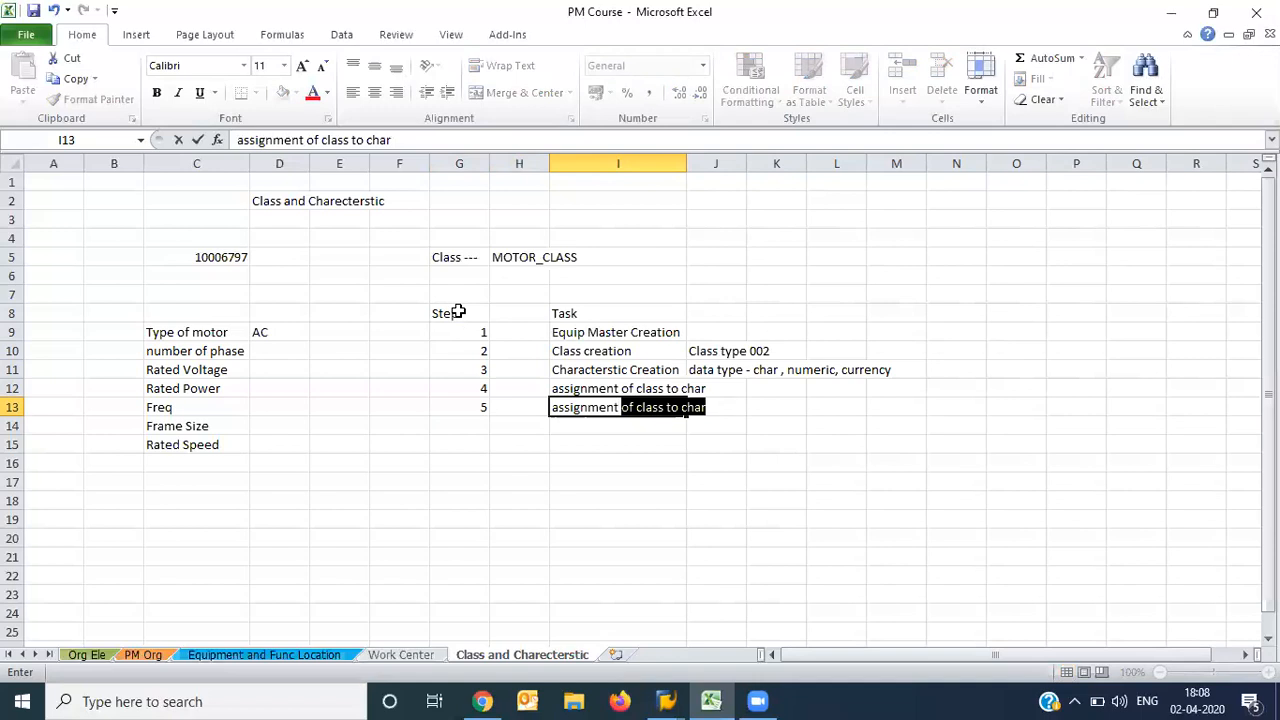
type("og")
key("BackSpace")
type("f equi")
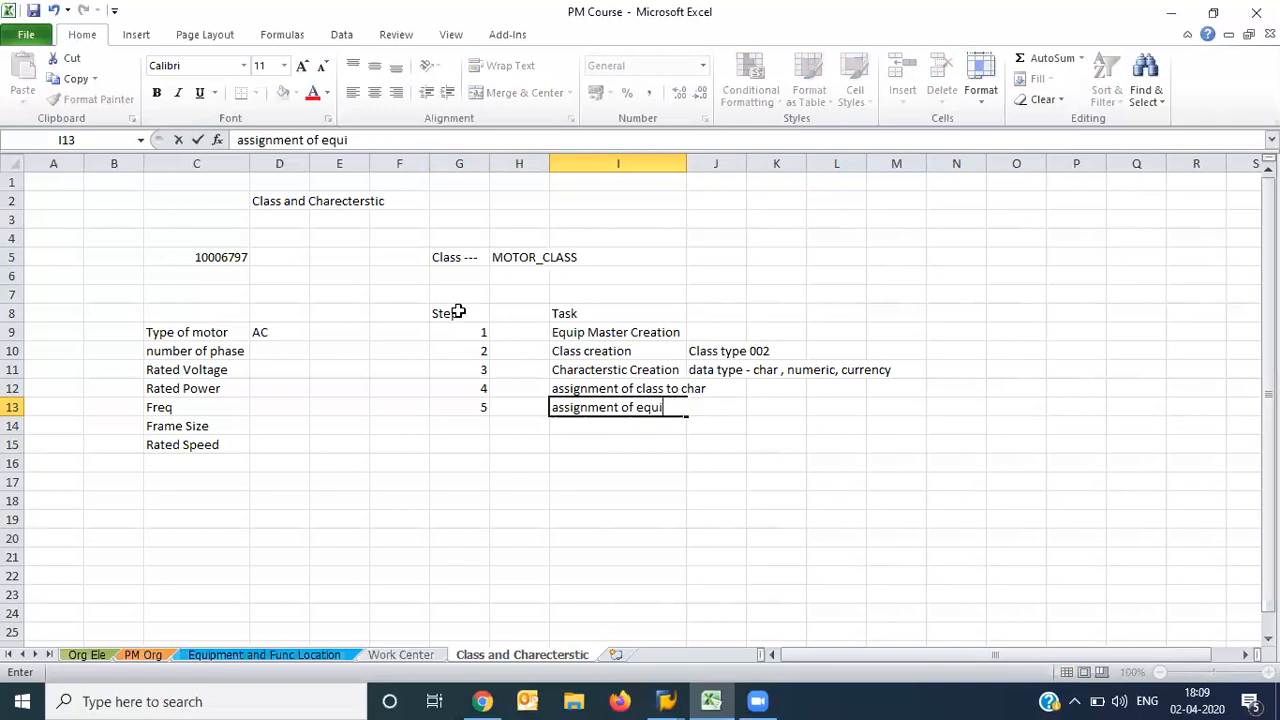
type("pment m")
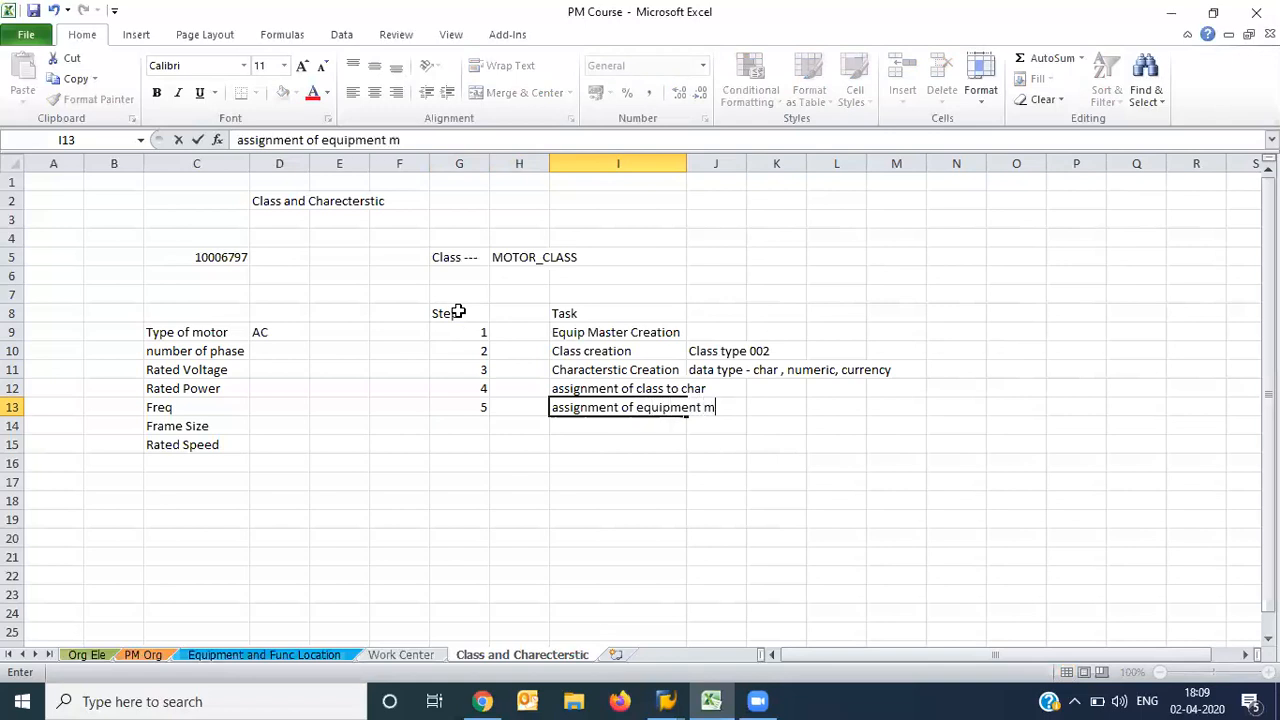
type("aster to class")
key("Return")
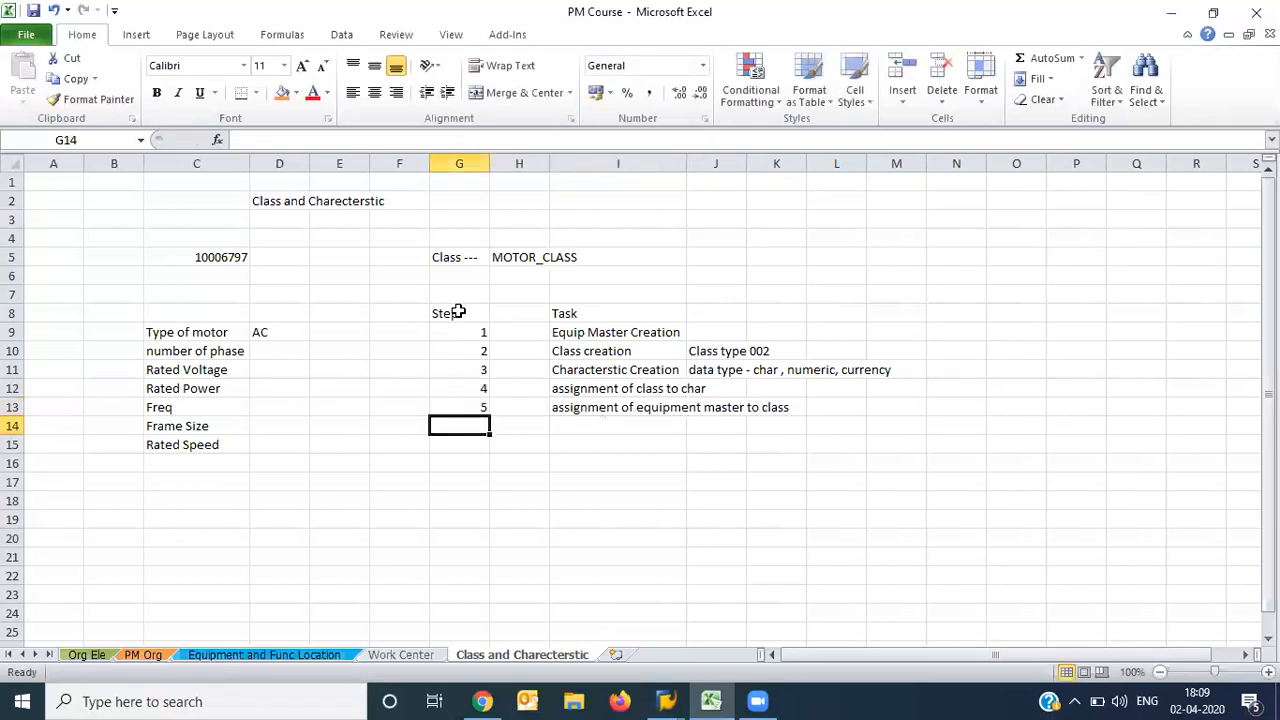
Save the workbook and colour the Class and Charecterstic sheet tab light red from the theme colours
left_click(33, 10)
right_click(464, 658)
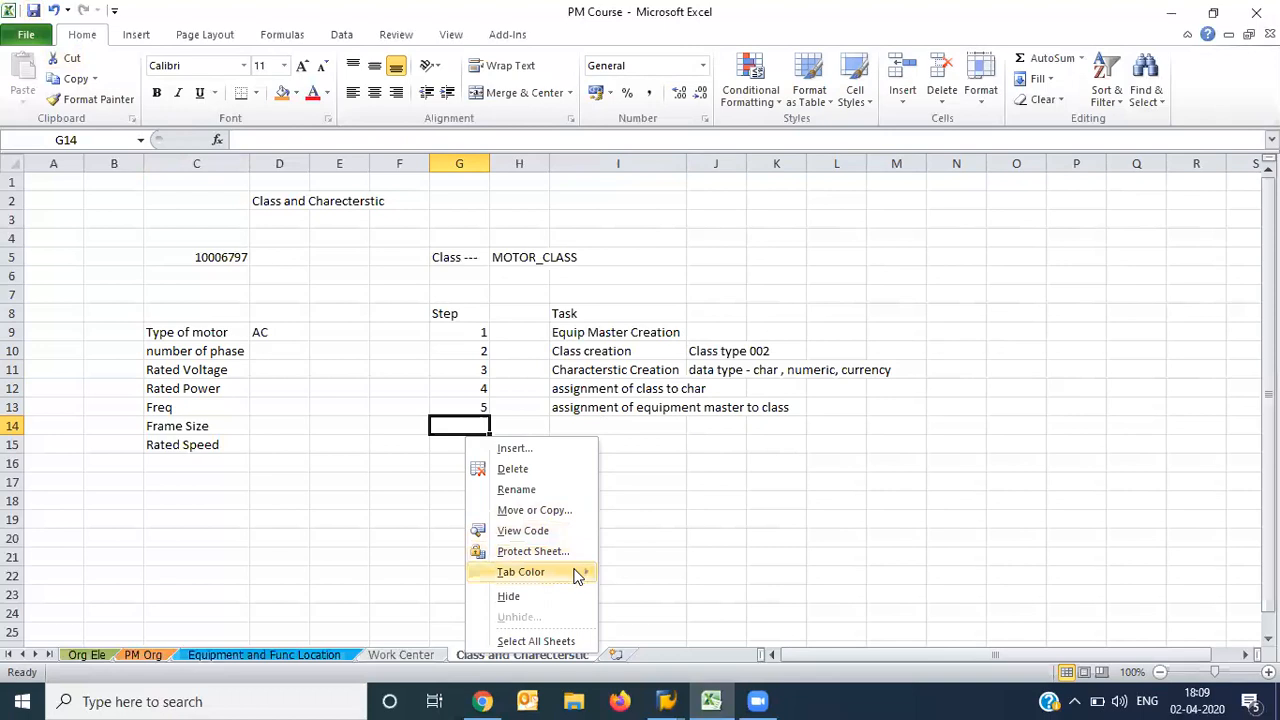
mouse_move(577, 577)
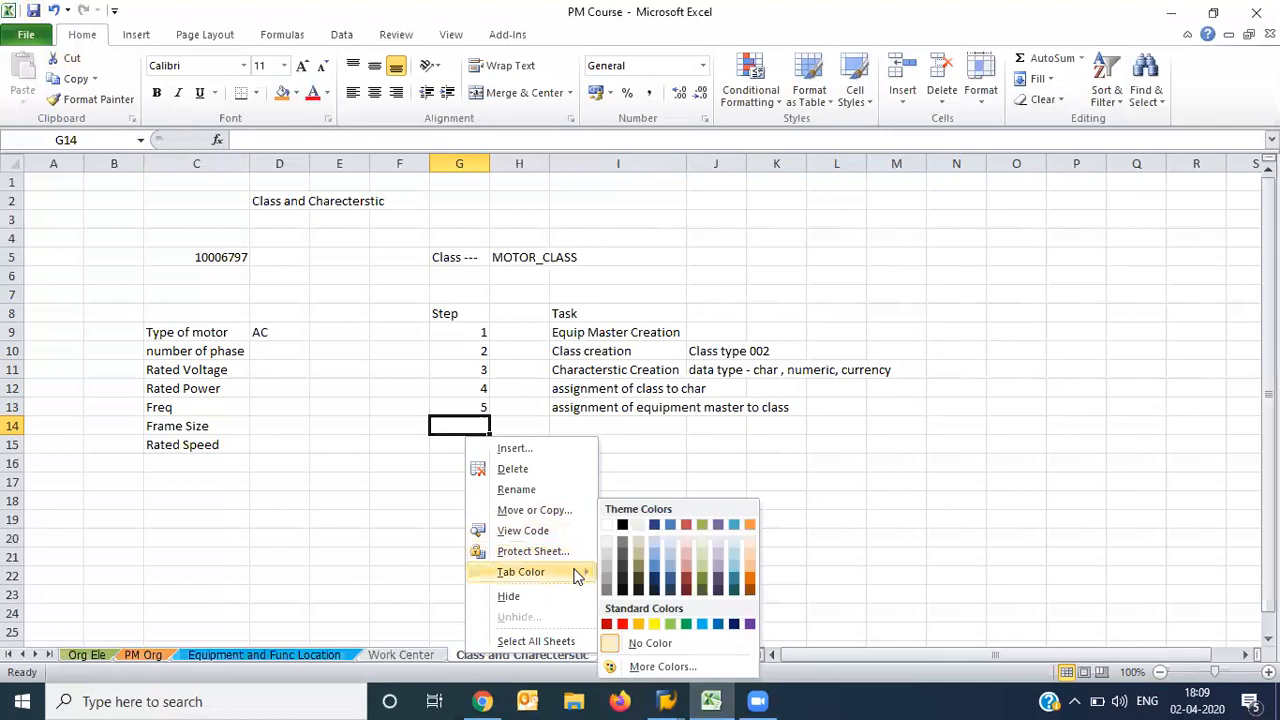
left_click(686, 558)
Colour the Work Center sheet tab blue from the theme colours and return to the Class and Charecterstic sheet
left_click(426, 654)
right_click(425, 655)
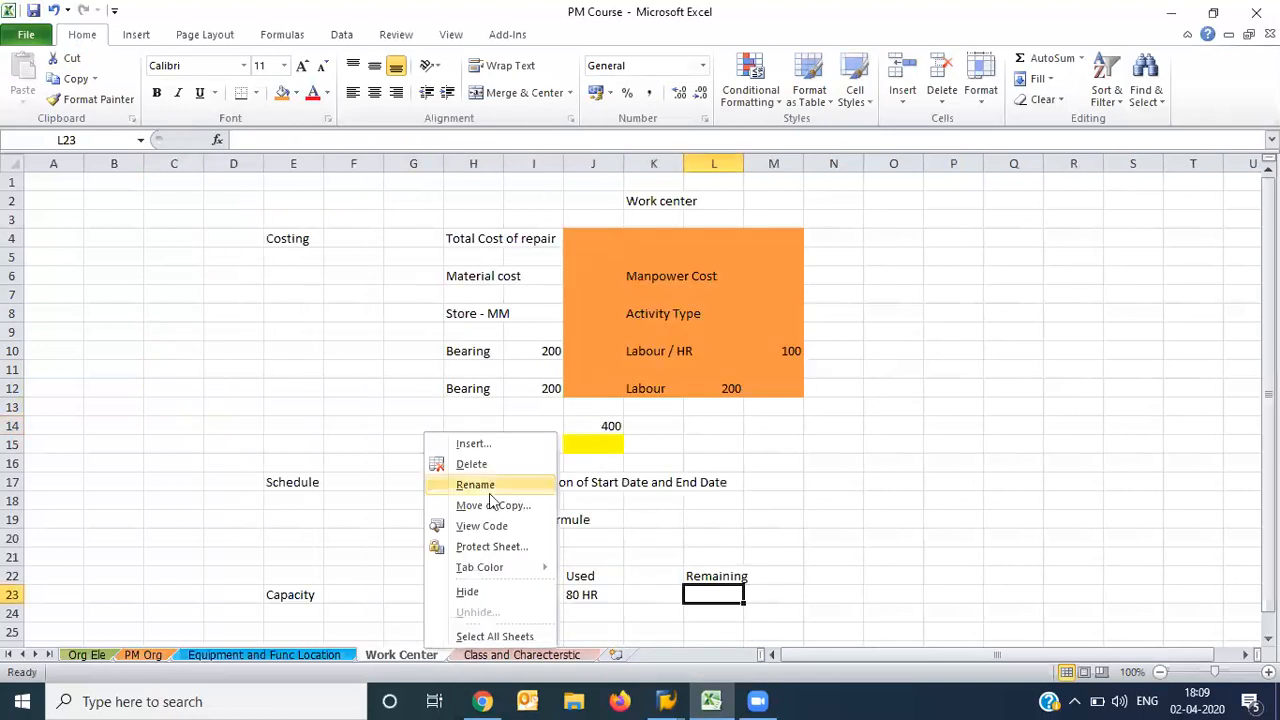
mouse_move(531, 568)
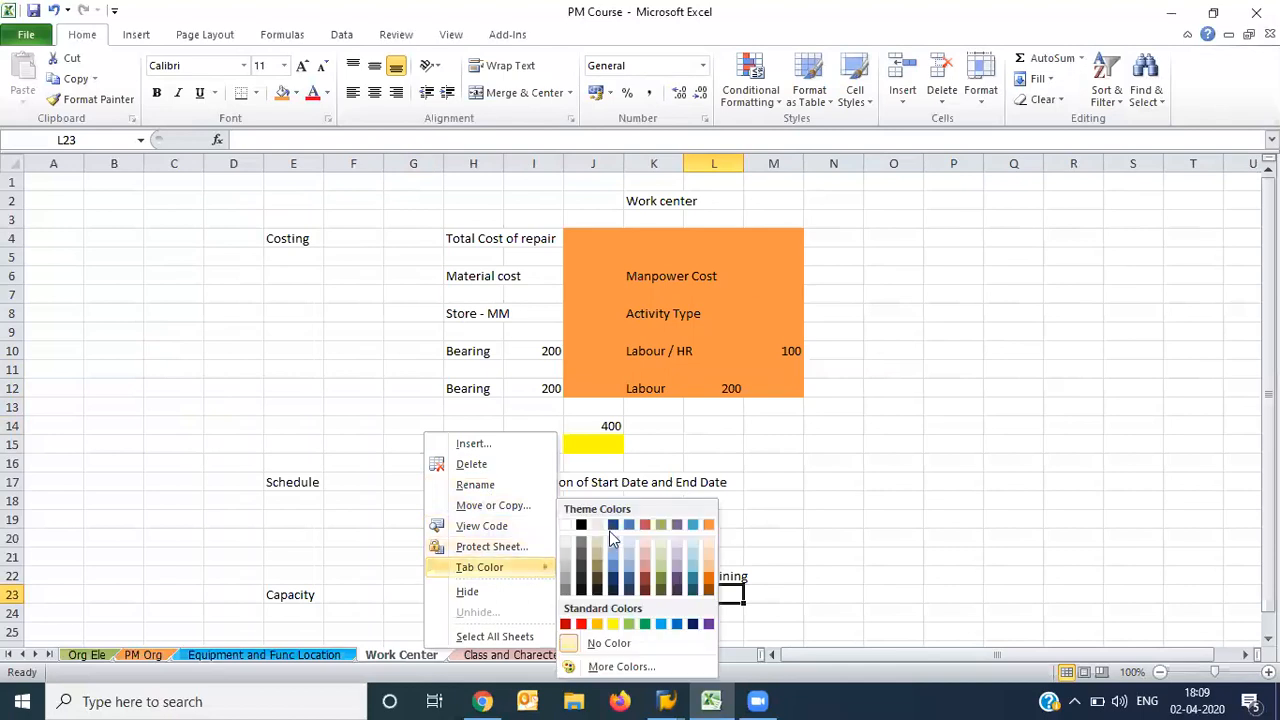
left_click(628, 525)
left_click(900, 519)
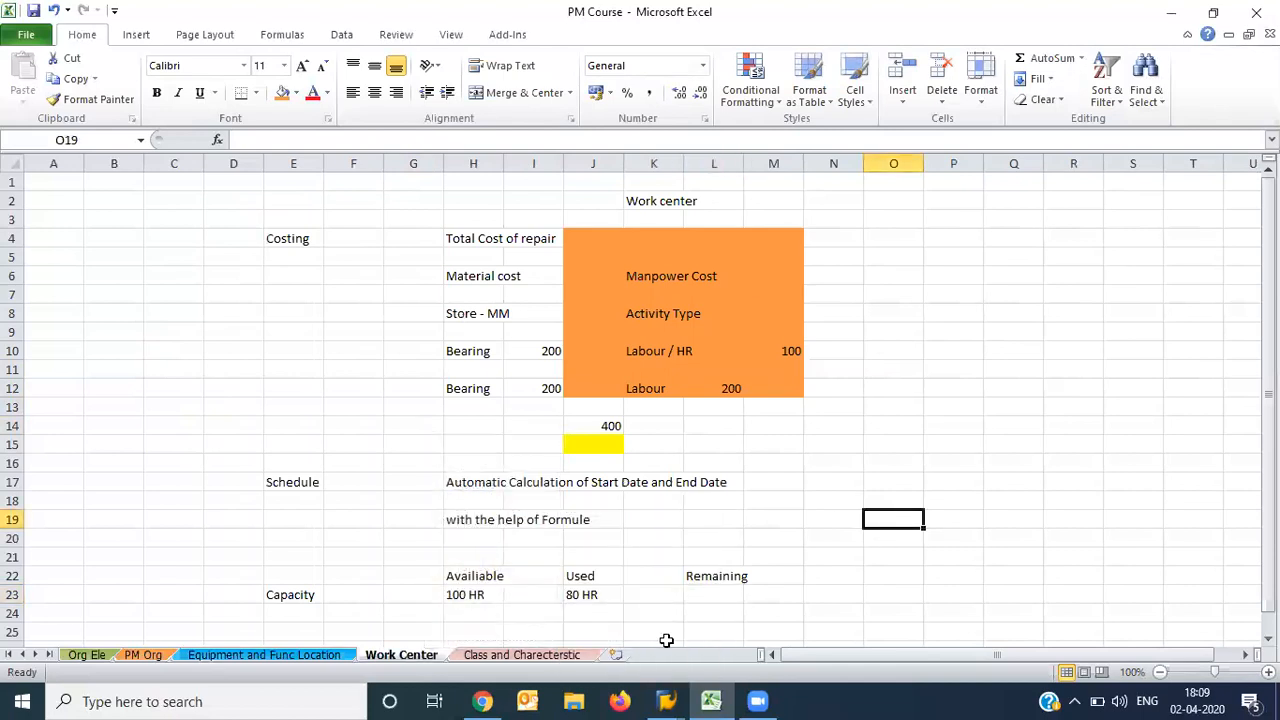
left_click(570, 655)
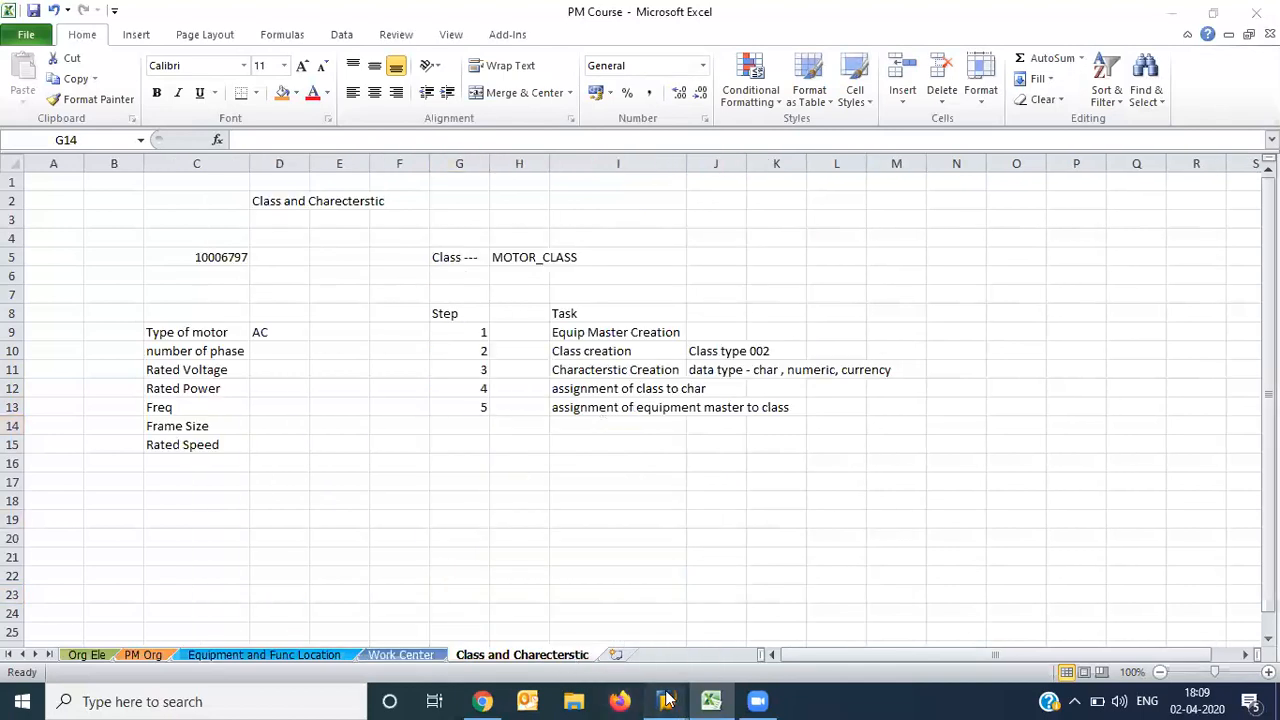
Switch to SAP, open equipment 10006797 for change and examine its characteristic values under Class and Docs
mouse_move(666, 700)
left_click(815, 615)
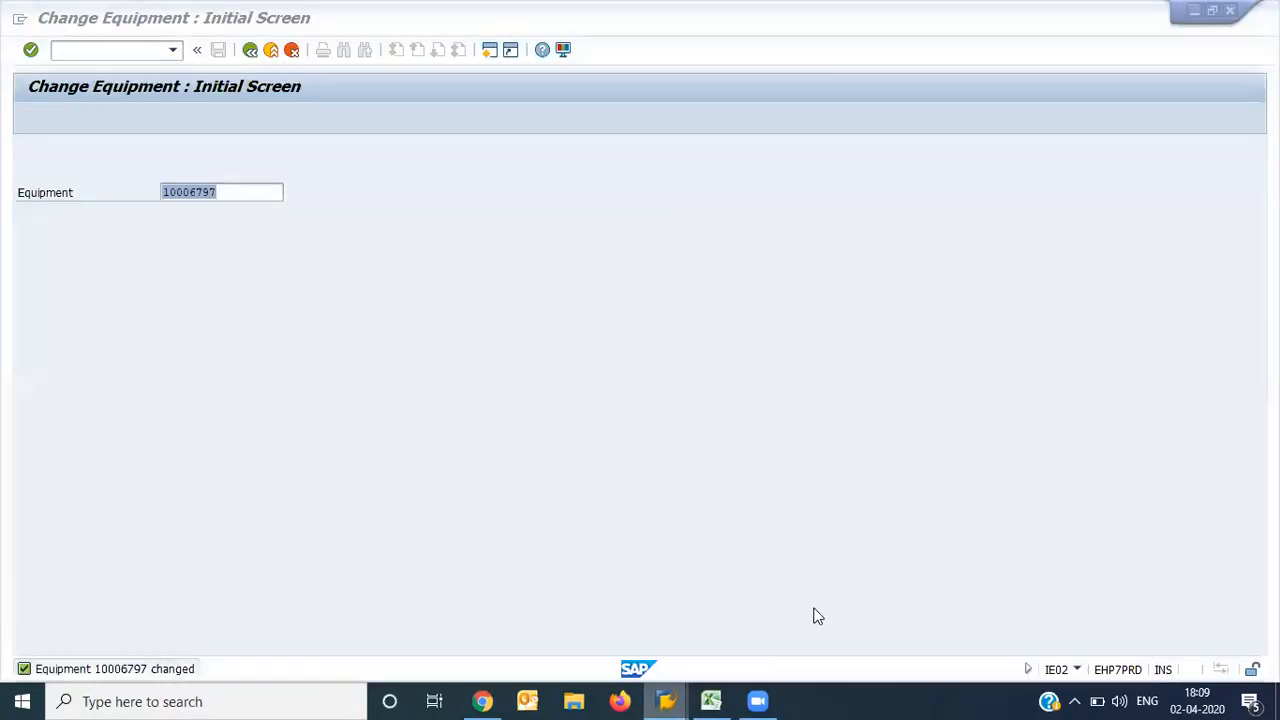
left_click(260, 186)
key("Return")
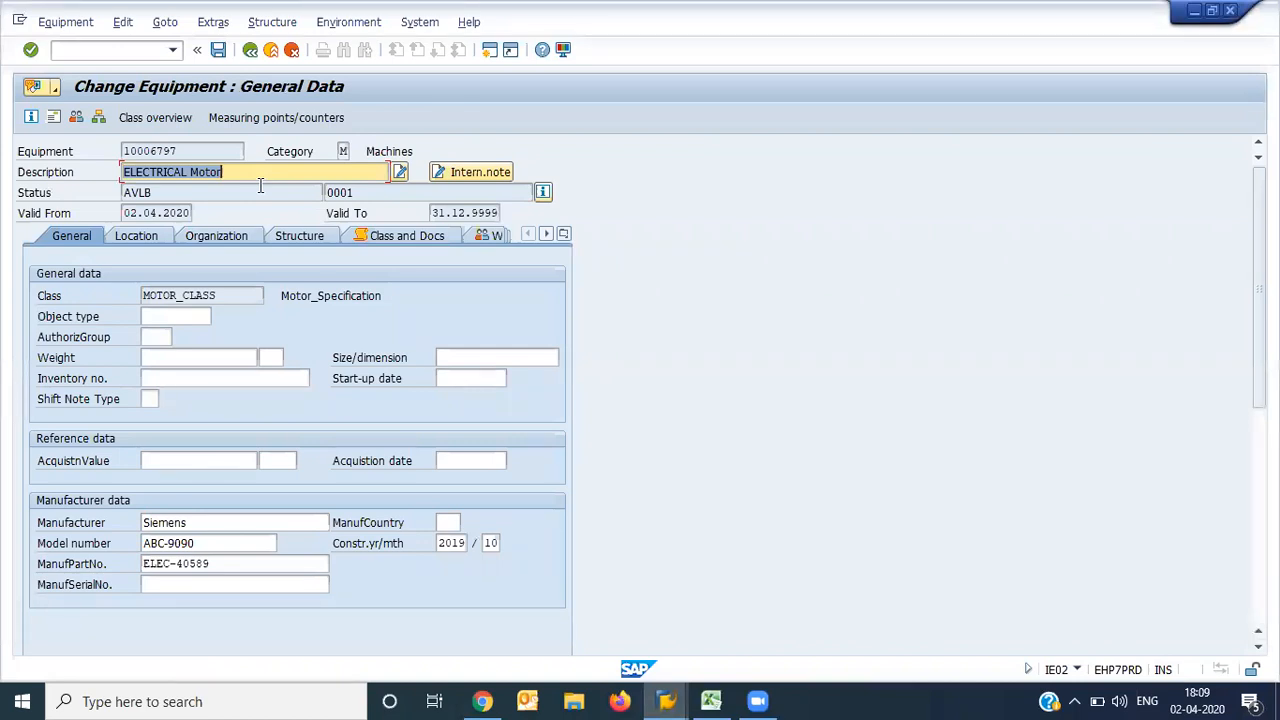
left_click(564, 234)
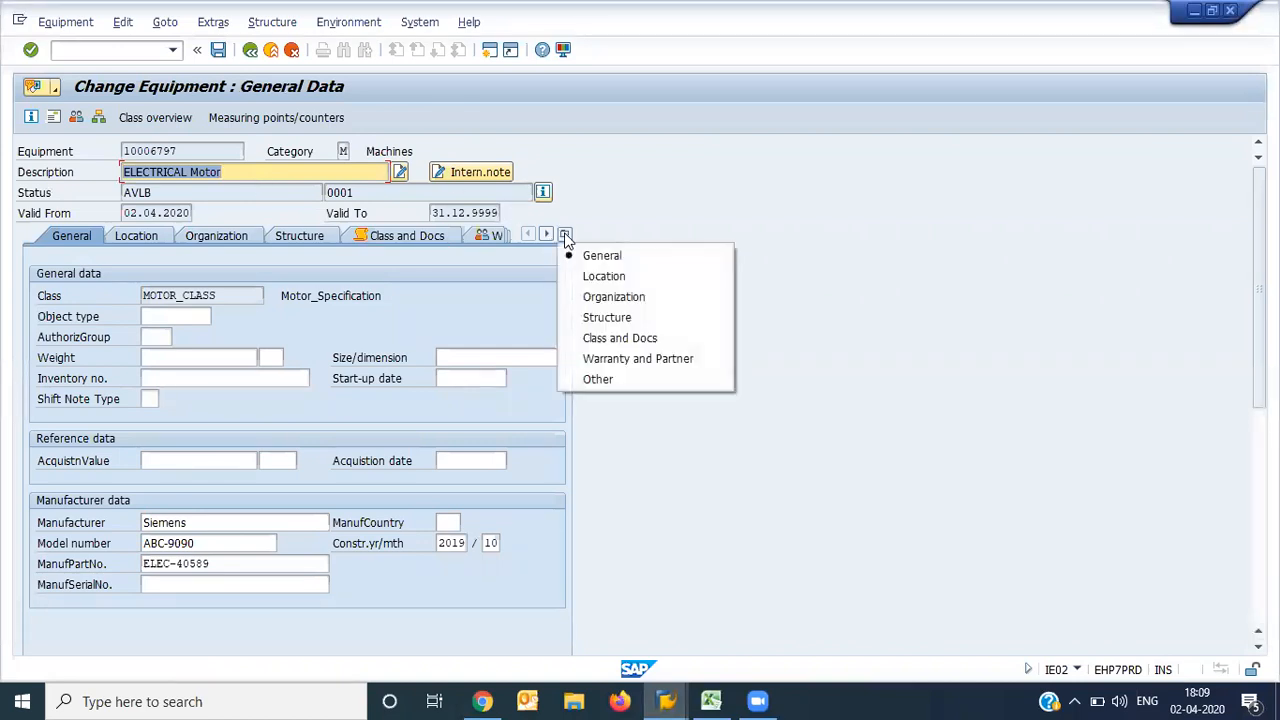
left_click(630, 336)
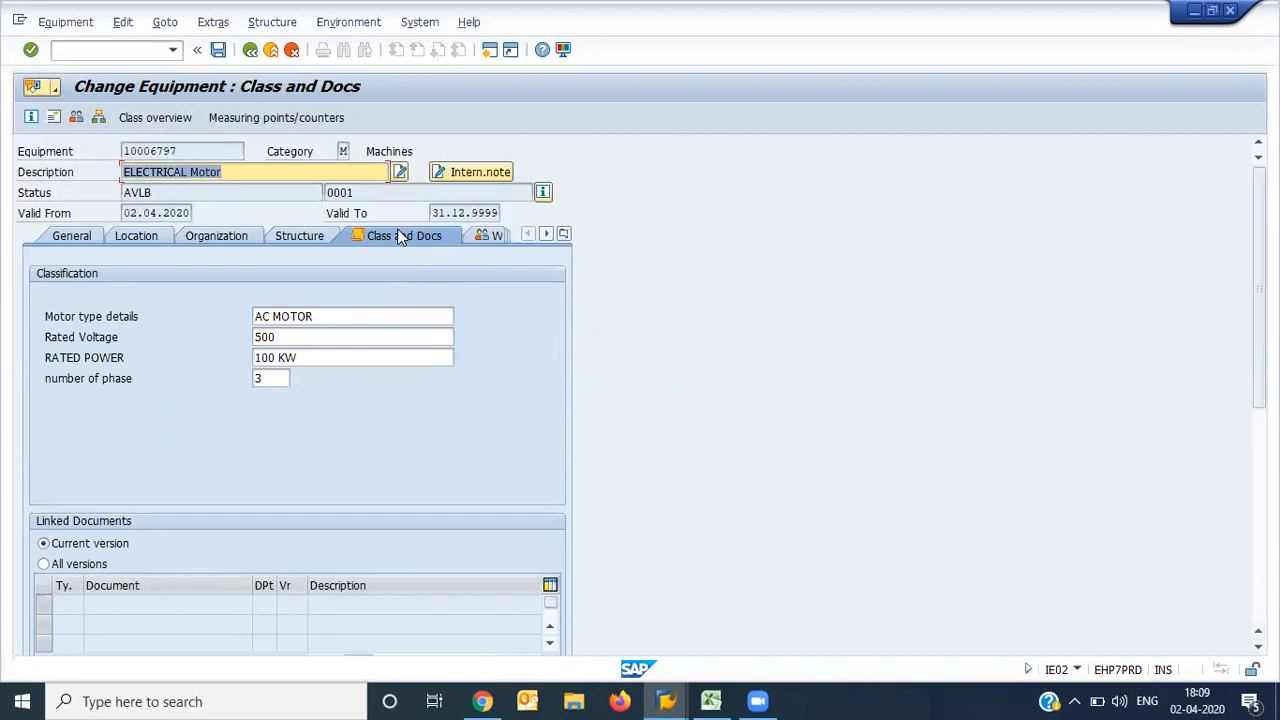
left_click(329, 316)
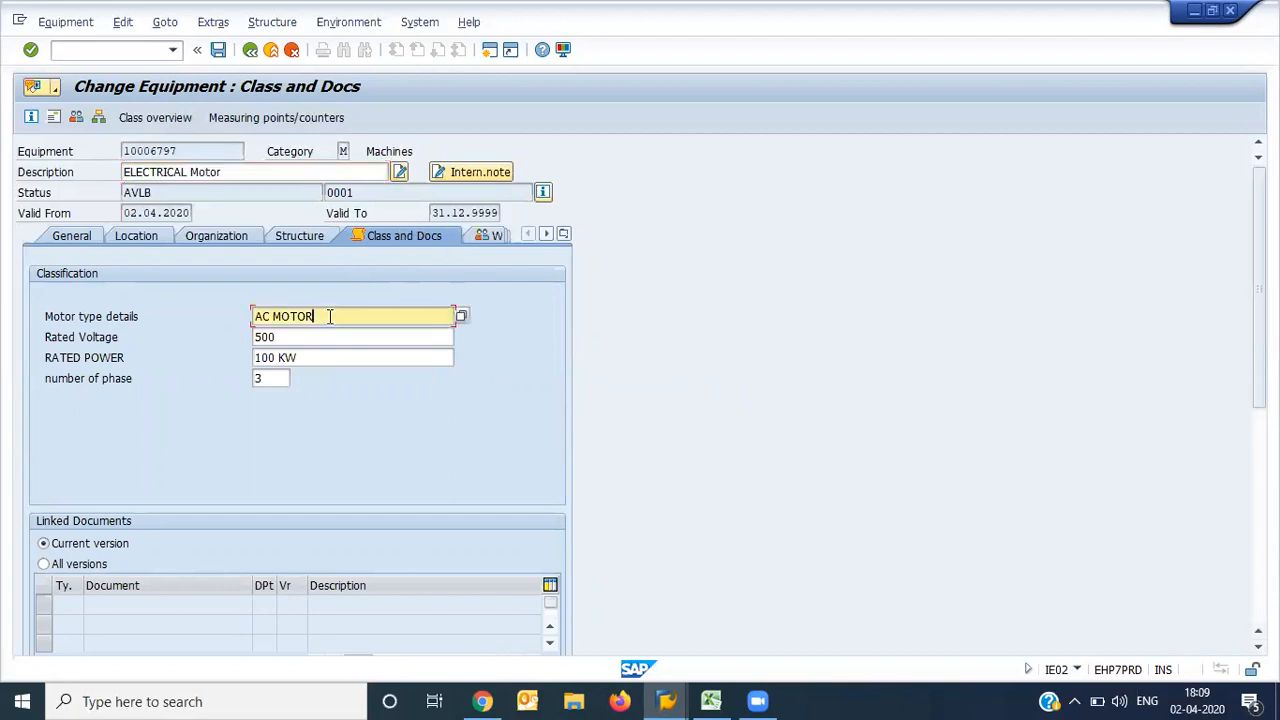
Examine the motor's rated voltage, rated power, number of phase and linked documents, and save equipment 10006797
left_click(302, 339)
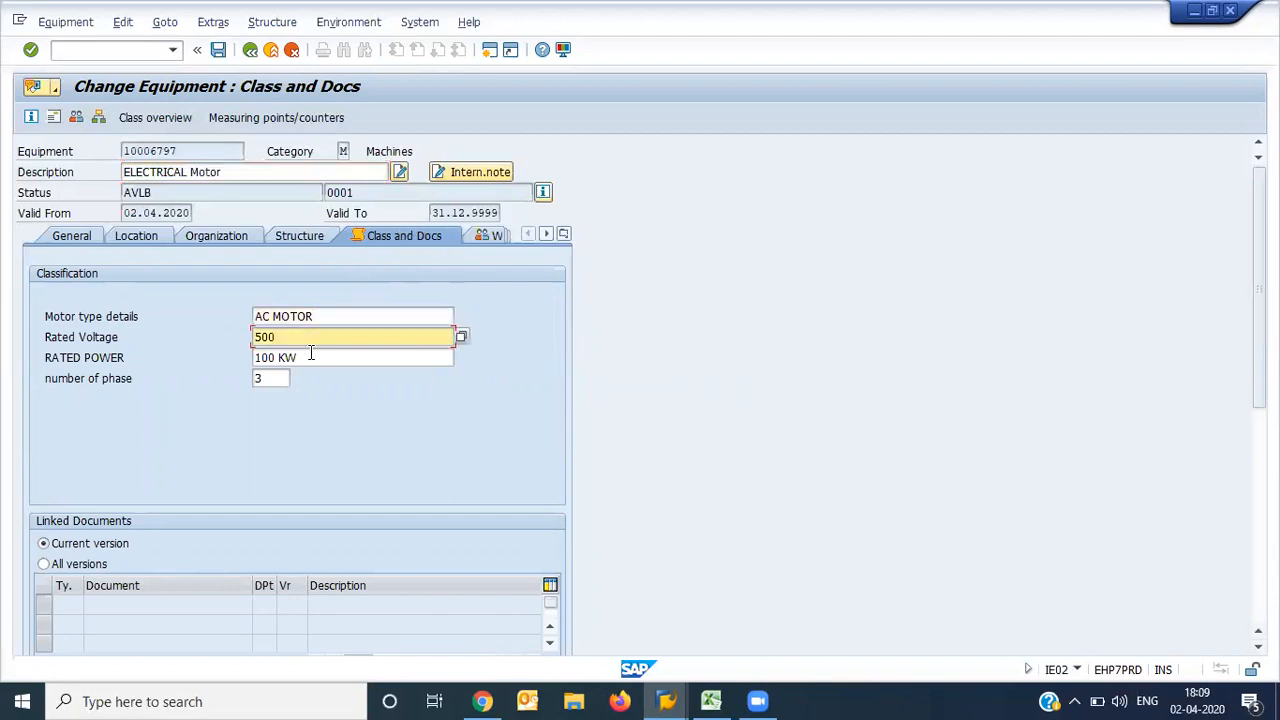
left_click(312, 357)
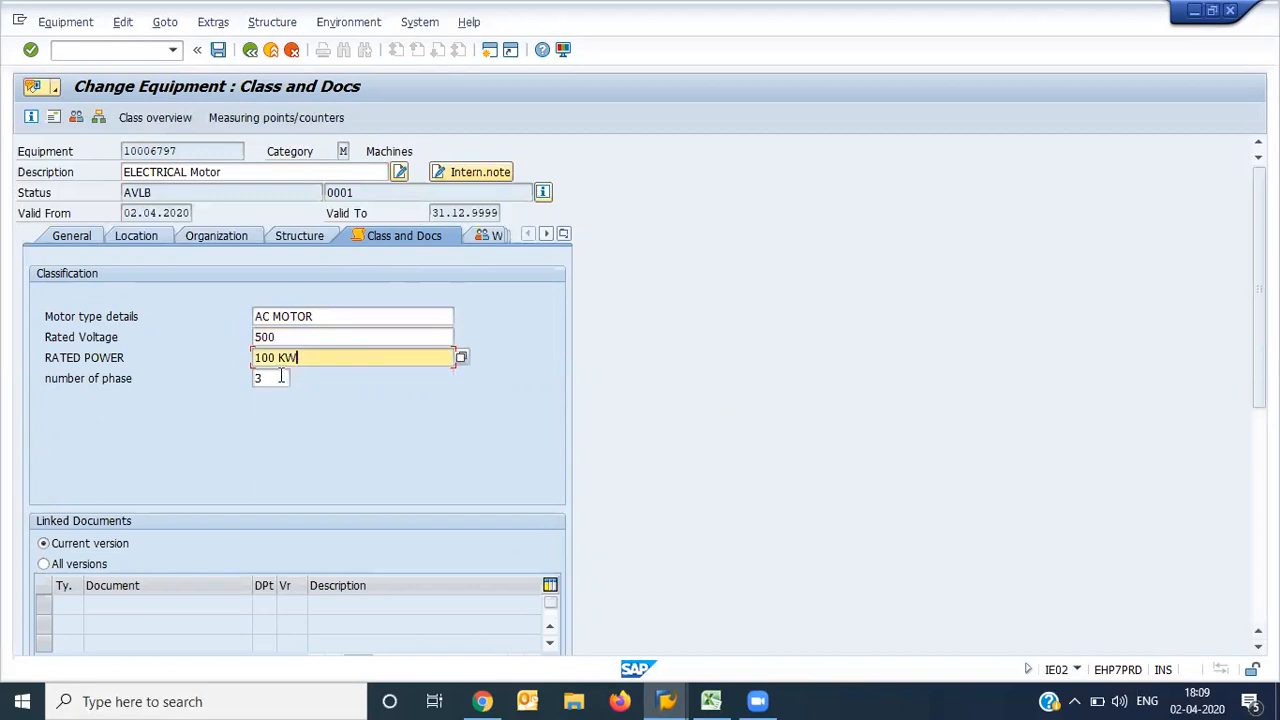
left_click(281, 377)
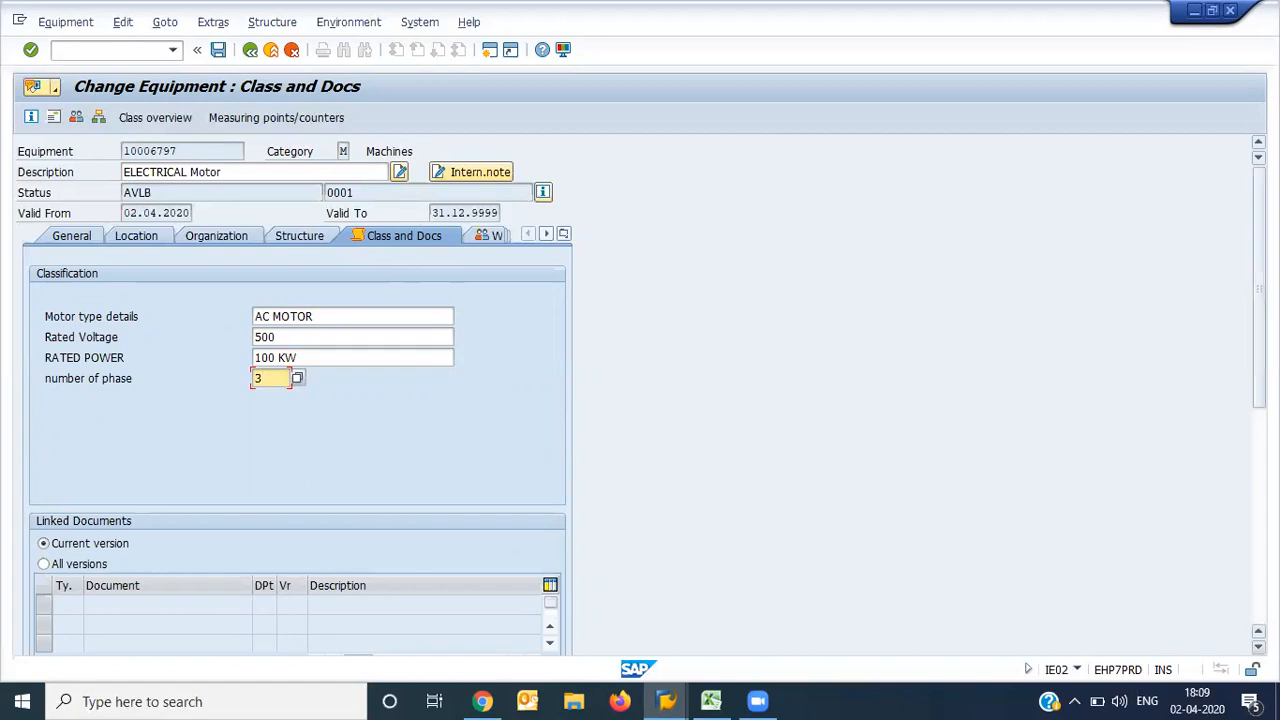
left_click(1259, 580)
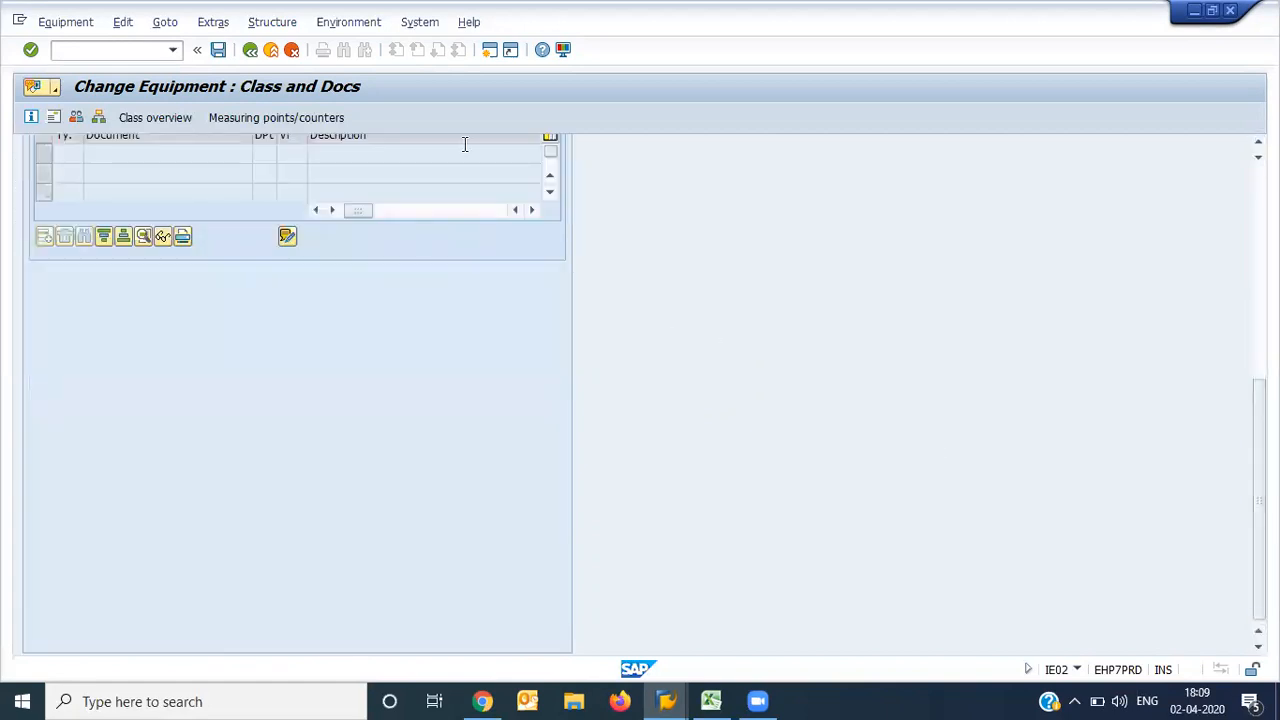
left_click(1259, 250)
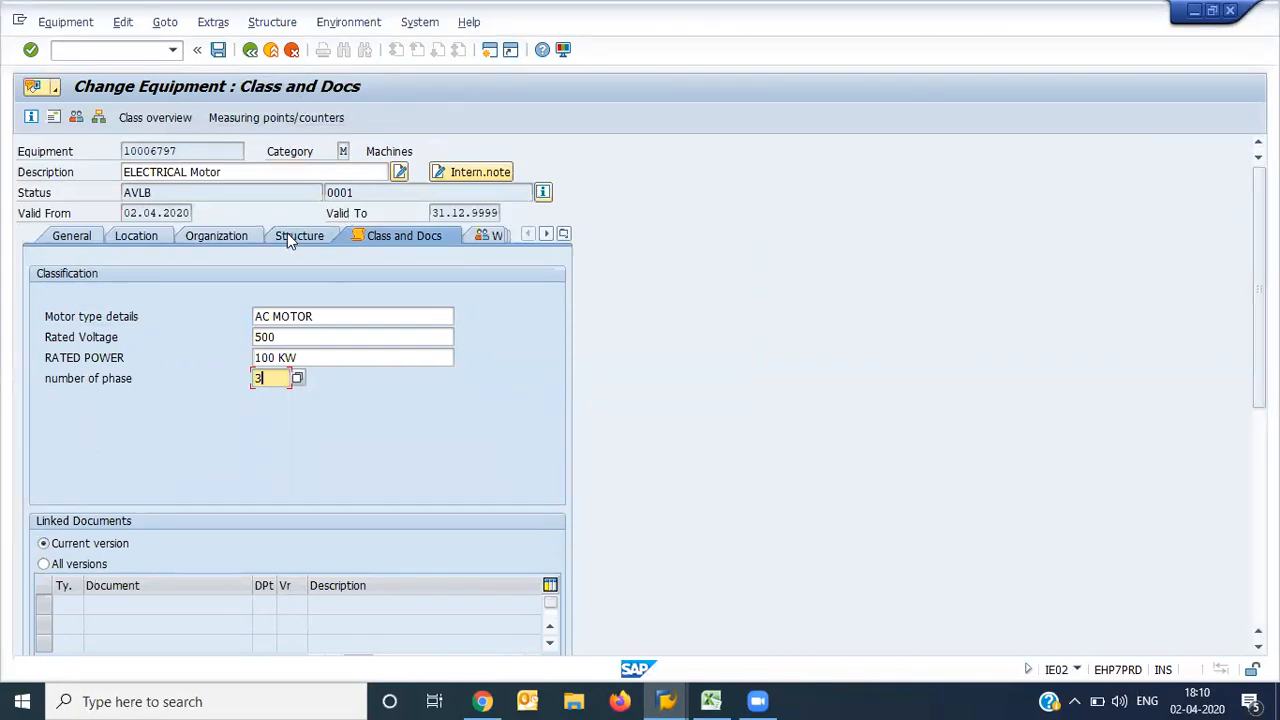
left_click(218, 50)
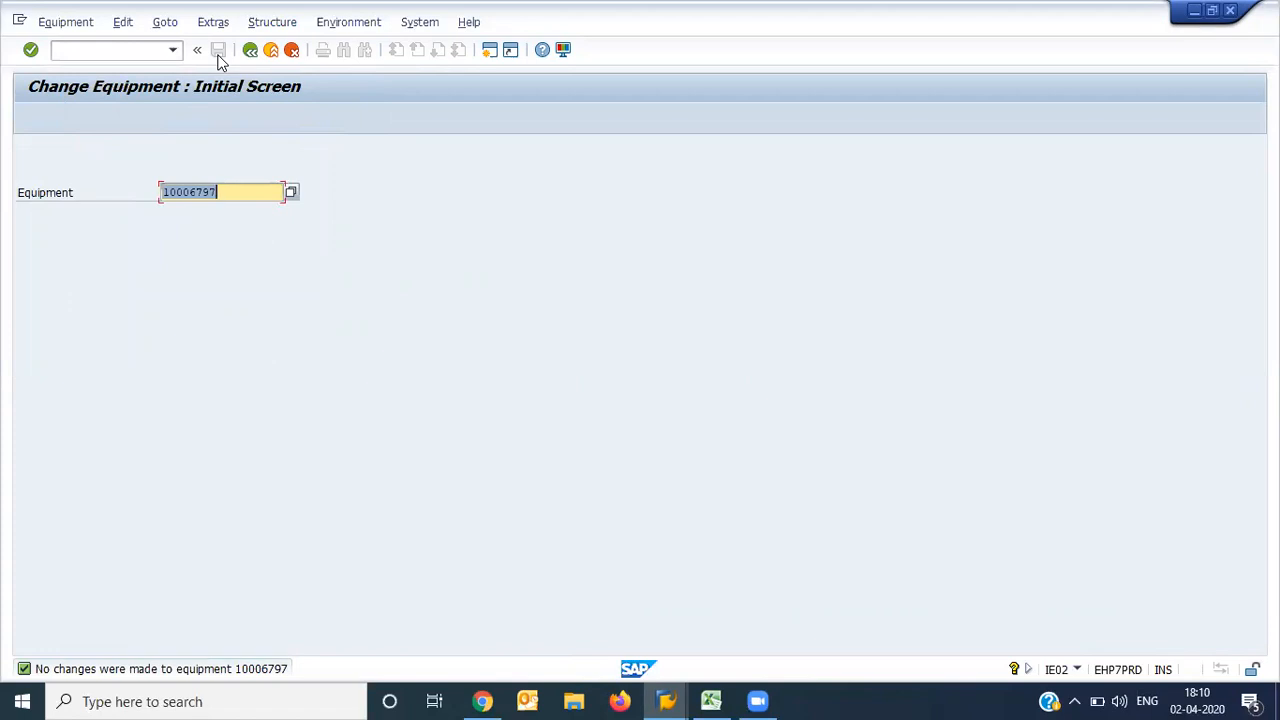
Leave equipment change, start transaction IL02 and open the value search for the functional location
key("Right")
key("F3")
type("i")
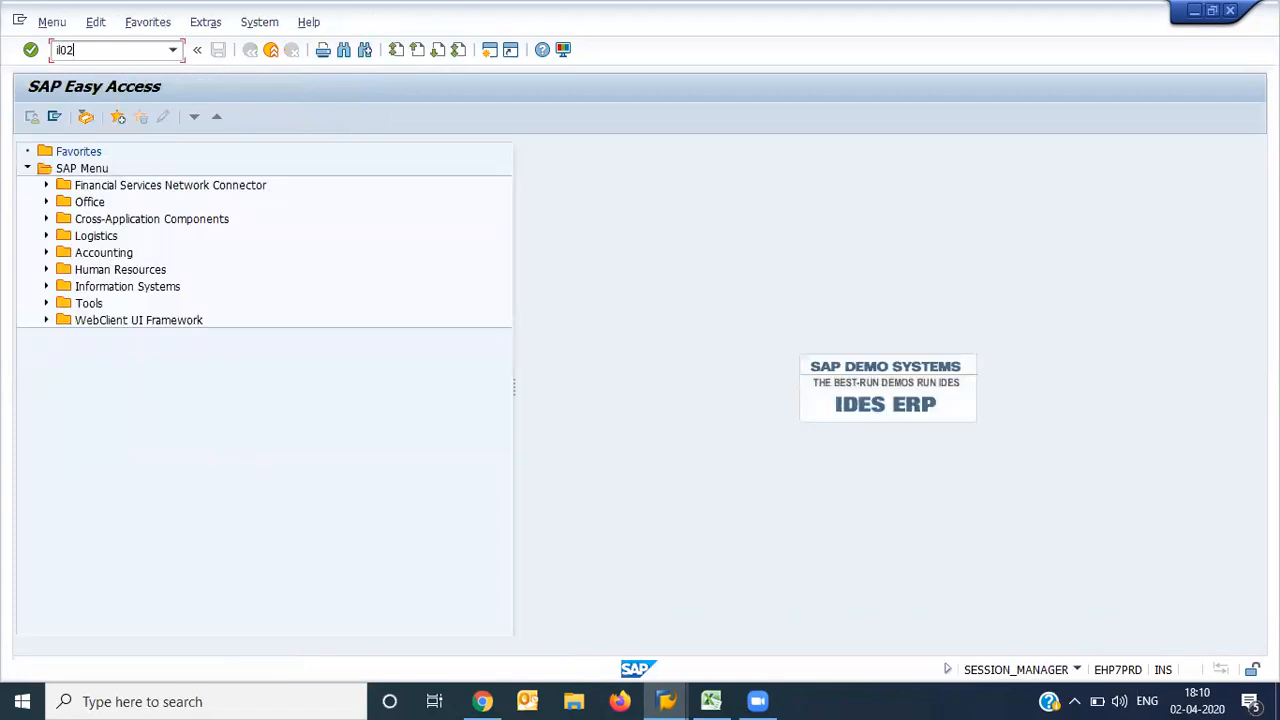
key("Return")
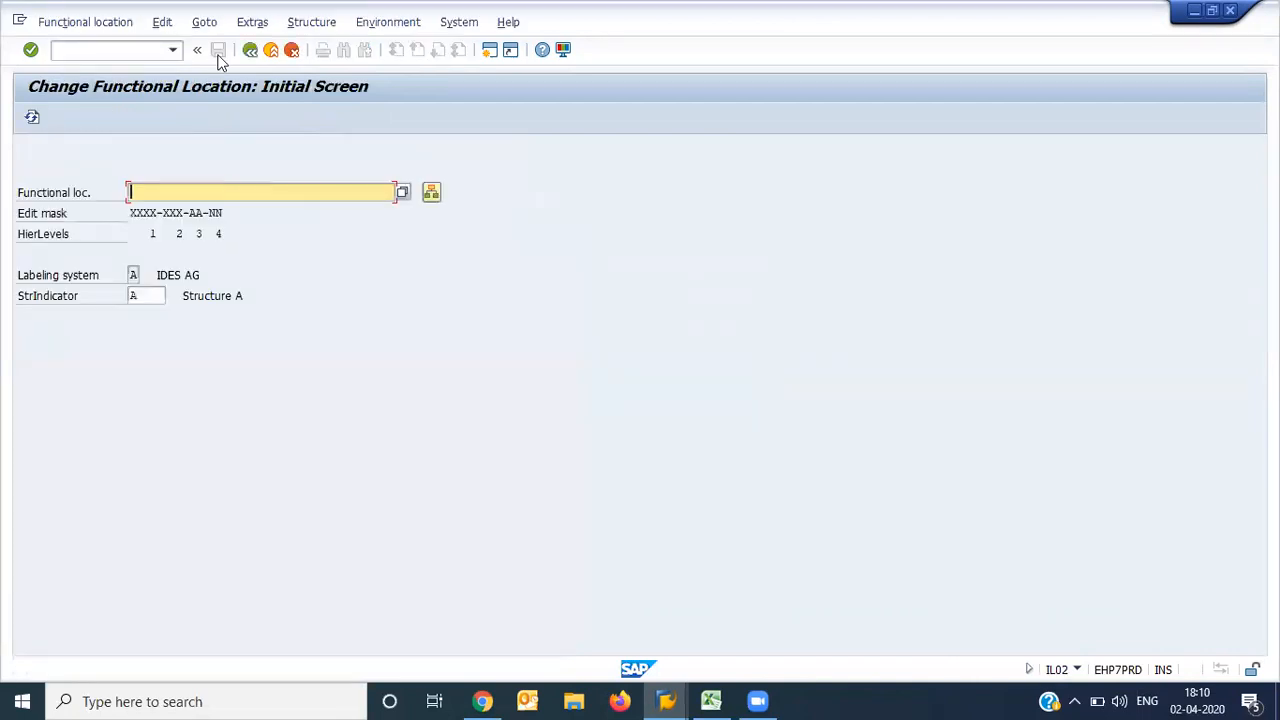
left_click(108, 22)
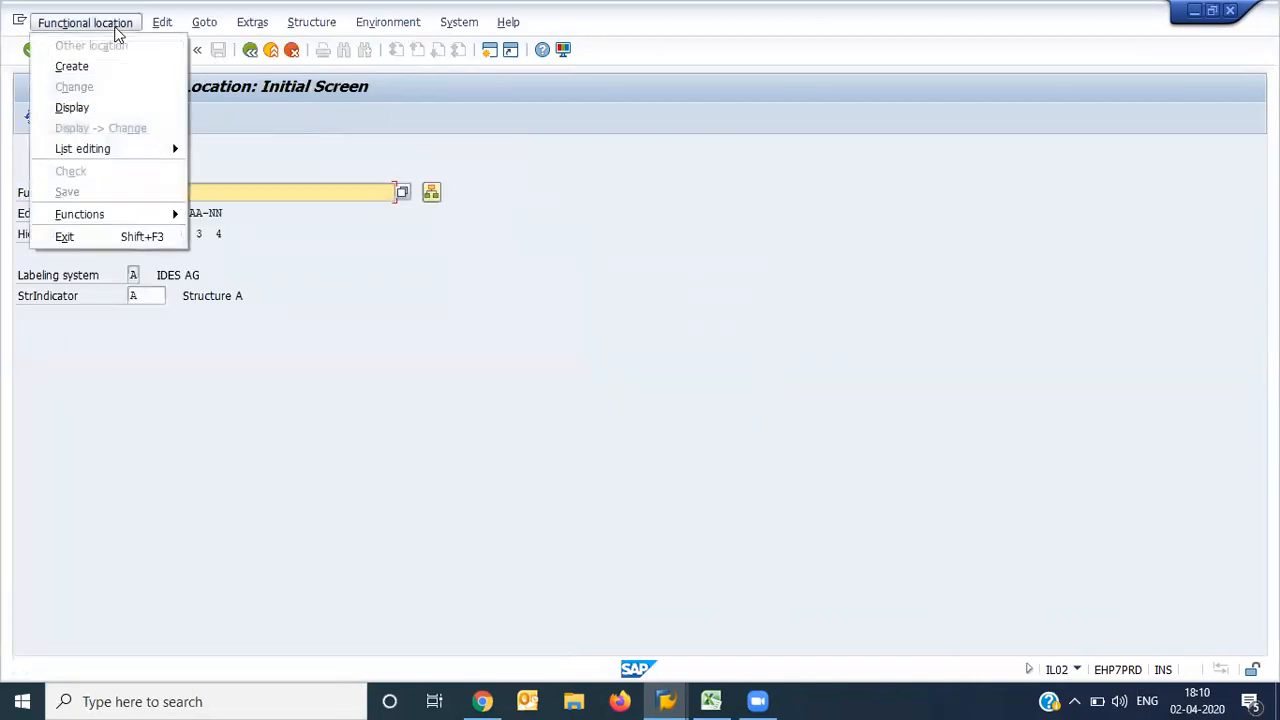
left_click(407, 199)
left_click(405, 195)
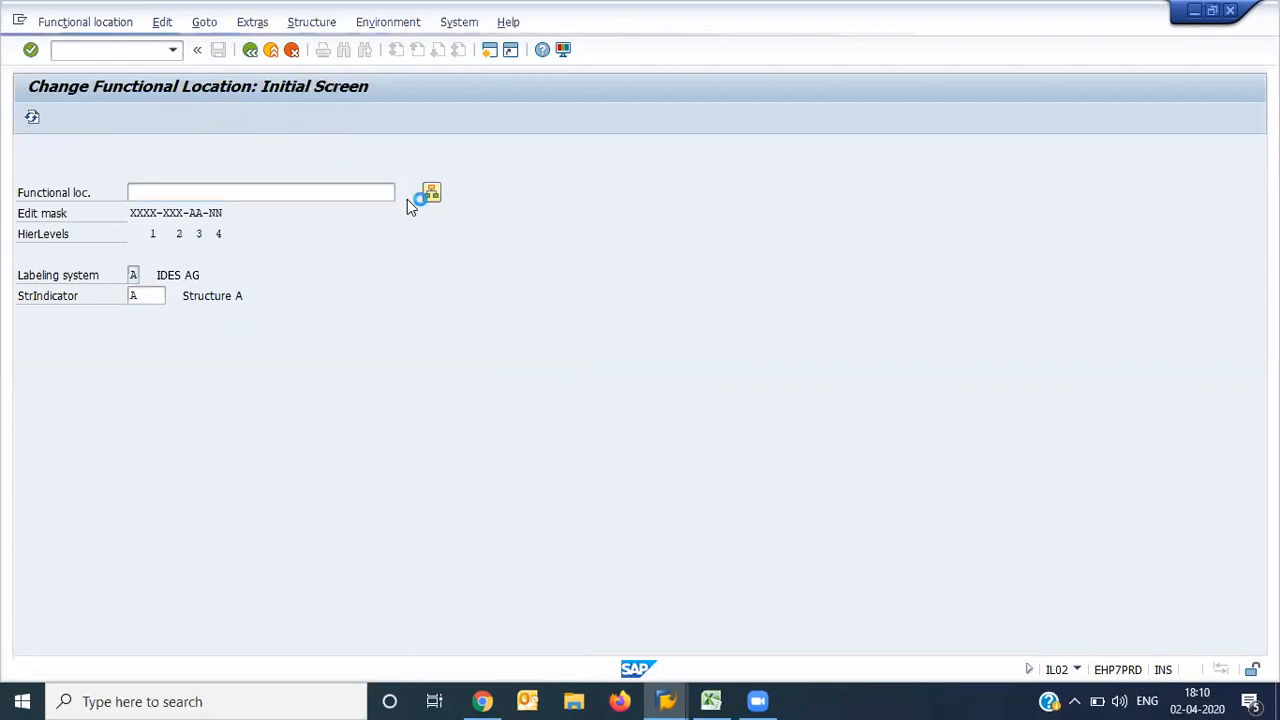
Look up the Pumping Area code on Excel's Equipment and Func Location sheet and return to the functional location search in SAP
left_click(711, 701)
left_click(304, 659)
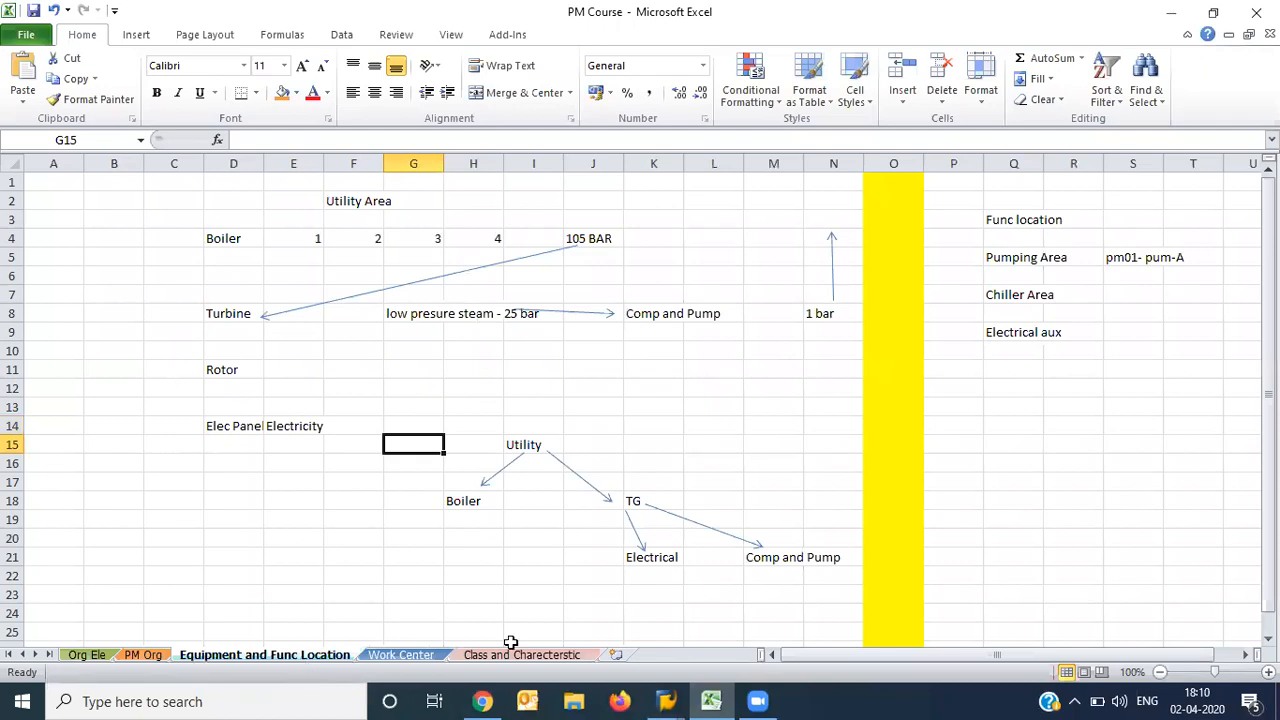
left_click(1126, 254)
mouse_move(662, 700)
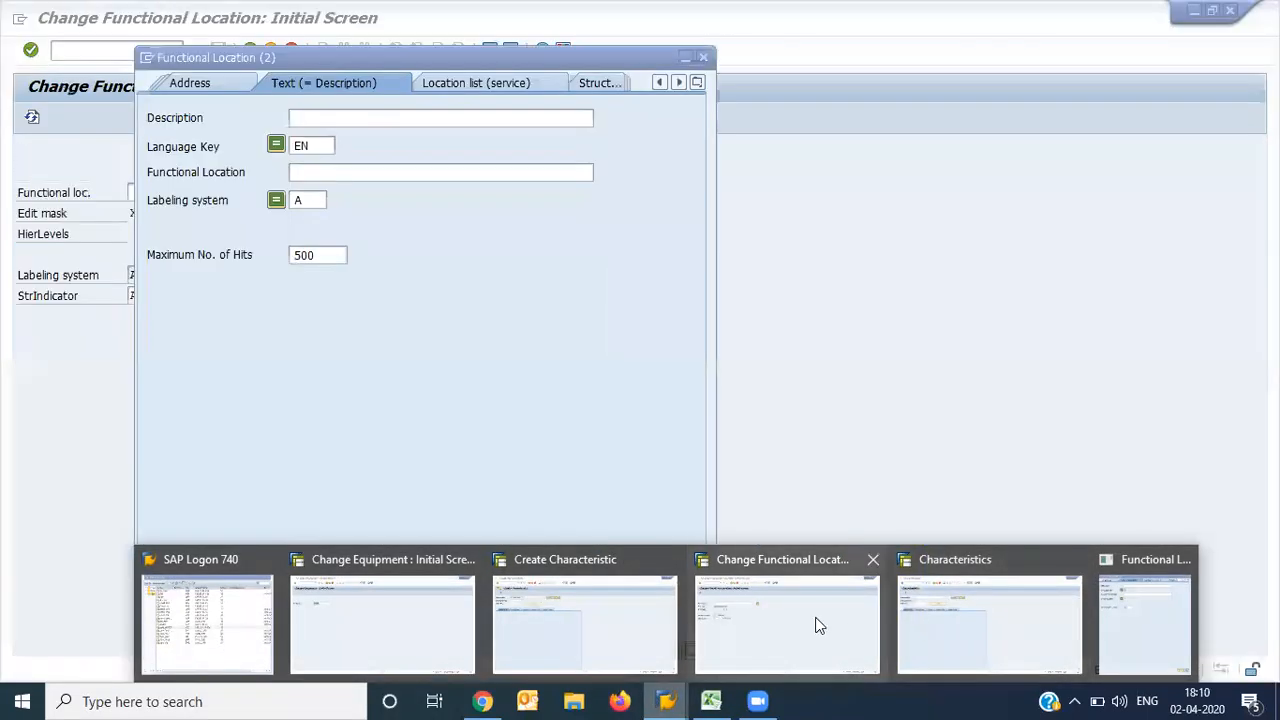
left_click(818, 625)
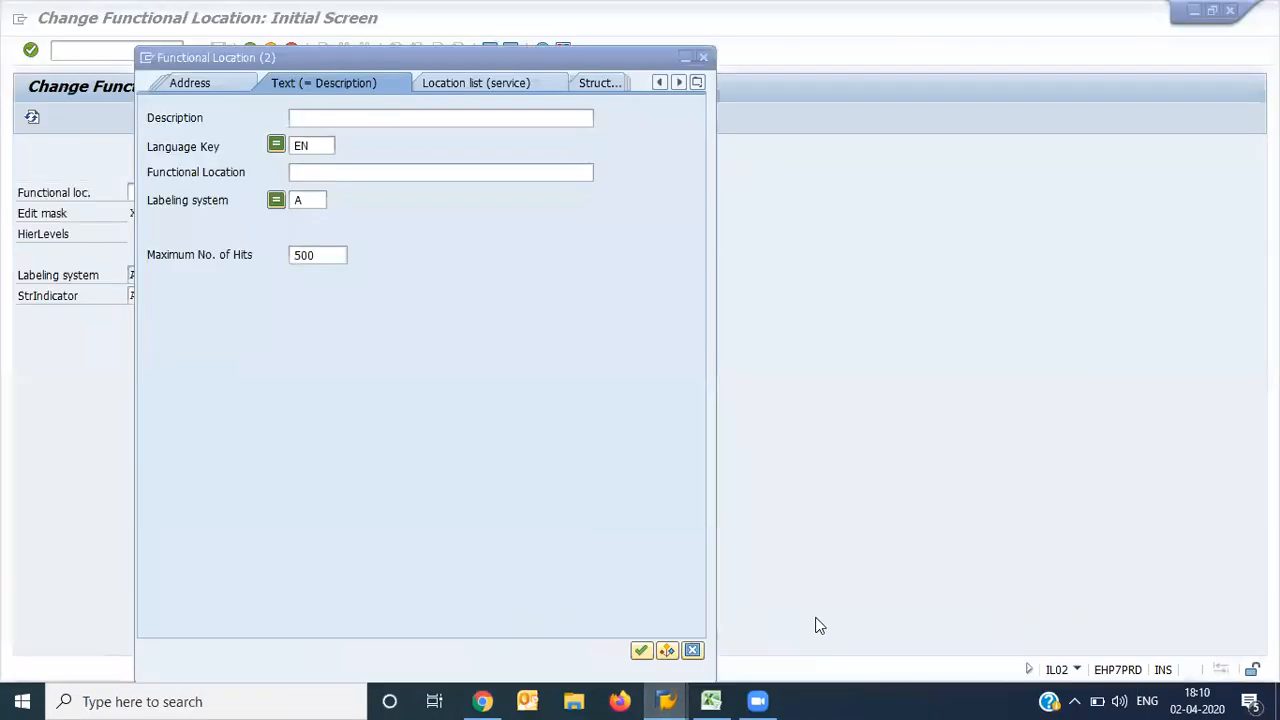
Search functional locations by description *pump* and look through the hit list for the pumping area
type("*")
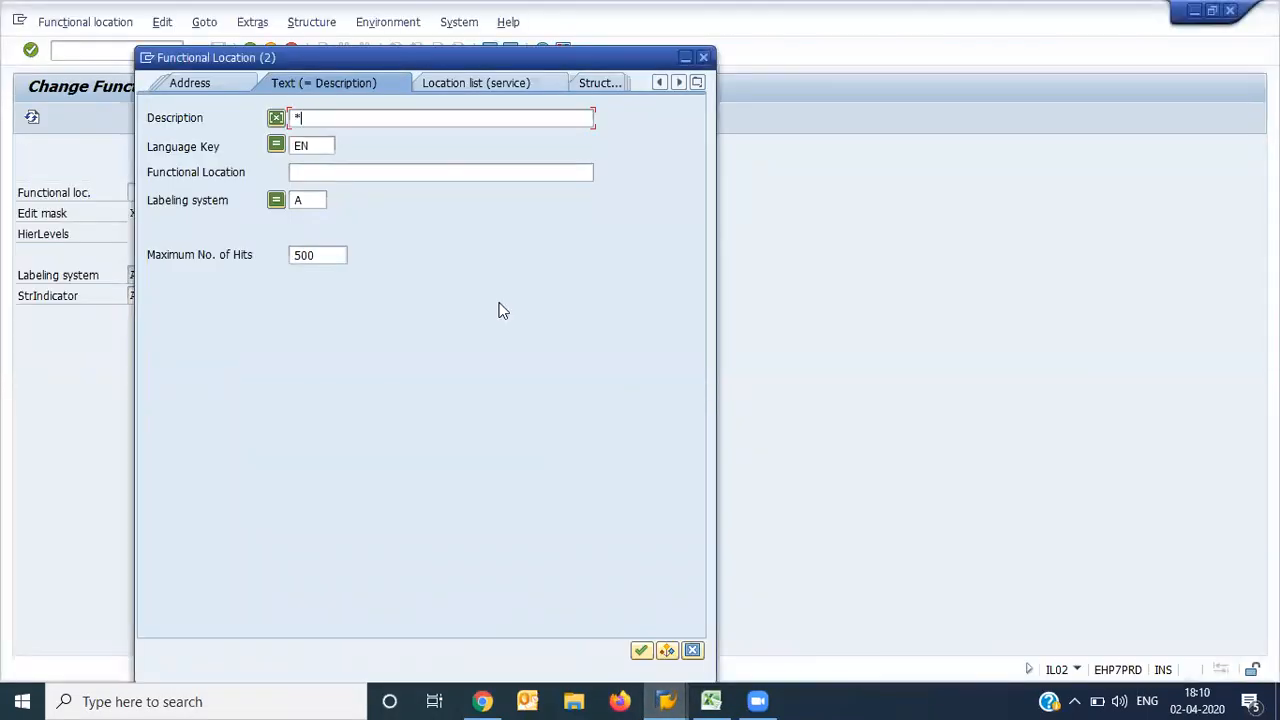
type("pump*")
key("Return")
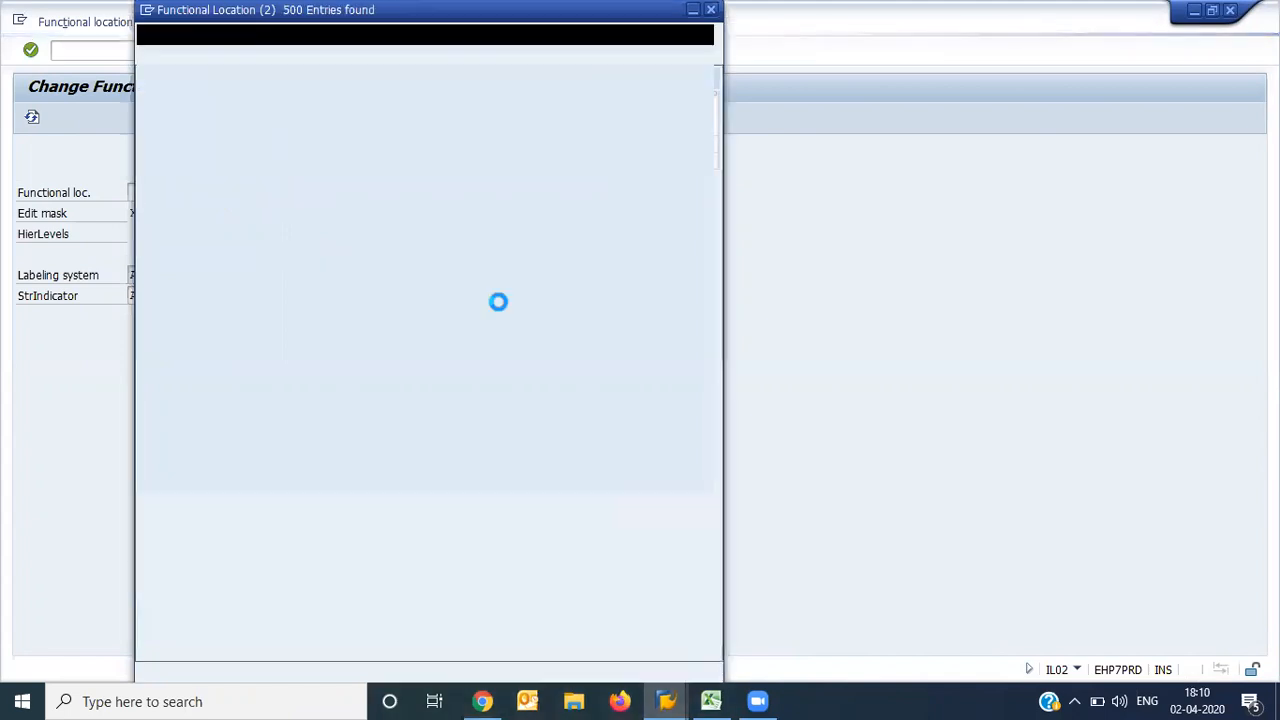
scroll(500, 311, "down", 20)
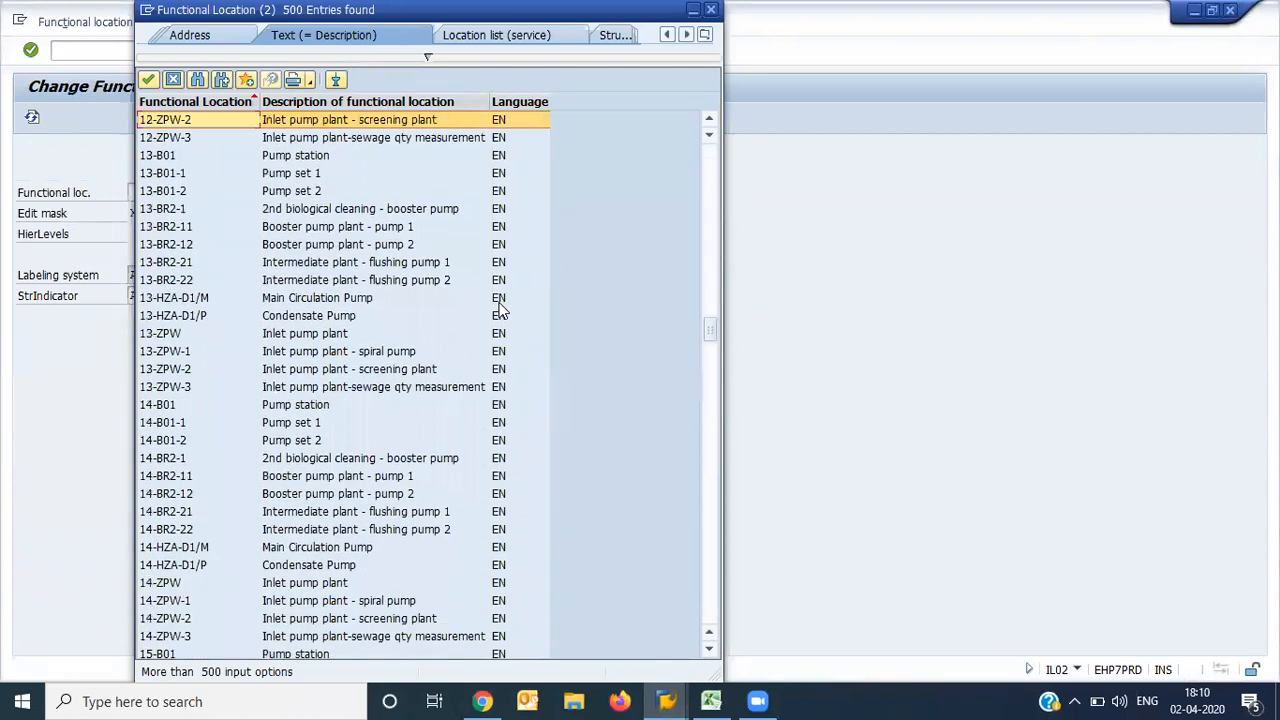
scroll(500, 311, "down", 20)
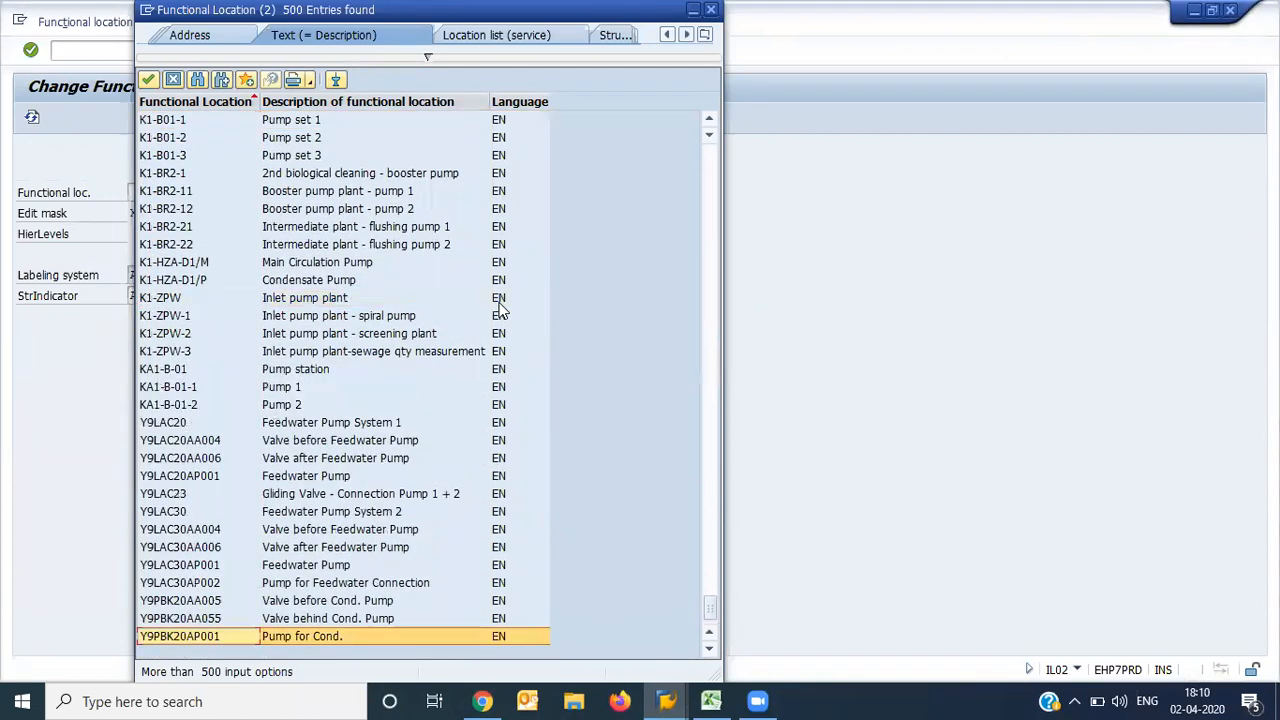
scroll(500, 311, "up", 10)
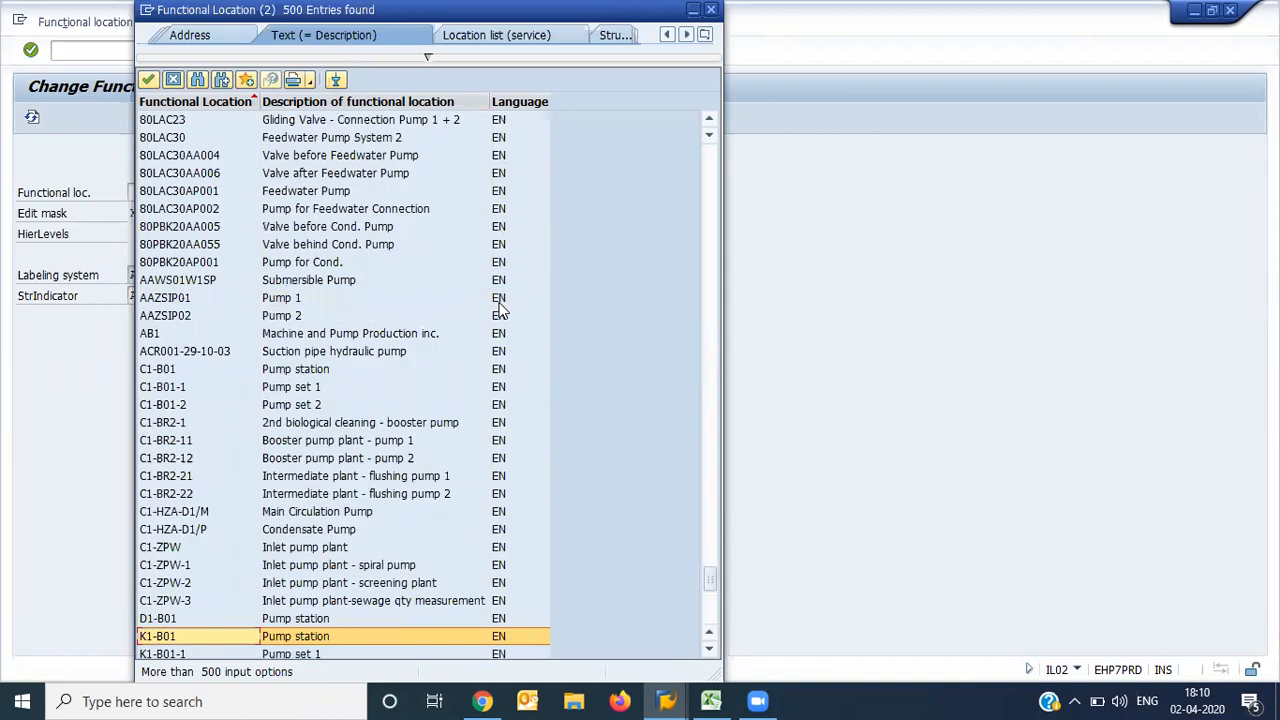
scroll(500, 311, "down", 10)
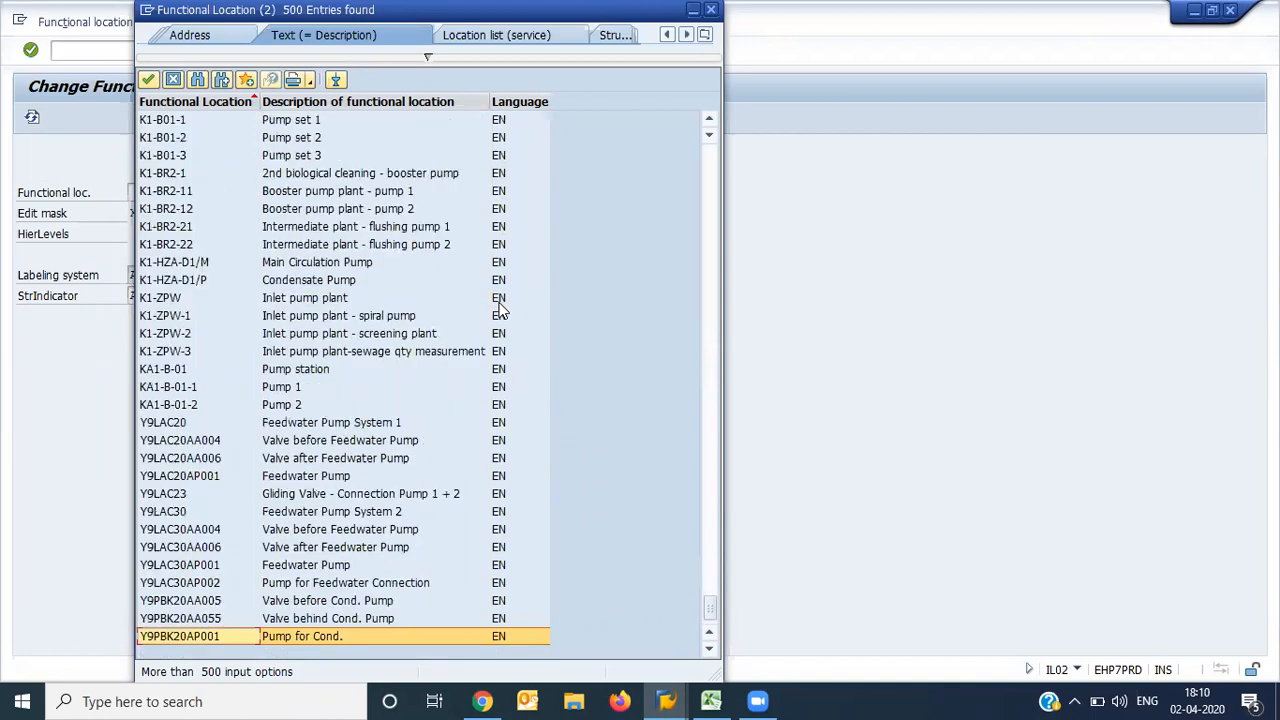
scroll(500, 311, "up", 10)
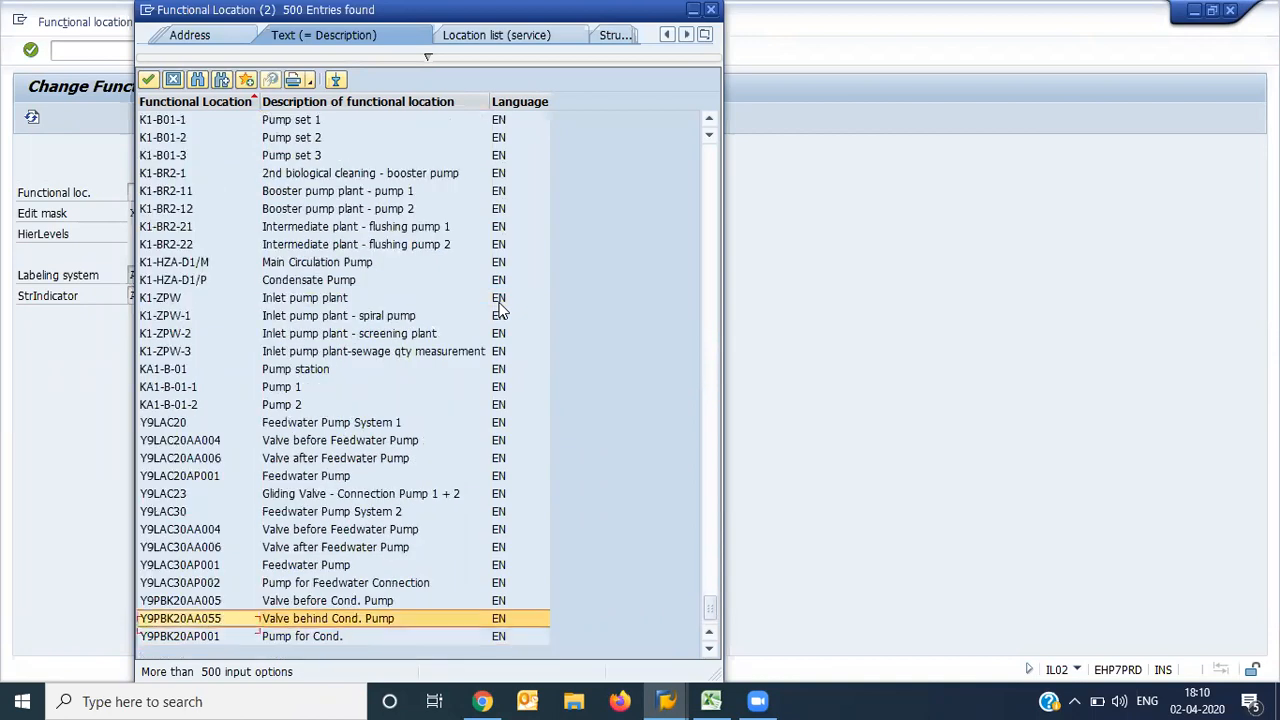
scroll(500, 311, "up", 12)
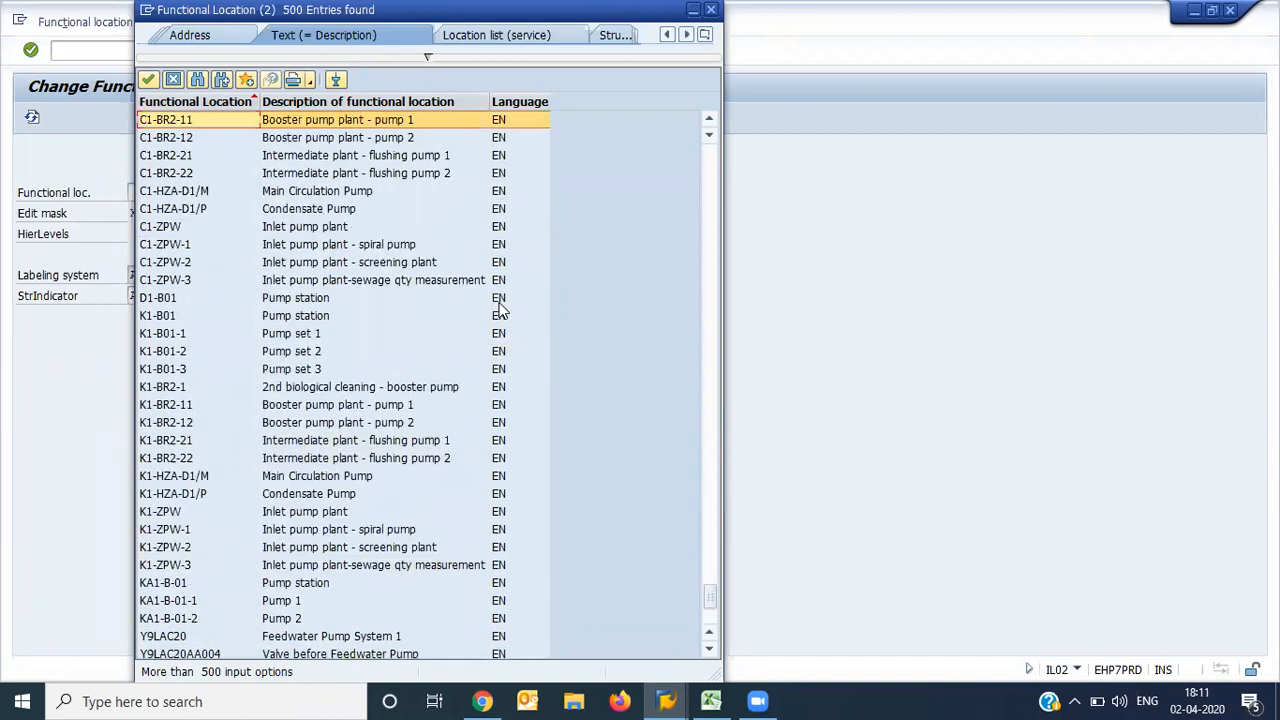
scroll(500, 311, "up", 6)
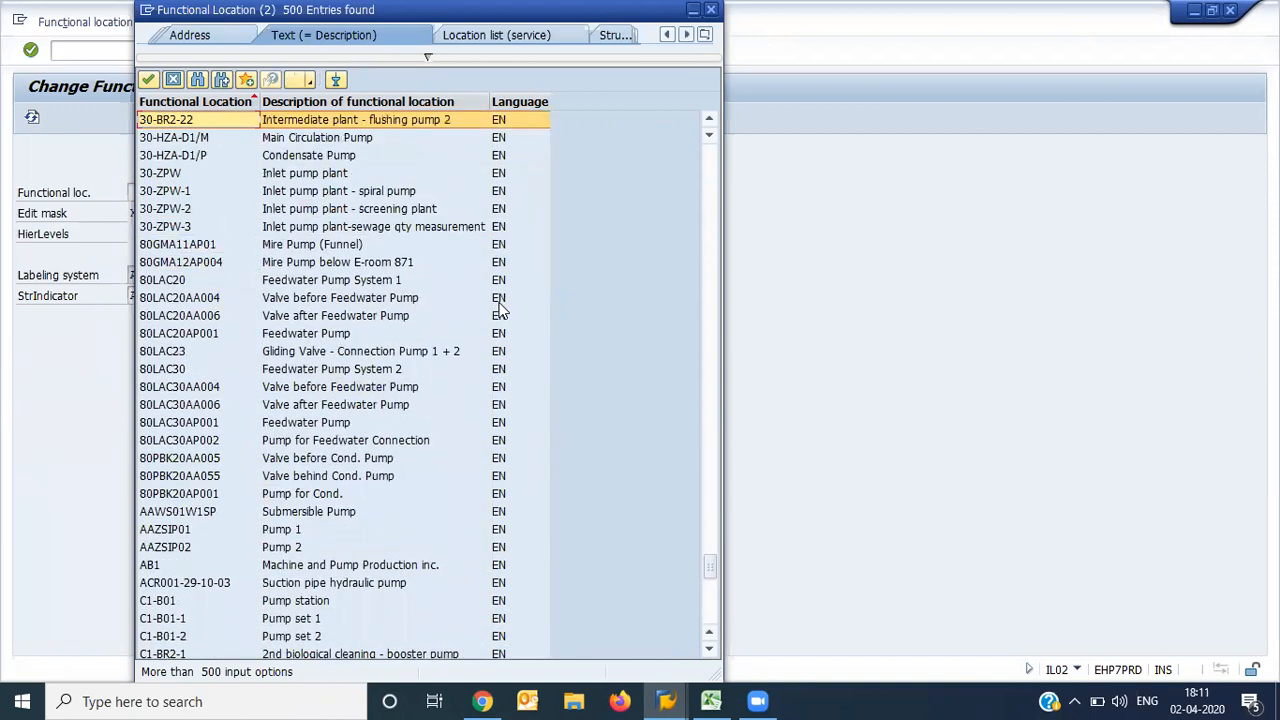
scroll(500, 311, "up", 14)
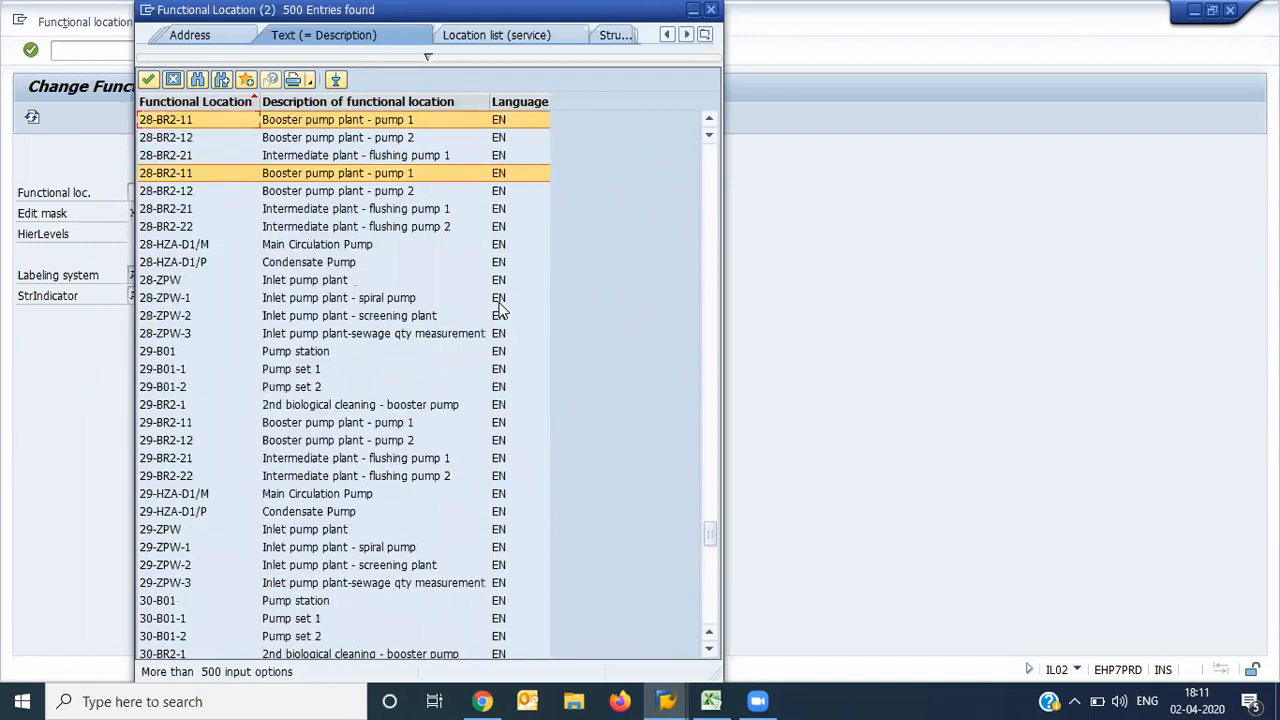
scroll(500, 311, "up", 3)
double_click(498, 304)
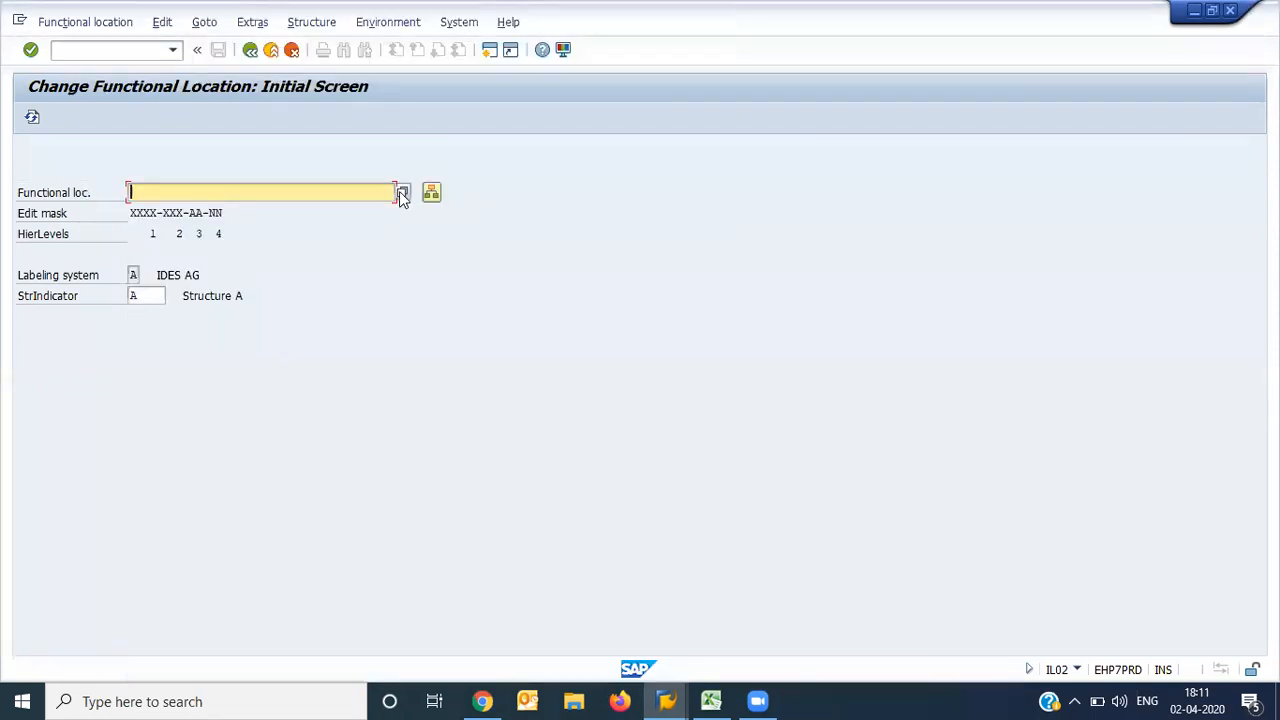
Try to find the functional location by searching for *pm01* in the description
left_click(399, 191)
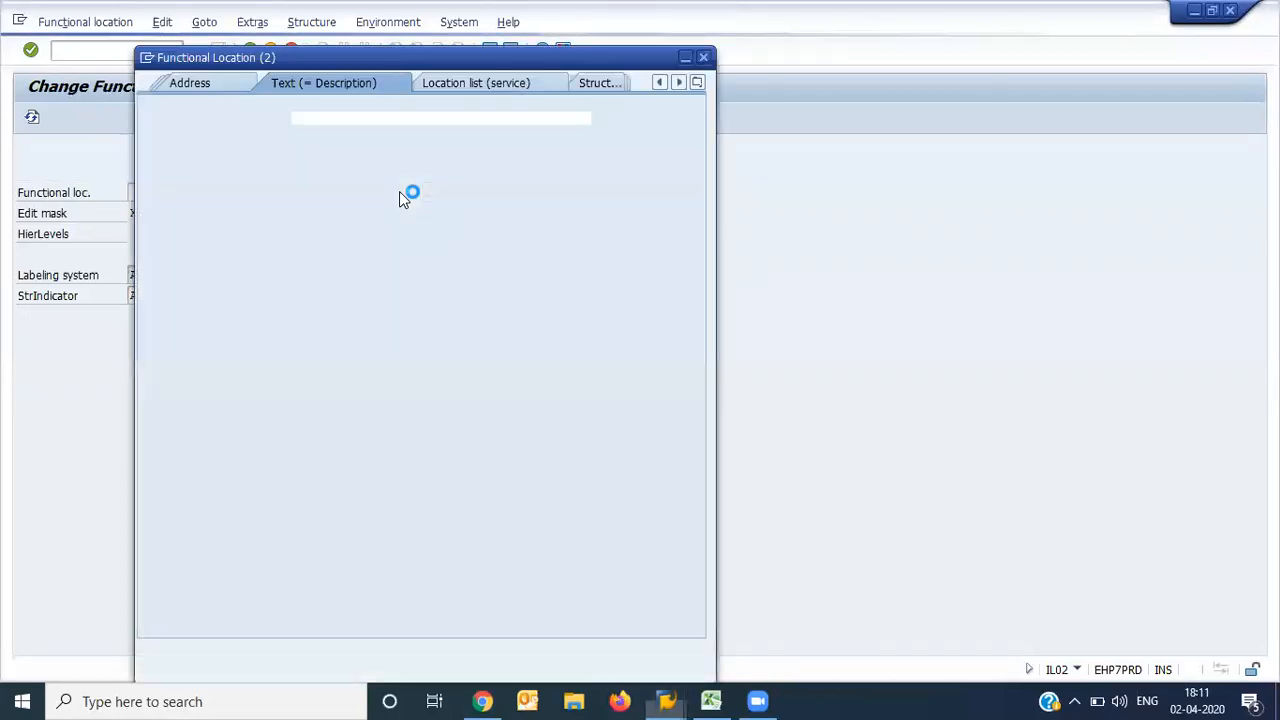
type("*pm01")
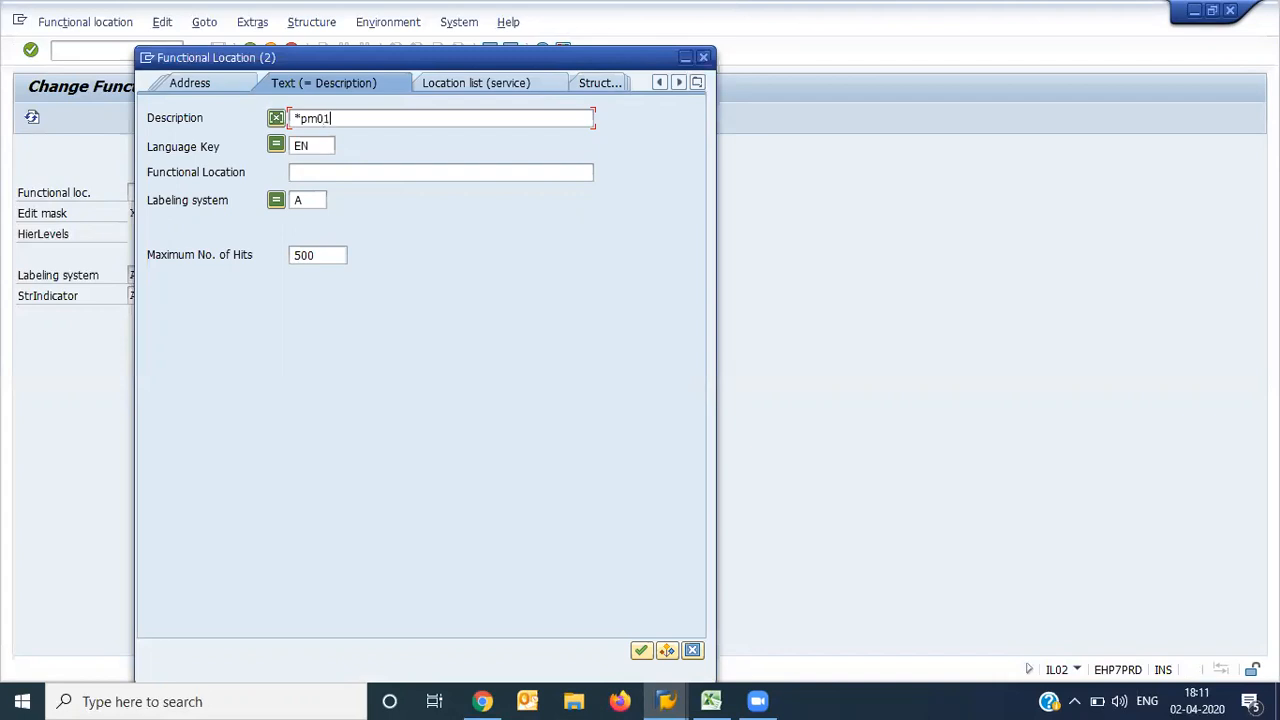
type("*")
key("Return")
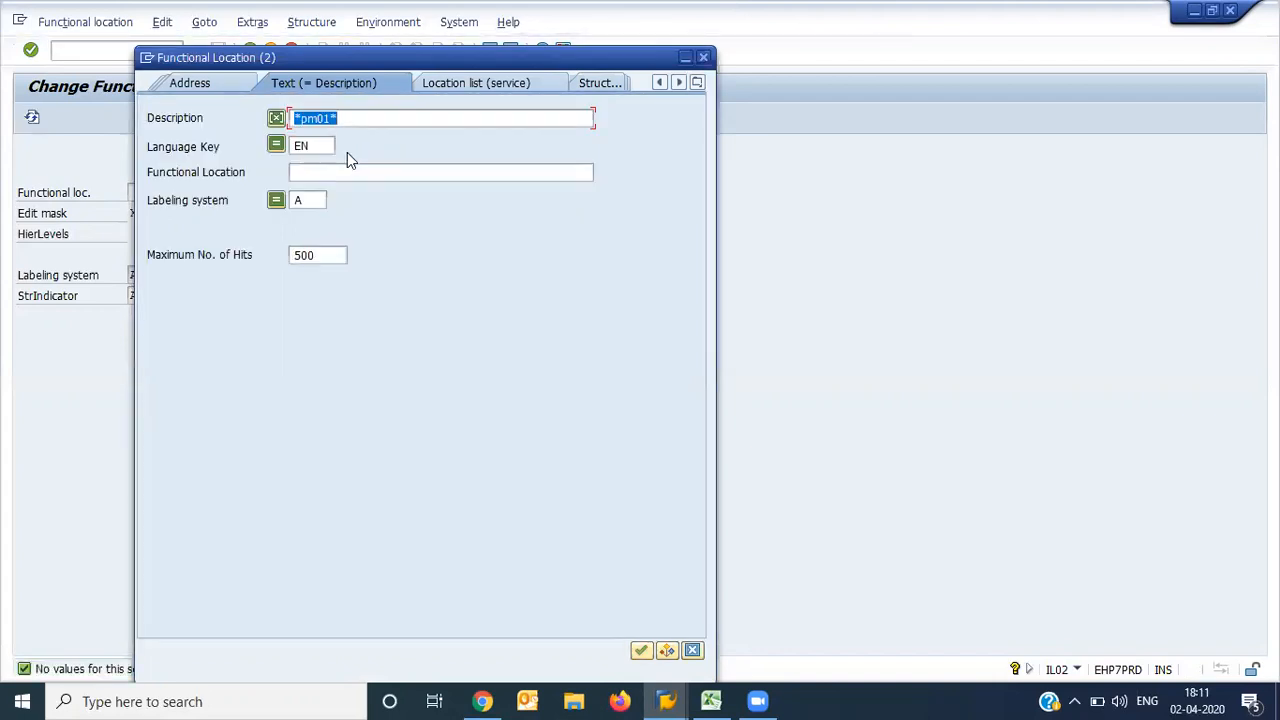
Clear the description, search by functional location *pm01* and open PM01-PUM-A for change
key("BackSpace")
key("Tab")
key("Tab")
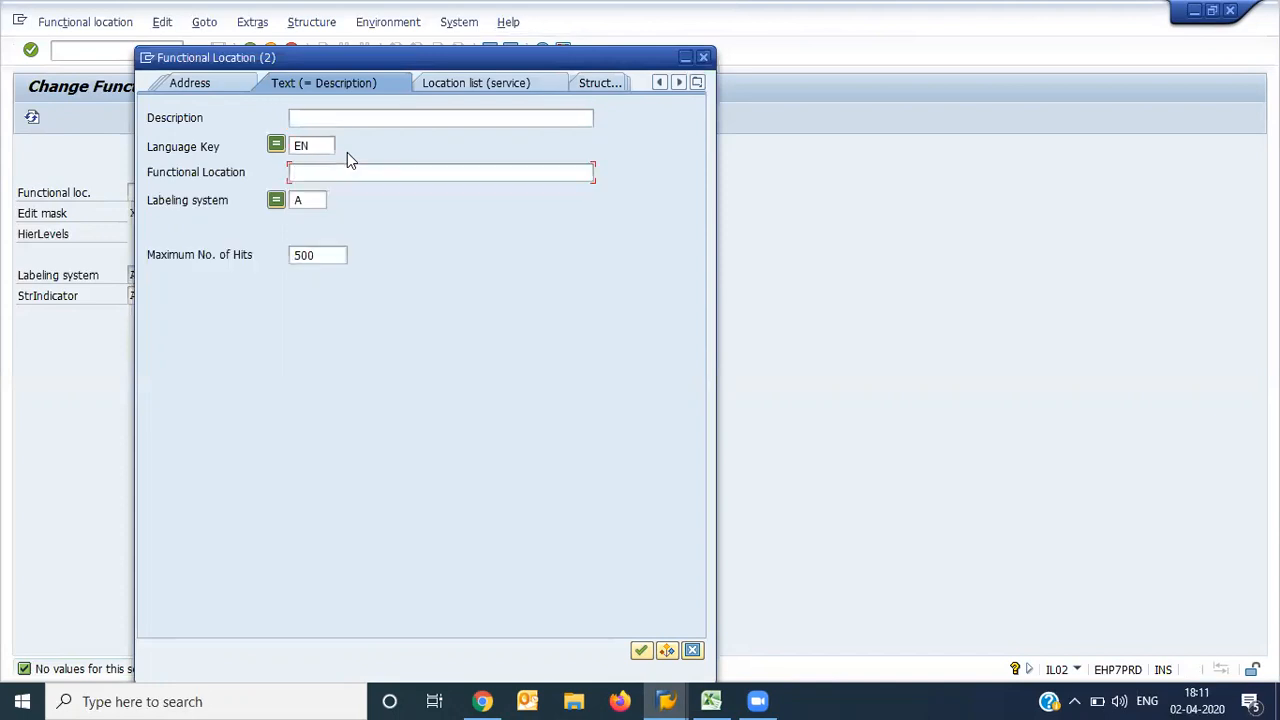
type("*pm01*")
key("Return")
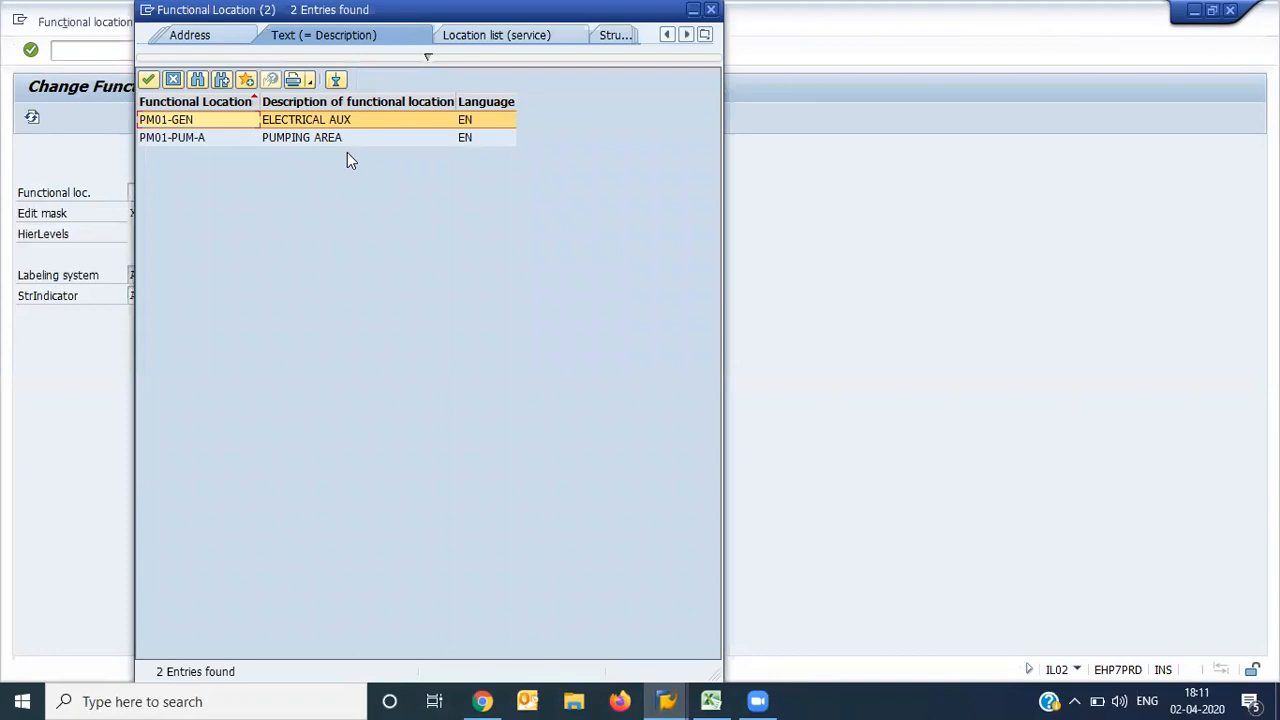
double_click(347, 150)
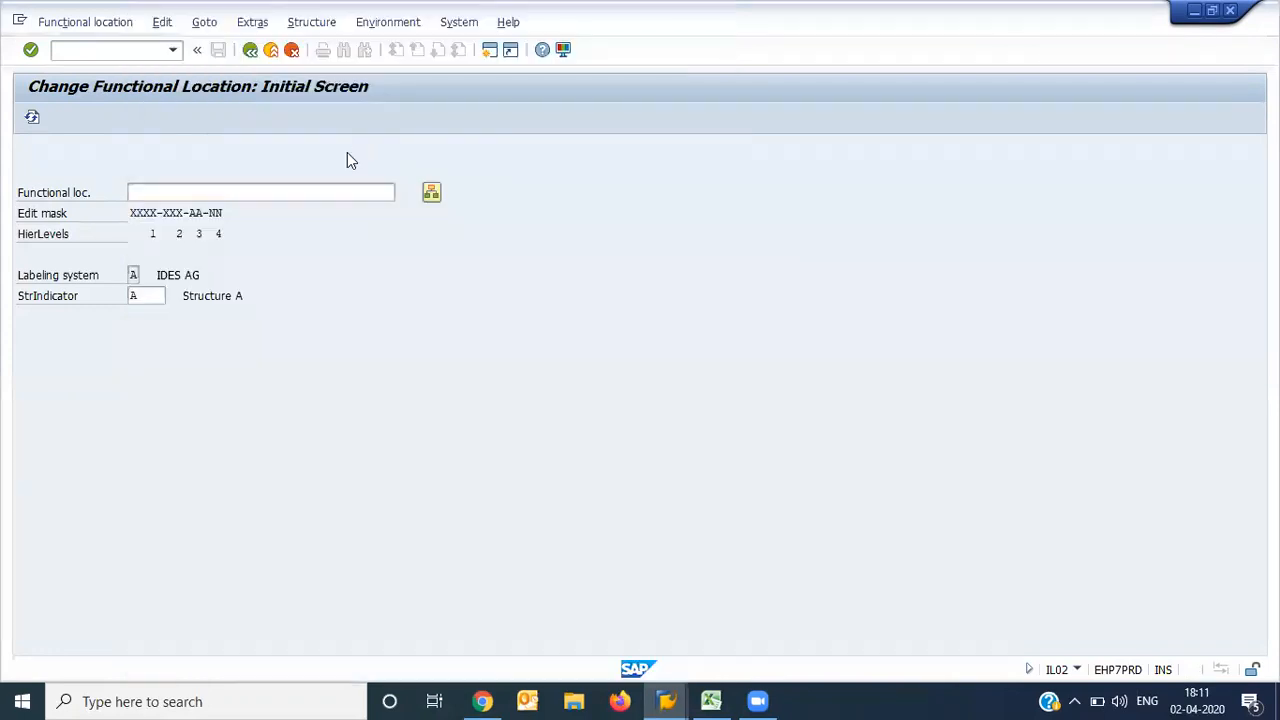
key("Return")
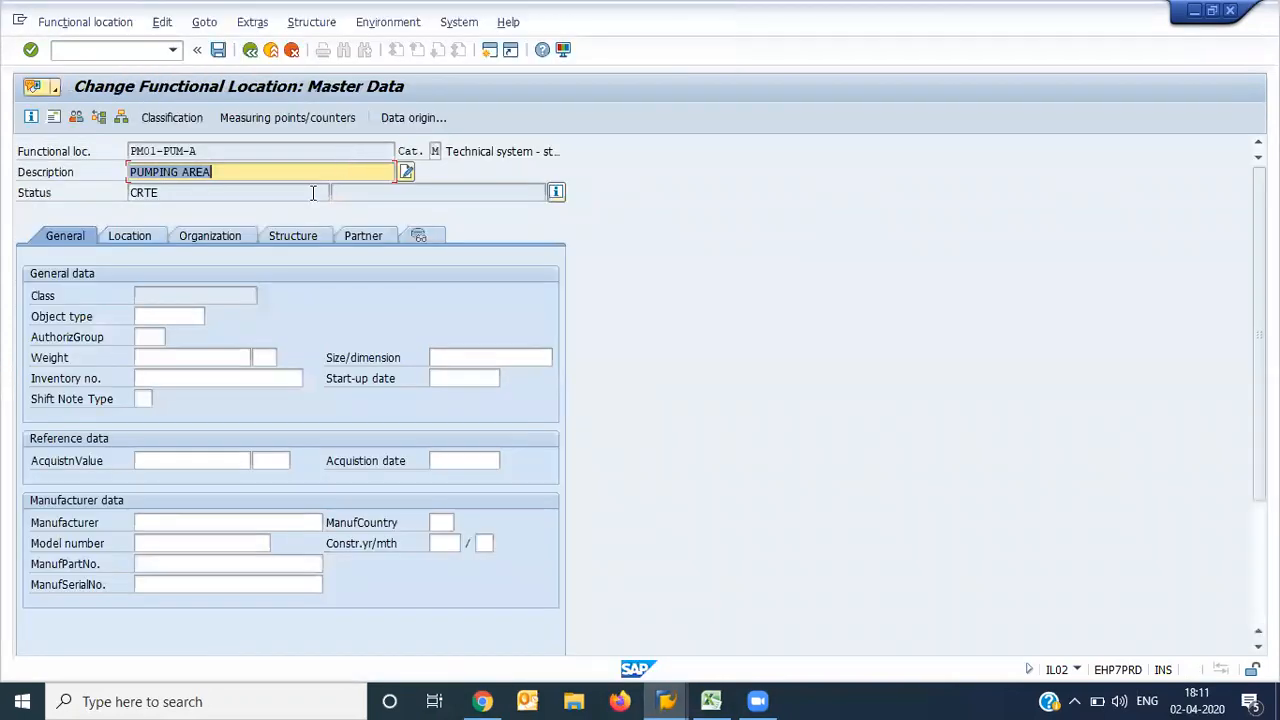
Examine the structure list of functional location PM01-PUM-A, including PM01-GEN, and return to the SAP Easy Access screen
left_click(121, 117)
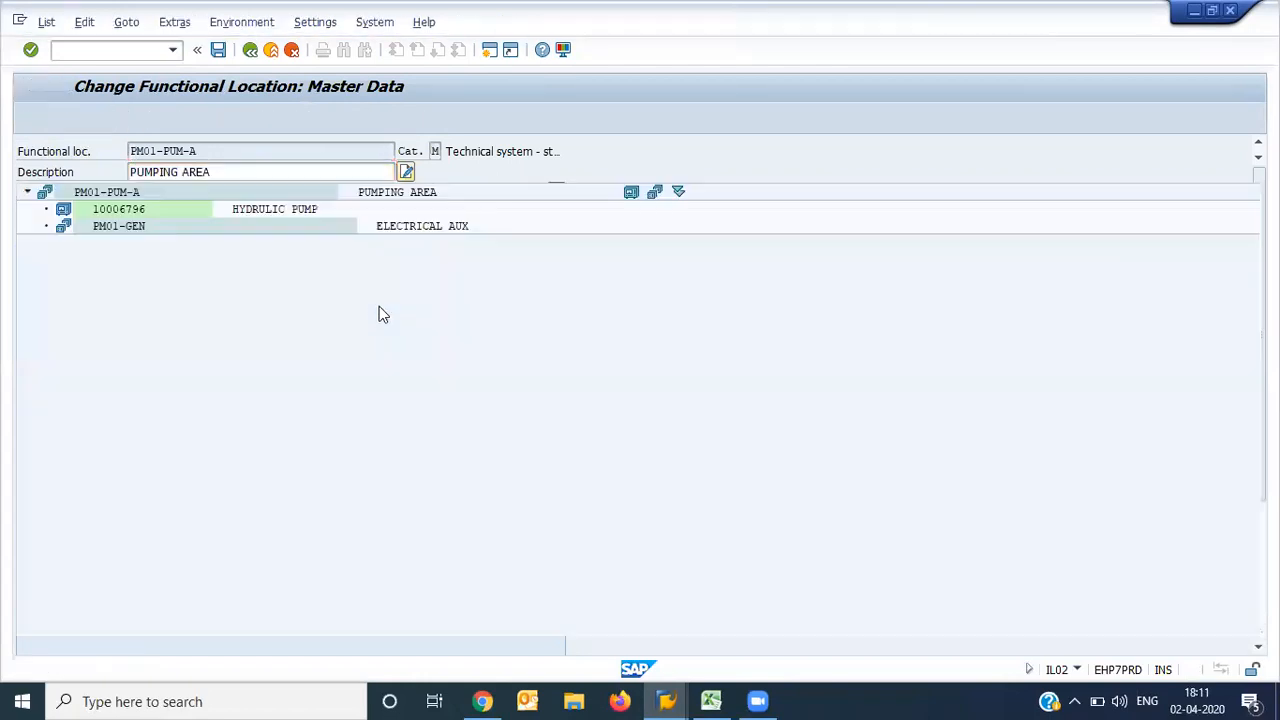
left_click(139, 227)
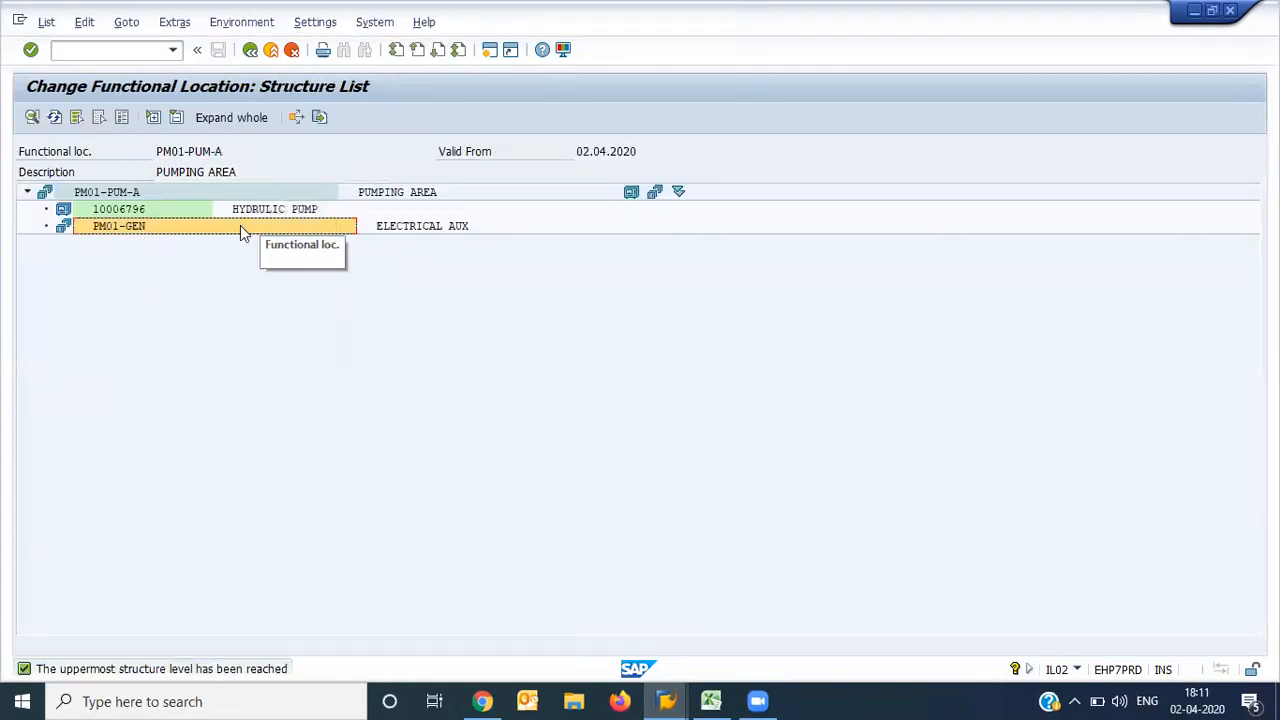
left_click(245, 58)
left_click(244, 57)
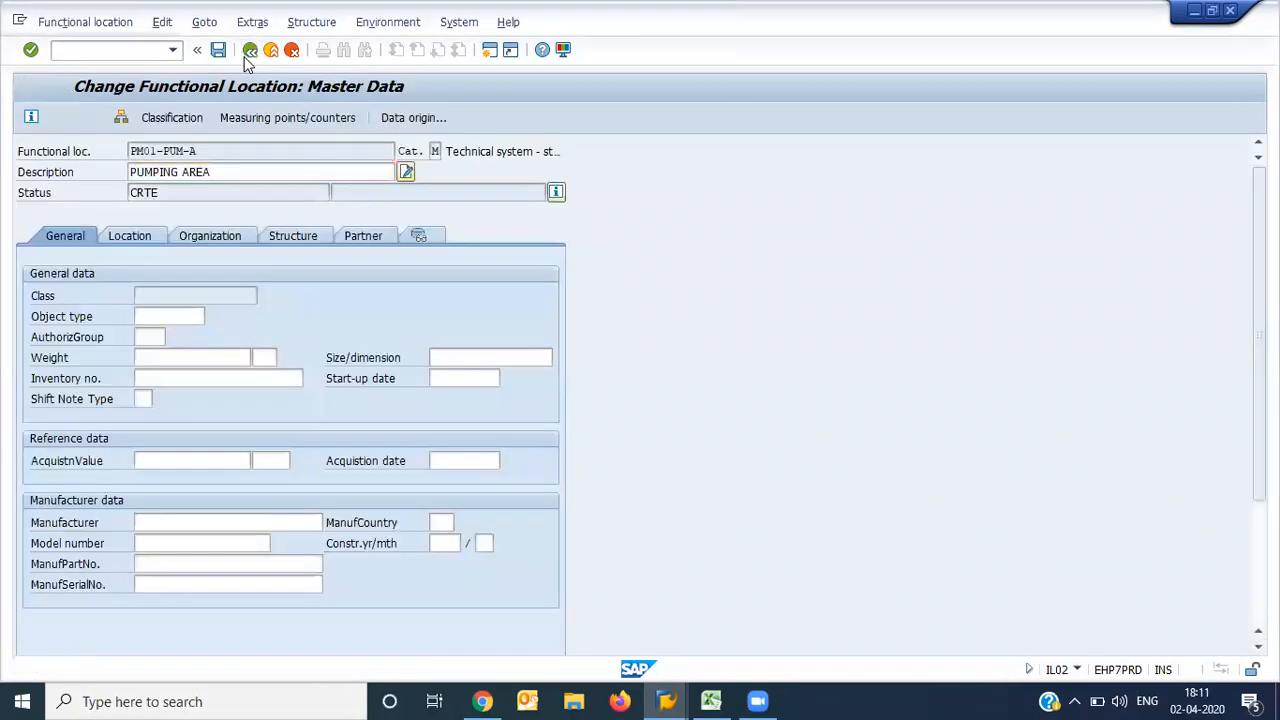
left_click(243, 55)
left_click(173, 50)
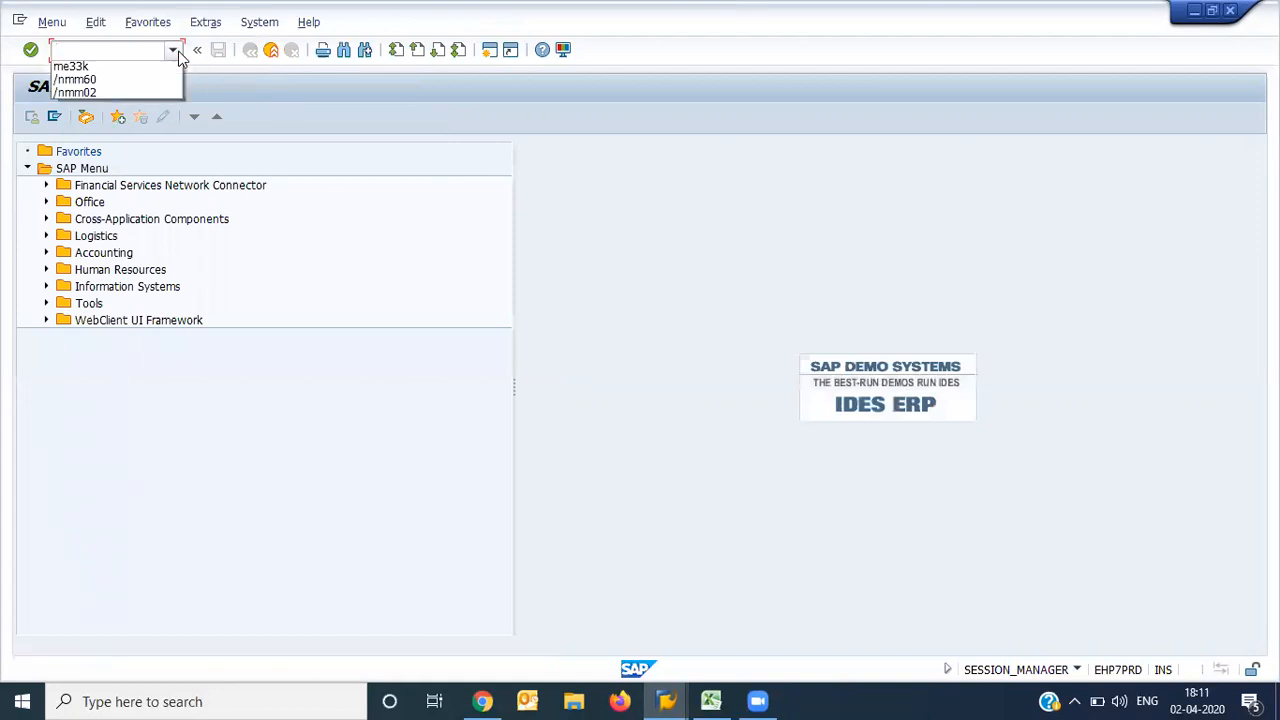
Start changing a functional location, search by functional location *pm01* and open PM01-GEN
left_click(145, 69)
key("Return")
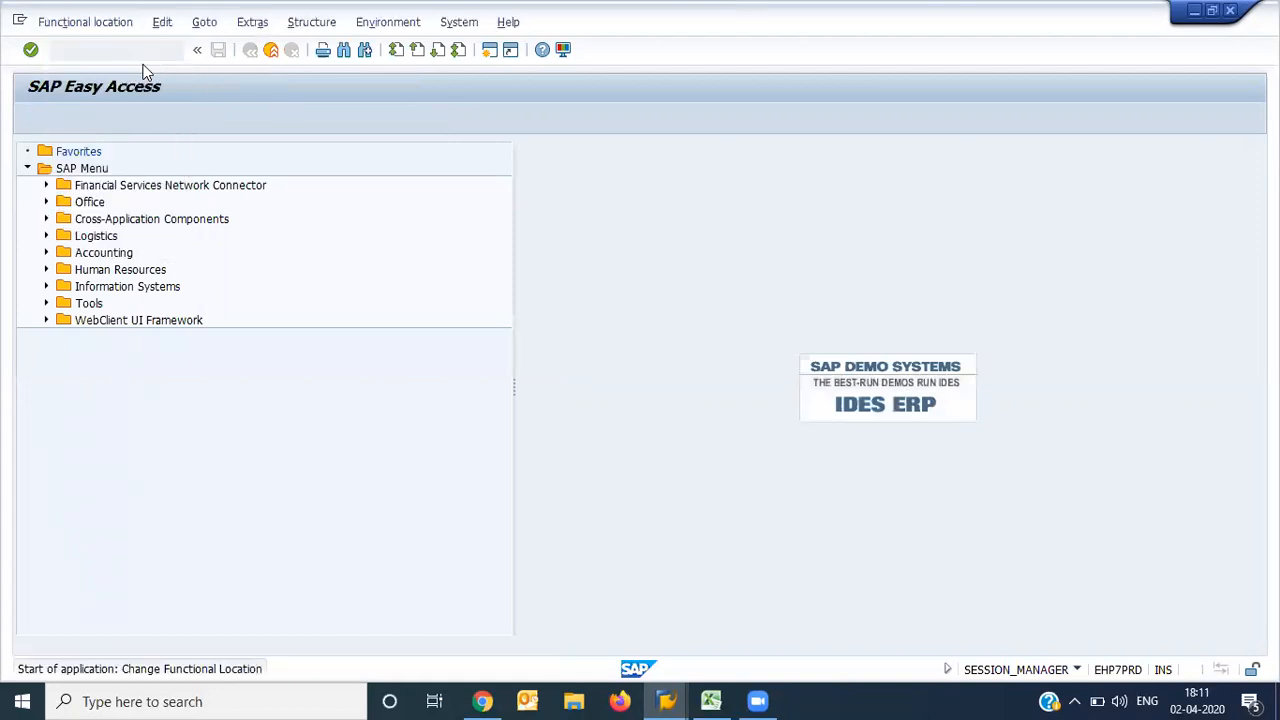
key("Return")
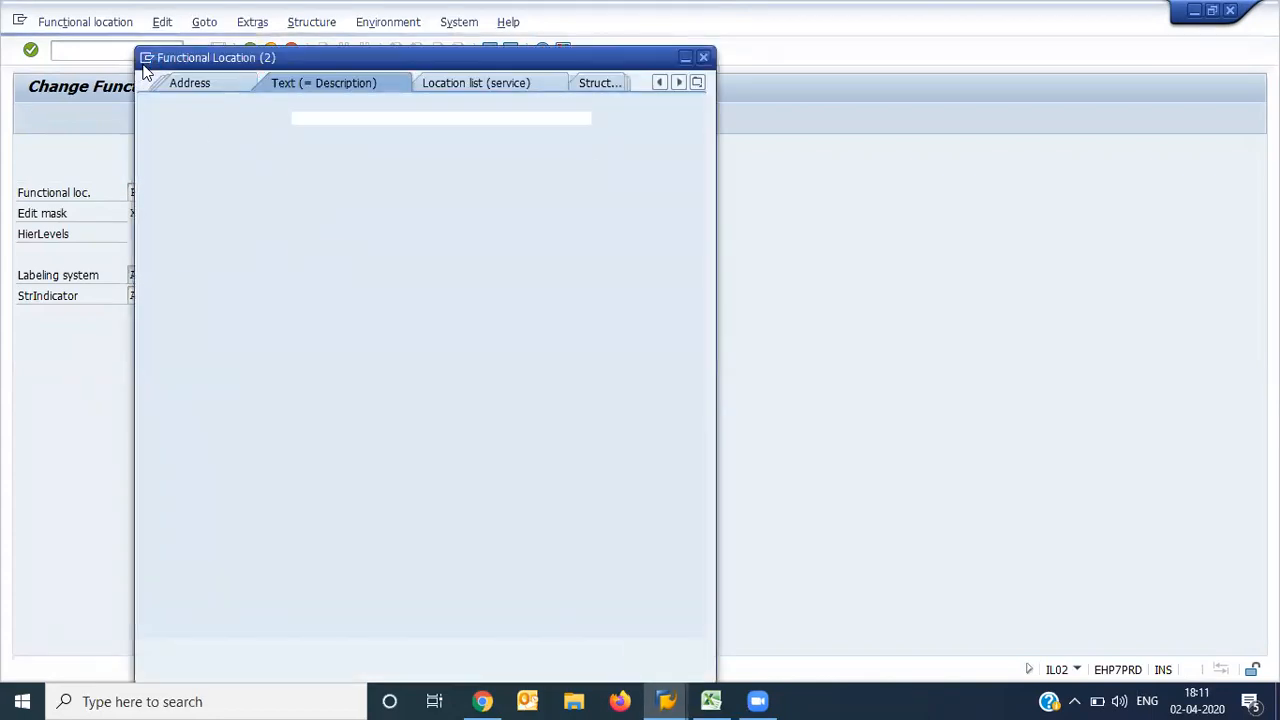
key("Tab")
key("Tab")
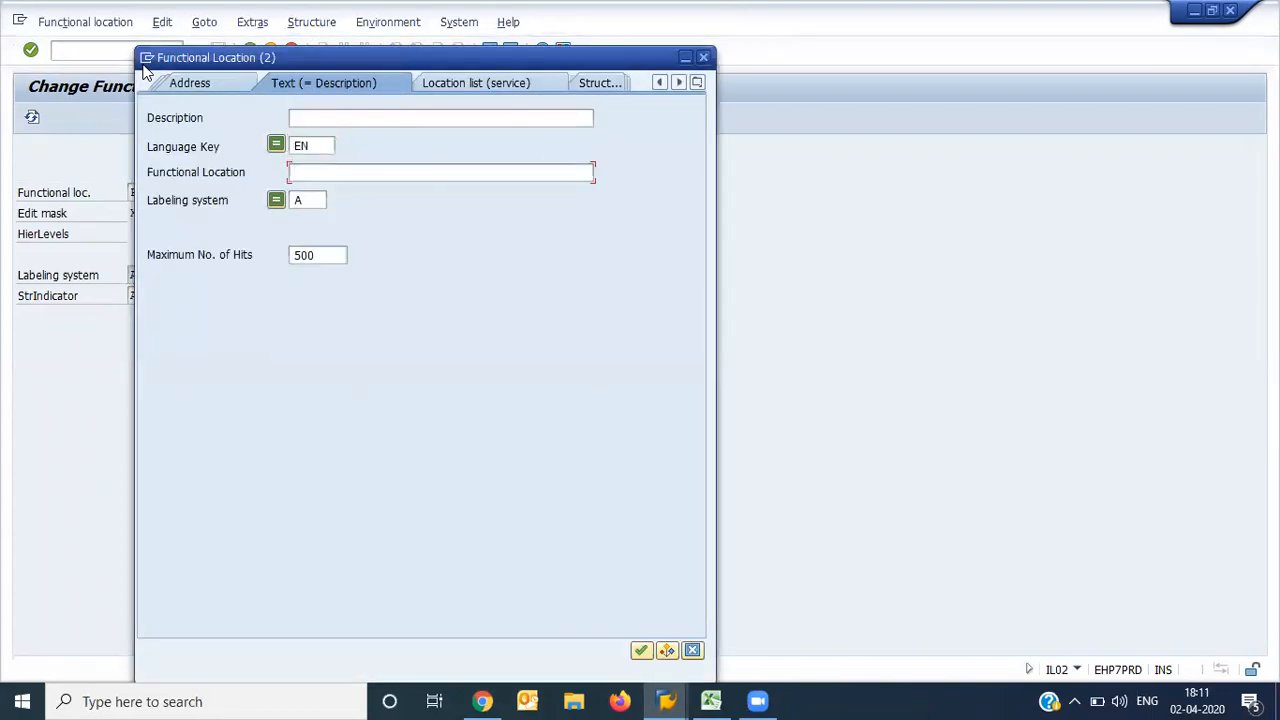
type("*pm01*")
key("Return")
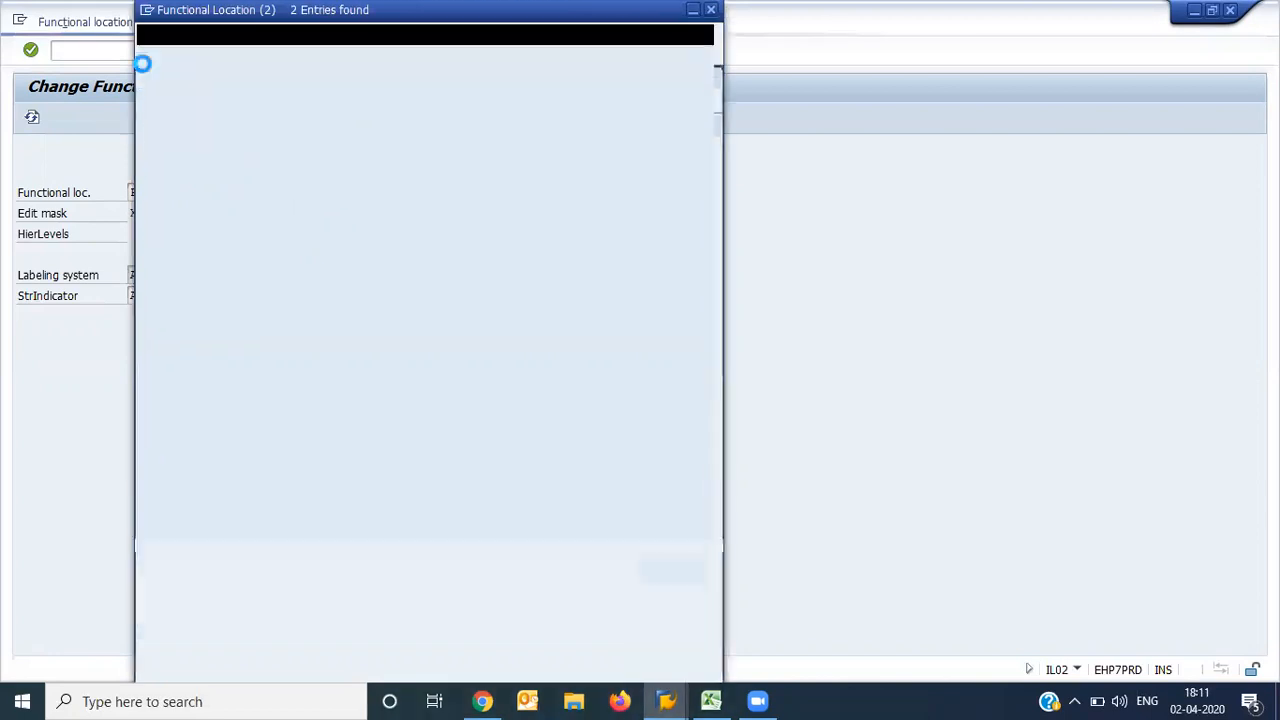
left_click(147, 77)
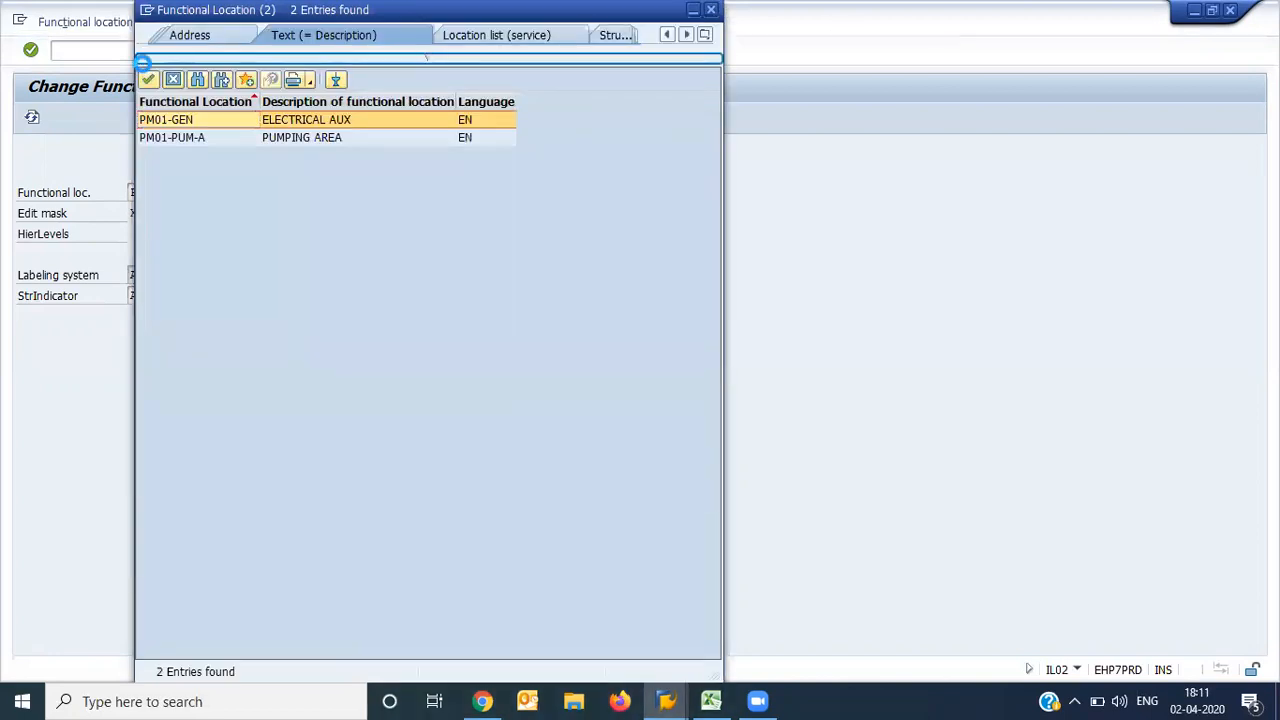
key("Return")
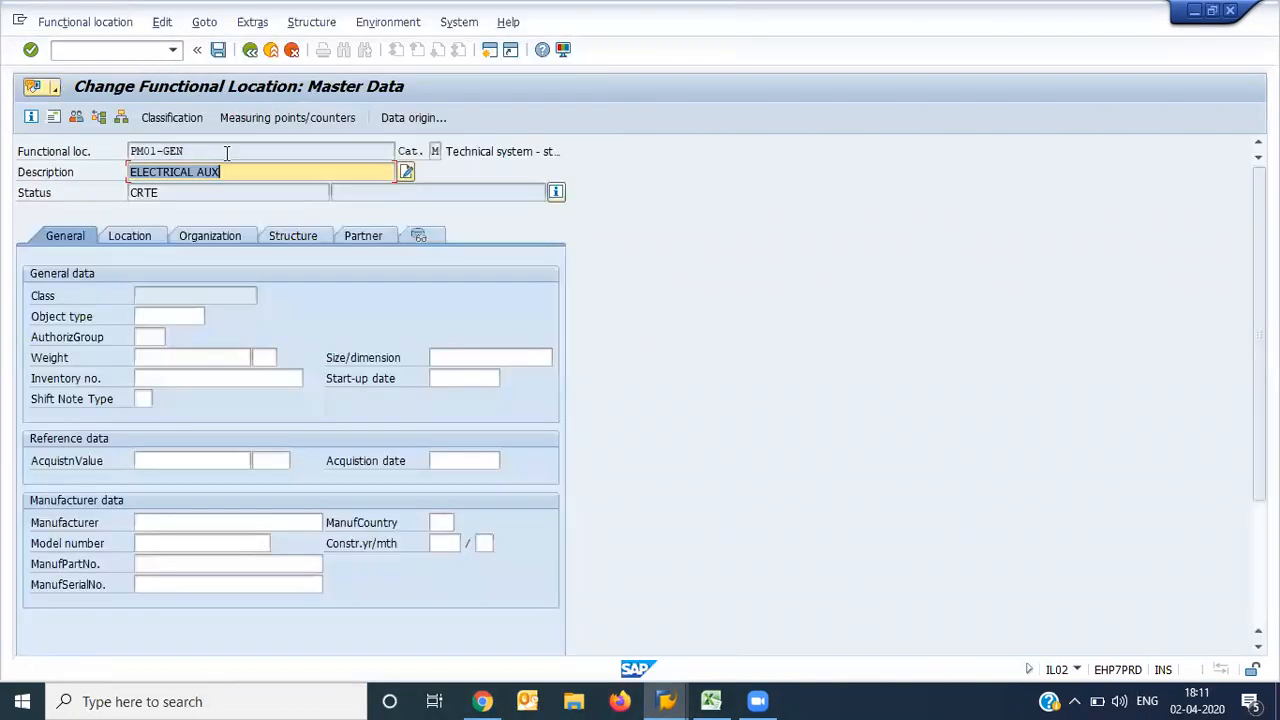
Open equipment installation from the structure data of PM01-GEN and enter position 1
left_click(280, 236)
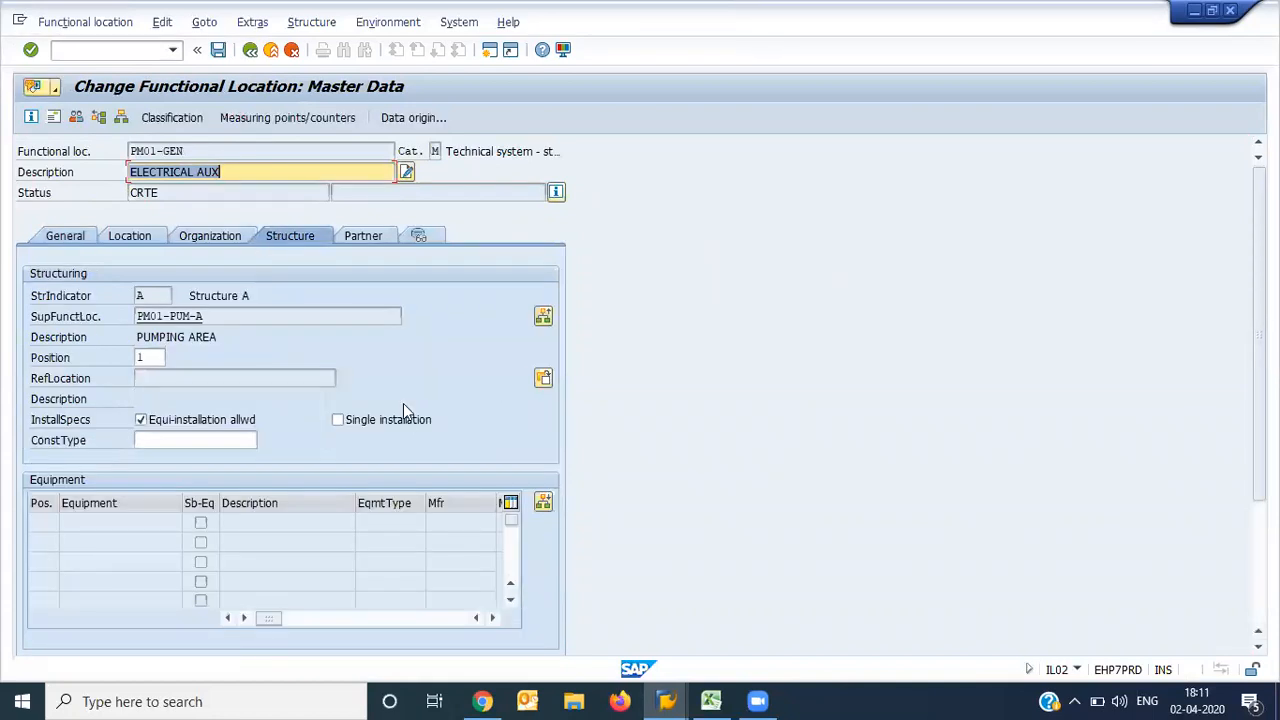
left_click(543, 505)
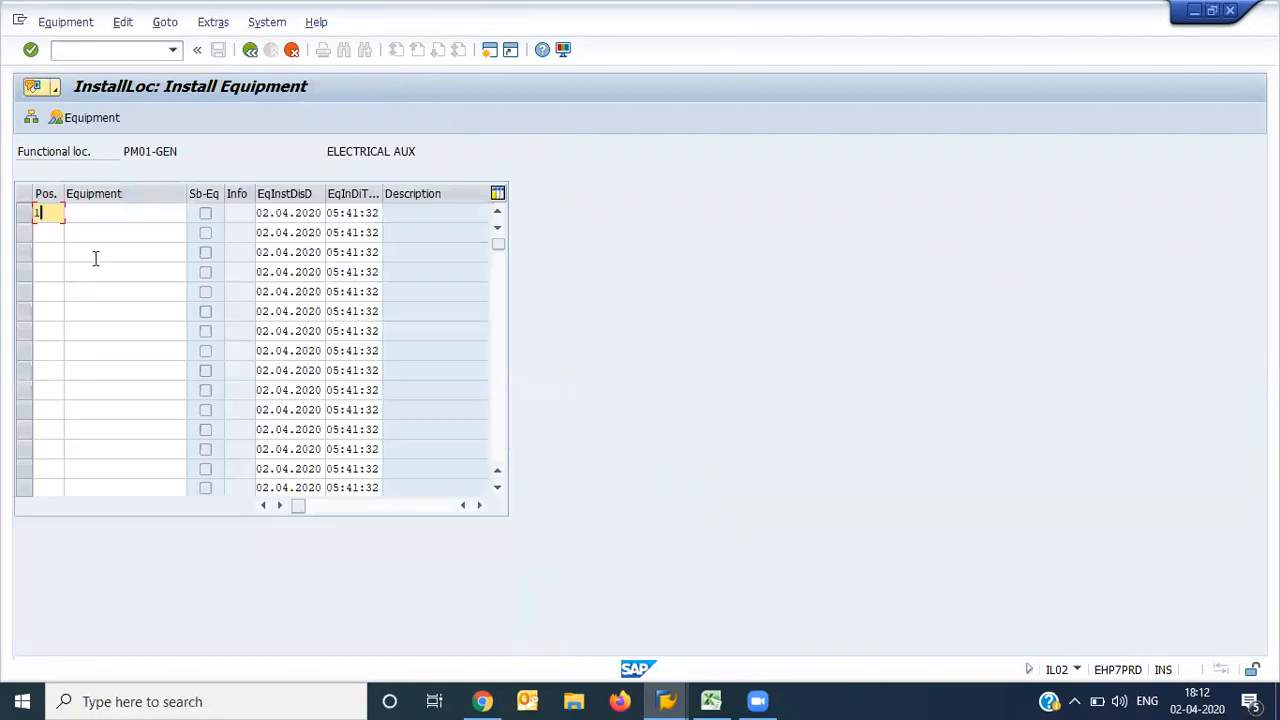
key("Tab")
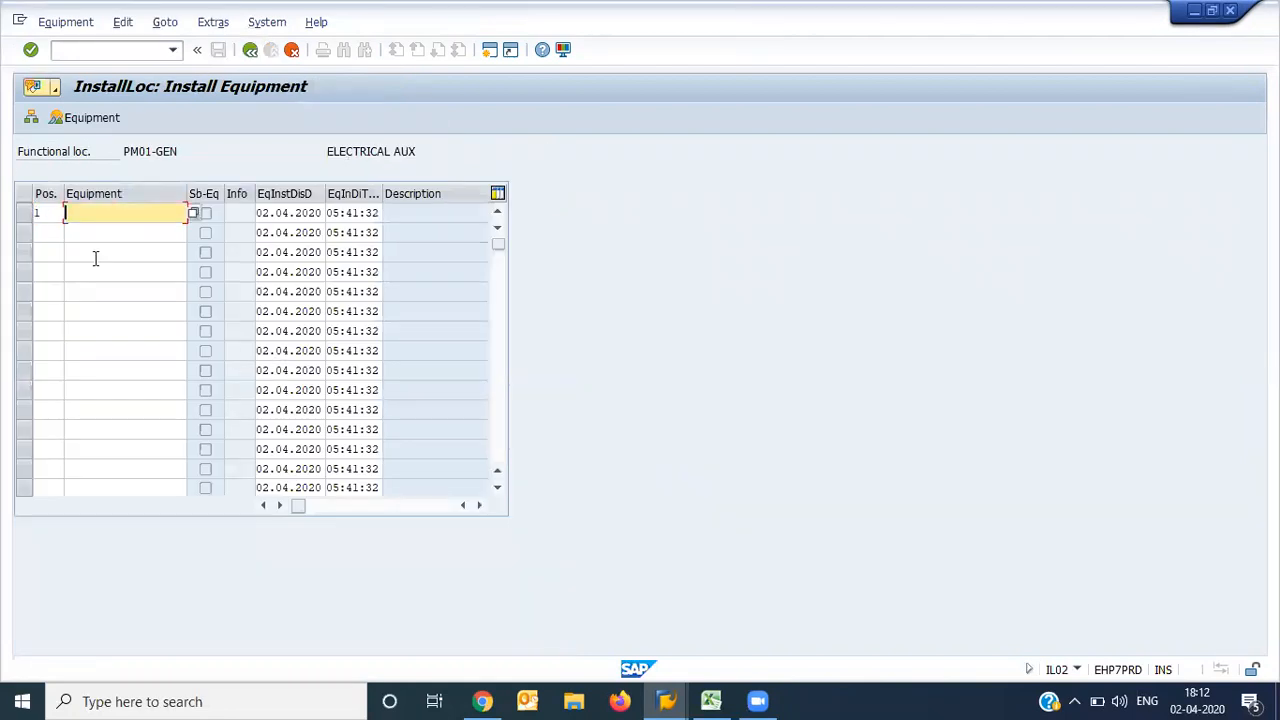
Switch to Excel and copy equipment number 10006797 from cell C5 of the Class and Charecterstic sheet
left_click(710, 701)
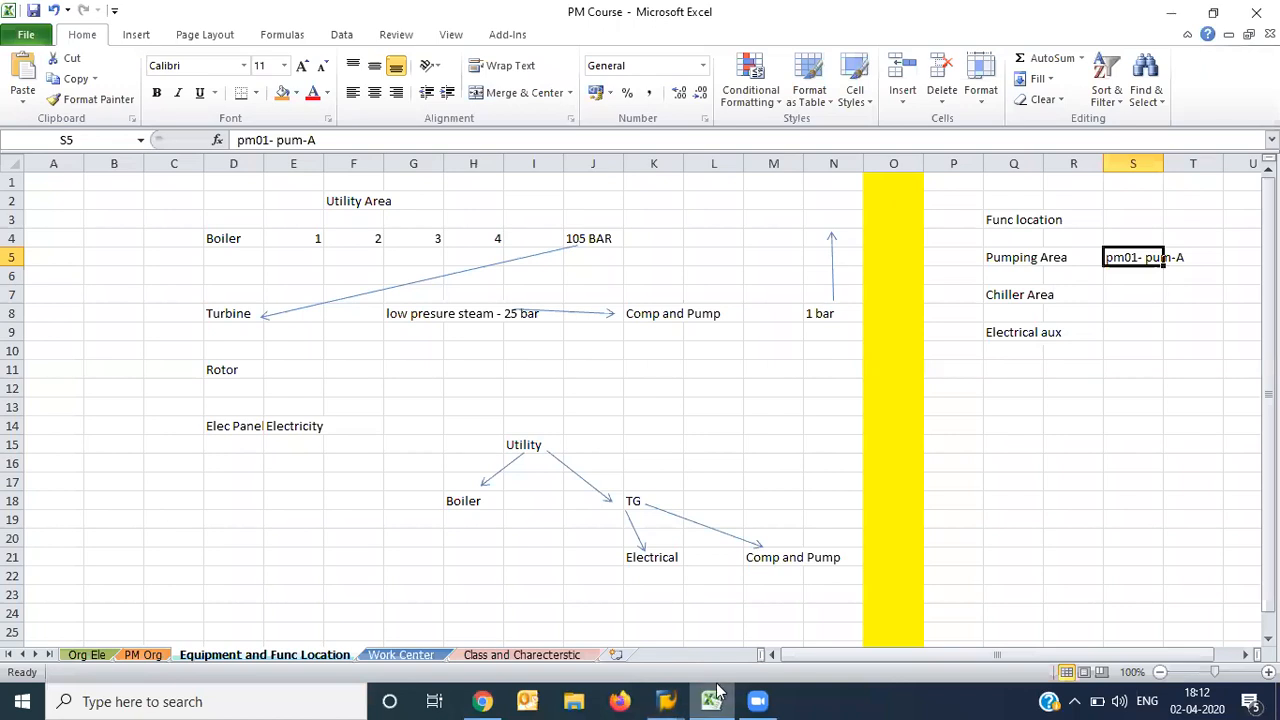
left_click(512, 655)
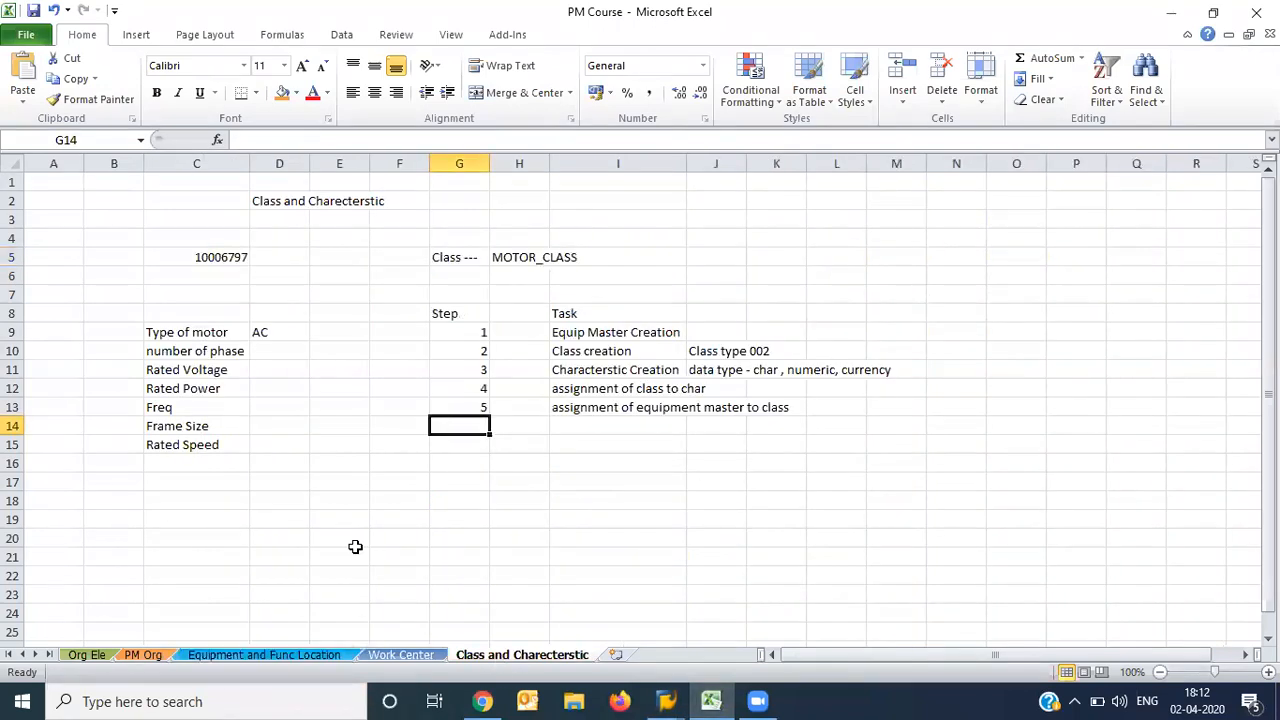
left_click(229, 251)
key("ctrl+c")
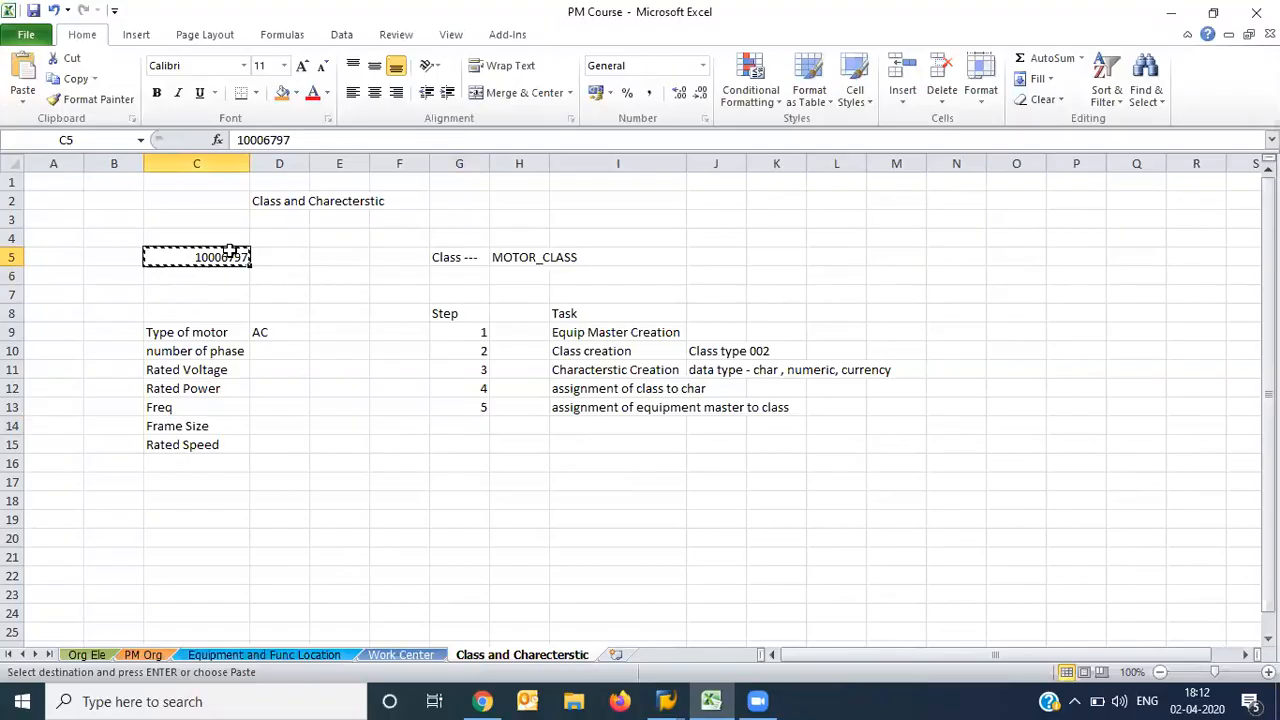
Switch back to SAP, install the copied equipment 10006797 at position 1 of PM01-GEN and save the functional location
key("alt+Tab")
key("ctrl+v")
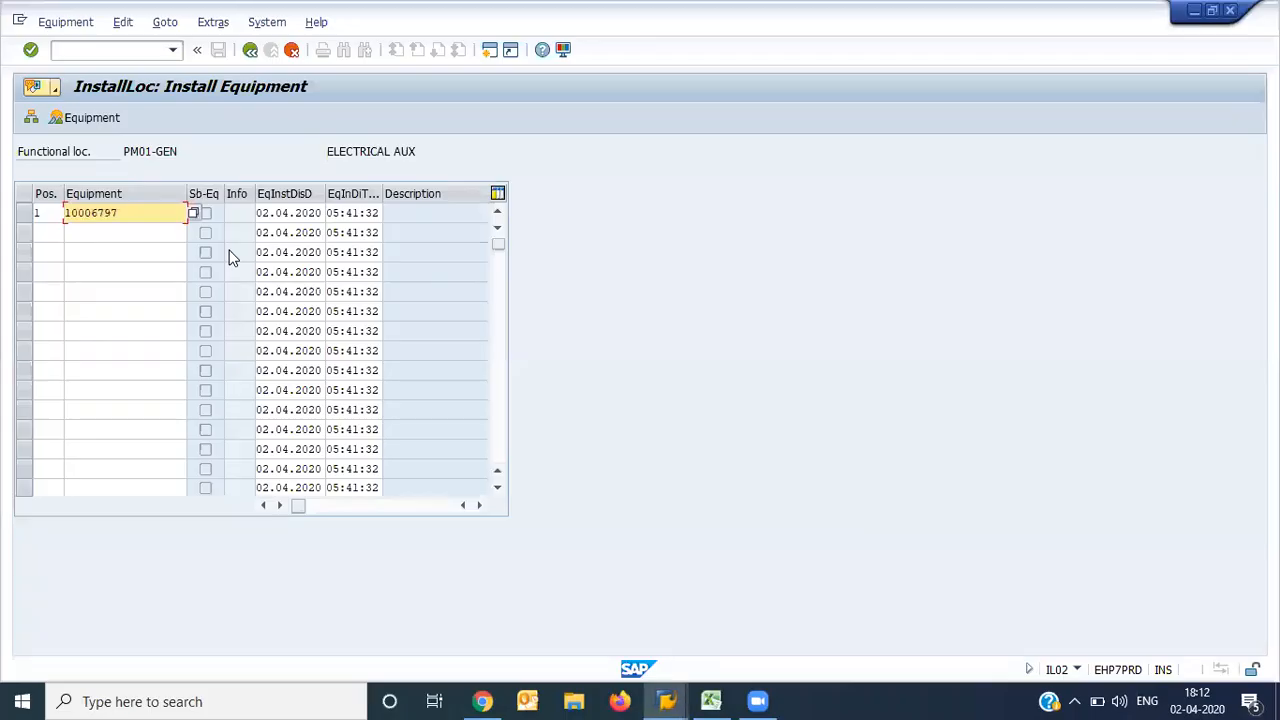
key("Return")
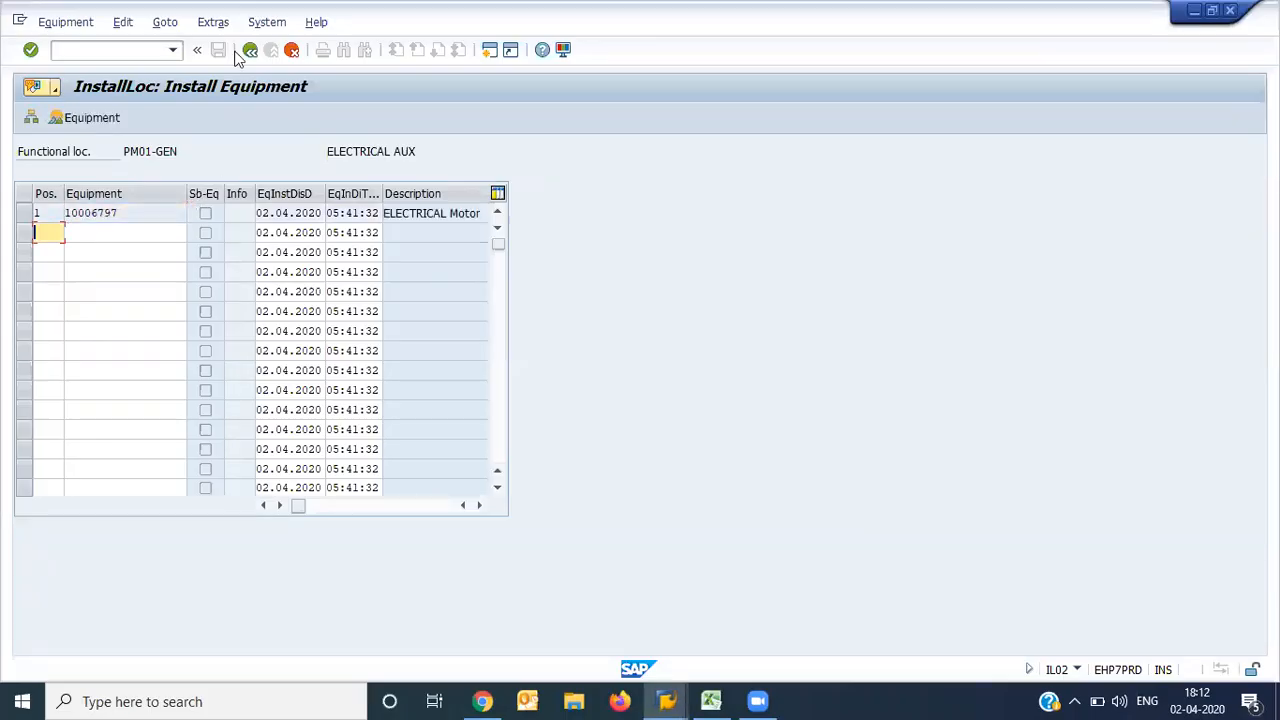
left_click(249, 50)
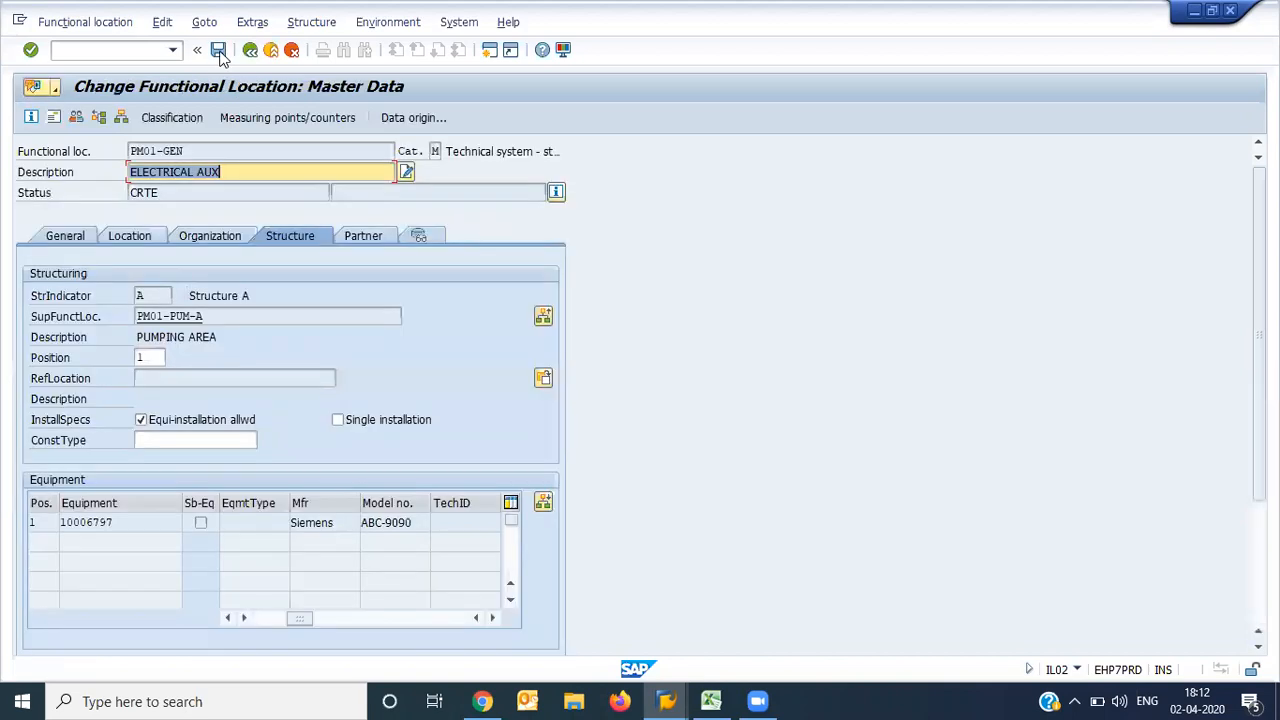
left_click(220, 51)
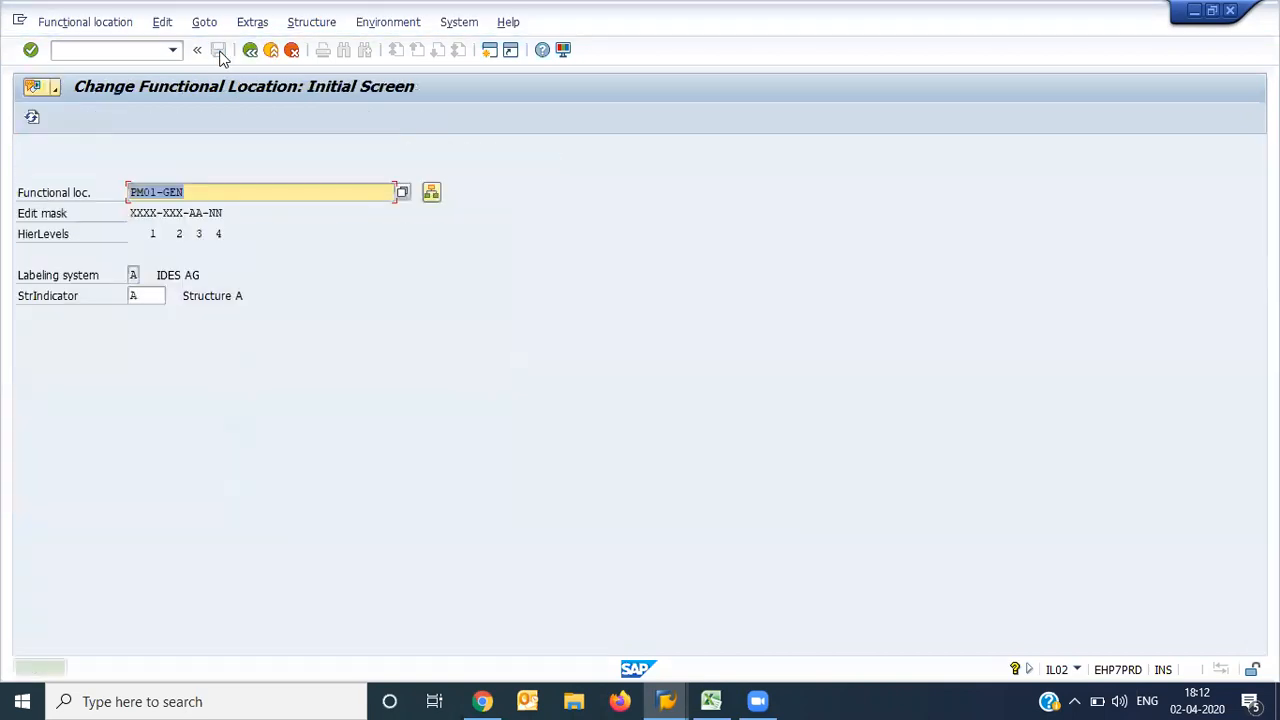
Replace the functional location with PM01-PUM-A and open its master data
left_click(258, 190)
key("BackSpace")
key("BackSpace")
key("BackSpace")
key("BackSpace")
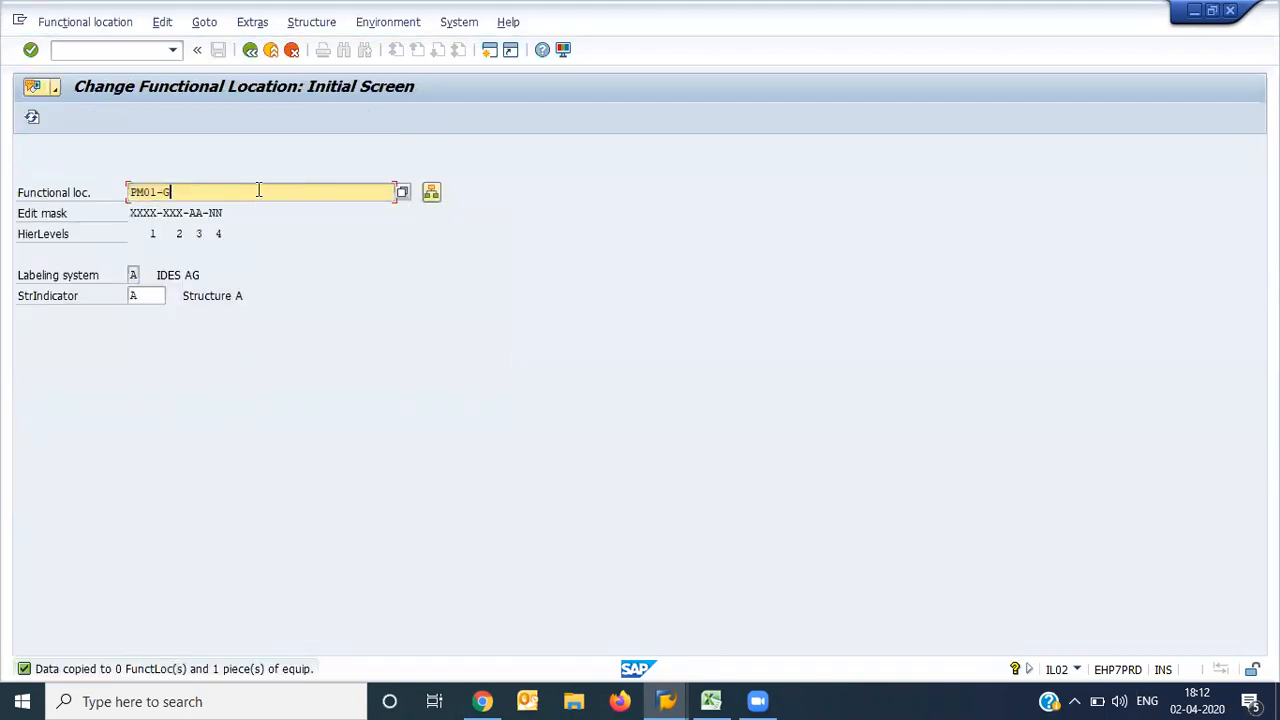
key("Down")
key("Down")
key("Return")
key("Return")
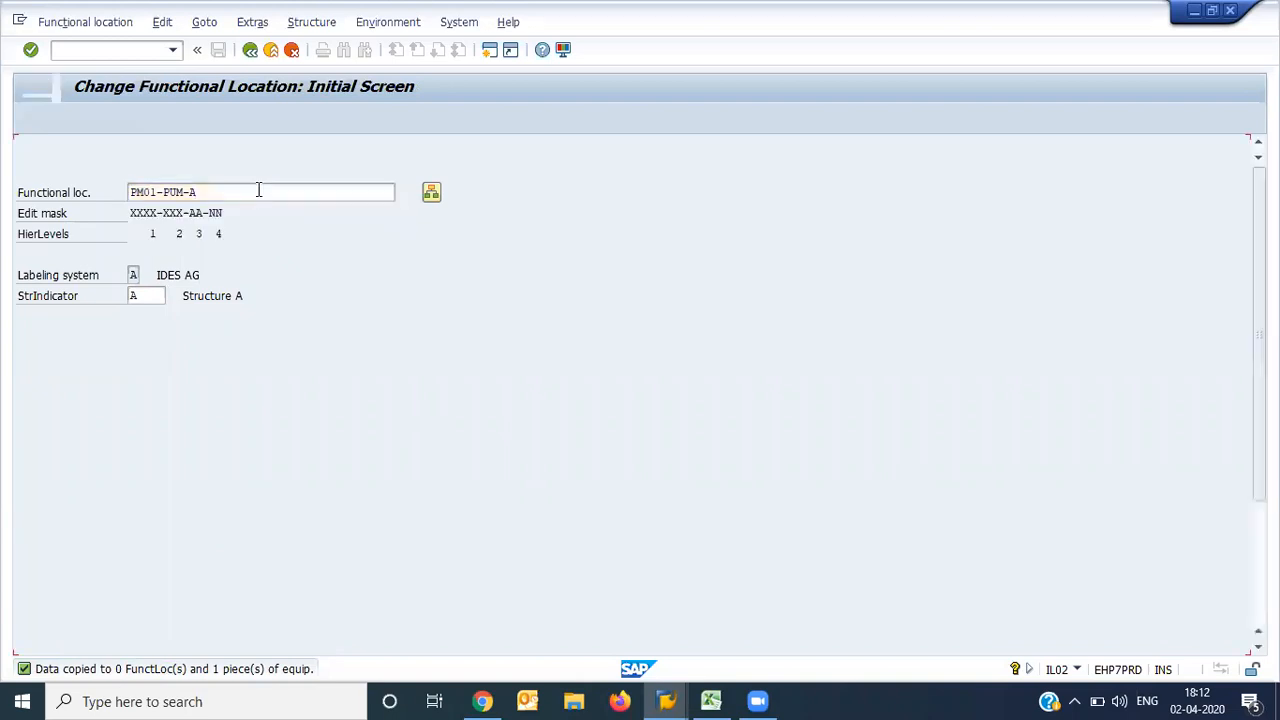
Examine the structure list of PM01-PUM-A with PM01-GEN expanded, then return to the initial screen for changing functional locations
left_click(124, 118)
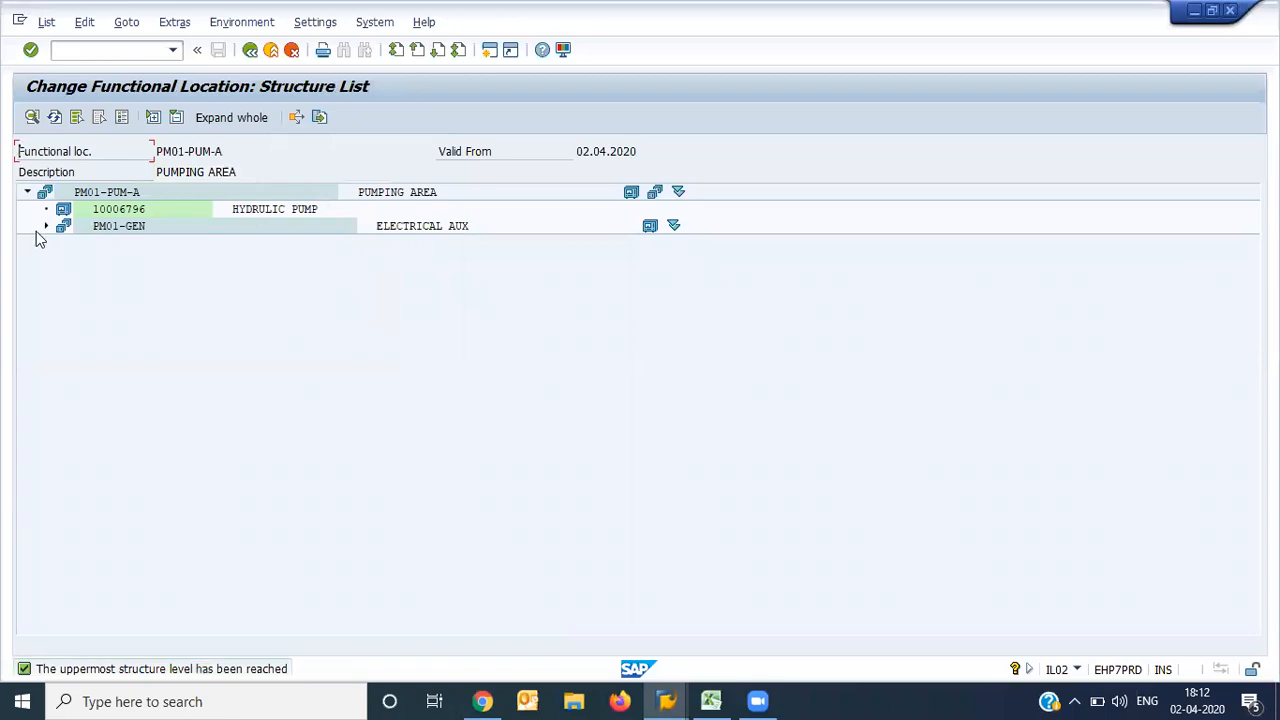
left_click(45, 226)
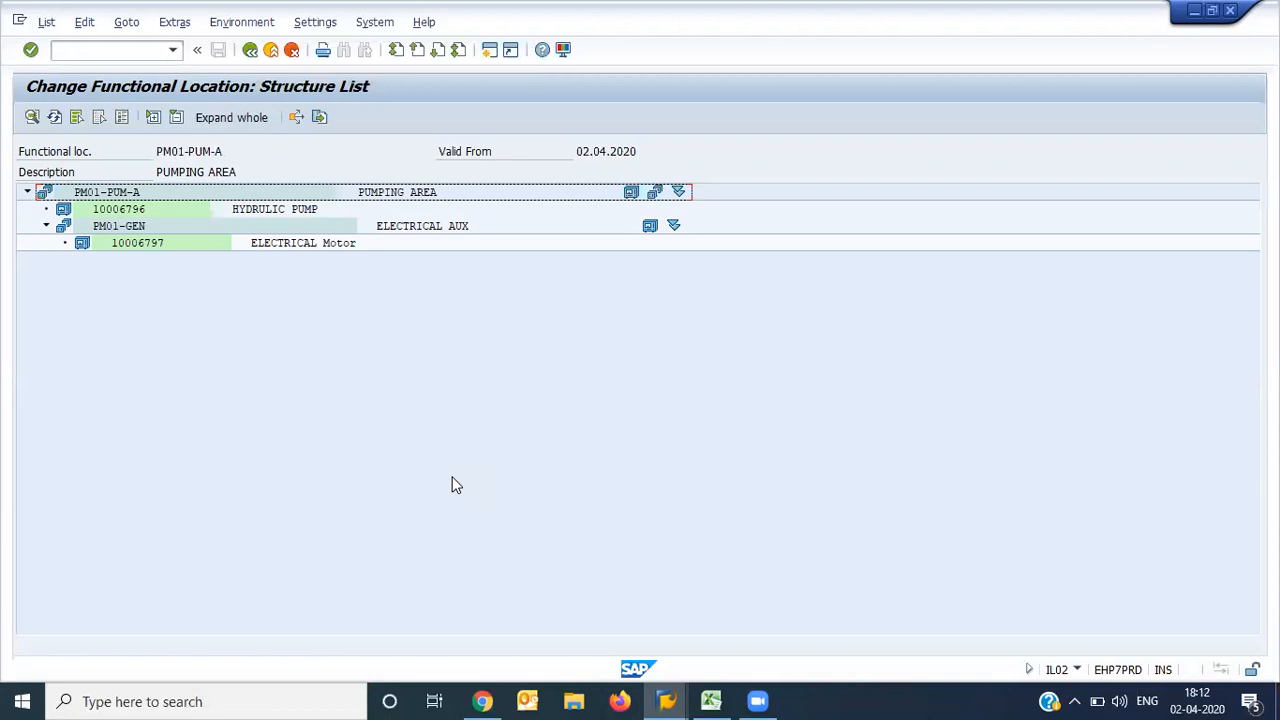
left_click(249, 54)
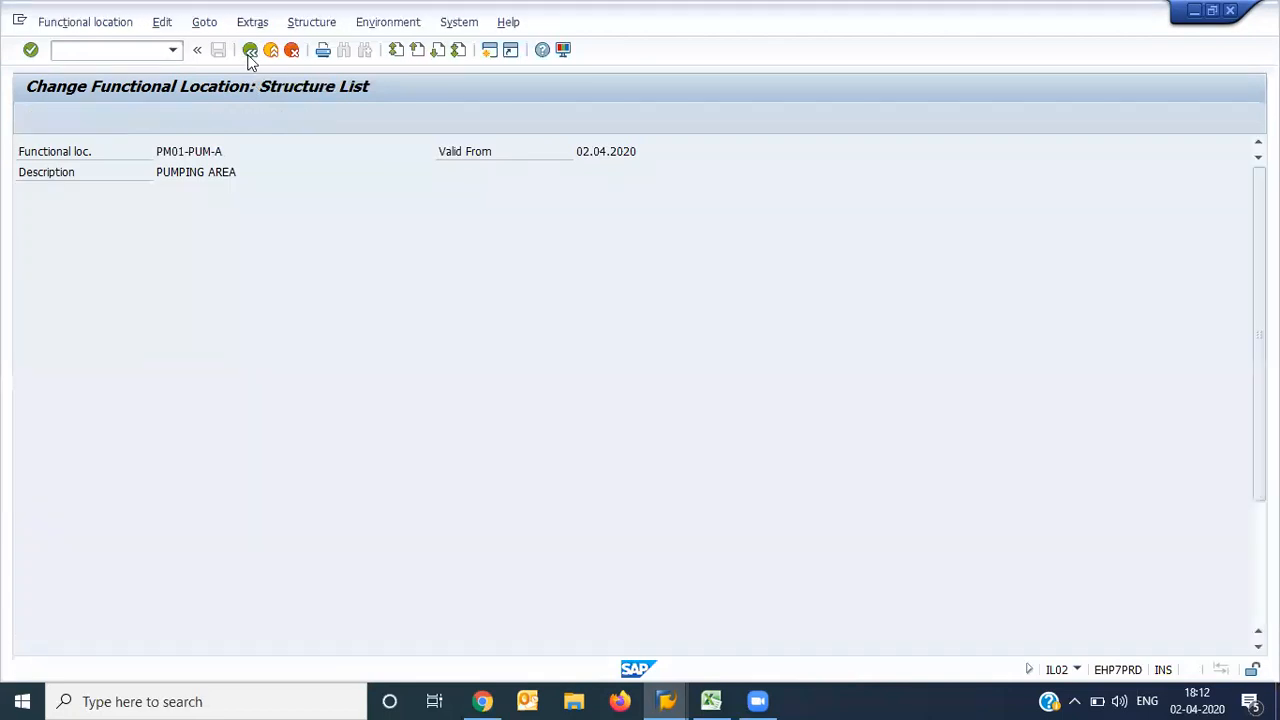
left_click(227, 51)
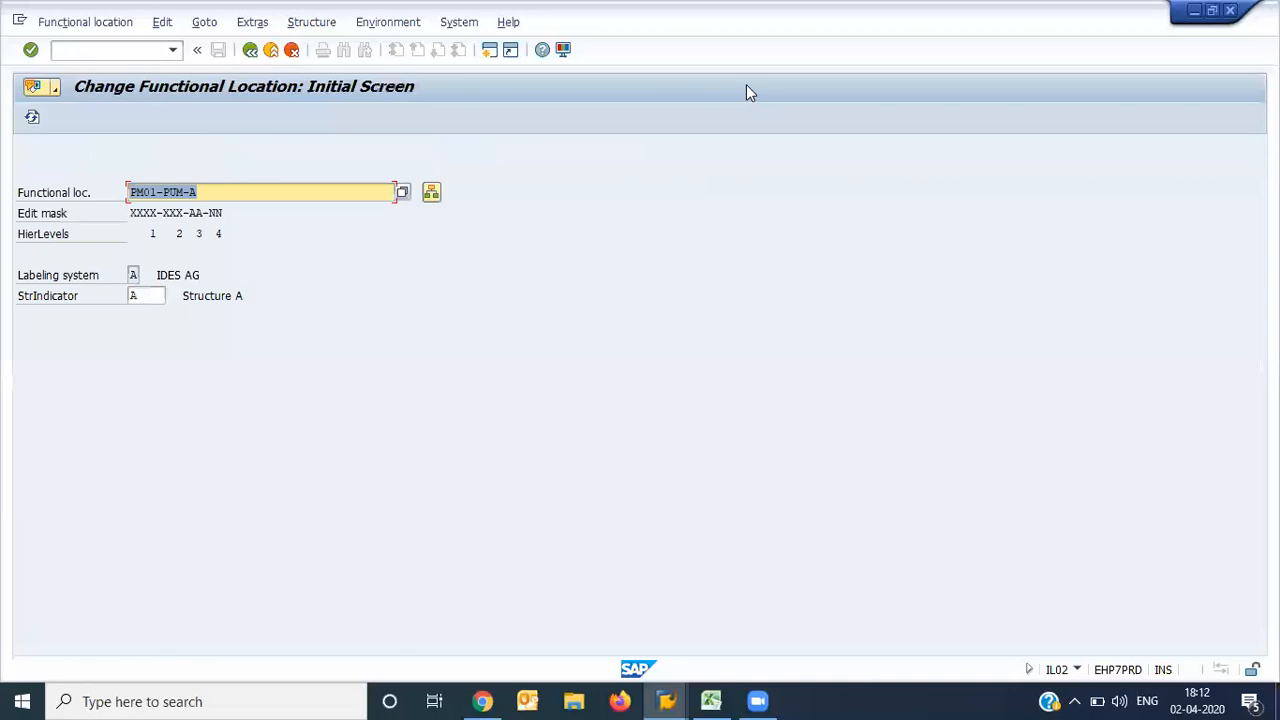